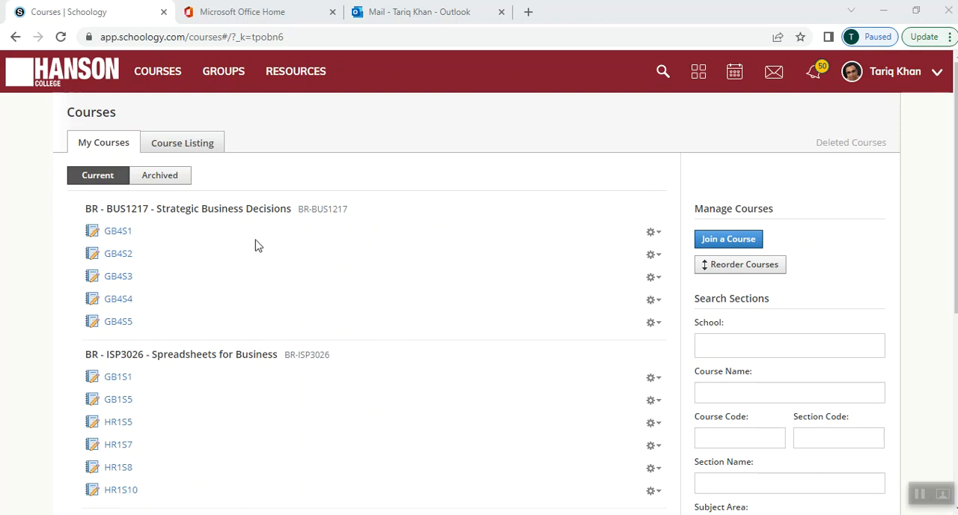
Step: Open section HR1S5 of Spreadsheets for Business and go to the Class Work - Chapter # 2 folder under Week # 3
left_click(123, 423)
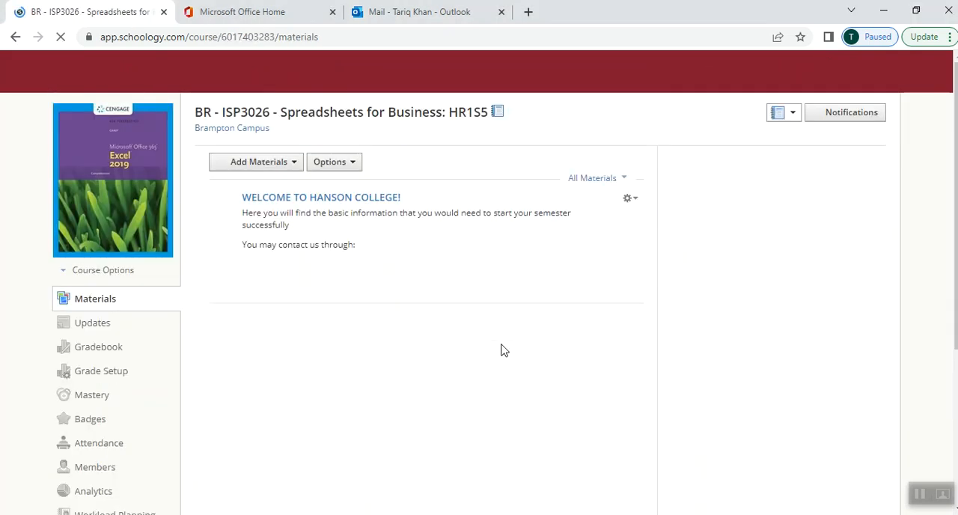
scroll(420, 297, "down", 5)
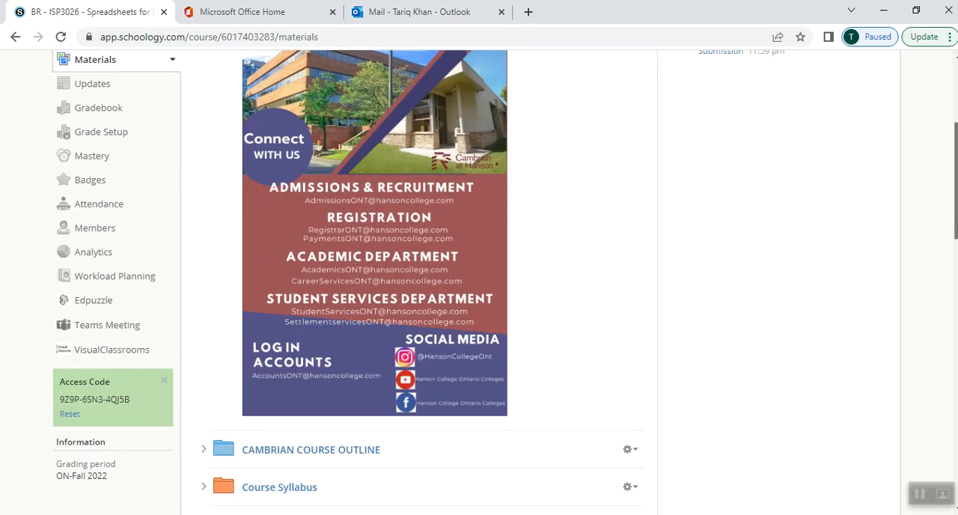
scroll(420, 298, "down", 9)
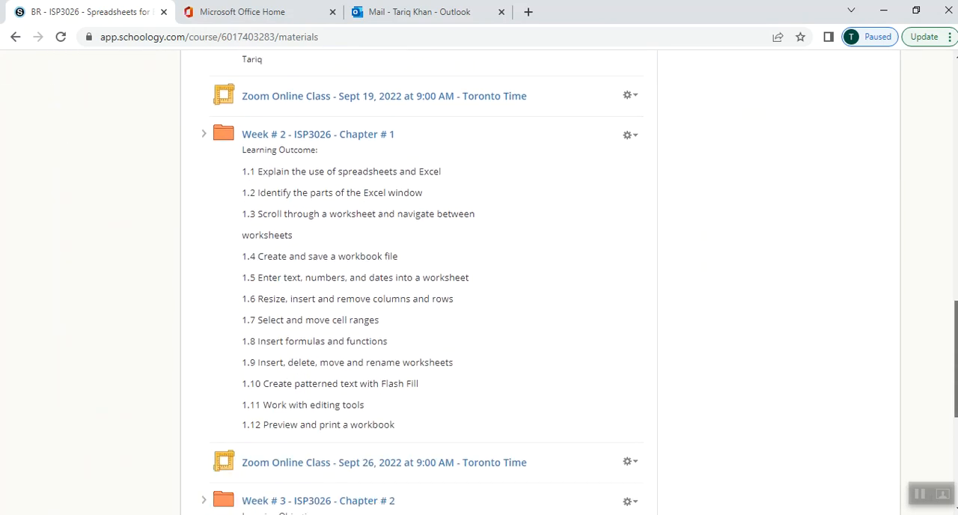
scroll(487, 247, "down", 2)
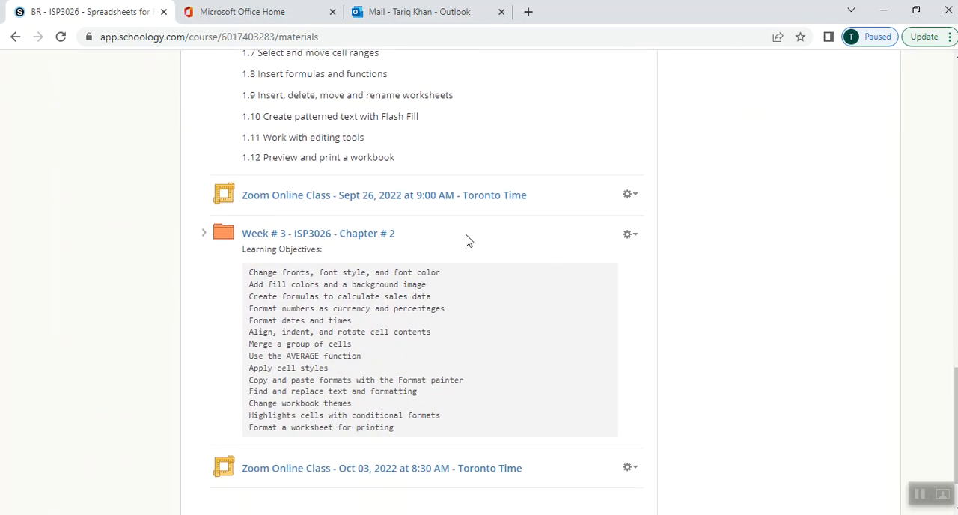
left_click(393, 235)
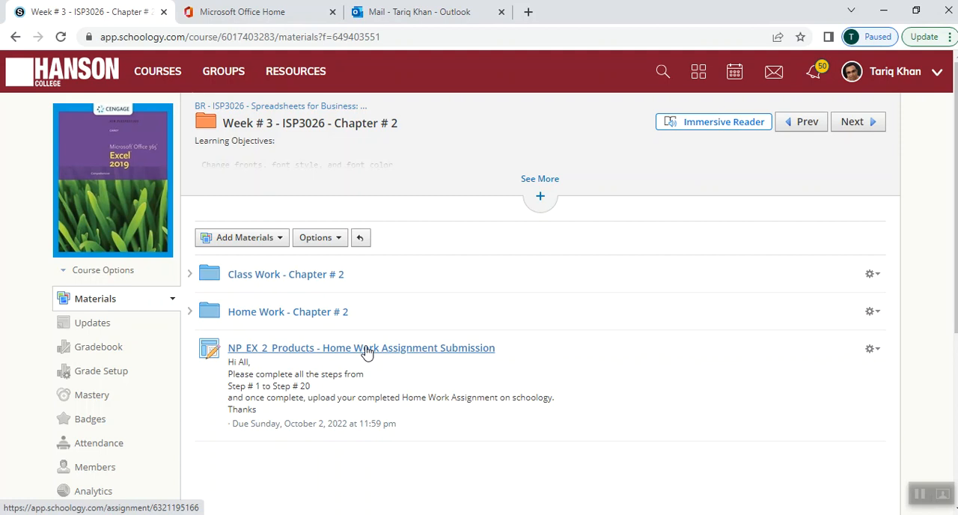
left_click(316, 277)
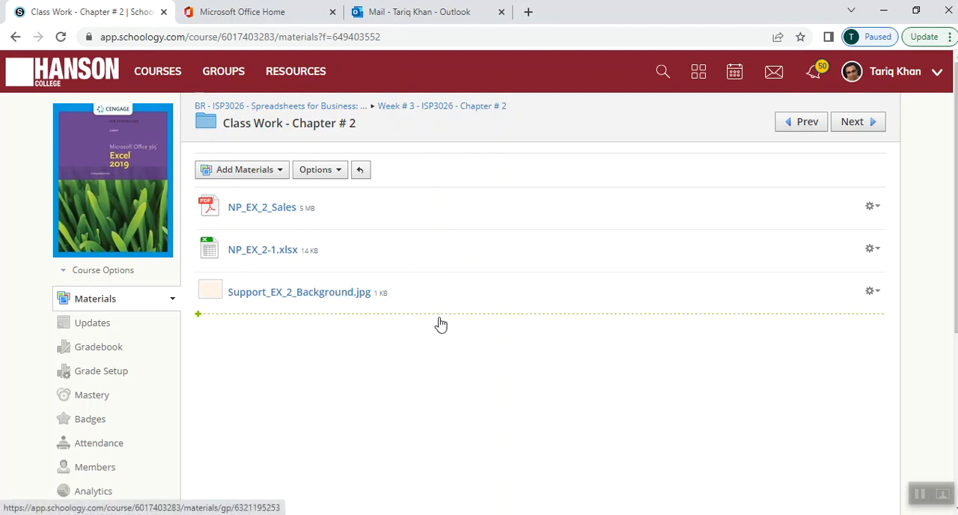
Step: Download the NP_EX_2_Sales PDF from the class work folder and return to the folder
left_click(279, 217)
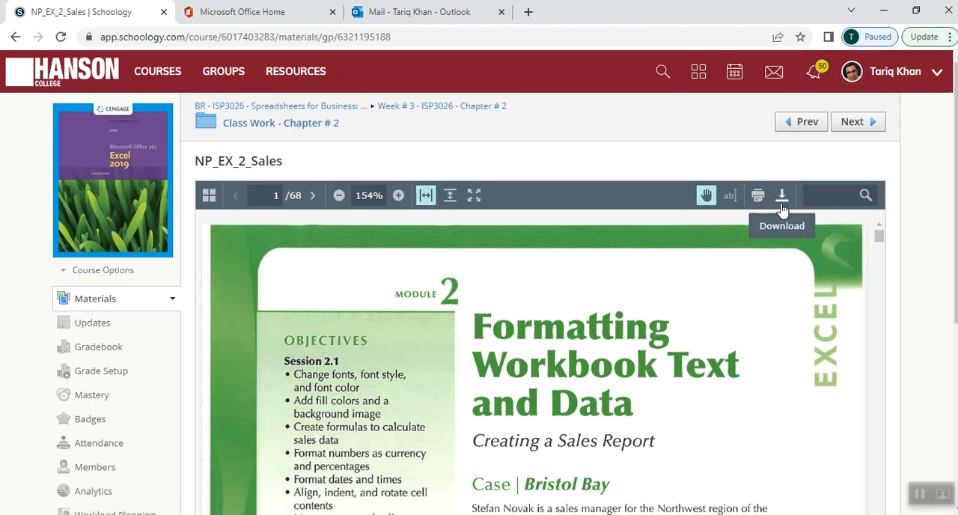
left_click(781, 196)
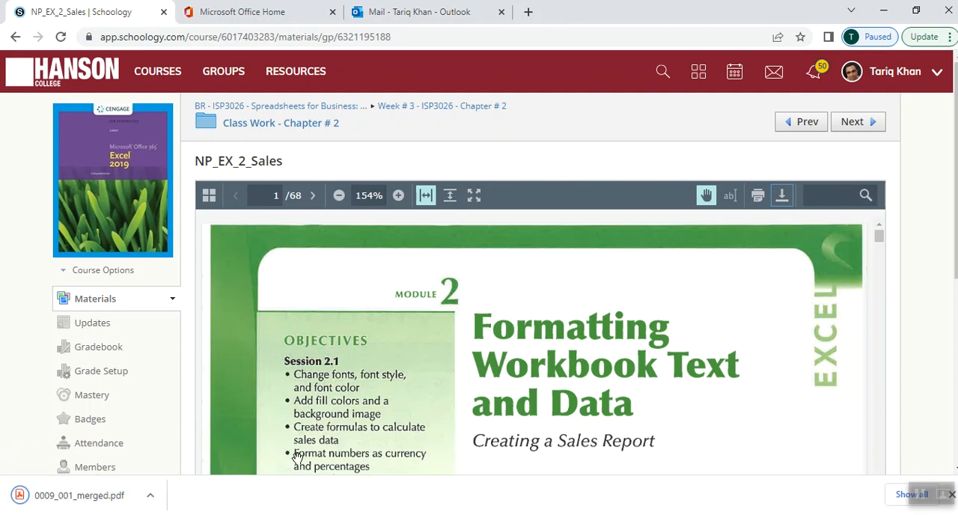
left_click(15, 37)
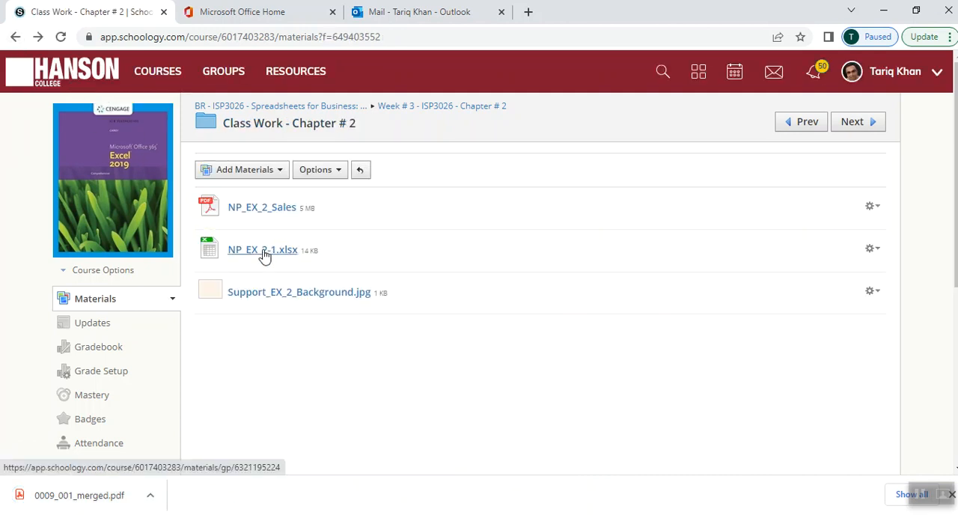
Step: Download the NP_EX_2-1.xlsx workbook from the class work folder and return to the folder
left_click(263, 251)
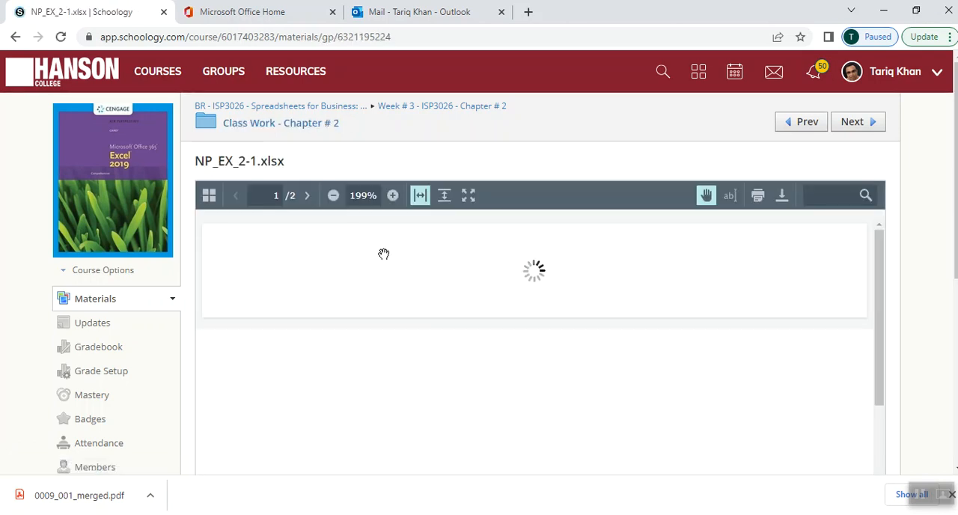
left_click(782, 202)
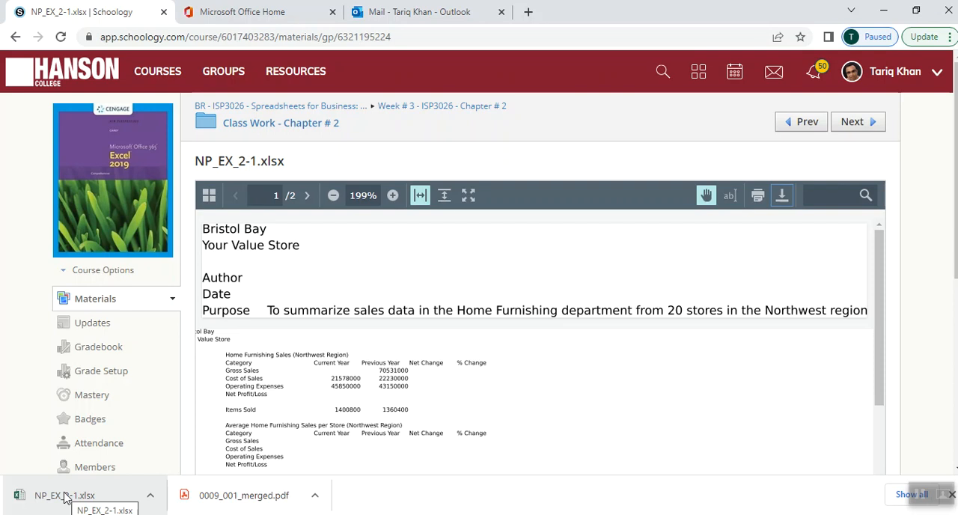
left_click(66, 498)
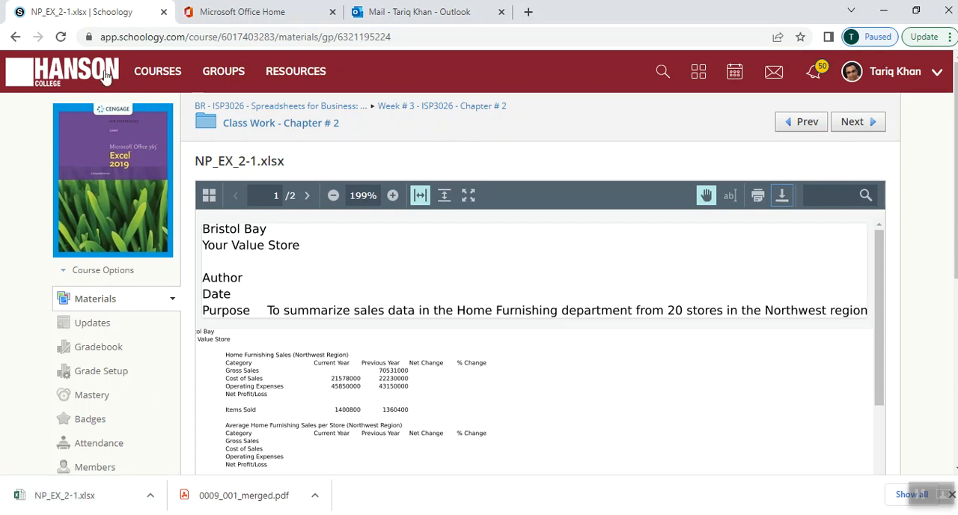
left_click(13, 39)
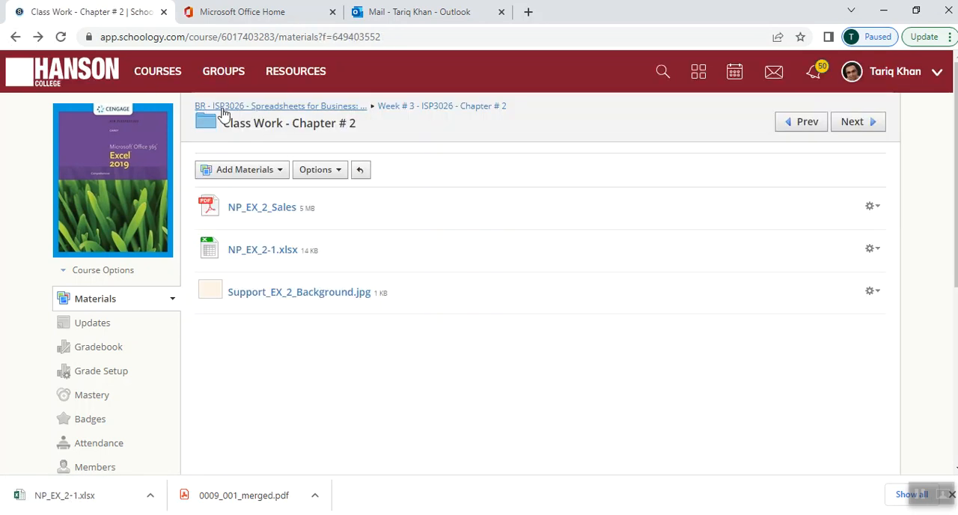
Step: Save the Support_EX_2_Background.jpg image to the Desktop as Support_EX_2_Background (6).jpg
left_click(267, 300)
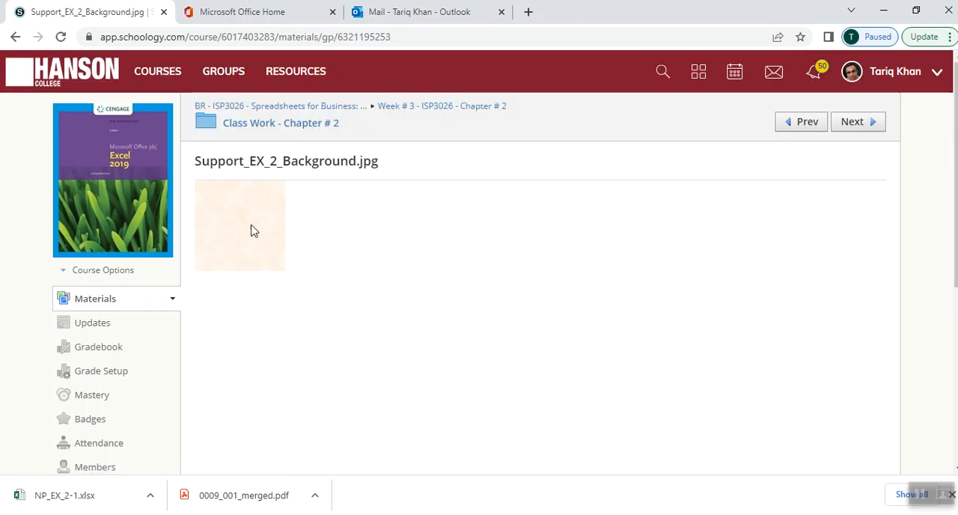
right_click(221, 229)
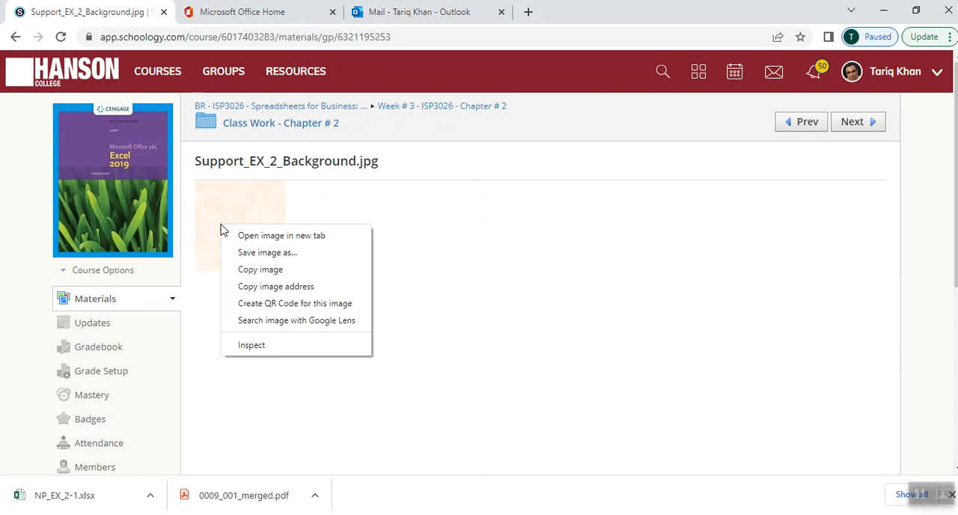
left_click(262, 253)
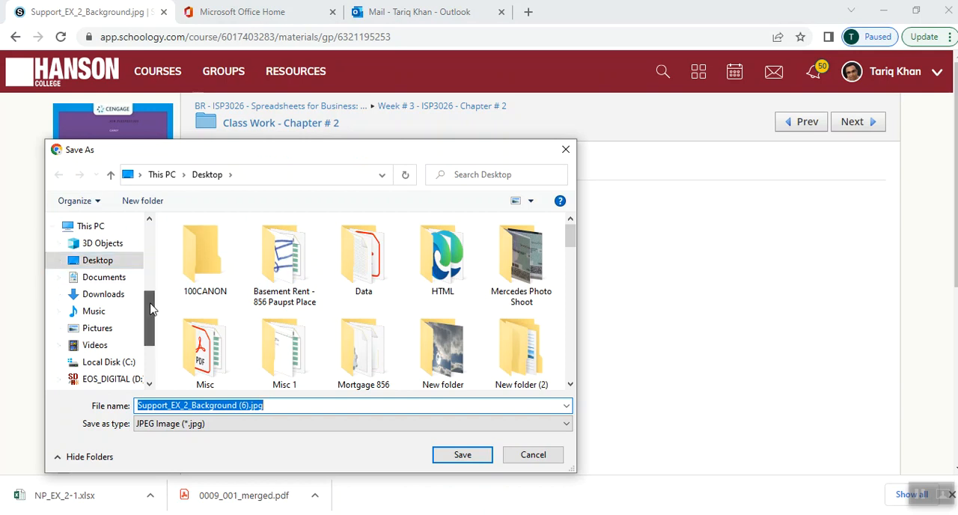
scroll(149, 310, "up", 1)
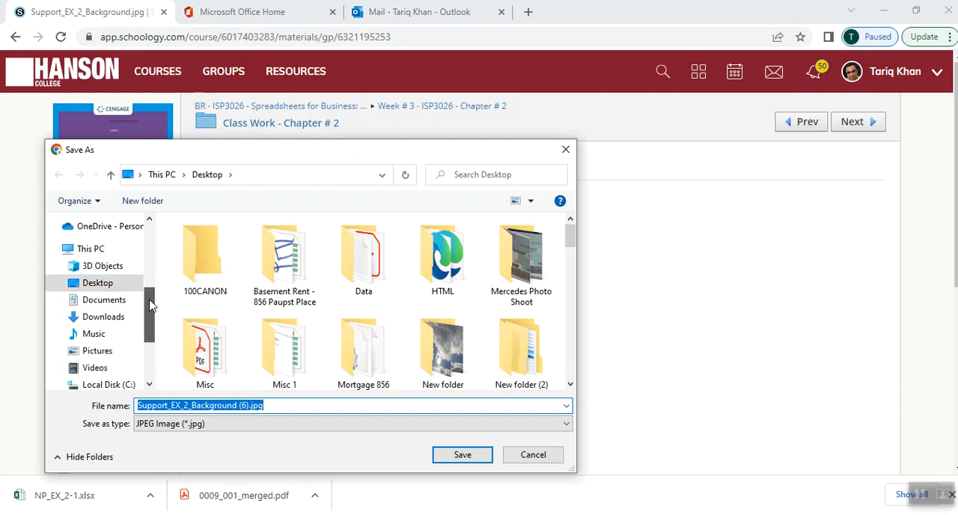
left_click(99, 284)
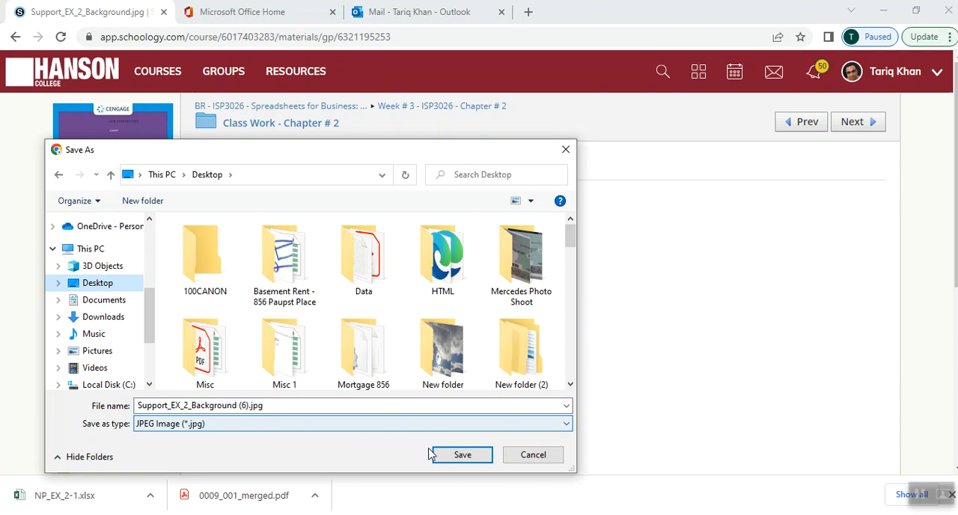
left_click(455, 455)
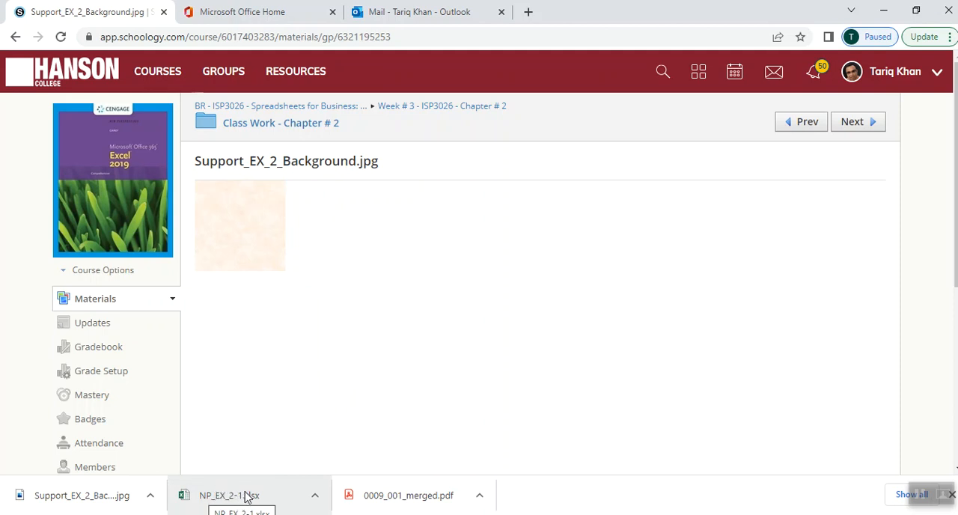
Step: Open the downloaded NP_EX_2-1.xlsx in Excel, dismiss the activation wizard and enable editing of the workbook
left_click(275, 495)
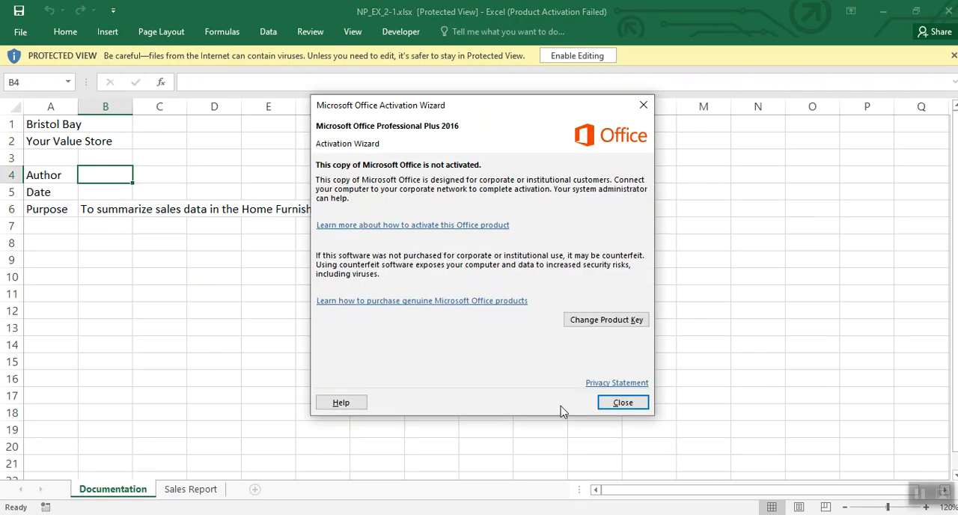
left_click(608, 405)
left_click(336, 514)
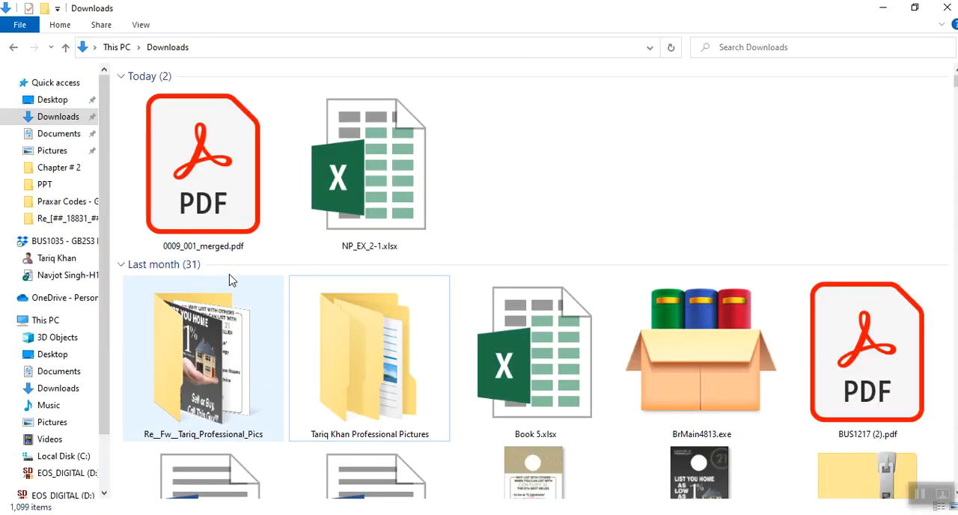
left_click(96, 117)
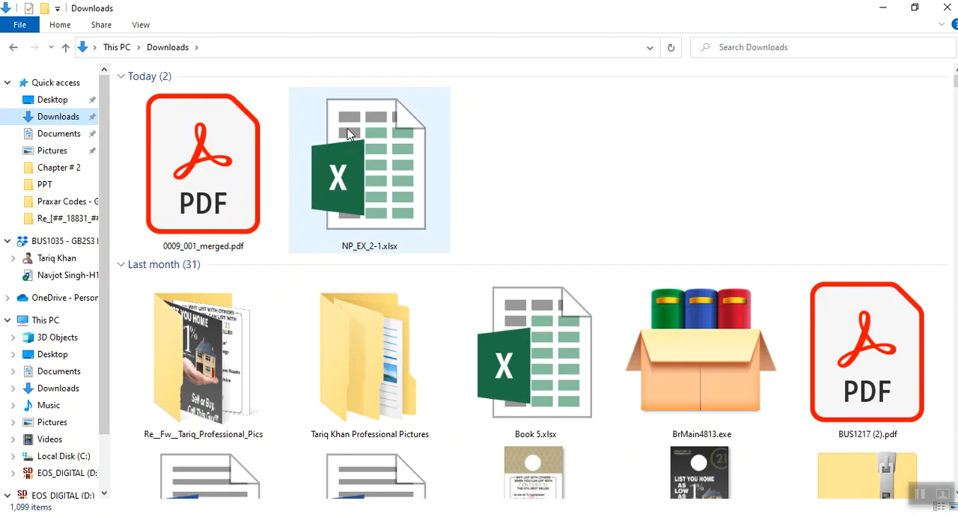
double_click(392, 186)
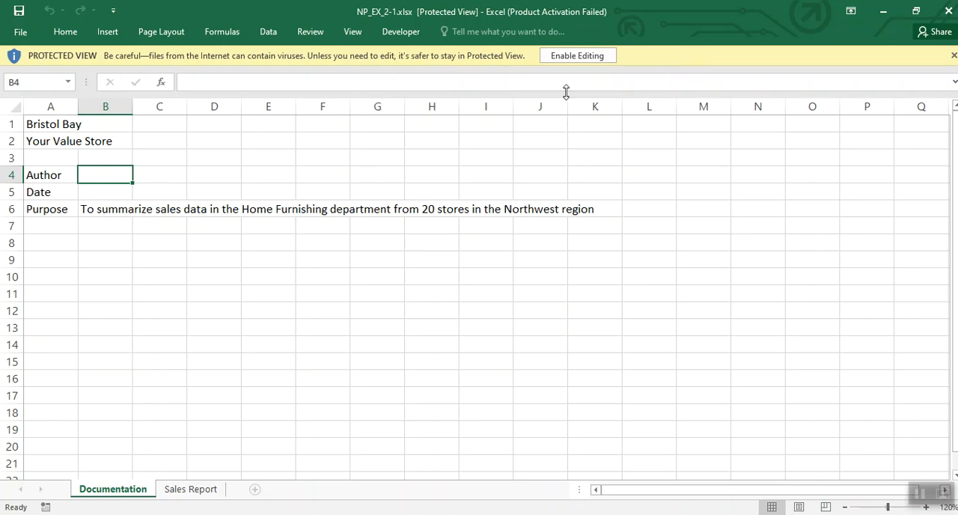
left_click(566, 58)
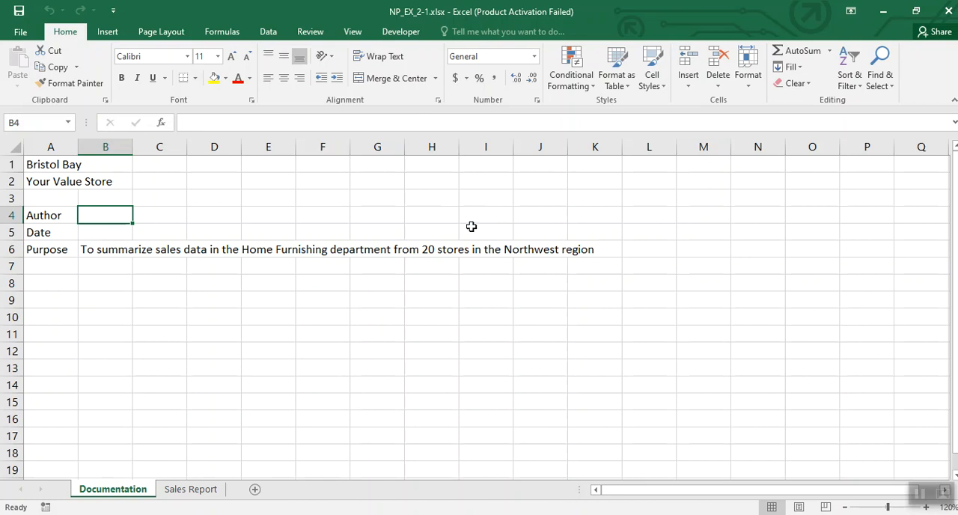
Step: Save a copy of the workbook to the Desktop under the name NP_Ex_2_Sales.xlsx
left_click(20, 32)
left_click(45, 175)
left_click(194, 239)
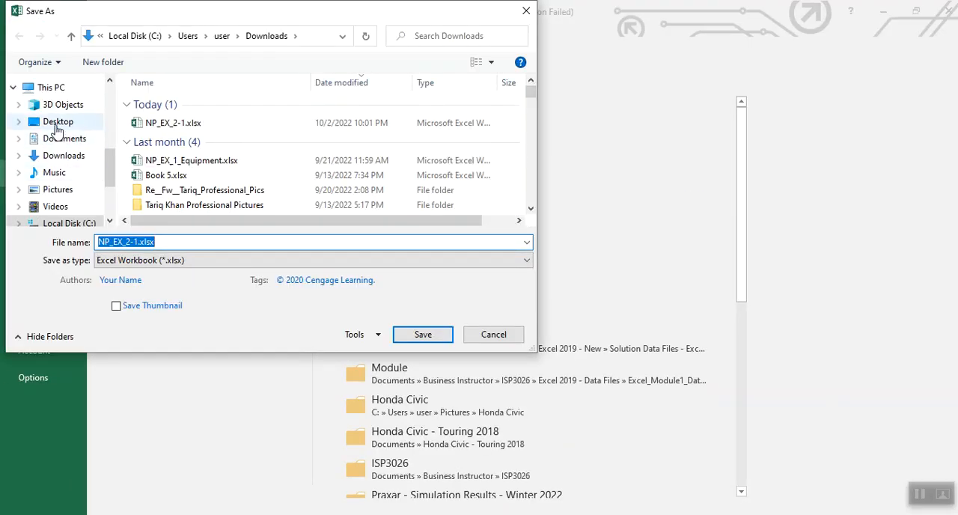
left_click(47, 122)
left_click(186, 238)
left_click(186, 237)
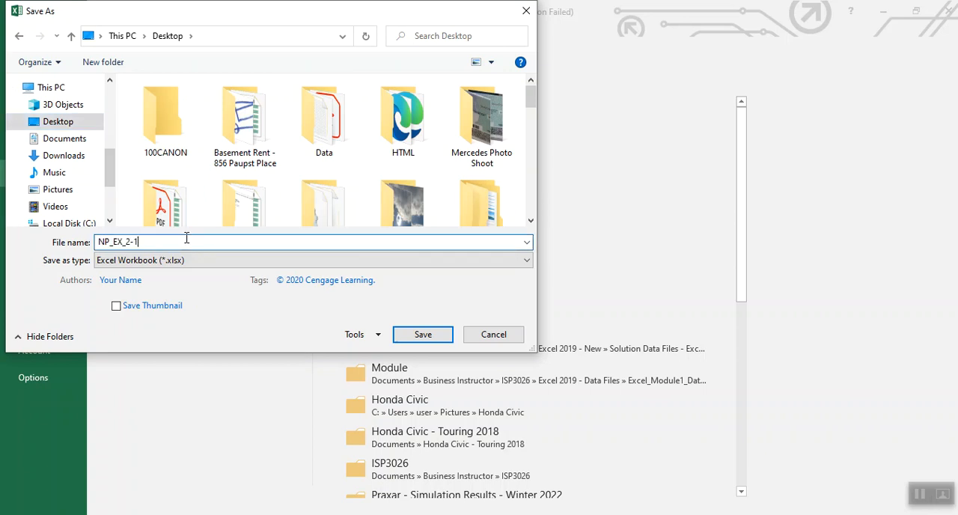
key("BackSpace")
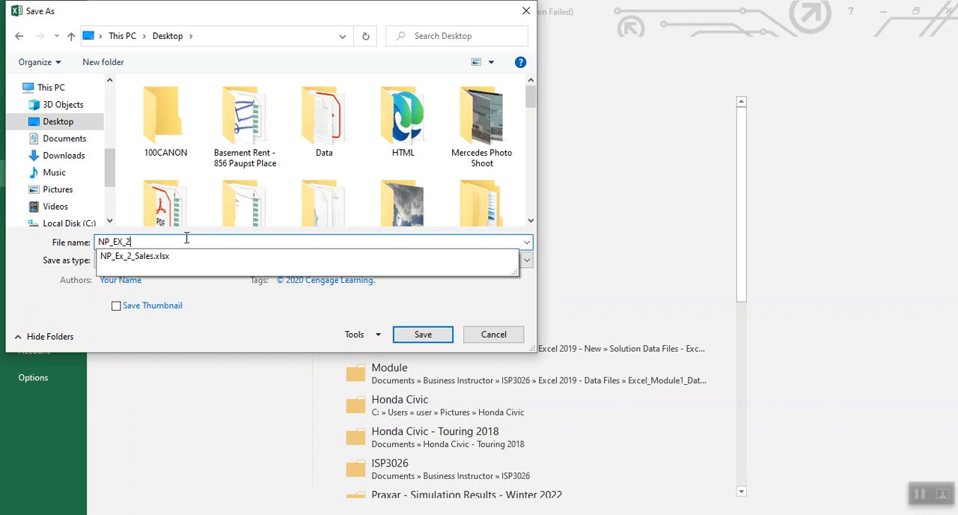
type("_")
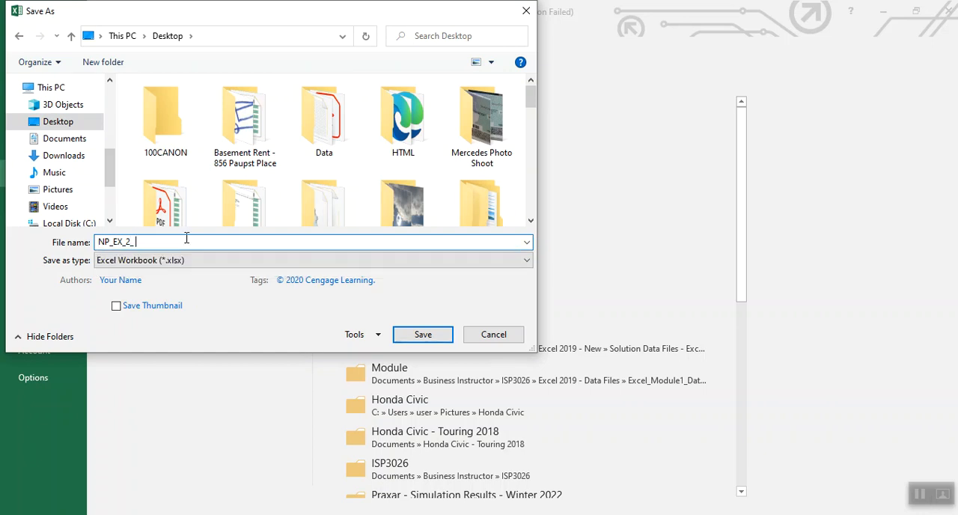
key("BackSpace")
key("BackSpace")
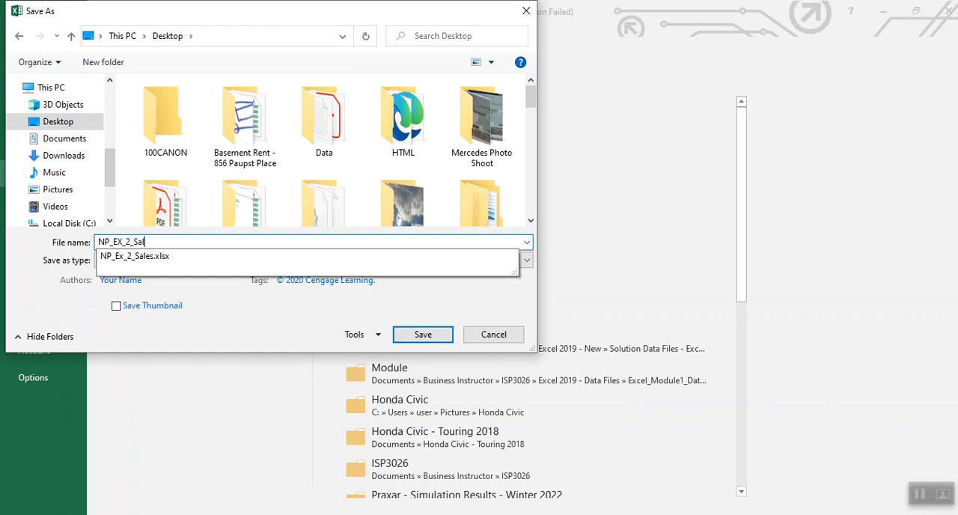
left_click(430, 337)
left_click(510, 265)
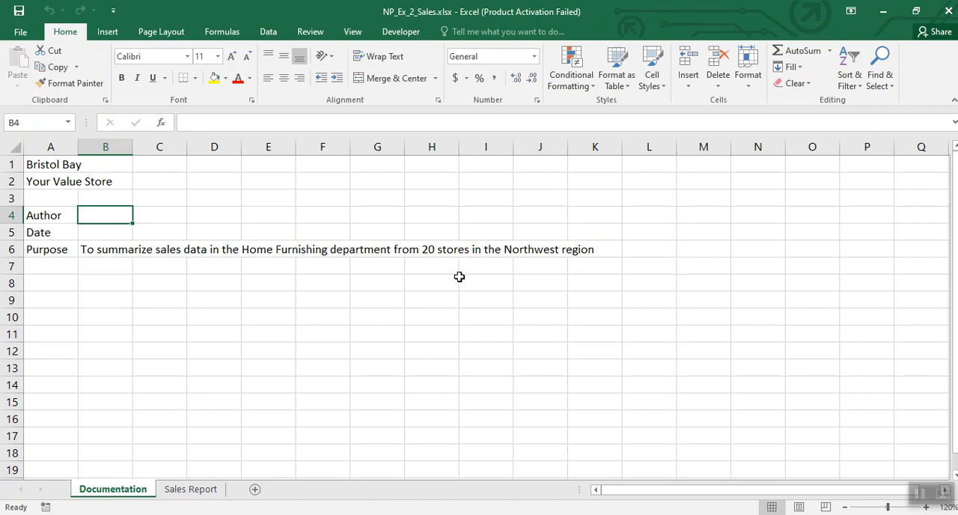
Step: Enter the author's full name in cell B4 of the Documentation sheet
key("F2")
type("Tariq Khan")
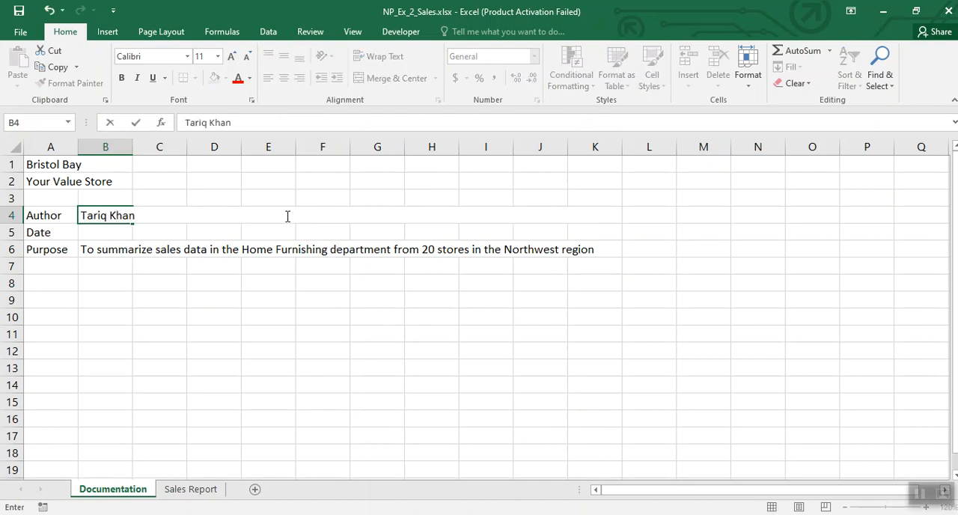
left_click(197, 227)
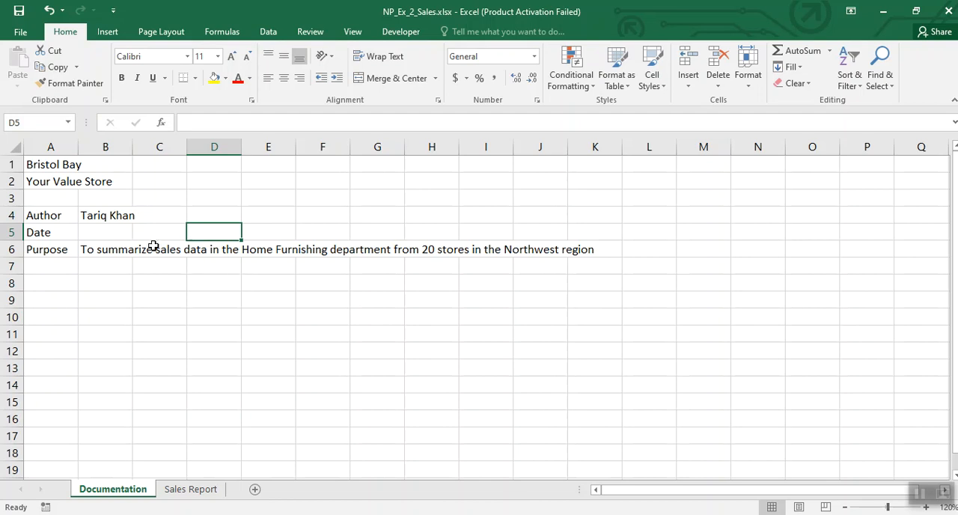
Step: Enter the current date in cell B5 of the Documentation sheet with the TODAY function
left_click(121, 236)
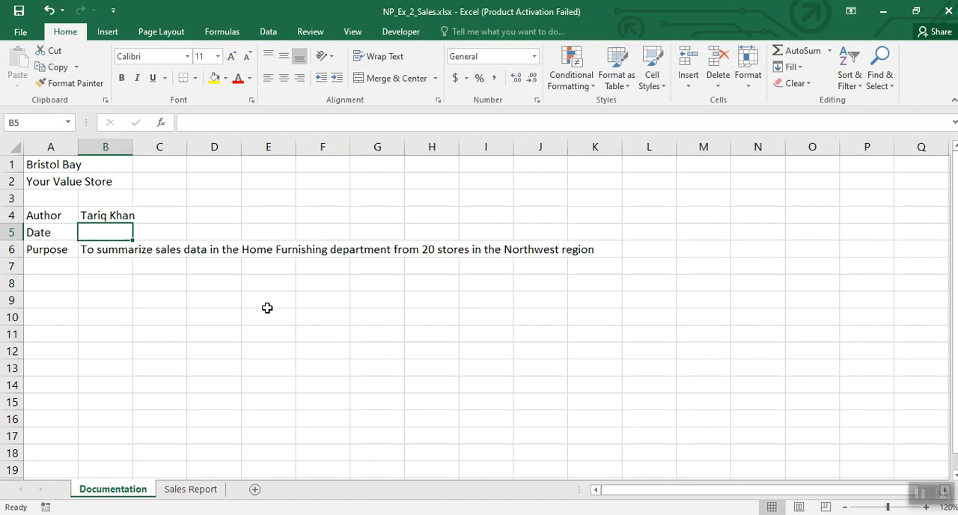
type("=to")
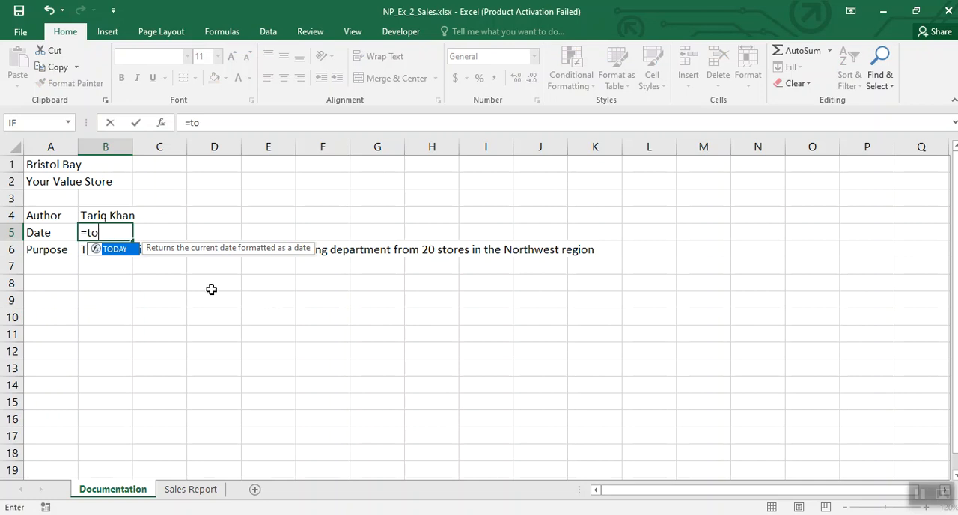
double_click(122, 254)
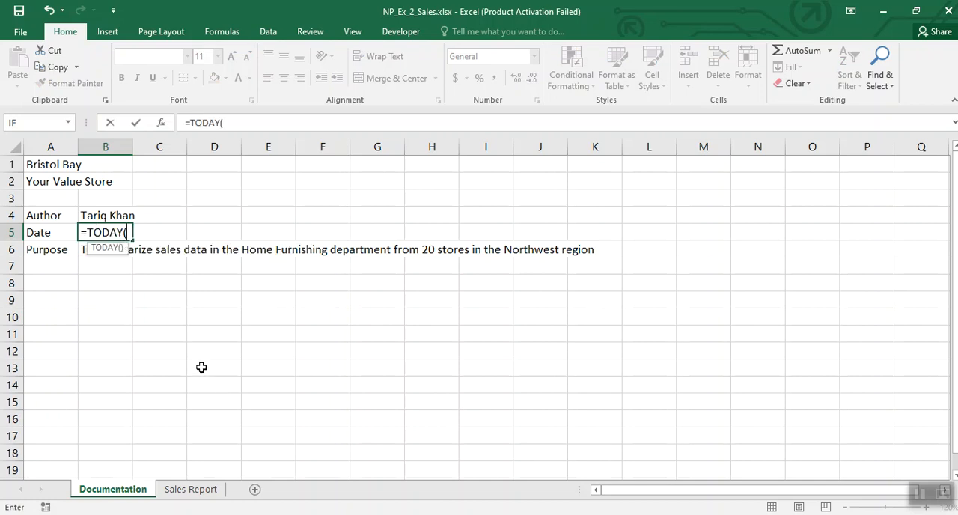
key("Return")
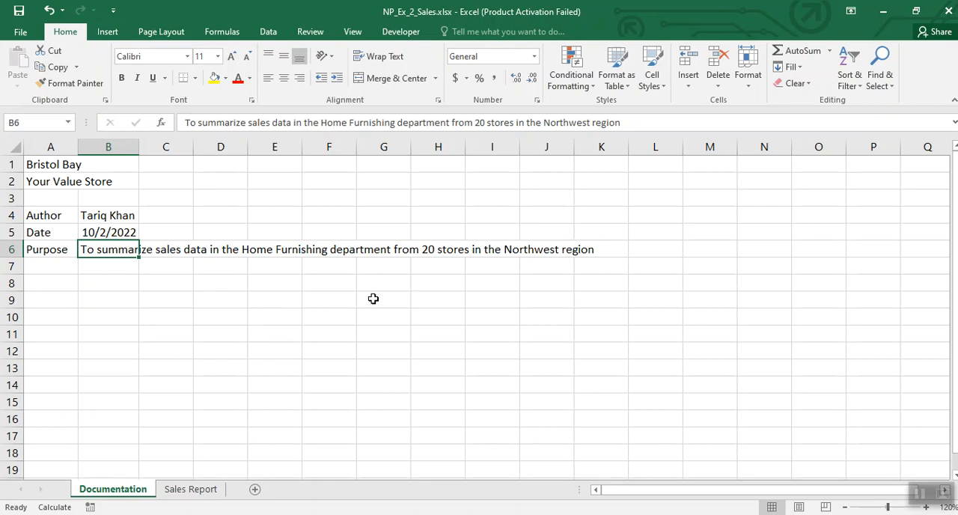
Step: Enter the formatting notes A1, Calibri Light, 28 and Bold in cells F9 to F12
left_click(332, 298)
type("A1")
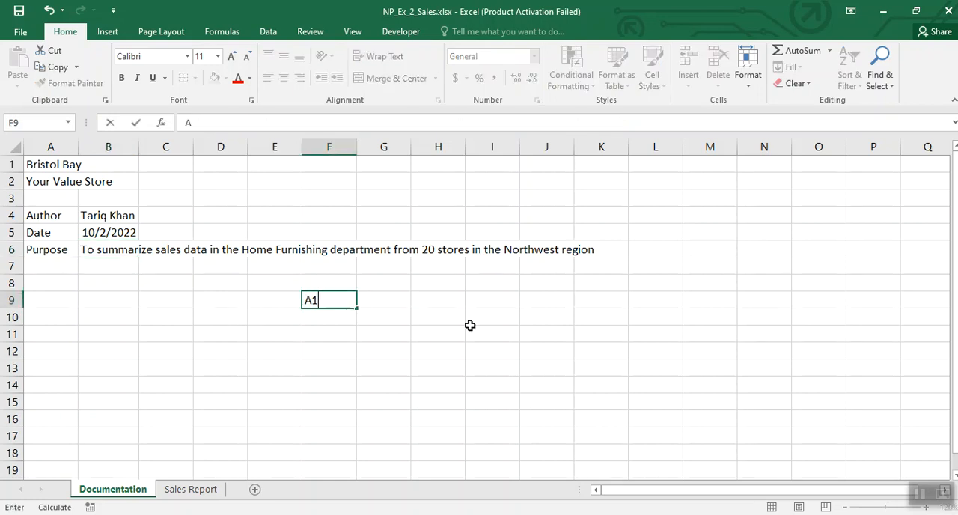
key("Return")
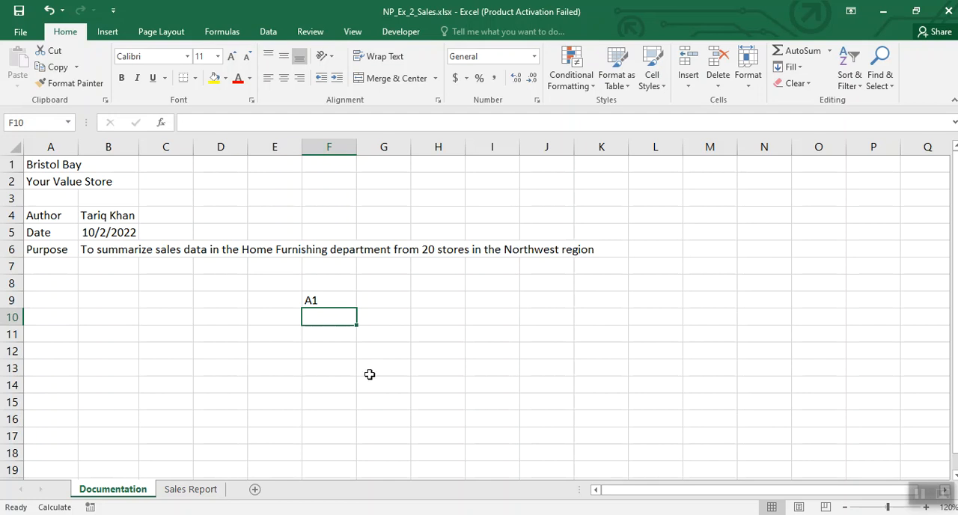
type("Cal")
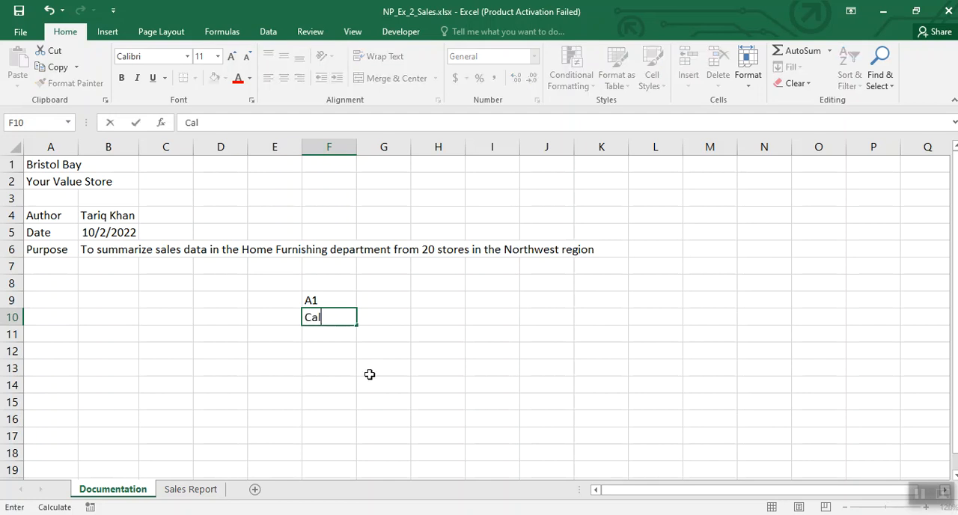
type("ibri Light")
key("Return")
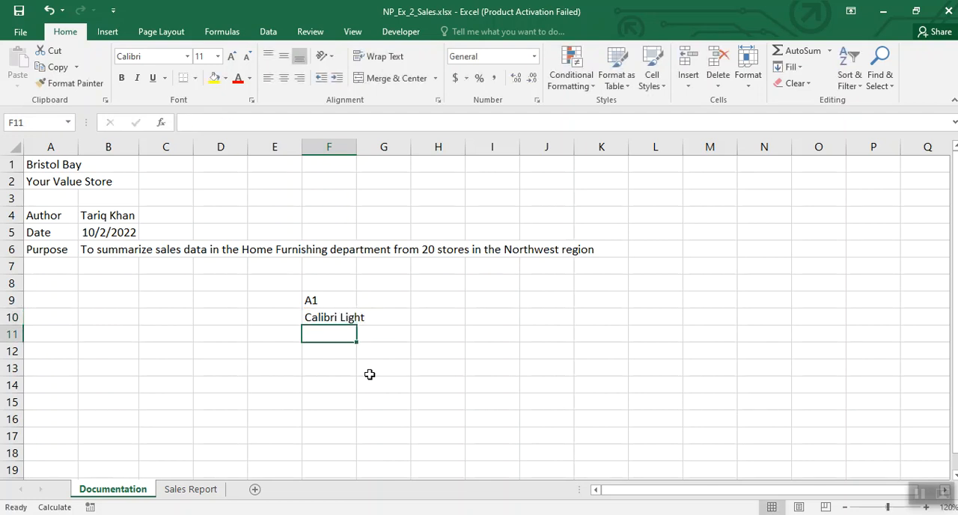
type("28")
key("Return")
type("Bold")
left_click(371, 380)
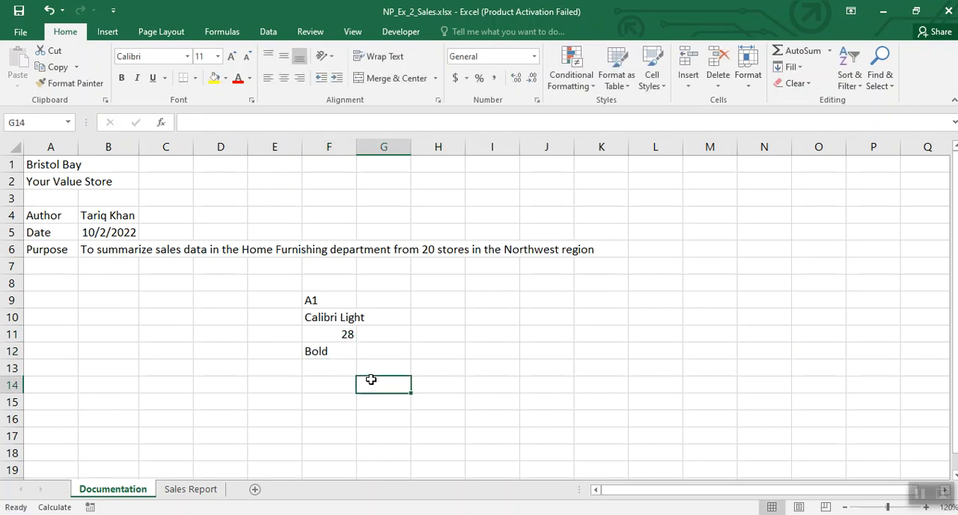
Step: Format the Bristol Bay title in cell A1 as Calibri Light, size 28, bold
left_click(46, 163)
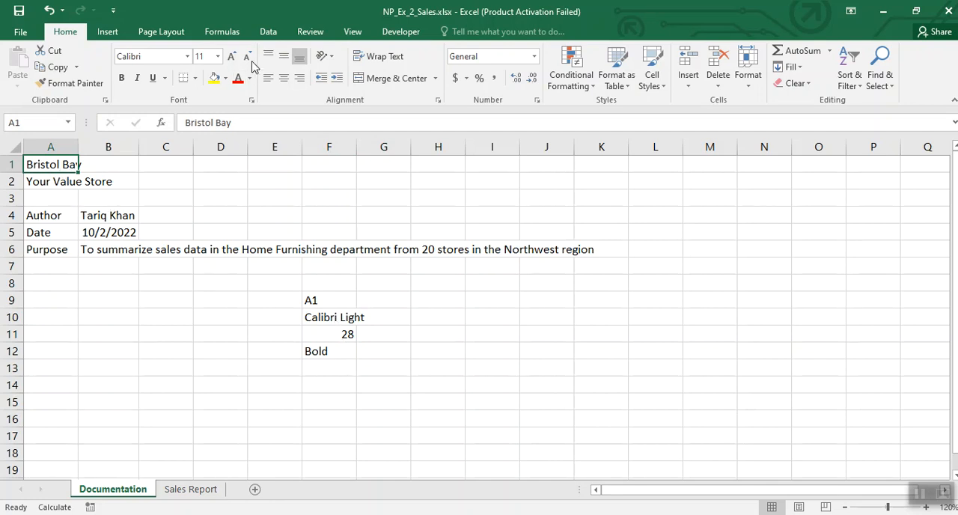
left_click(187, 57)
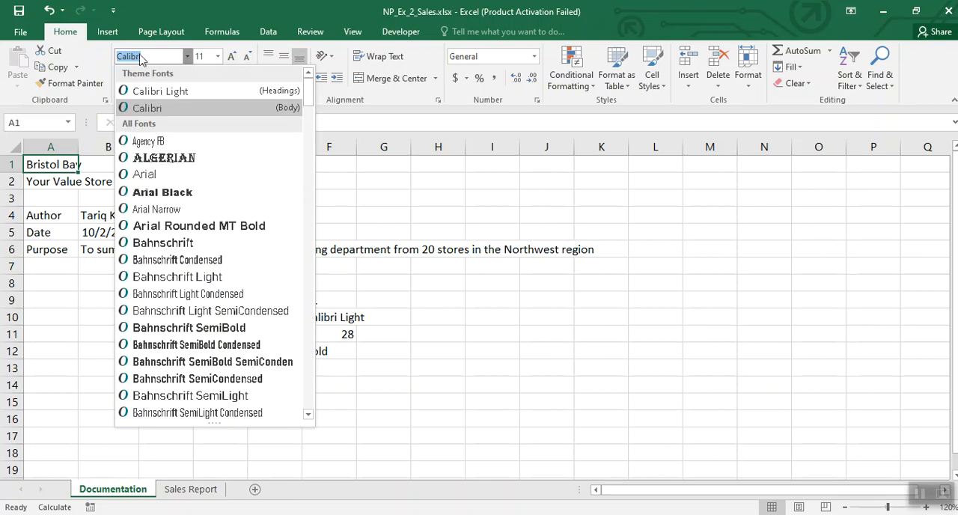
left_click(161, 92)
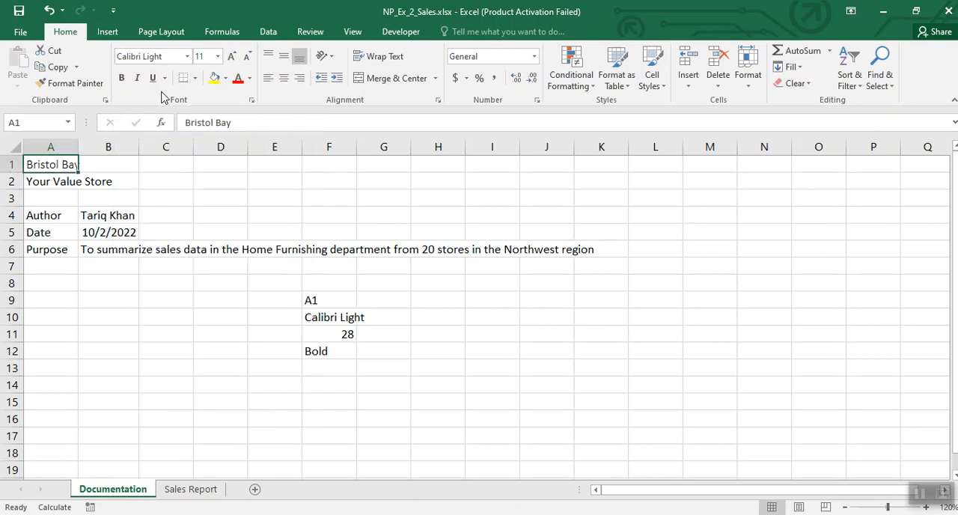
left_click(217, 56)
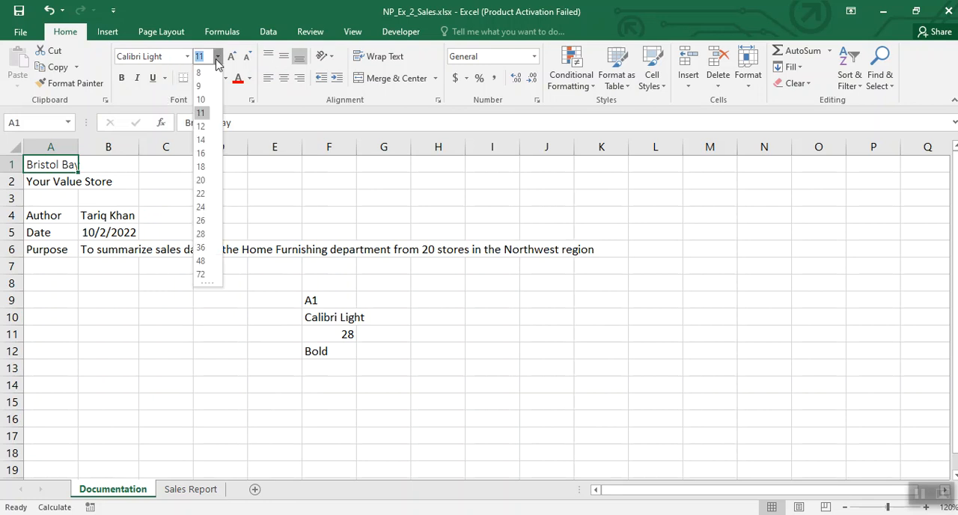
left_click(205, 234)
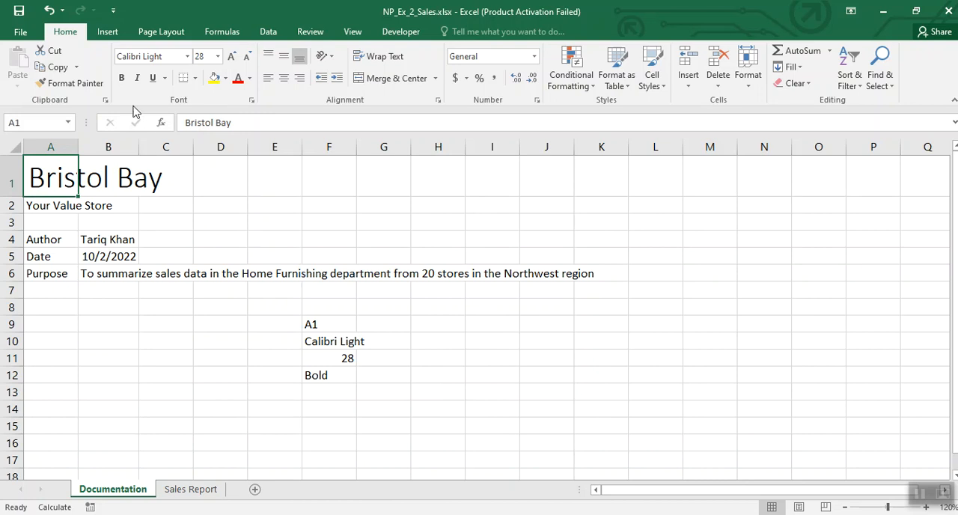
left_click(123, 83)
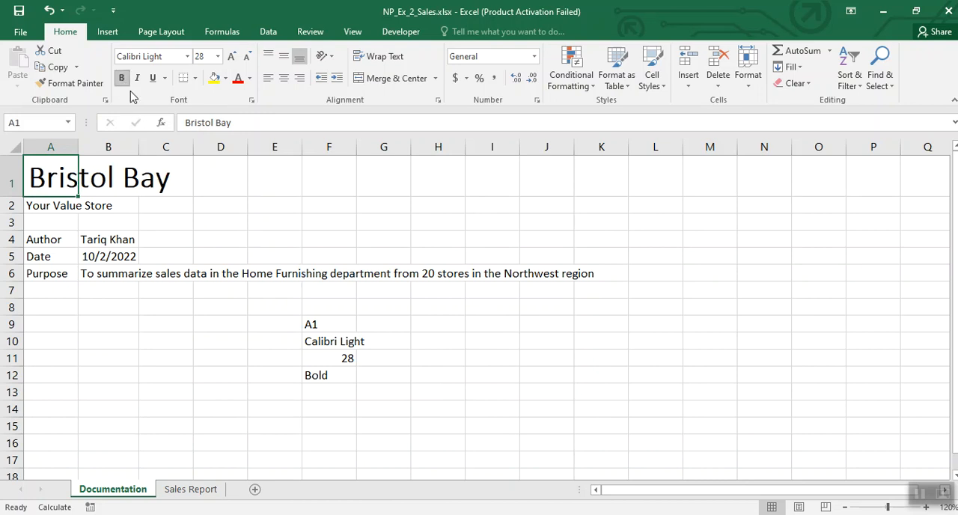
Step: Clear the formatting notes from the range F9:G12
left_click(286, 237)
left_click_drag(317, 322, 378, 373)
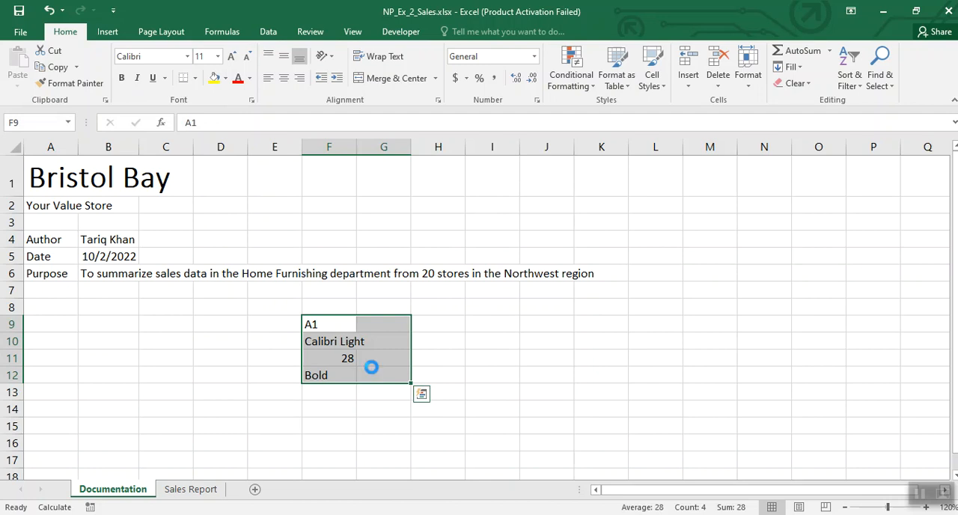
key("Delete")
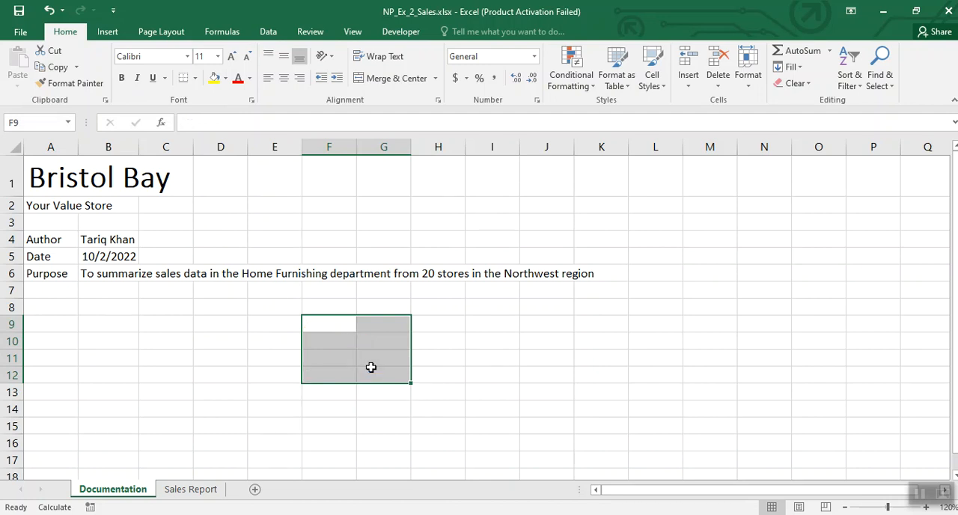
Step: Enter the formatting notes A2, 16 and Italic in cells F9 to F11
left_click(329, 327)
type("A2")
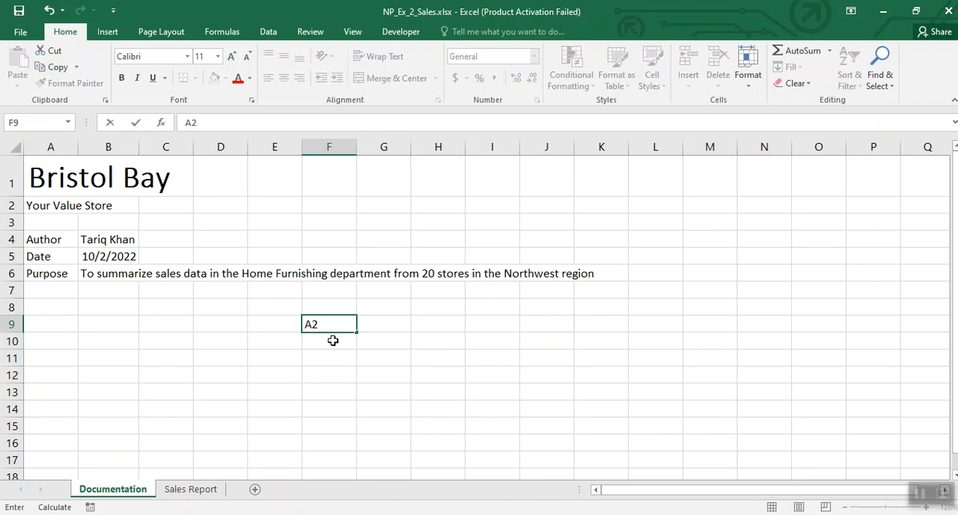
key("Return")
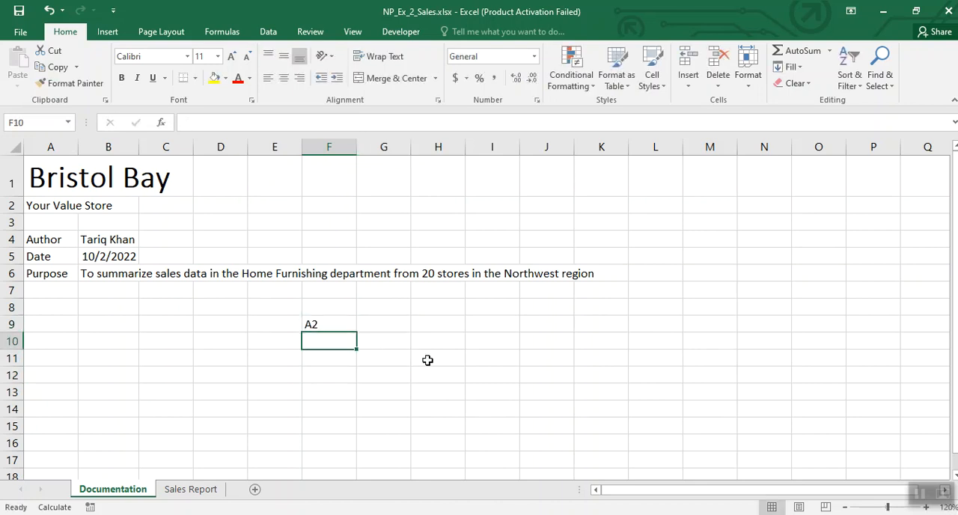
type("16")
key("Return")
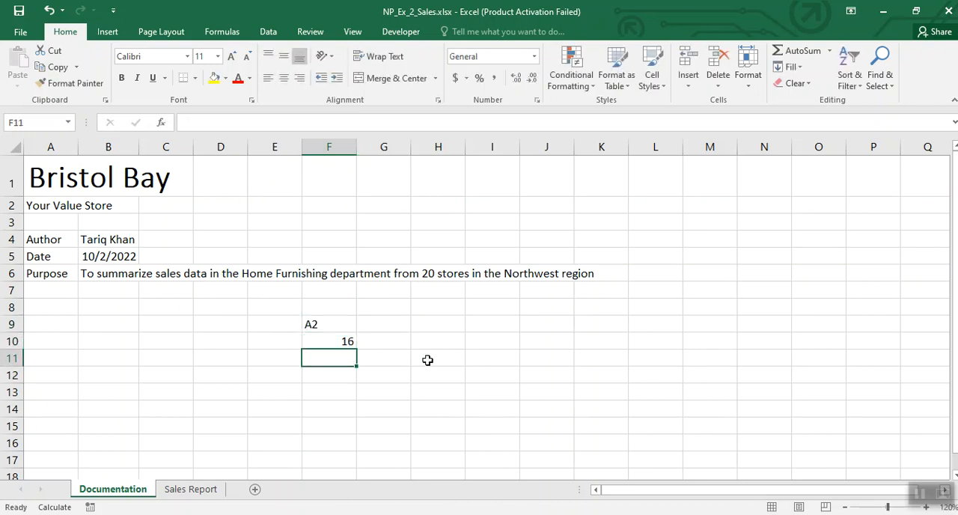
type("Italic")
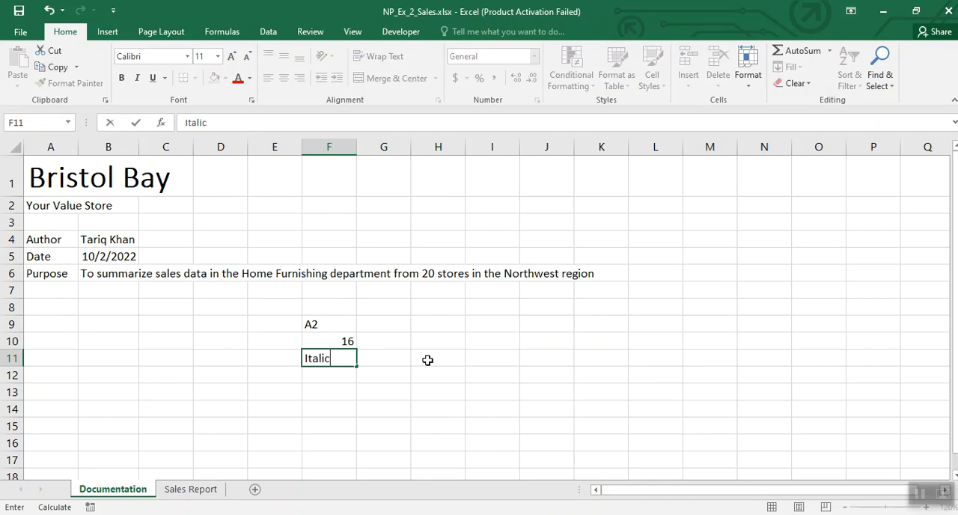
left_click(366, 394)
Step: Format the Your Value Store subtitle in cell A2 with font size 16 and italics
left_click(51, 207)
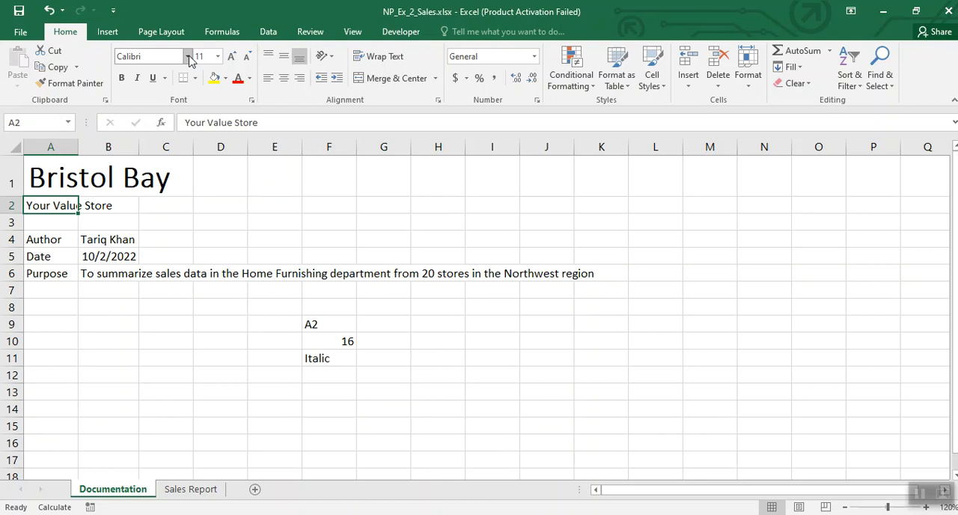
left_click(218, 57)
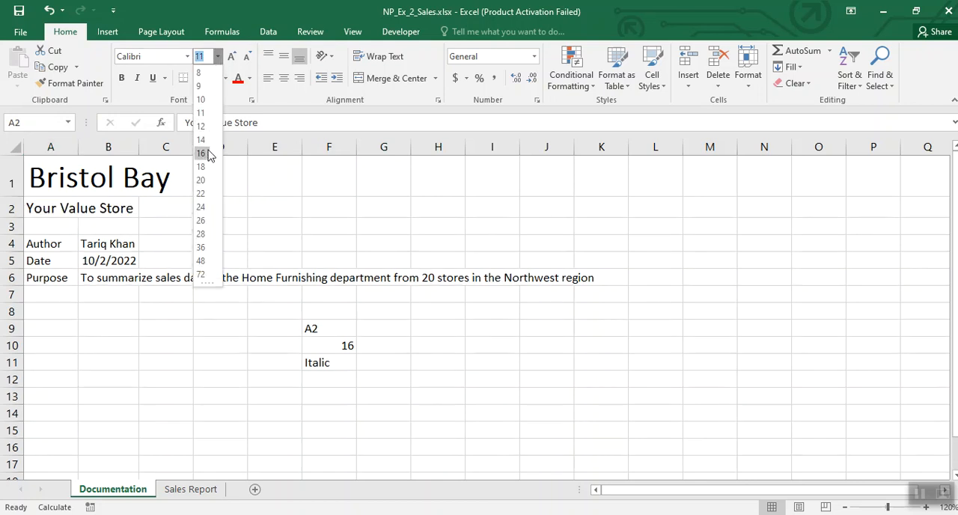
left_click(201, 154)
left_click(137, 78)
left_click(432, 267)
Step: Clear the formatting notes from the range F9:F11
left_click_drag(312, 333, 339, 364)
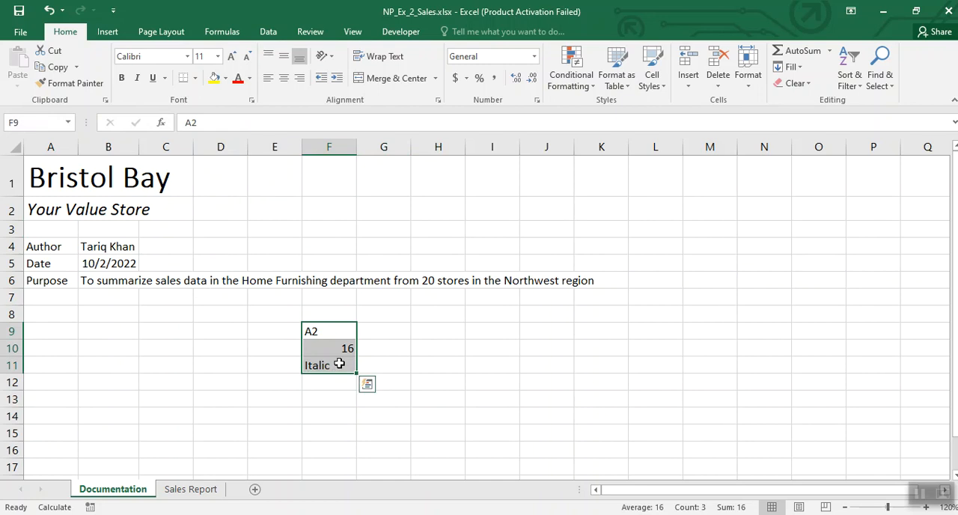
key("Delete")
left_click(217, 366)
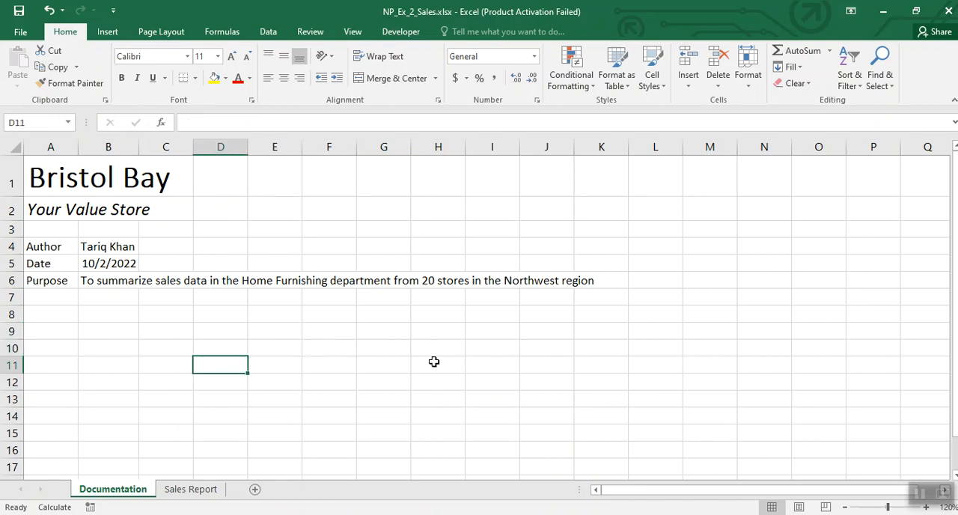
left_click(919, 494)
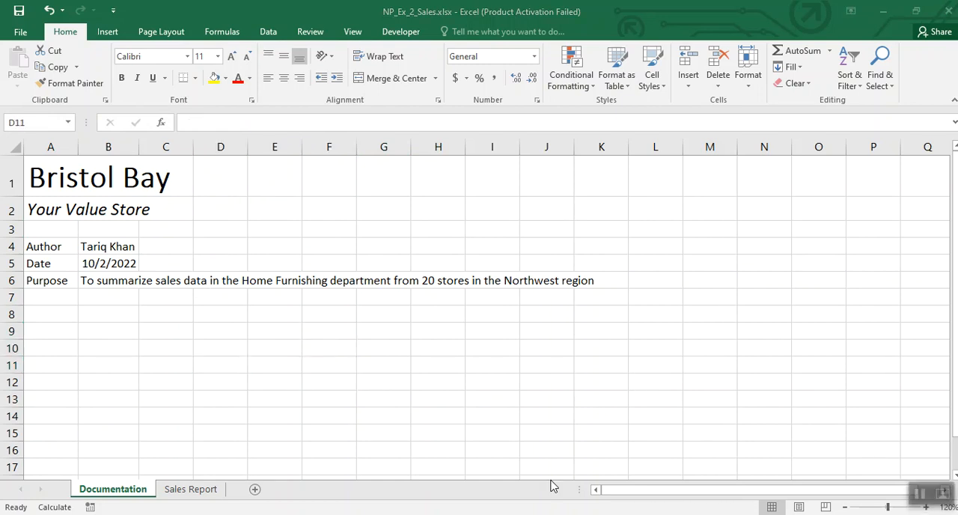
Step: Enter the notes A4:A6 in cell F9, Range in G9 and Bold in F11
left_click(322, 334)
type("A4:A")
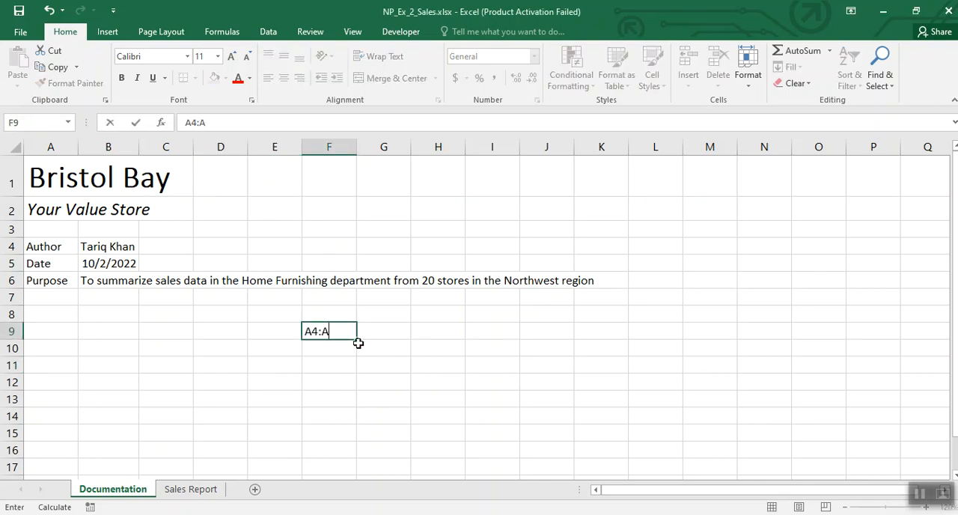
type("6")
key("Tab")
type("Range")
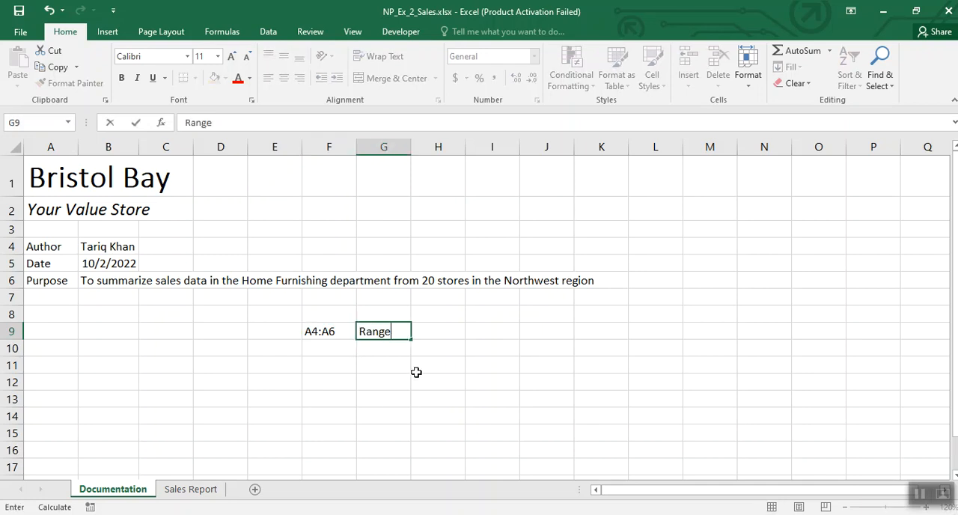
left_click(414, 367)
left_click(316, 365)
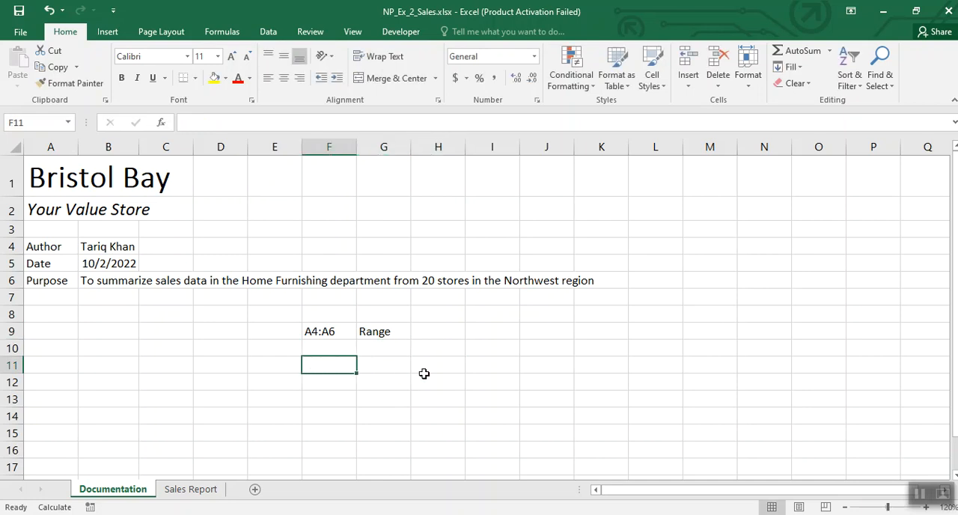
type("C")
key("BackSpace")
type("Bold")
left_click(397, 380)
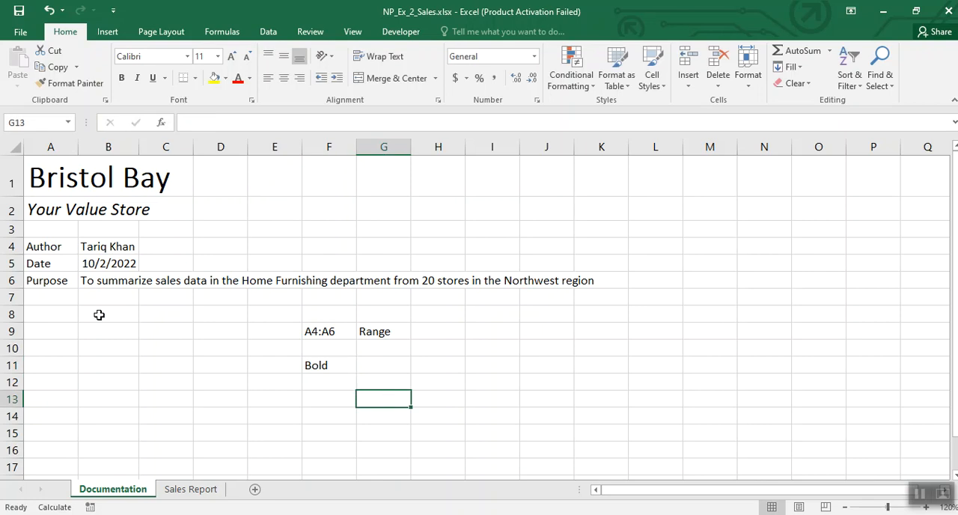
Step: Make the Author, Date and Purpose labels in the range A4:A6 bold
left_click(54, 248)
left_click_drag(54, 249, 50, 281)
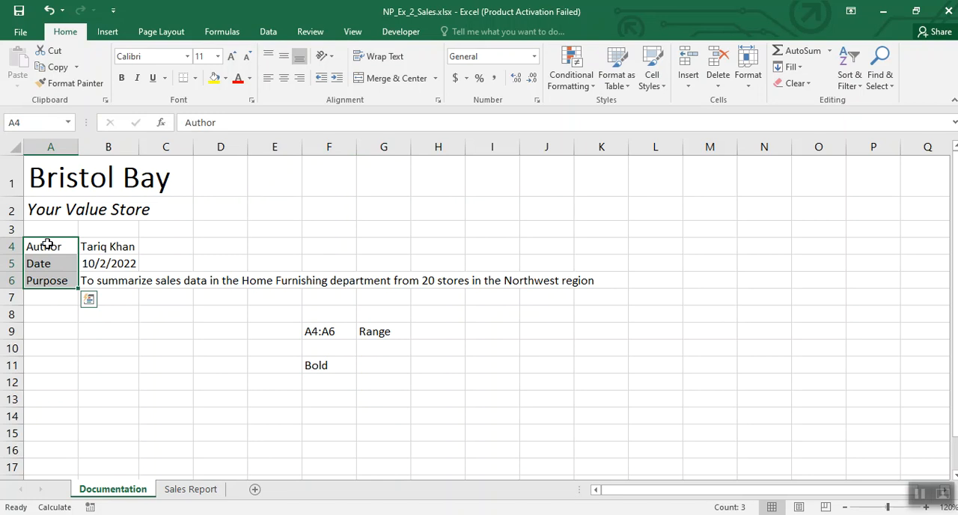
left_click_drag(47, 244, 57, 282)
left_click(122, 78)
left_click(478, 401)
Step: Clear the notes from the range E9:G11
left_click_drag(285, 327, 408, 365)
key("Delete")
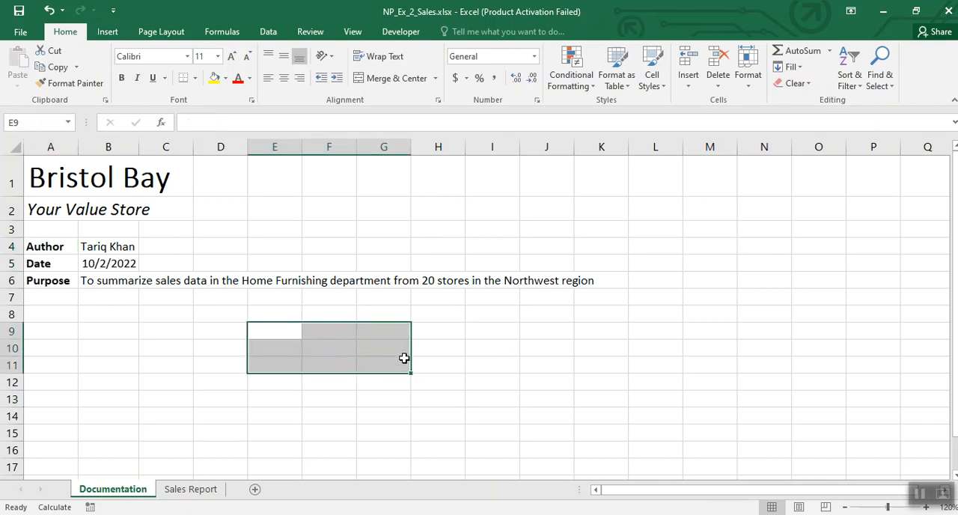
left_click(493, 361)
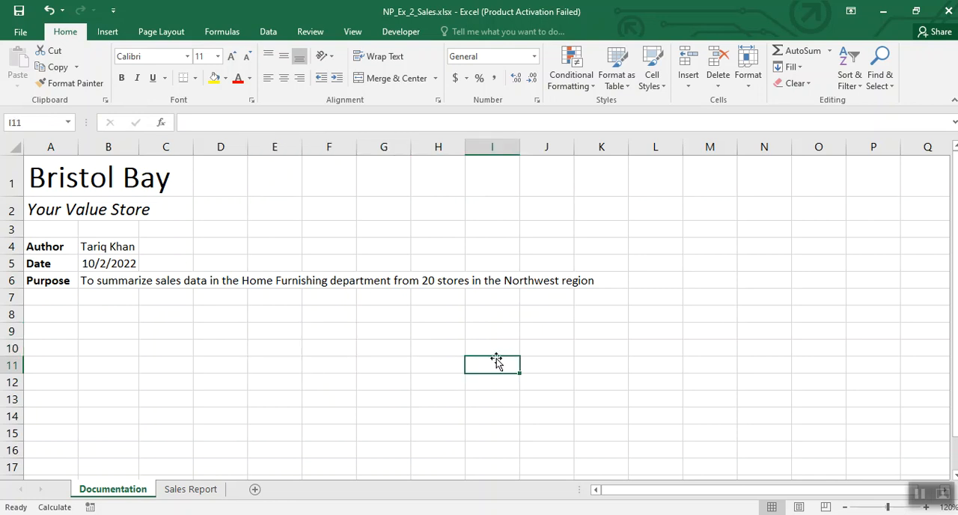
Step: Enter the notes A1:A2 in cell G9, Light Blue in G10 and Font Colour in H9
left_click(376, 334)
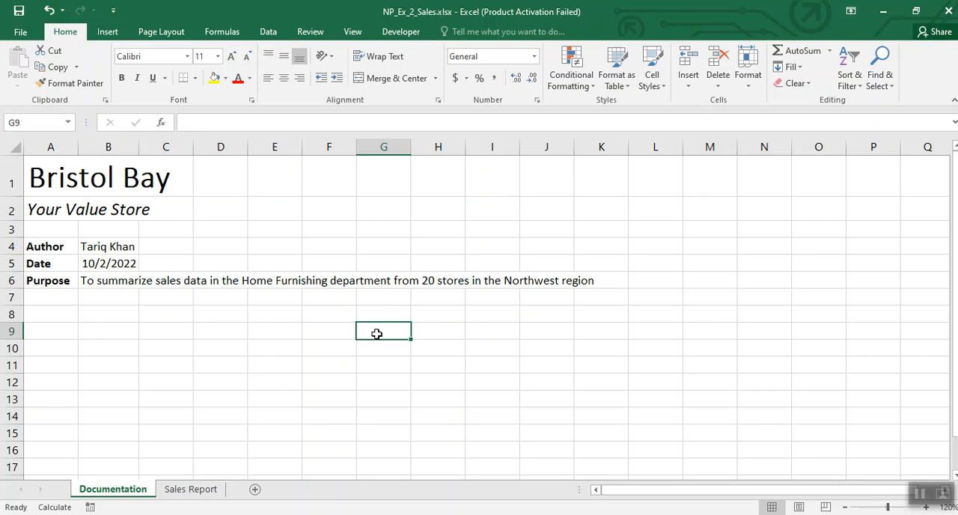
type("A1:A2")
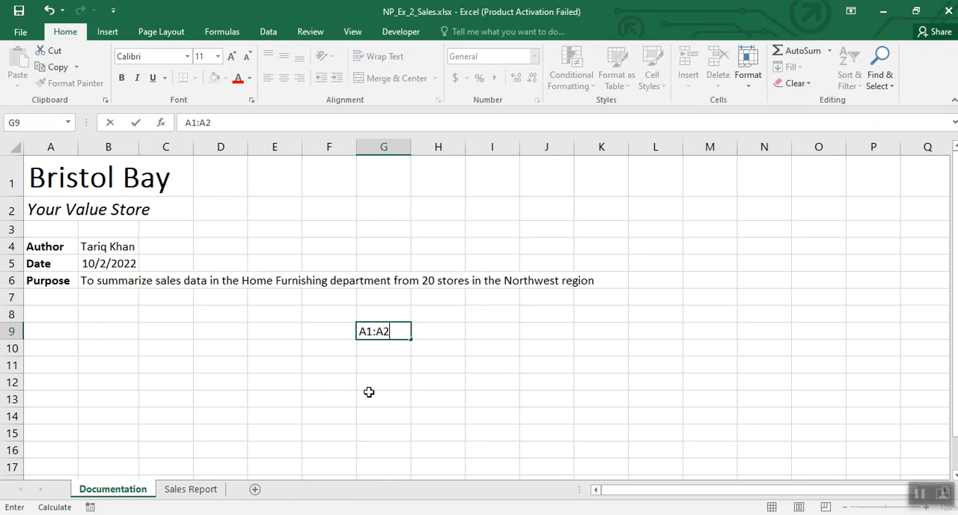
left_click(369, 392)
left_click(387, 351)
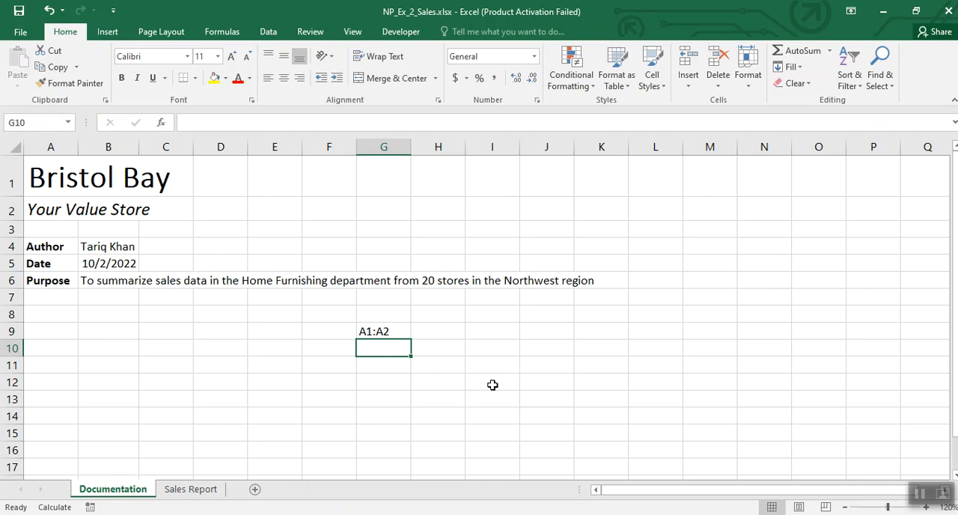
type("Light Blue")
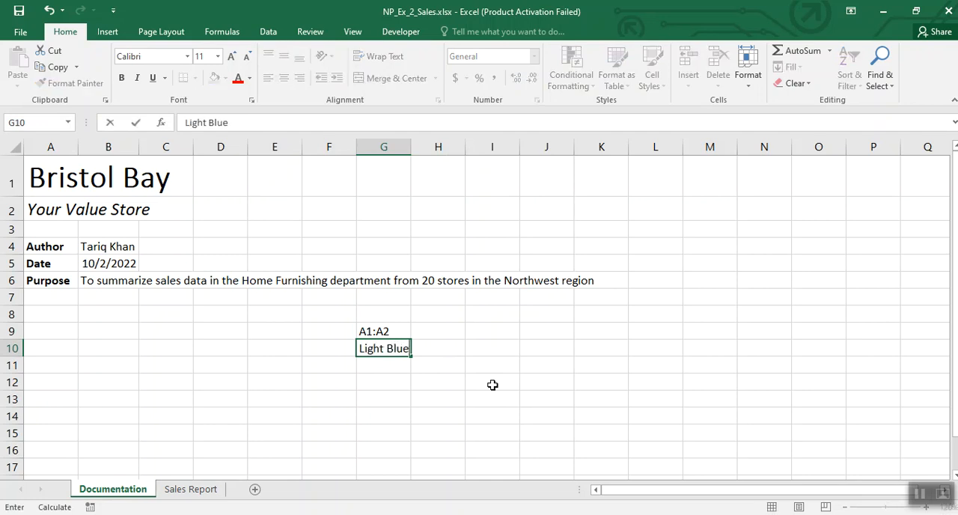
left_click(492, 384)
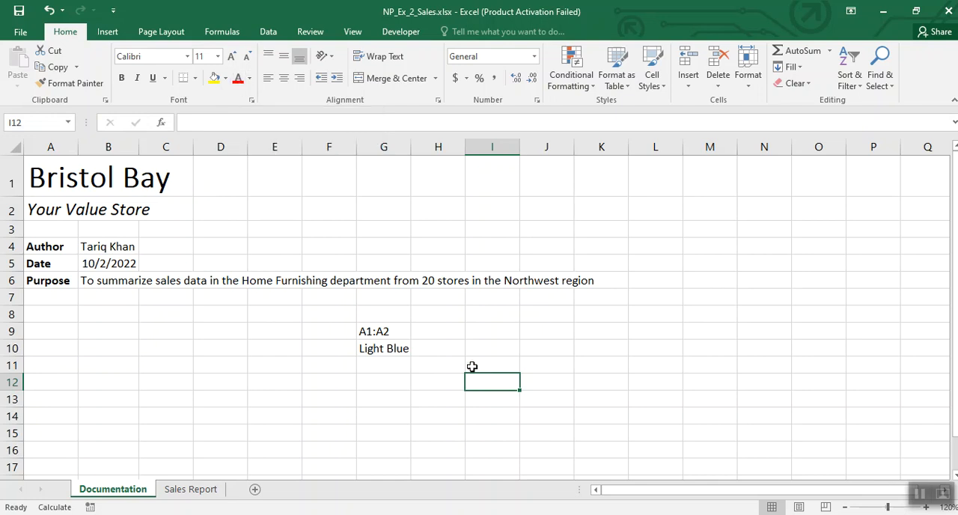
left_click(441, 337)
type("Font Colour")
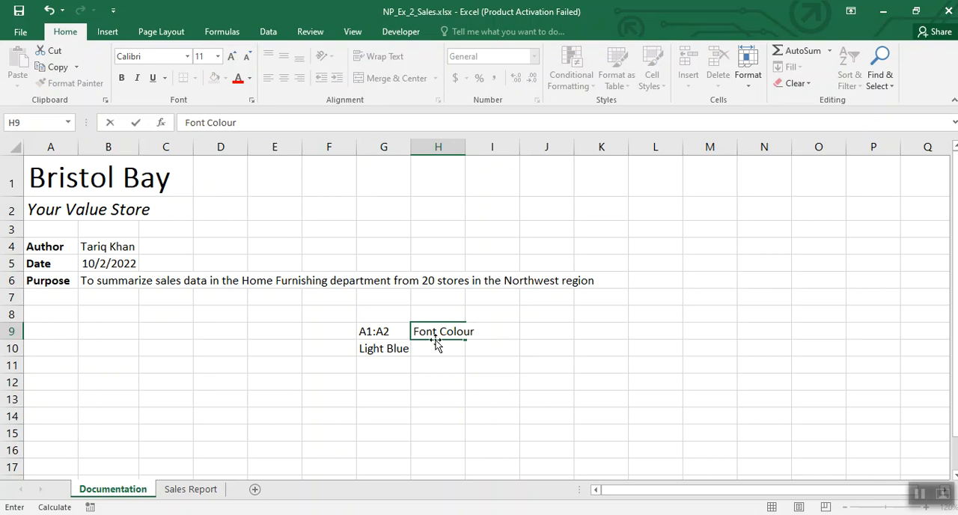
left_click(298, 412)
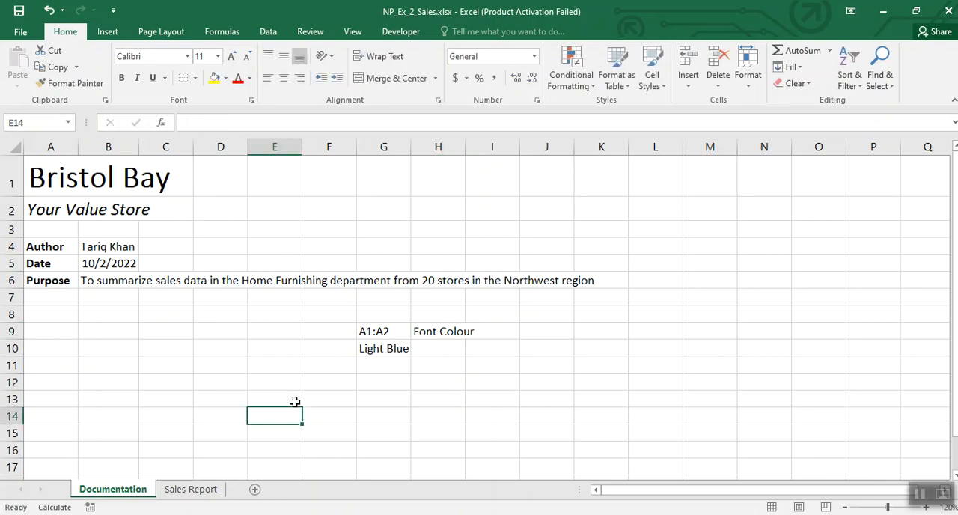
Step: Apply the Light Blue font colour to the title and slogan in the range A1:A2
left_click(48, 244)
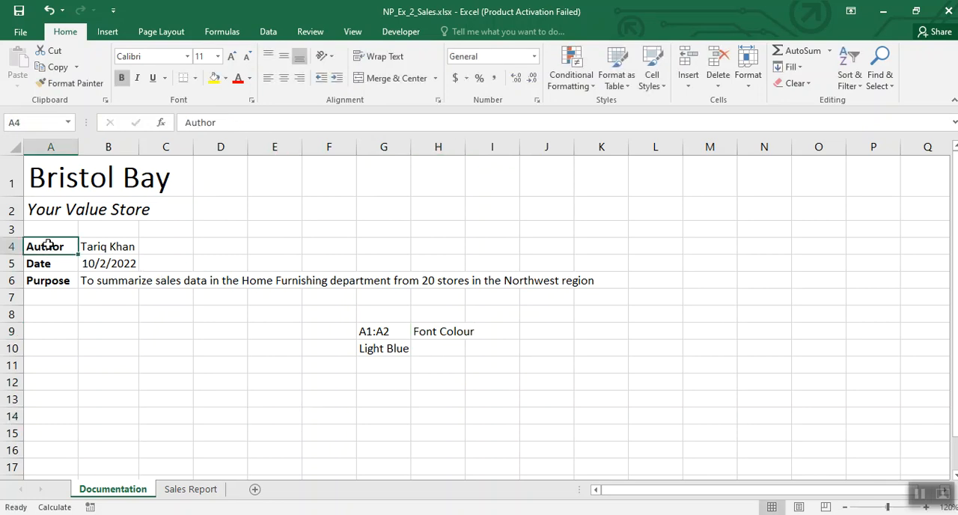
left_click_drag(45, 177, 46, 202)
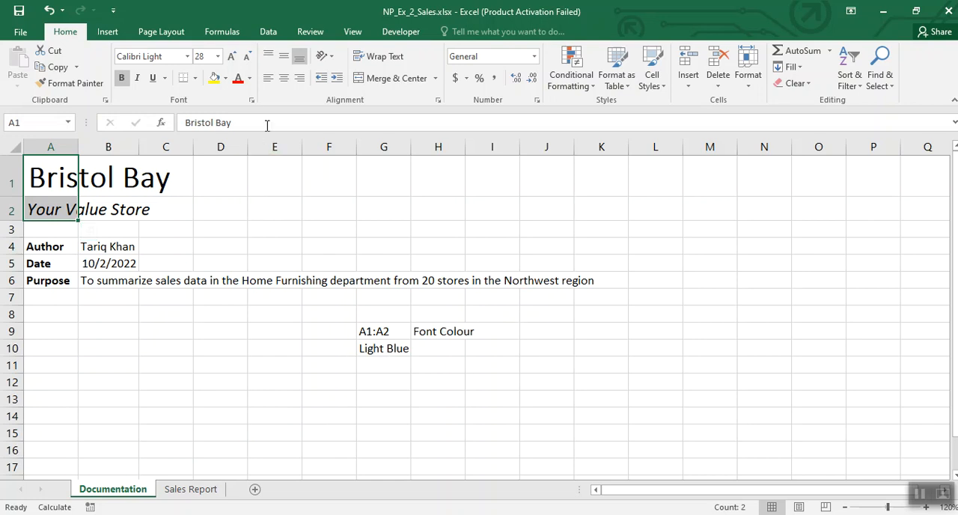
left_click(250, 79)
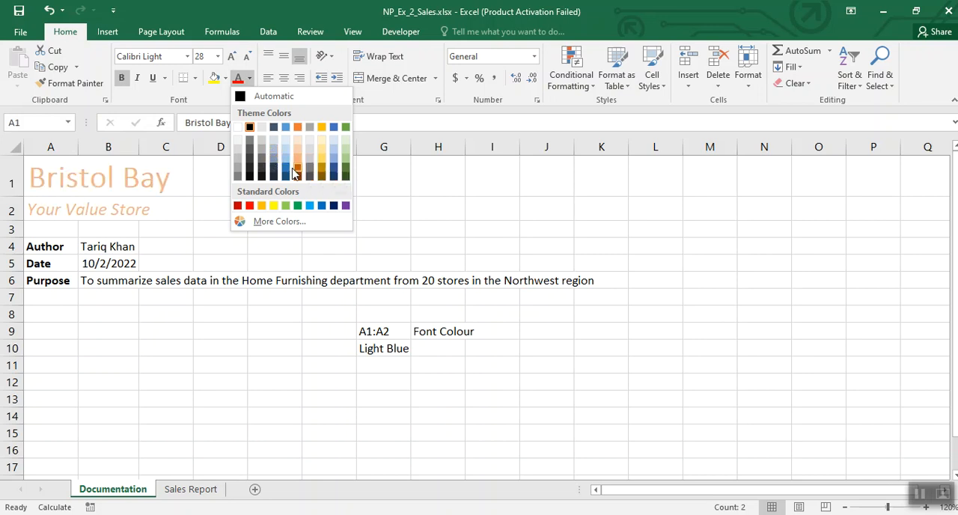
left_click(311, 207)
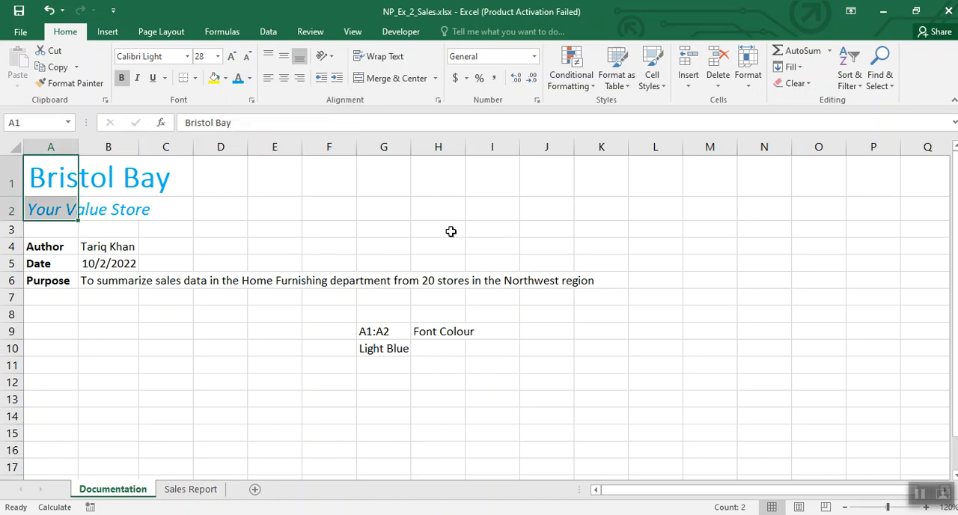
left_click(580, 240)
Step: Clear the notes from the range G8:I10
left_click_drag(357, 317, 497, 346)
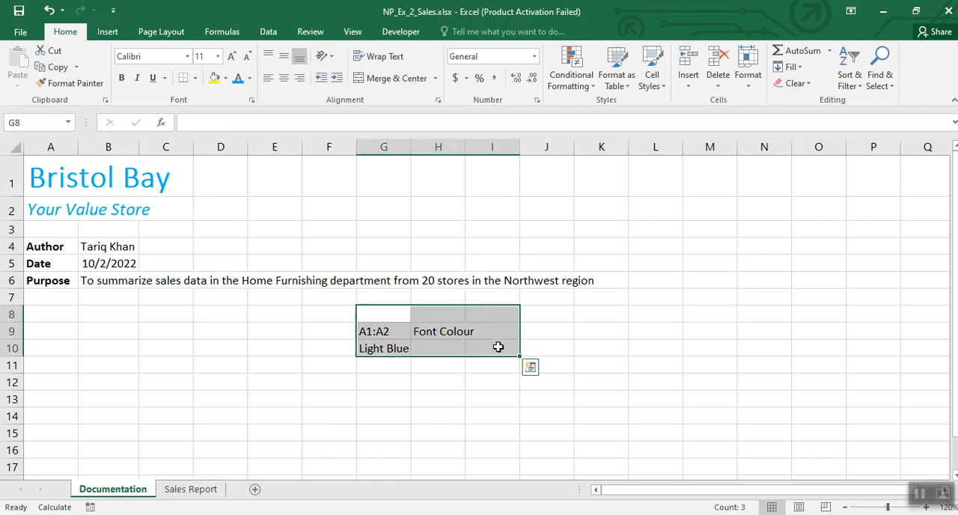
key("Delete")
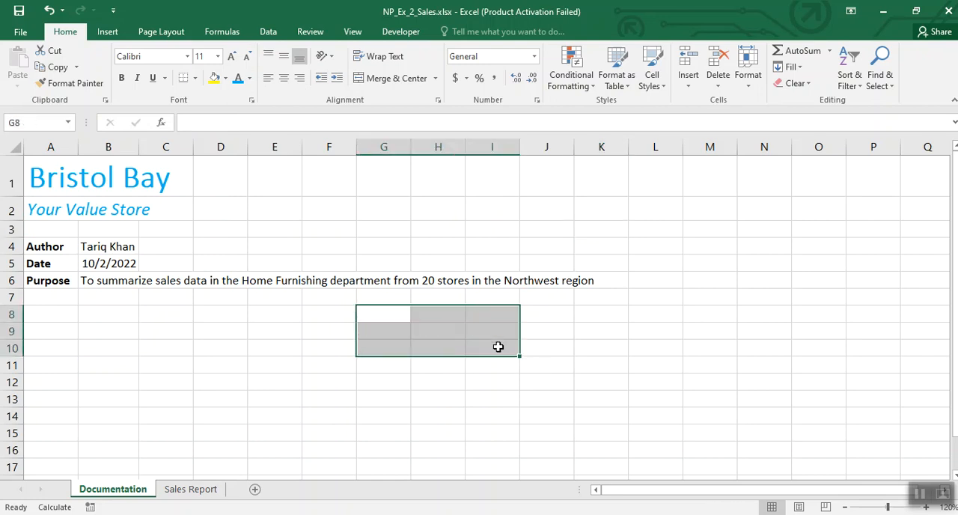
left_click(918, 493)
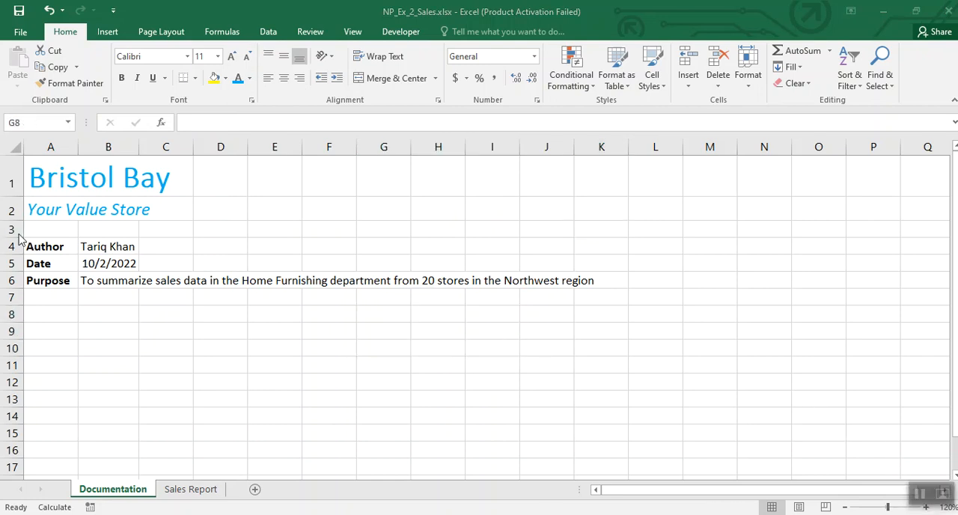
Step: Enter the notes Bay in cell F9, Light Green in F10 and Font Colour in G9
left_click(319, 333)
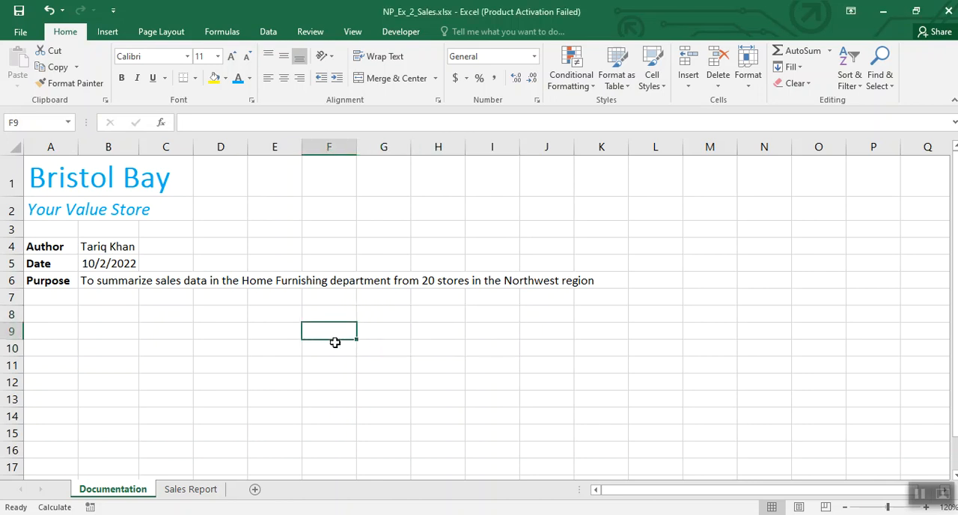
type("Bay")
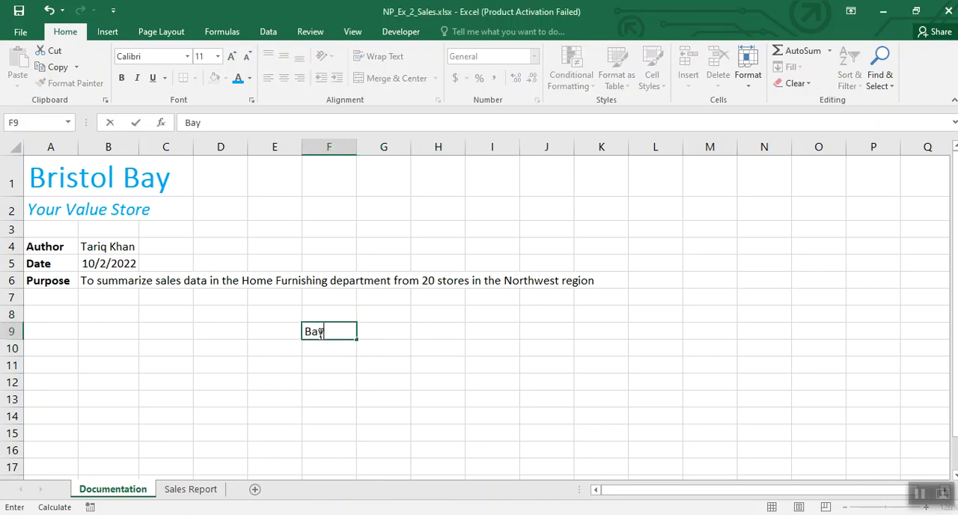
key("Return")
type("Li")
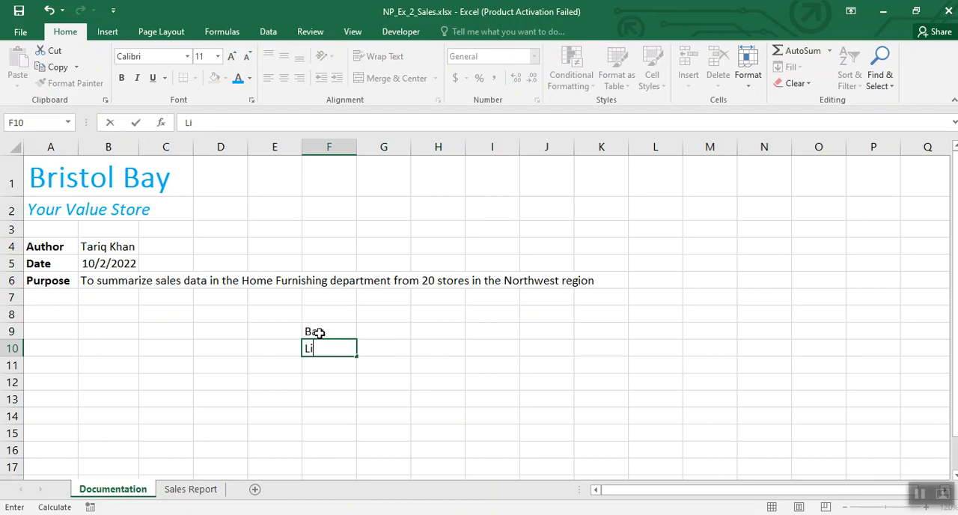
type("ght Green")
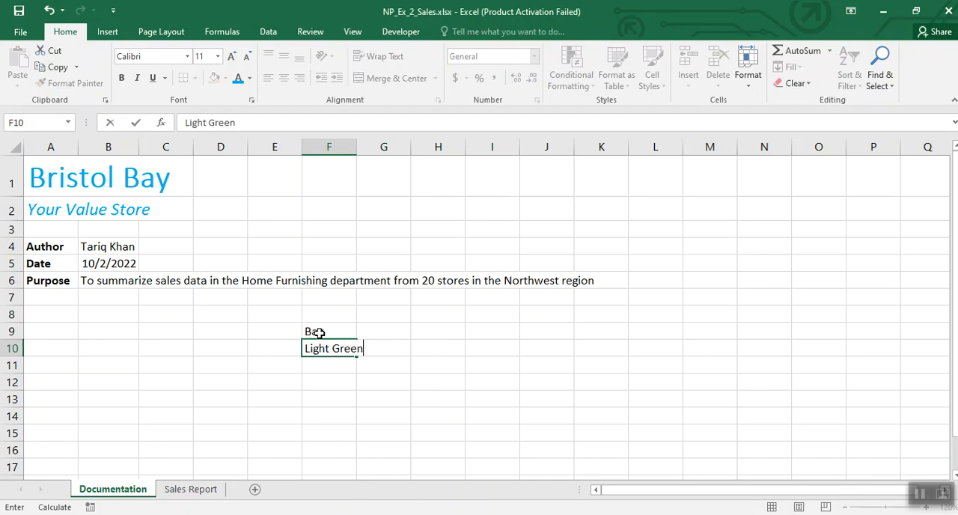
left_click(390, 333)
type("Fo")
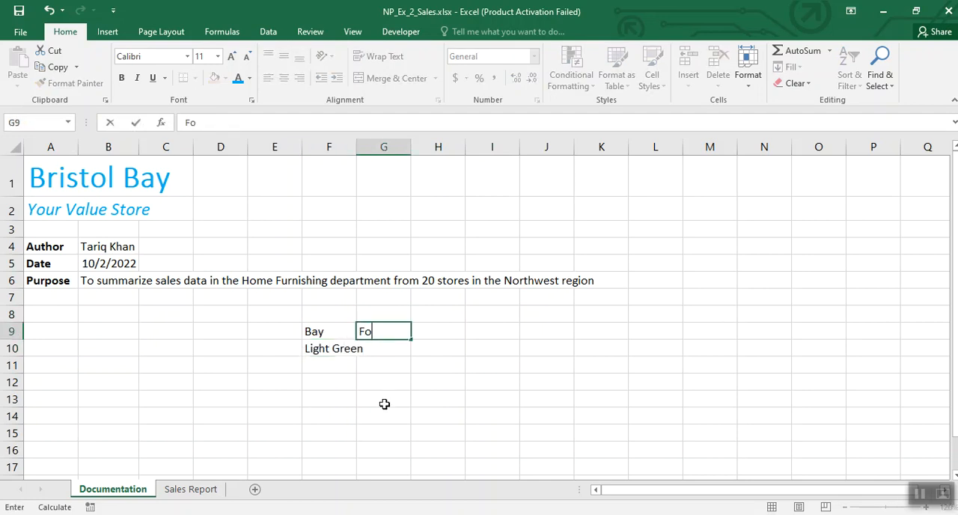
type("nt Coliyur")
key("BackSpace")
key("BackSpace")
key("BackSpace")
left_click(384, 404)
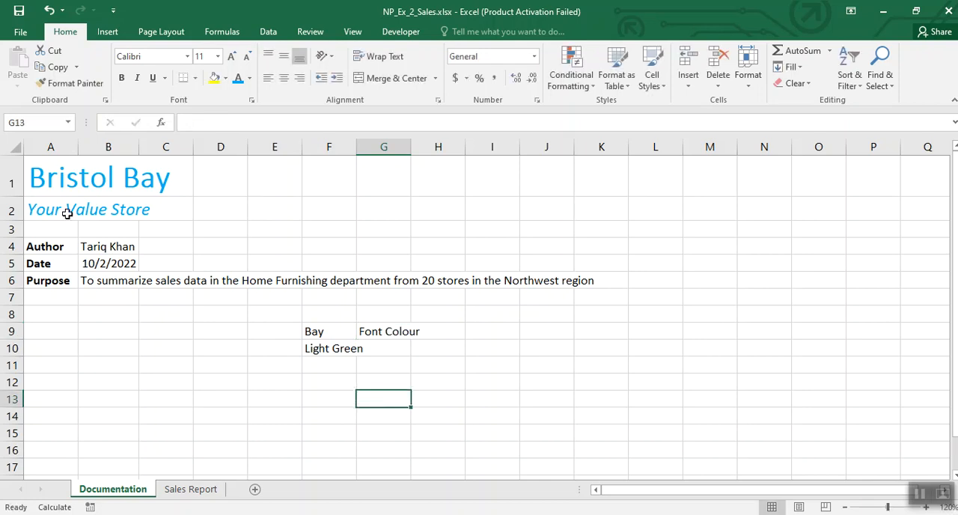
Step: Apply the Light Green standard font colour to only the word Bay within the title in cell A1
left_click(41, 184)
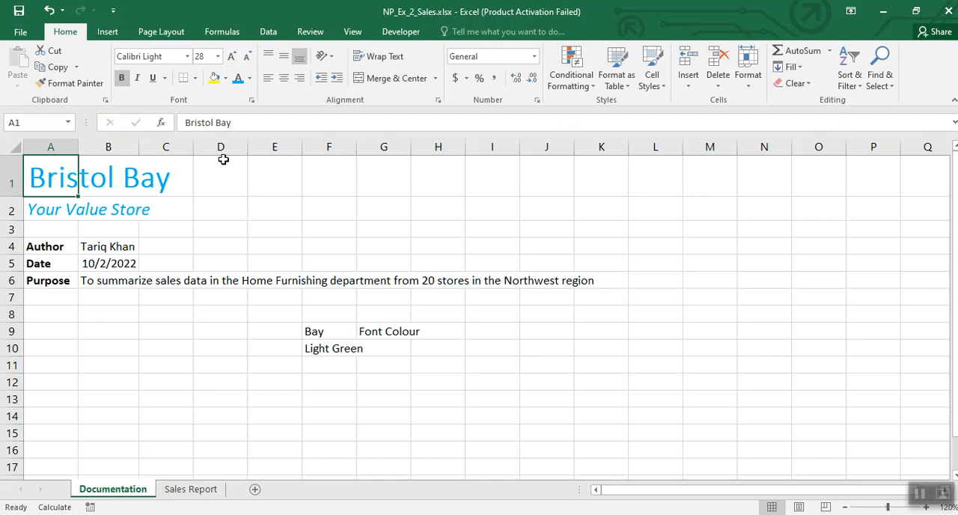
left_click_drag(215, 125, 231, 124)
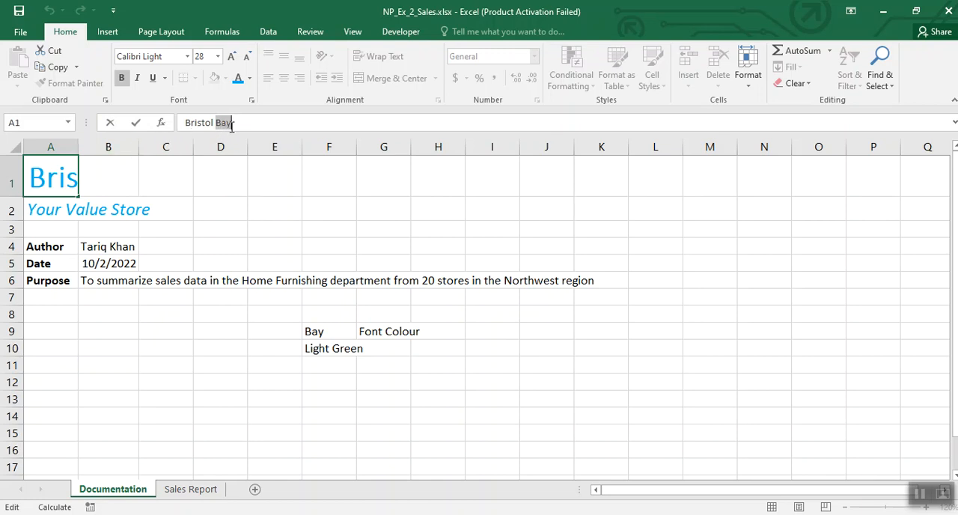
left_click(250, 78)
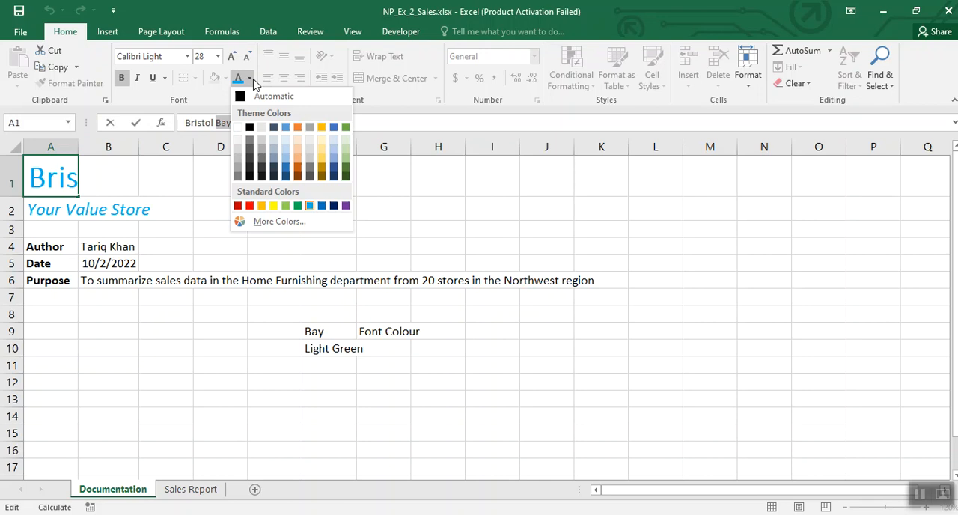
left_click(286, 206)
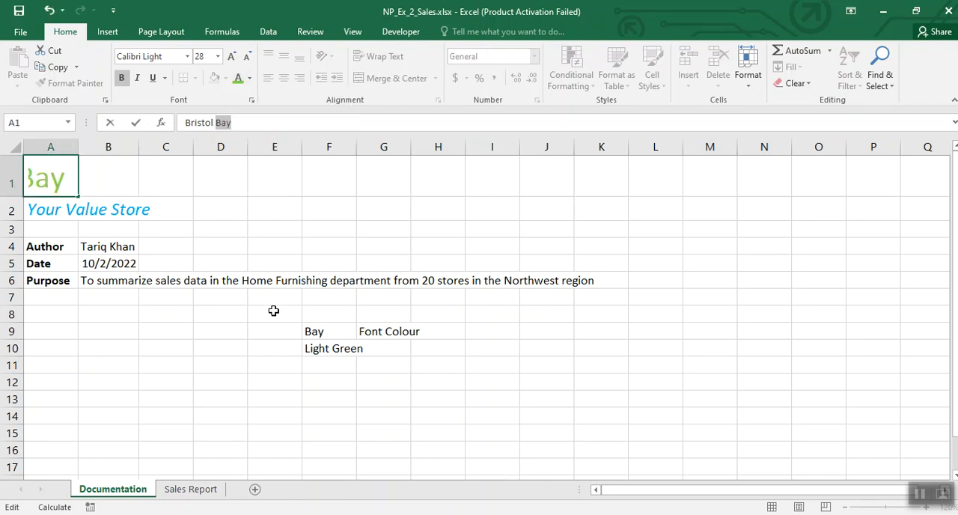
left_click(383, 229)
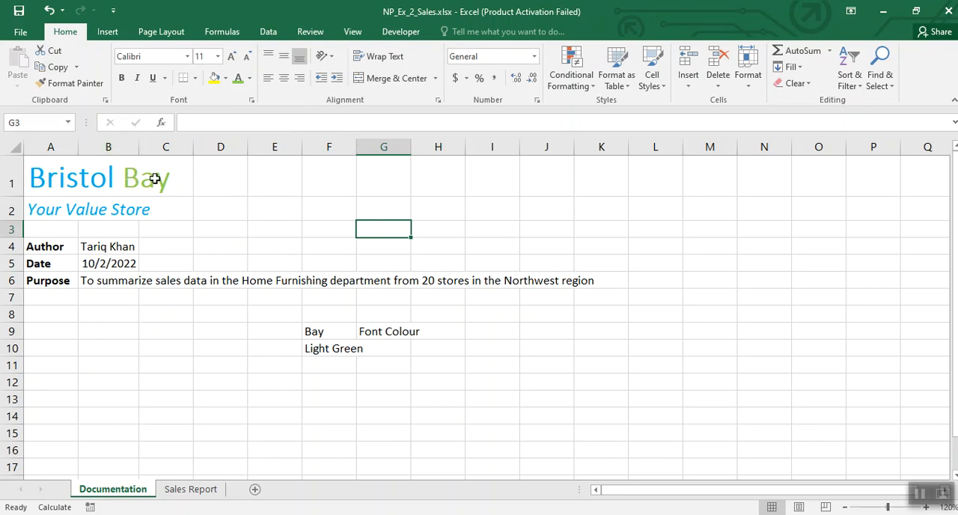
Step: Clear the notes from cells F9, G9 and F10
left_click_drag(304, 327, 415, 334)
key("Delete")
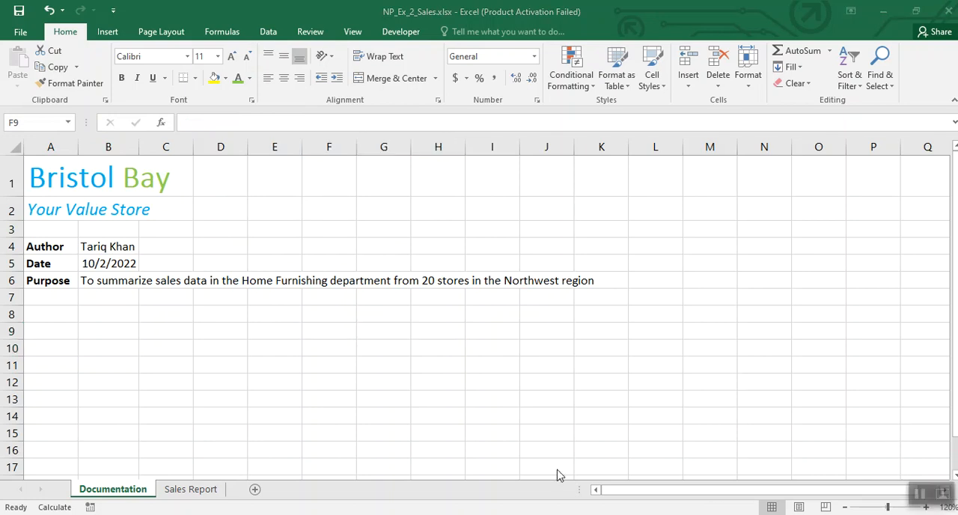
Step: Enter the notes A4:A6 in cell G9 and Range in H9
left_click(385, 334)
type("A4:A6")
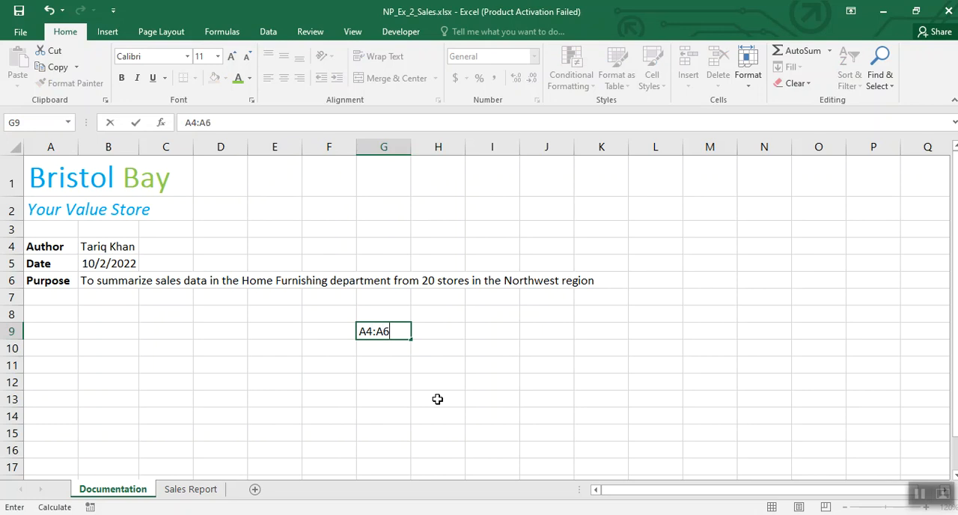
left_click(437, 399)
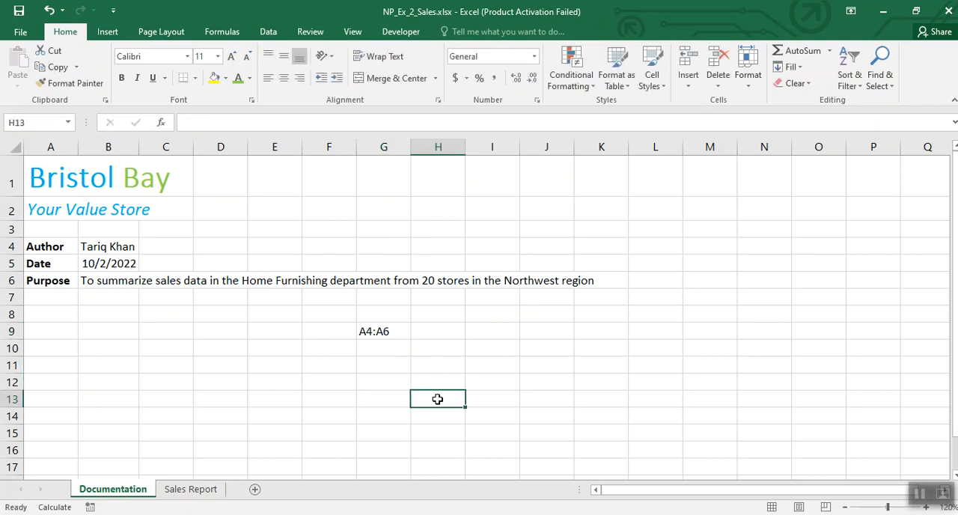
left_click(400, 352)
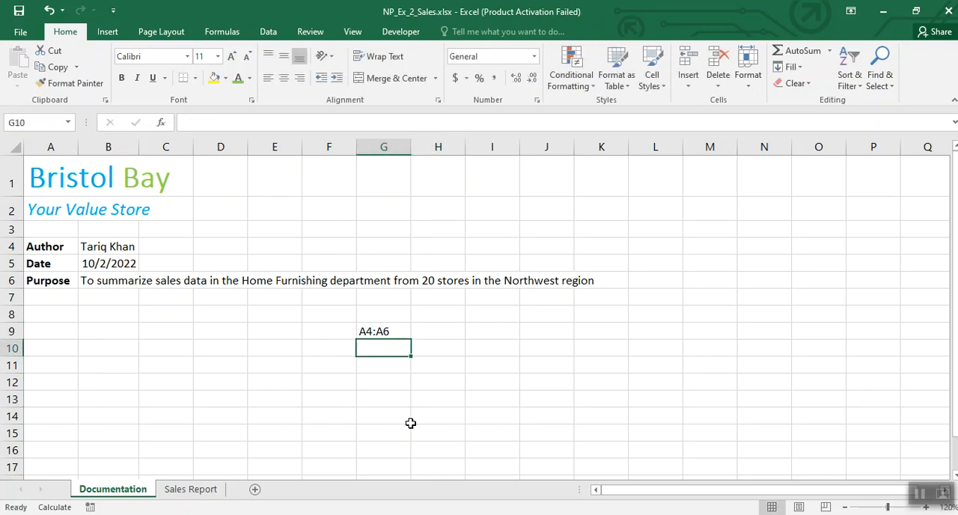
left_click(435, 336)
type("R")
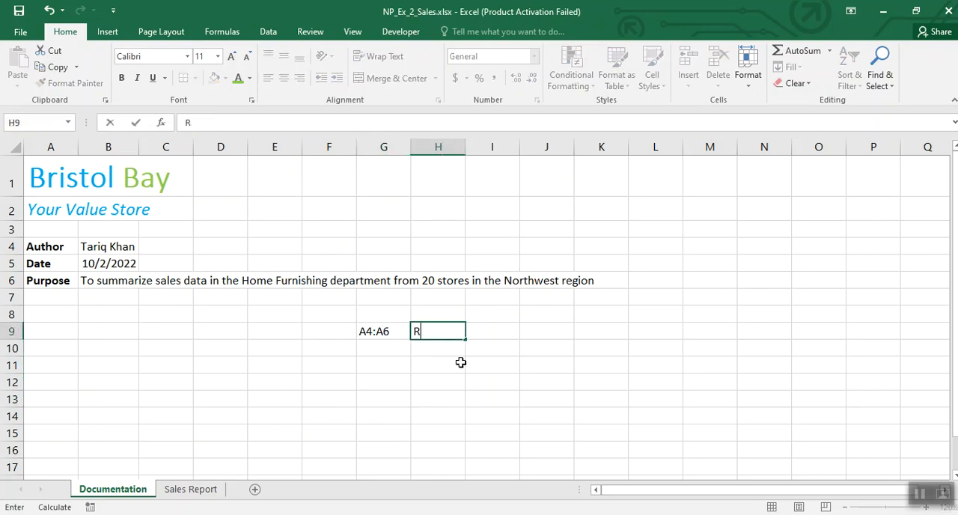
type("ange")
key("Return")
Step: Apply the Light Blue font colour to the Author, Date and Purpose labels in the range A4:A6
left_click_drag(32, 247, 41, 279)
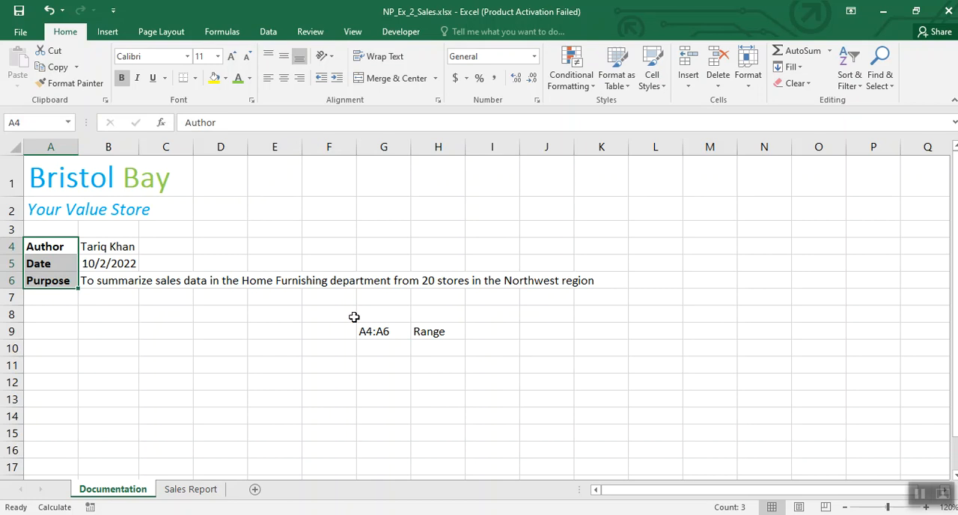
left_click(250, 78)
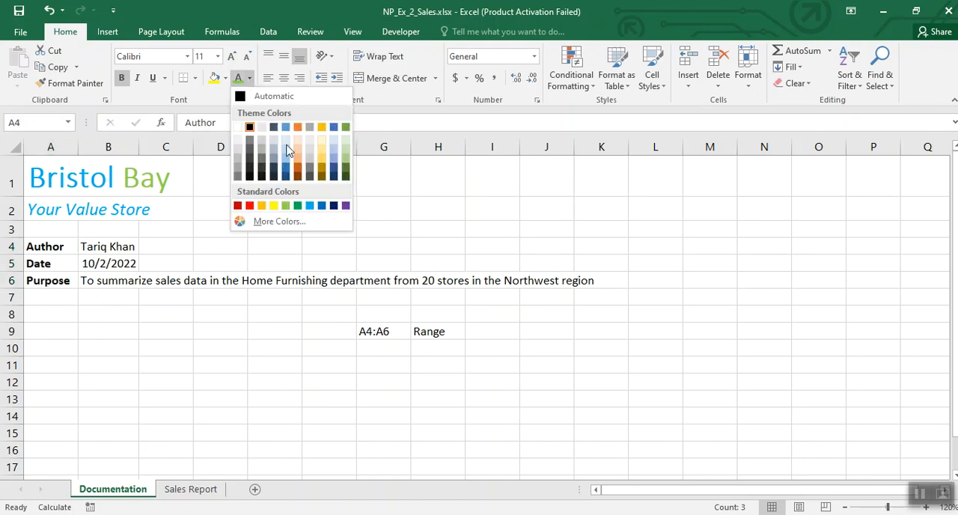
left_click(312, 206)
left_click(277, 352)
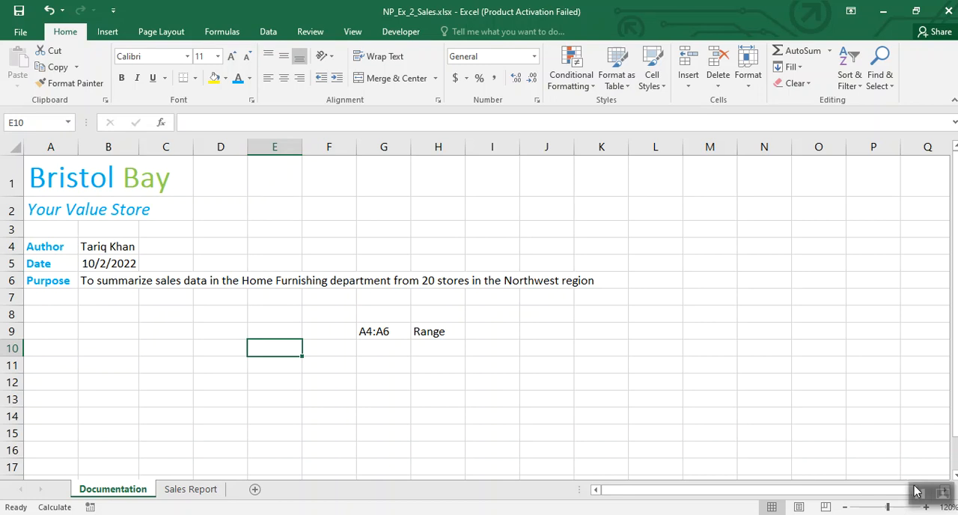
Step: Enter the notes Font Colour Light Blue in cell G10 and Fill Colour in cell G11
left_click(367, 349)
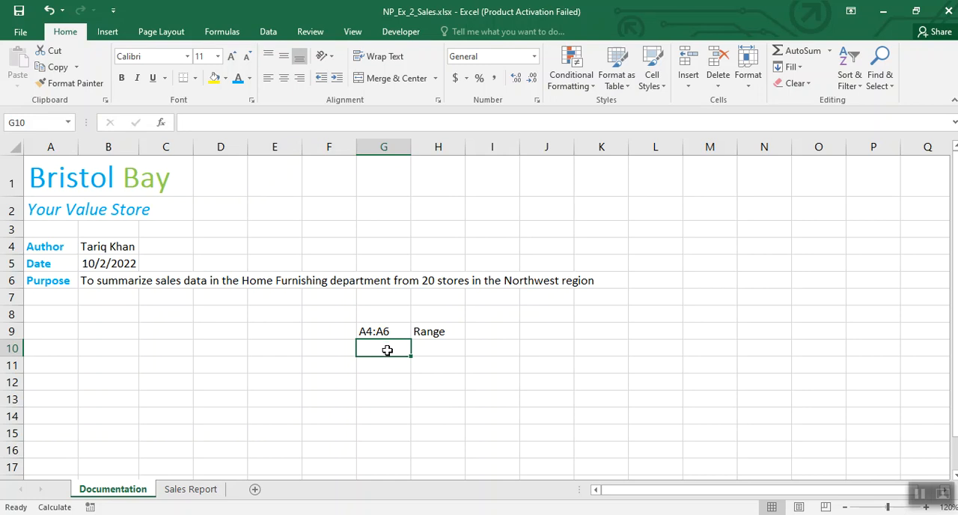
type("Font Col")
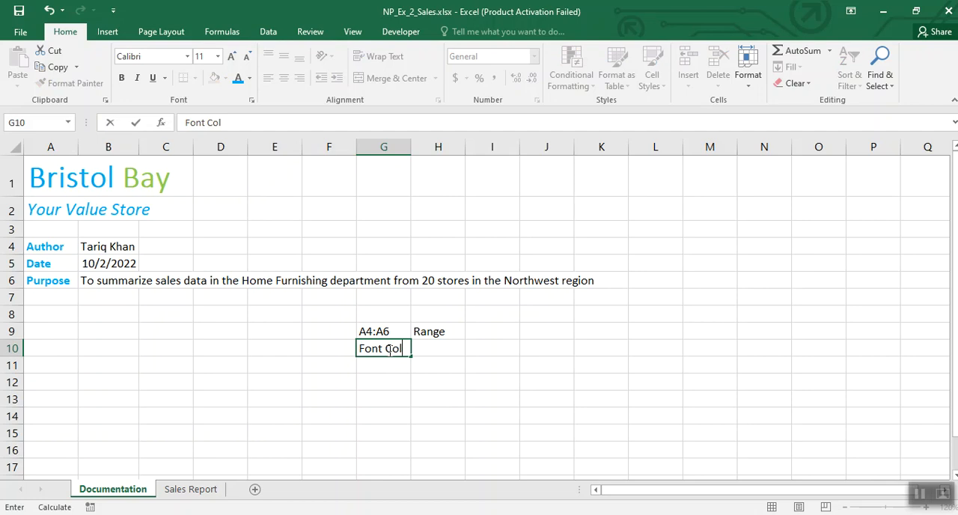
type("our Light Blue")
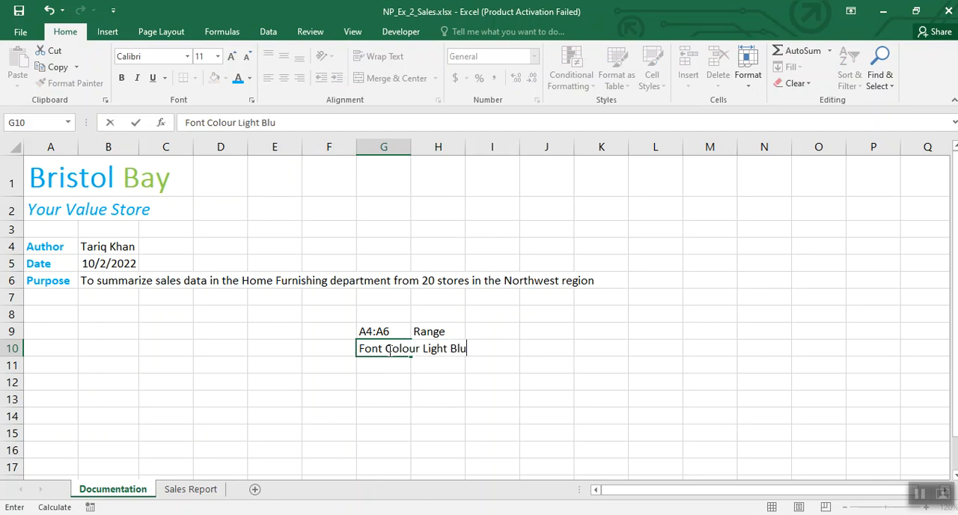
key("Return")
type("Fill Colour")
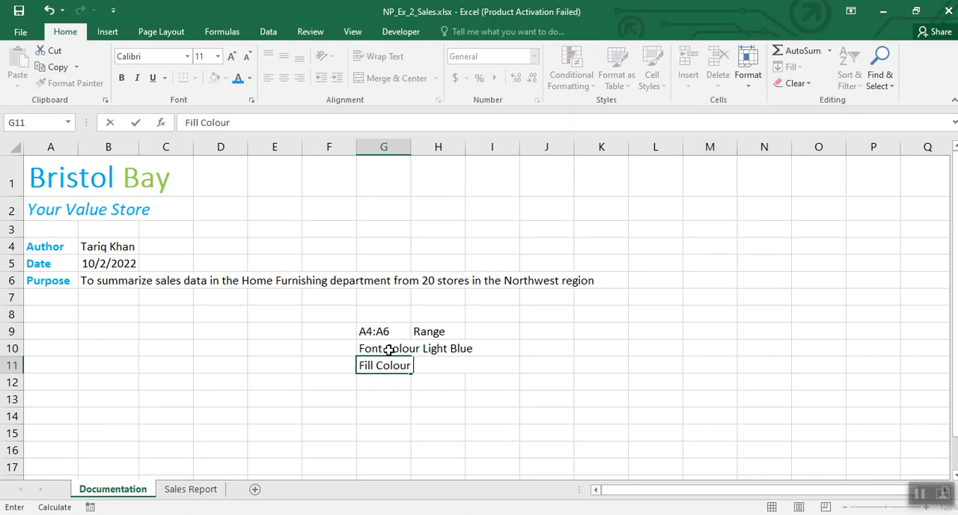
left_click(388, 350)
Step: Enter the notes White Background 1 in cell H10 and Light Blue in cell H11
left_click(439, 351)
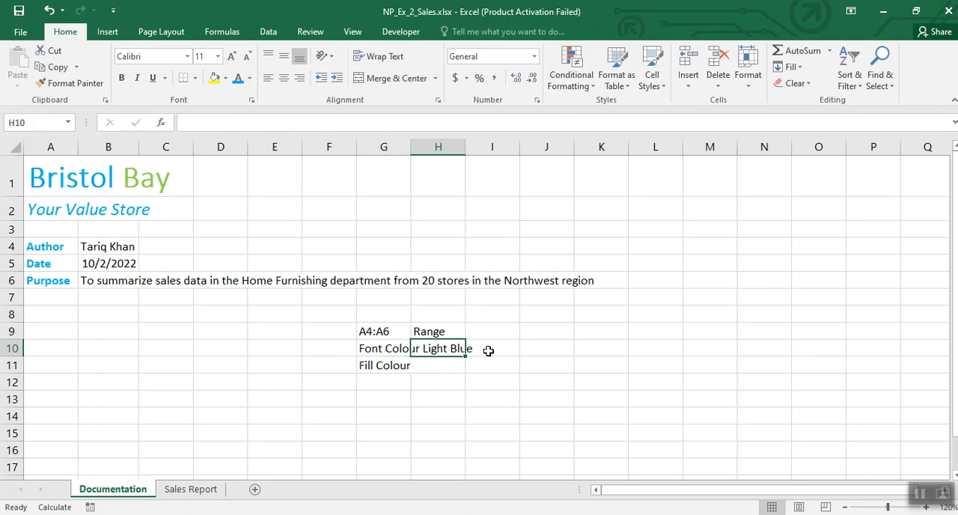
type("White ")
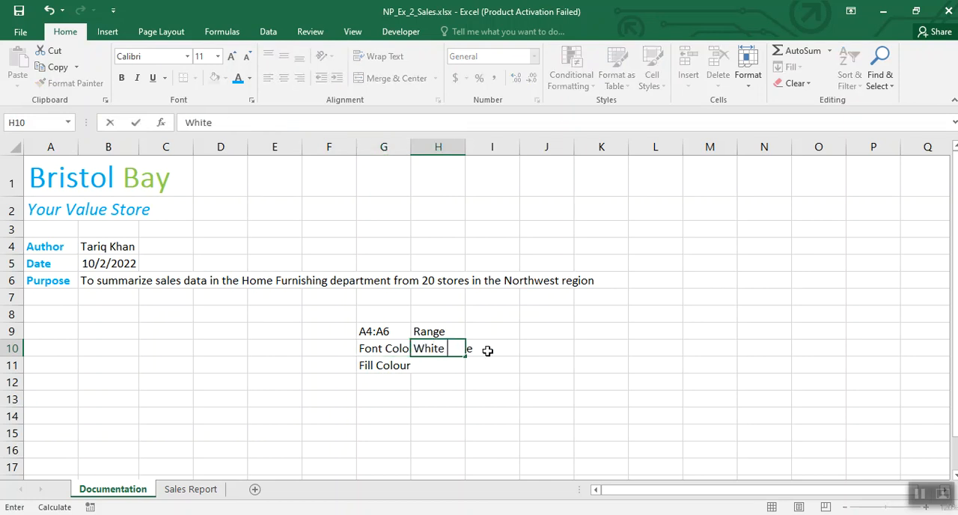
type("Background 1")
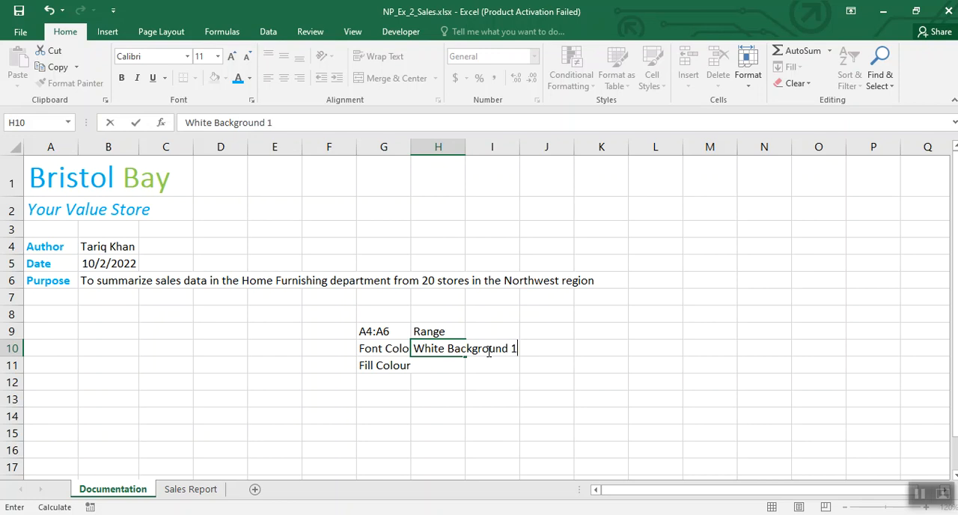
left_click(393, 366)
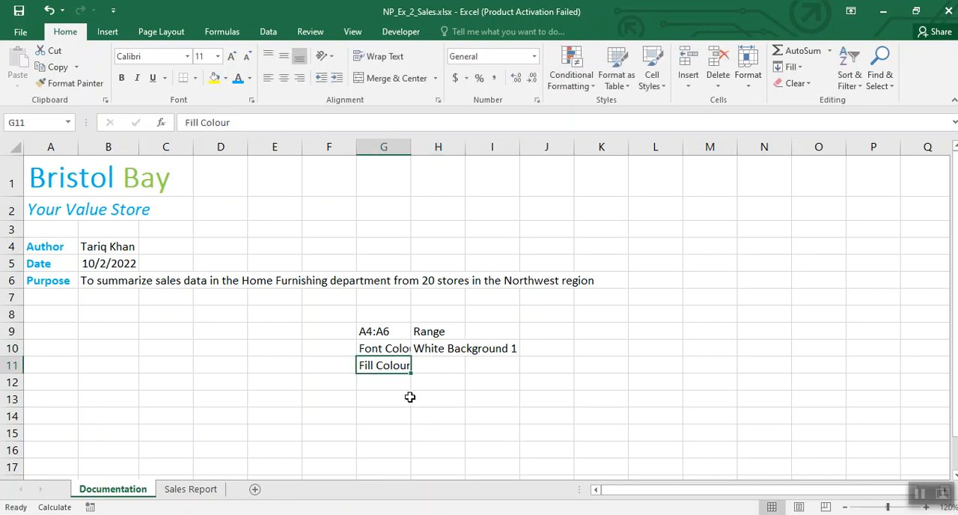
left_click(447, 368)
type("Light Blue")
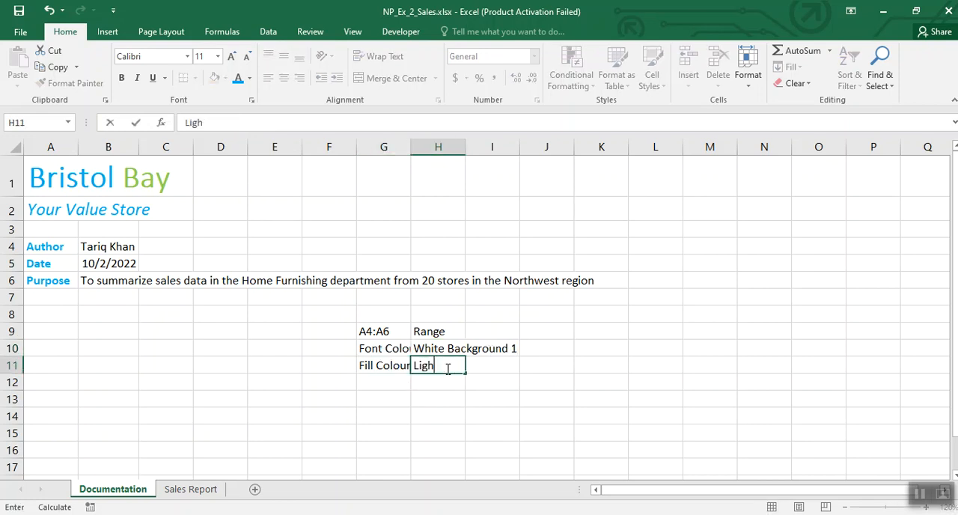
left_click(393, 430)
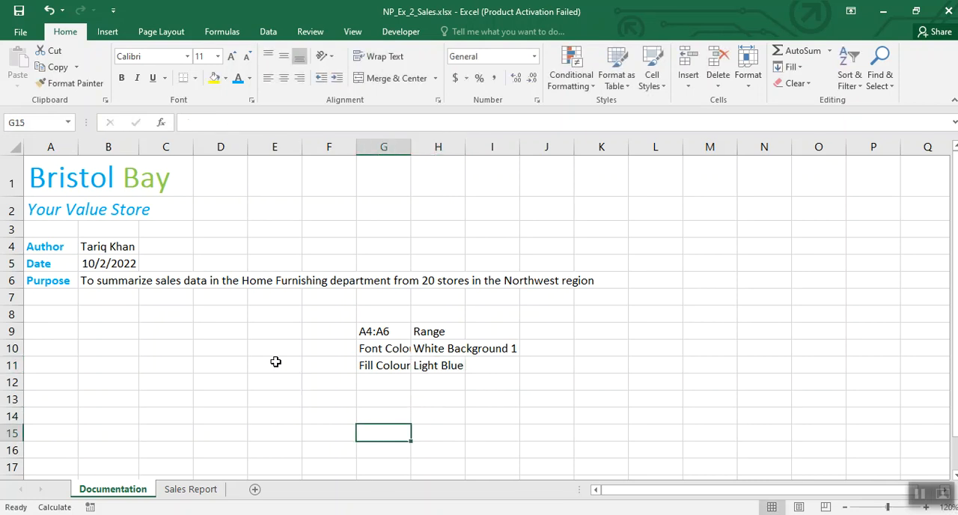
Step: Give the labels in A4:A6 a Light Blue fill and a White, Background 1 font colour
left_click_drag(35, 246, 42, 278)
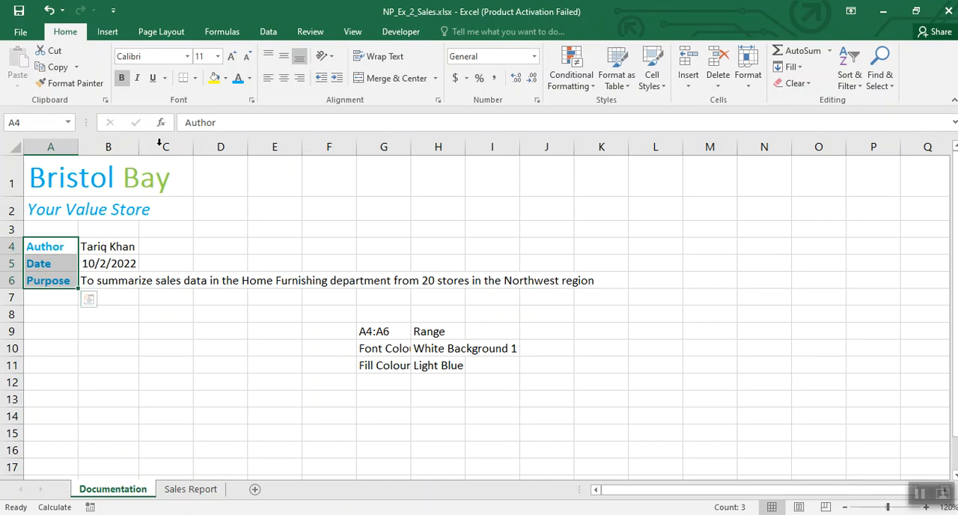
left_click(224, 78)
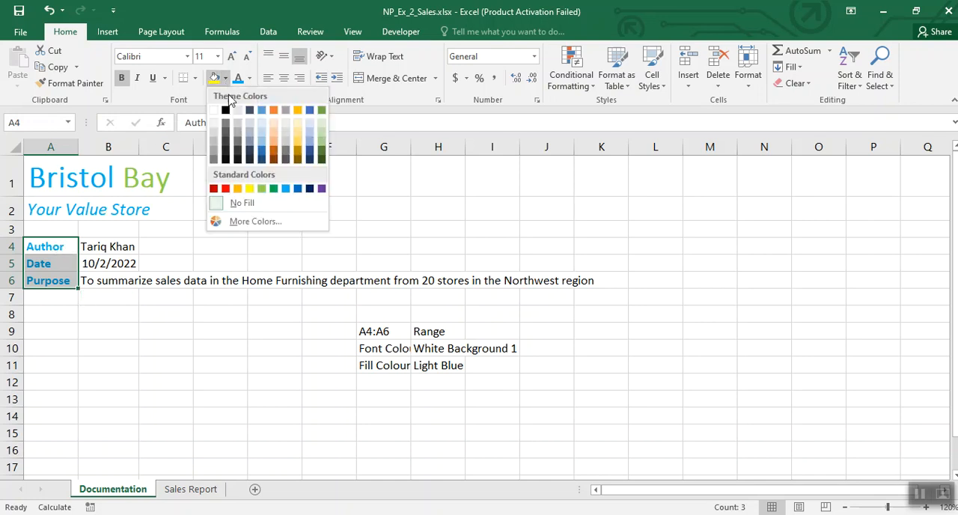
left_click(286, 188)
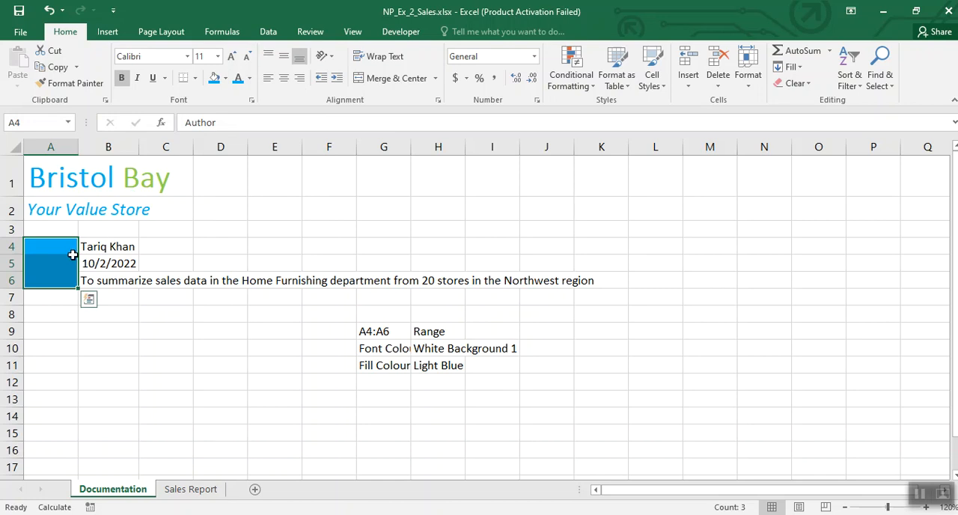
left_click(250, 77)
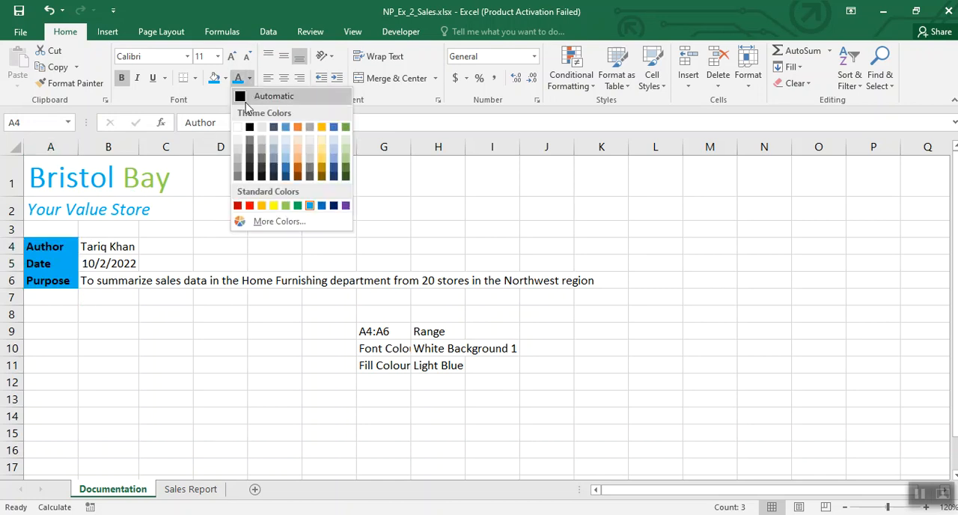
left_click(239, 119)
left_click(278, 359)
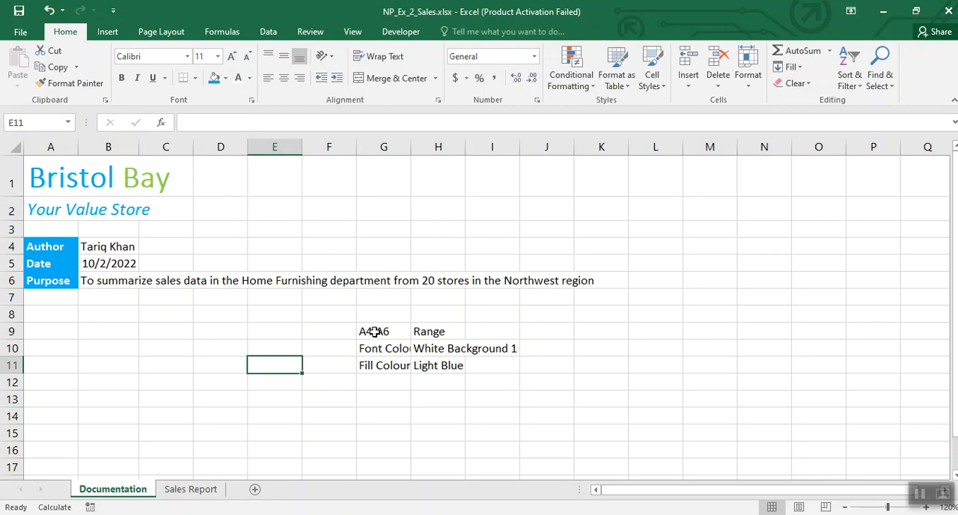
Step: Clear the notes from the range G9:J11 and enter B4:B6 in cell G9
left_click_drag(374, 332, 512, 350)
key("Delete")
type("B4")
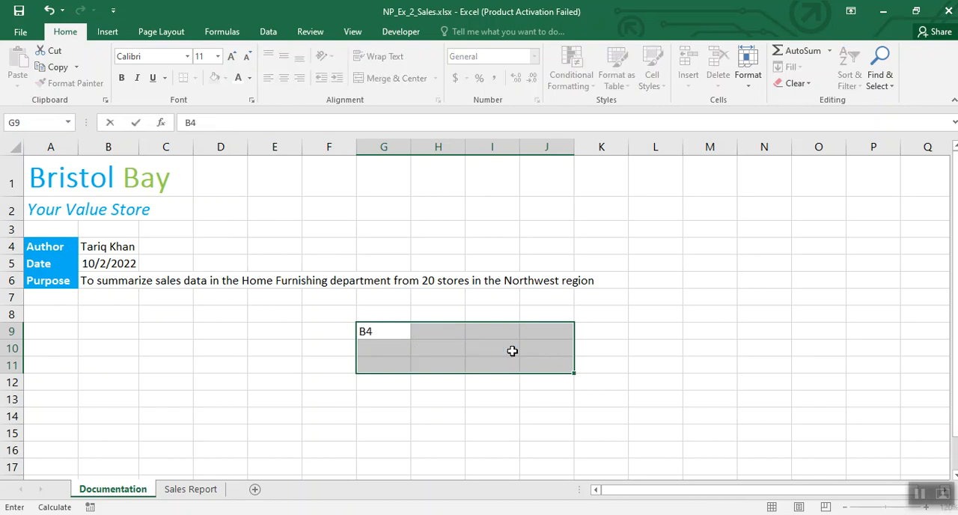
type(":B6")
left_click(402, 400)
Step: Enter the notes Font Colour - Light Blue in cell G10 and Fill Colour - White Backgeround 1 in G11
left_click(387, 344)
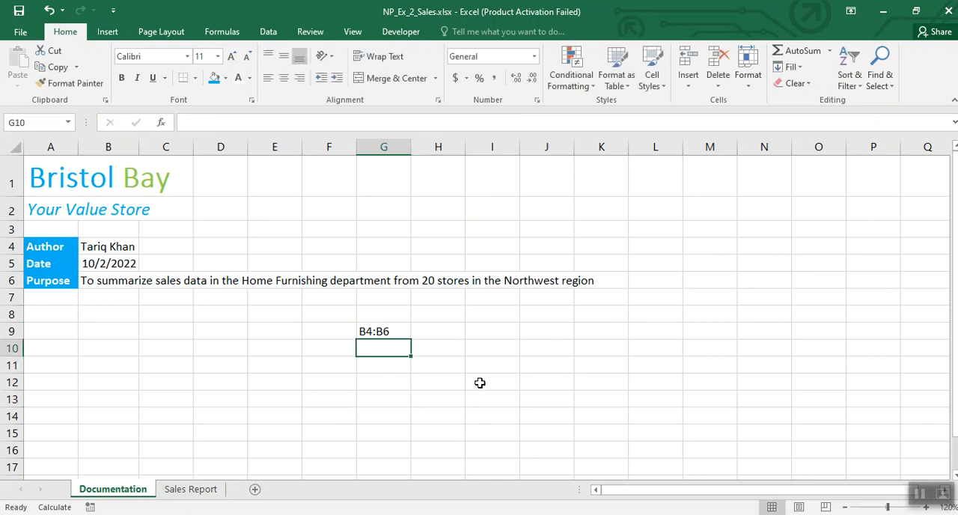
type("Font Colour")
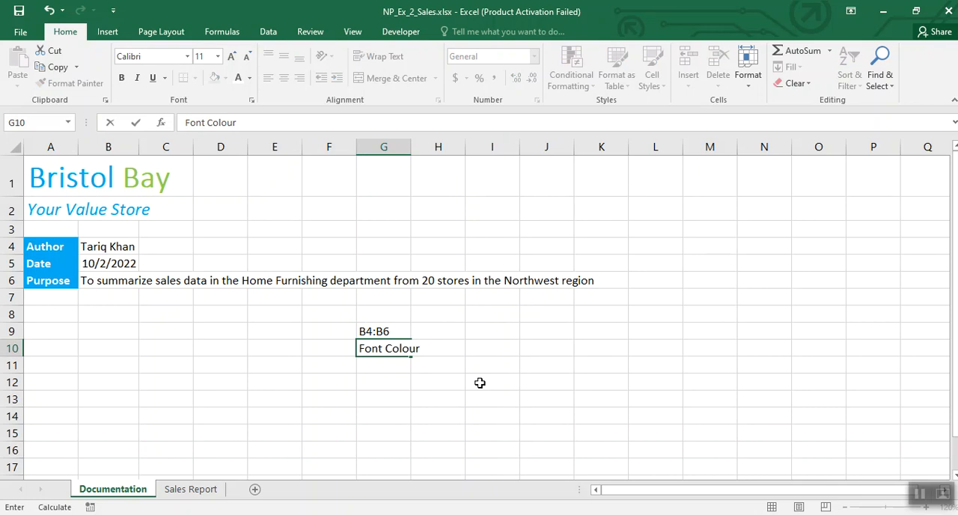
type(" - Light Blue")
key("Return")
type("Fill Colour")
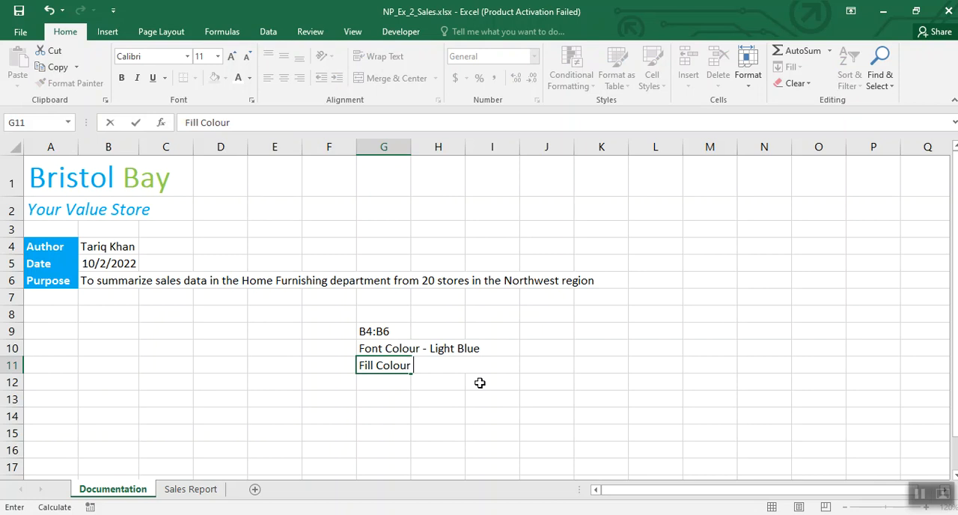
type("White Backgeround")
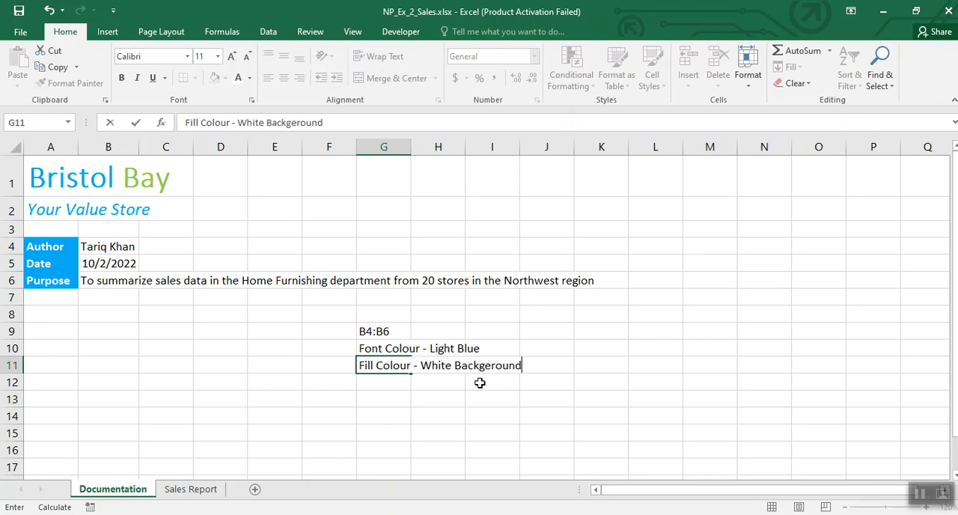
type(" 1")
left_click(461, 428)
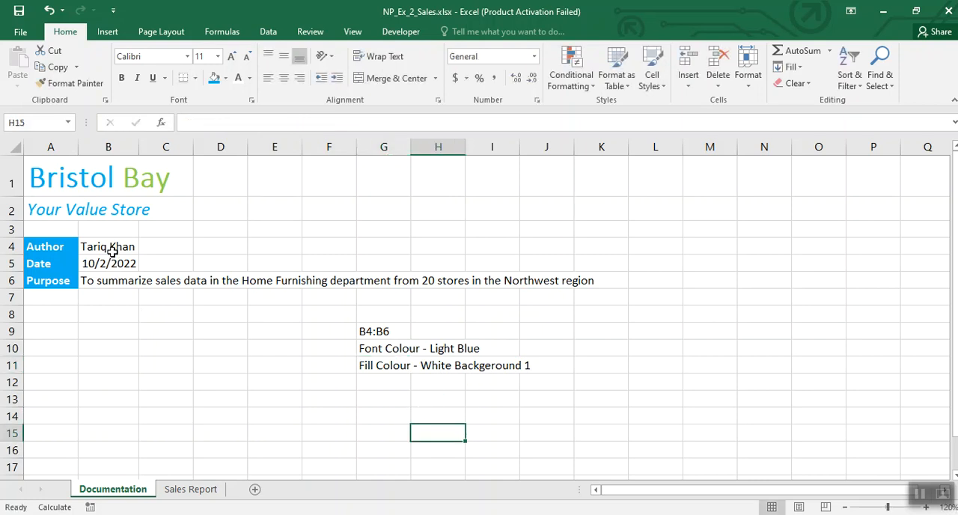
Step: Give the range B4:B6 a Light Blue font colour and a White, Background 1 fill
left_click_drag(112, 248, 132, 278)
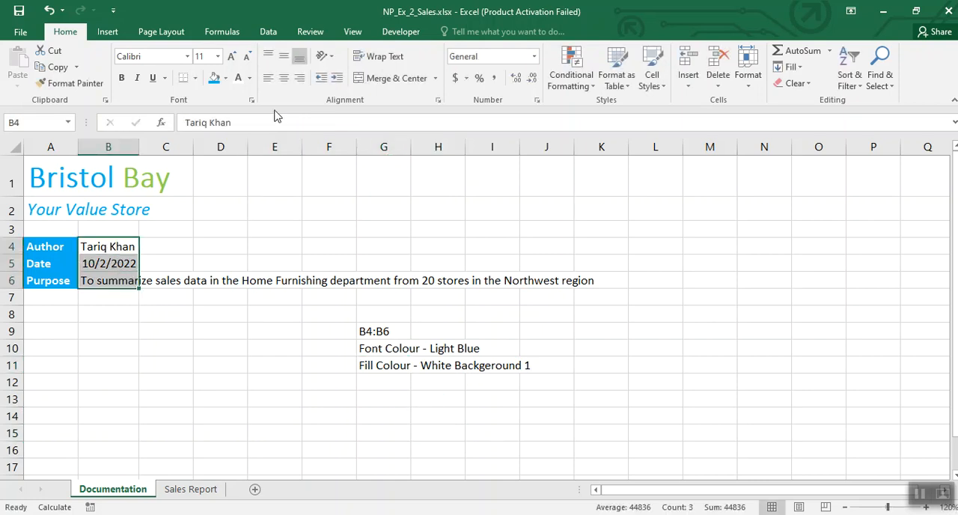
left_click(250, 78)
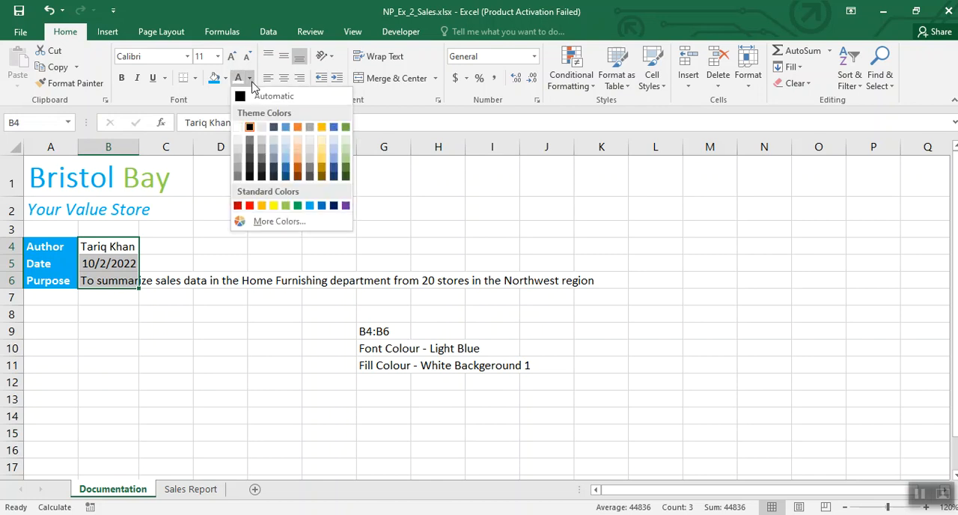
left_click(309, 205)
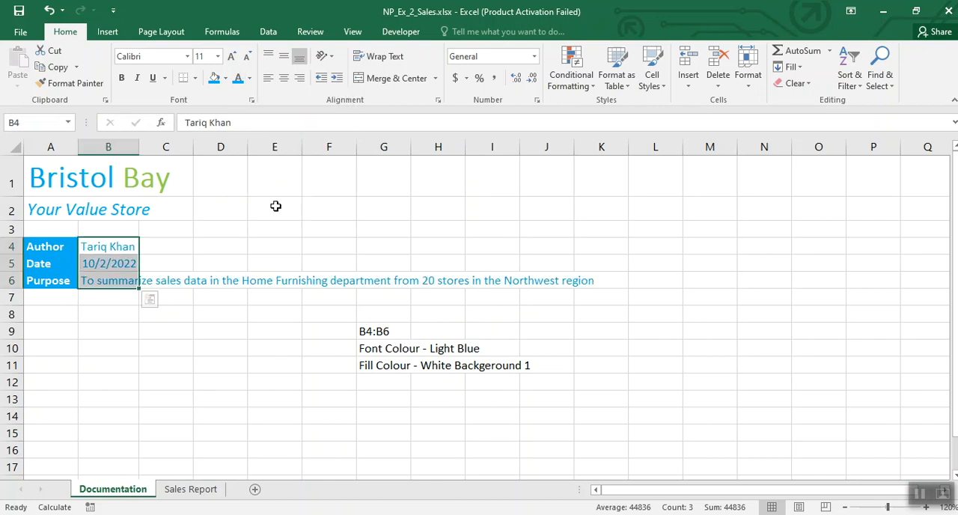
left_click(225, 77)
left_click(214, 110)
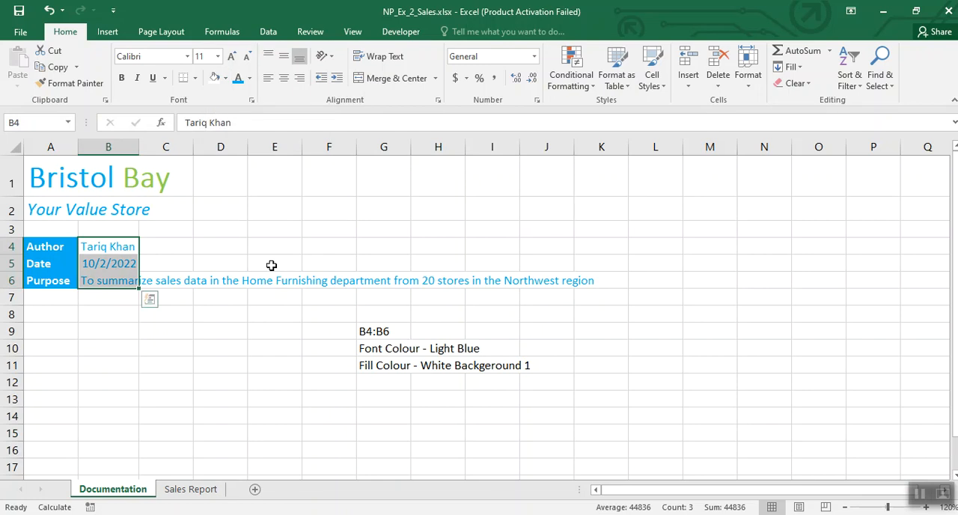
Step: Clear the formatting notes from the range F9:J11
left_click(296, 331)
left_click_drag(336, 331, 526, 362)
key("Delete")
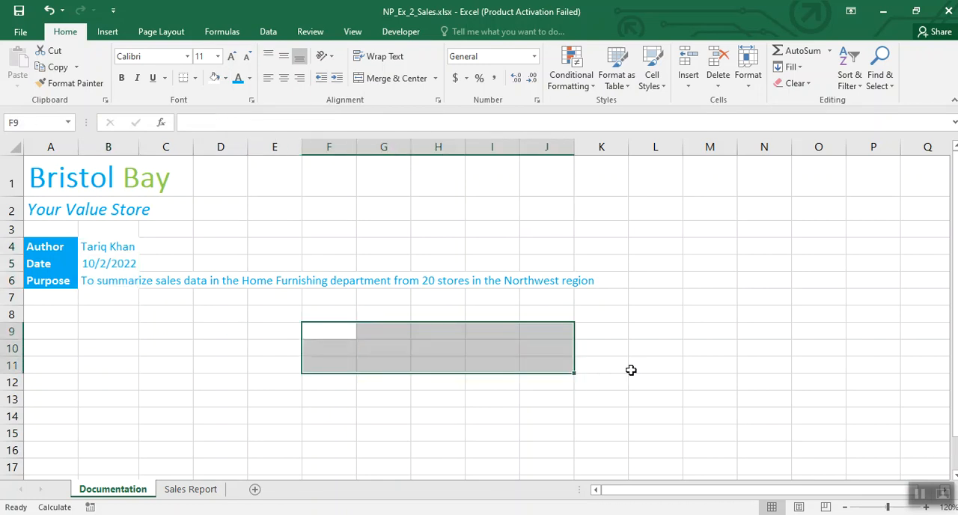
left_click(631, 370)
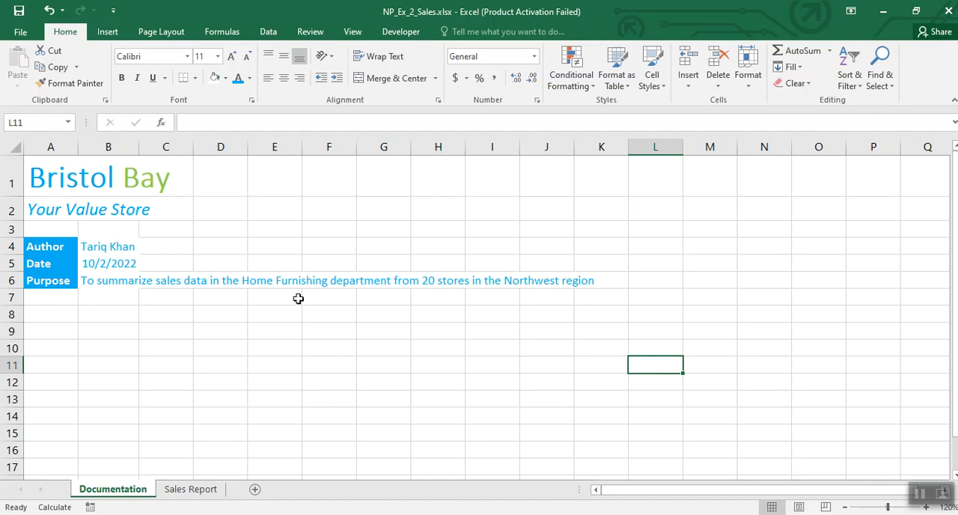
Step: Enter the notes Column B in cell G10 and 30 Characters in cell G11
left_click(384, 352)
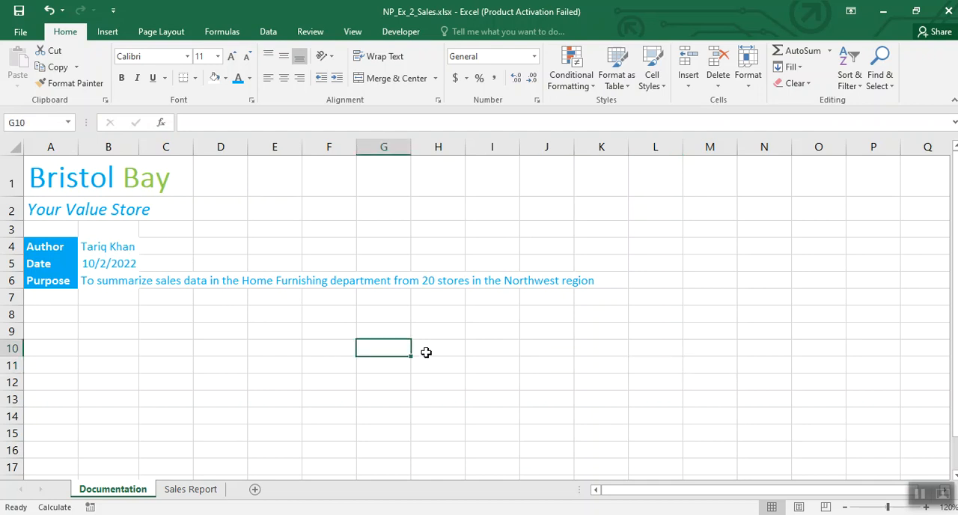
type("Colo")
type("um")
type("n B")
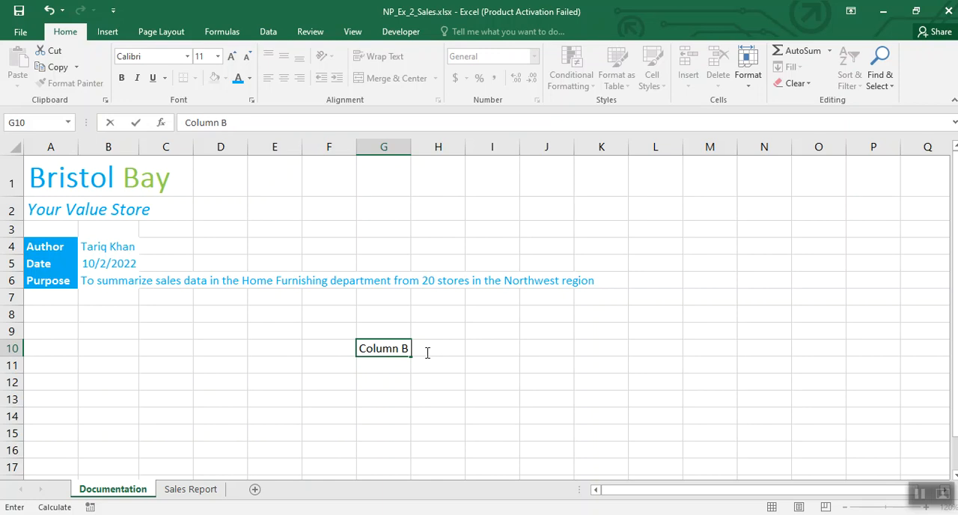
key("Return")
type("30 Characters")
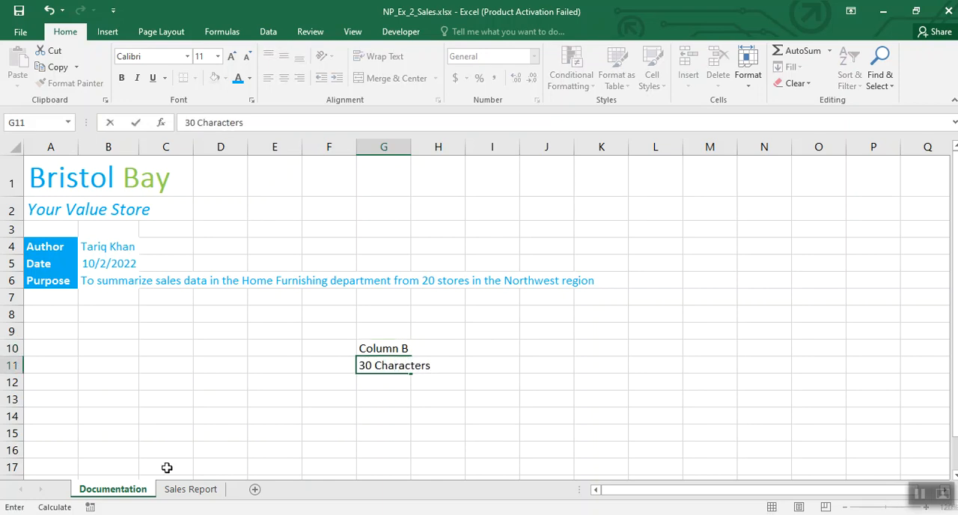
left_click(196, 382)
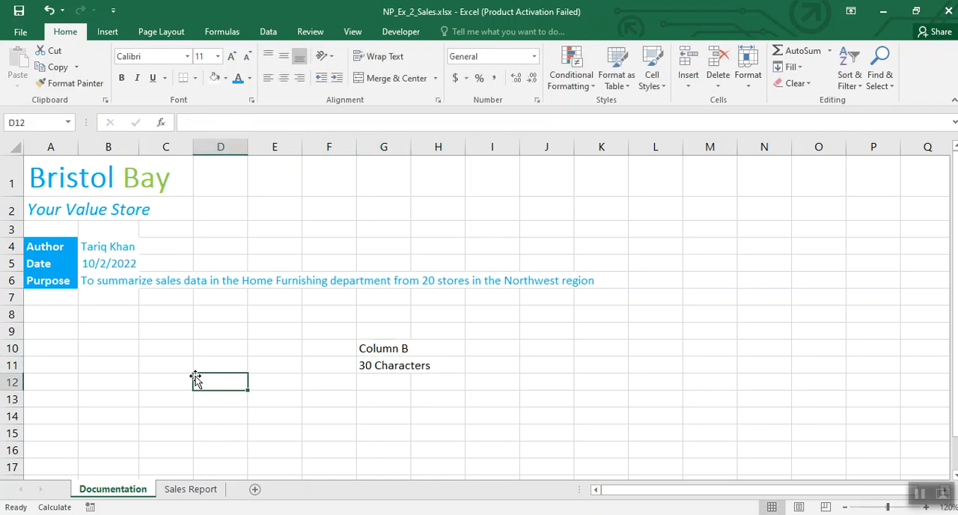
Step: Set the width of column B to 30 characters
left_click(116, 146)
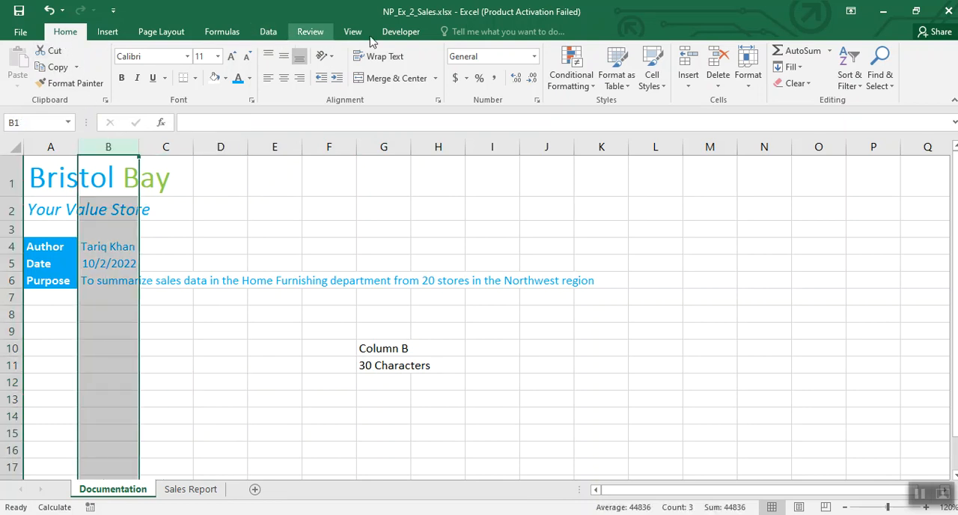
left_click(745, 63)
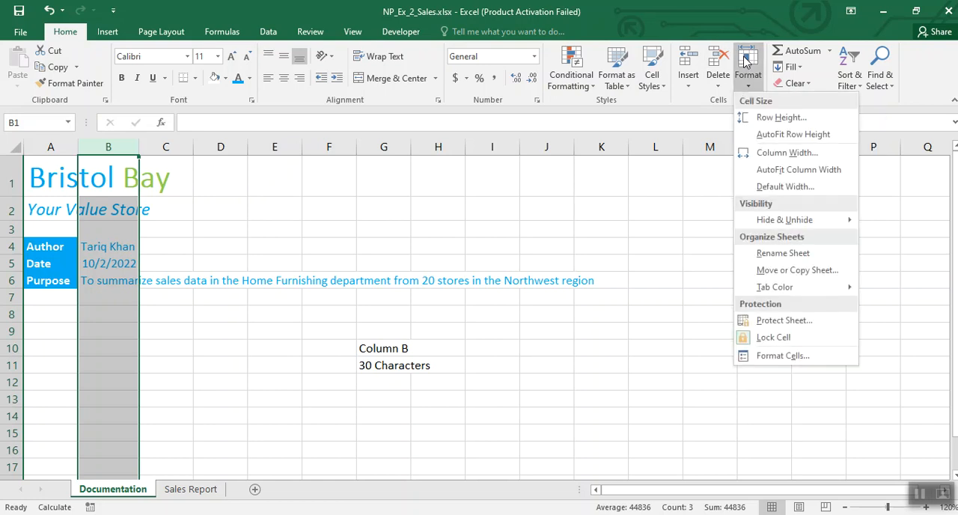
left_click(764, 153)
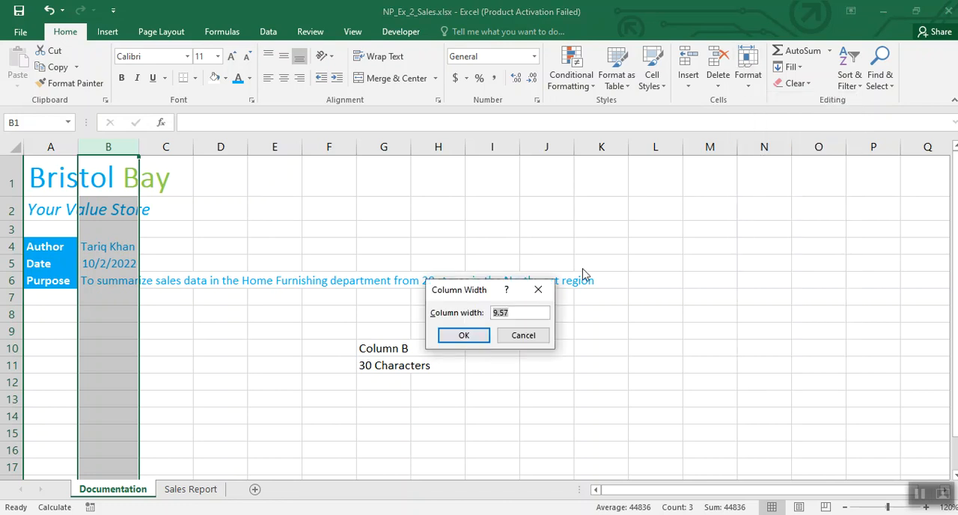
type("30")
left_click(474, 337)
left_click(350, 378)
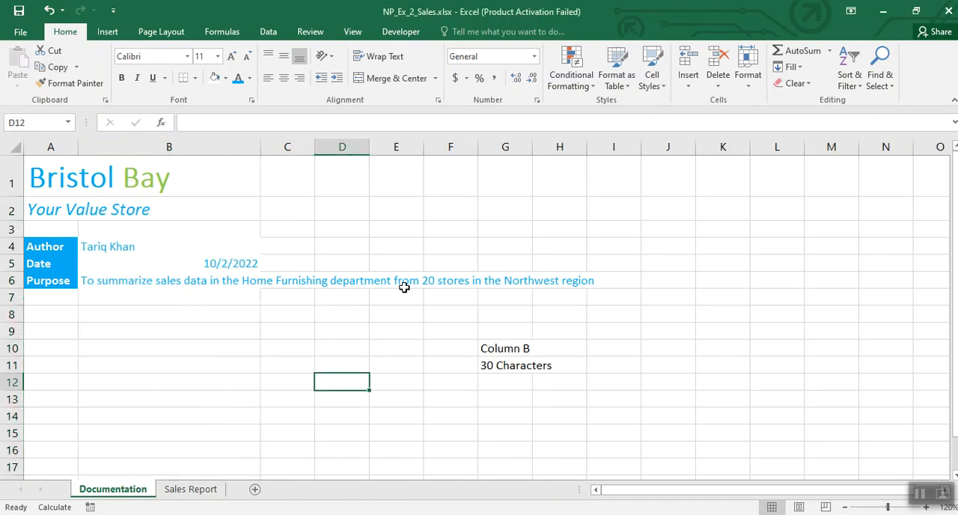
Step: Clear the column width notes from the range G10:H11
left_click_drag(483, 349, 540, 367)
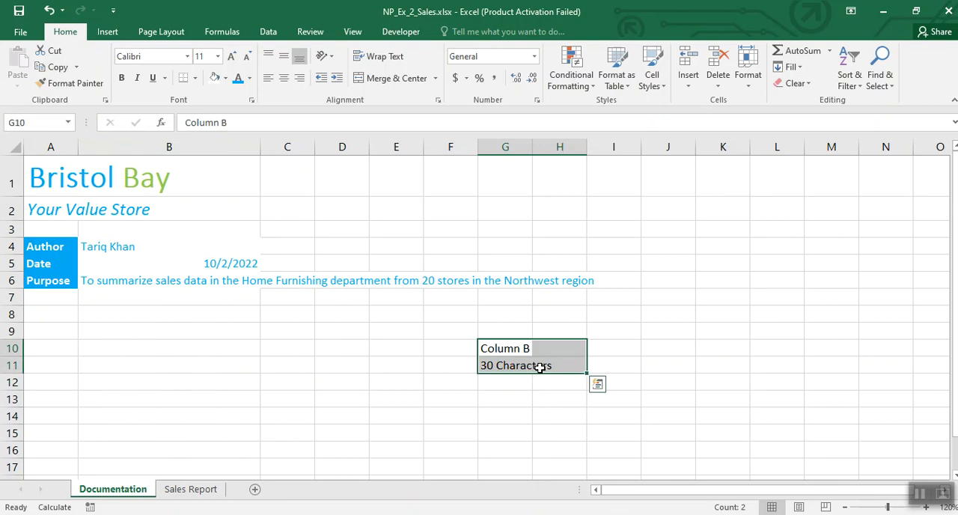
key("Delete")
left_click(435, 360)
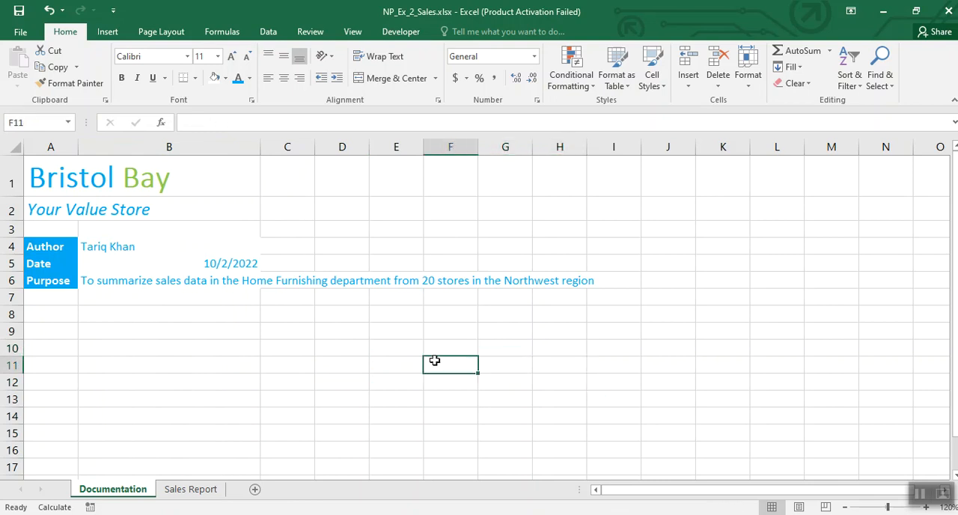
Step: Enter the notes B6 in cell F10 and Wrap Text in cell F11
left_click(447, 347)
type("B6")
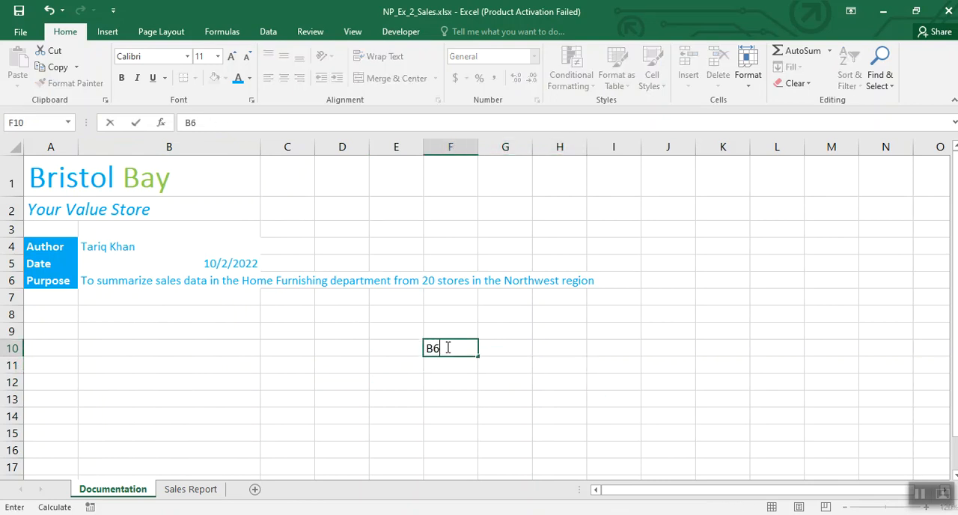
key("Return")
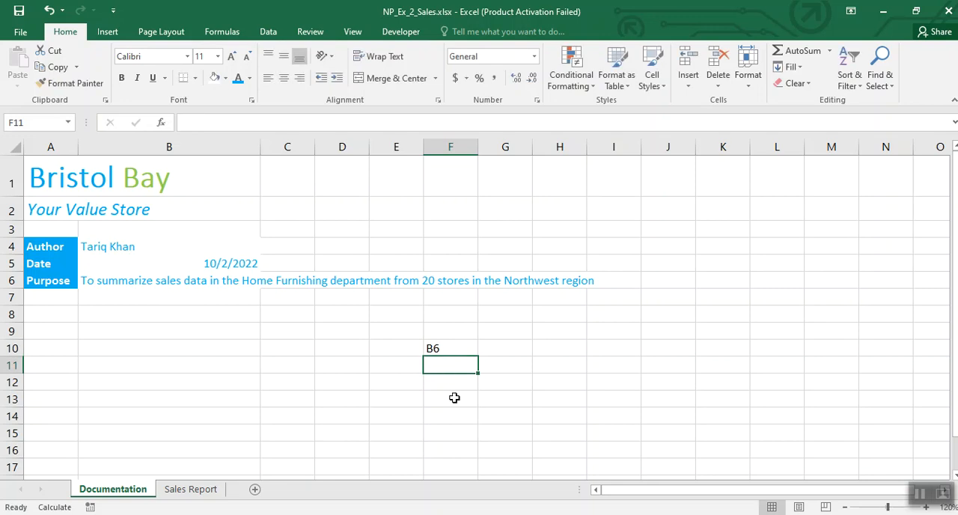
type("Wrap Text")
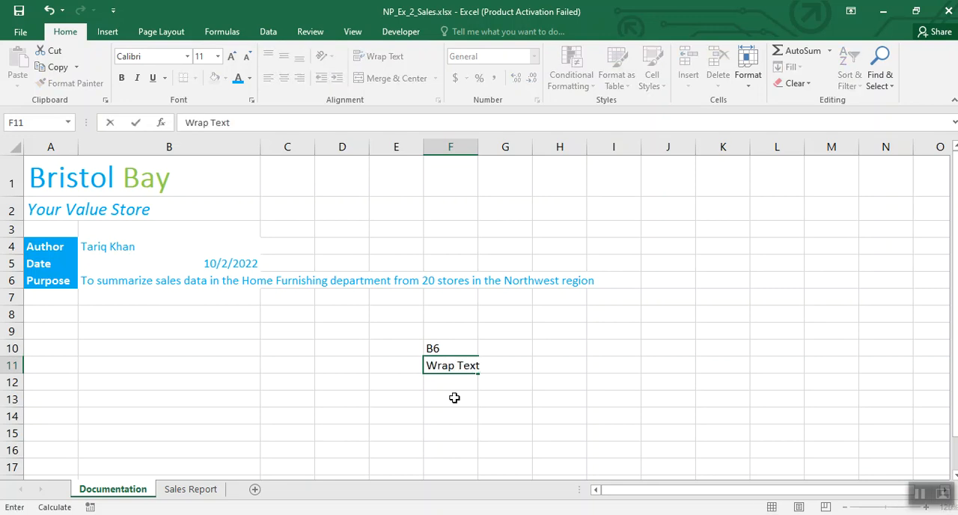
left_click(455, 398)
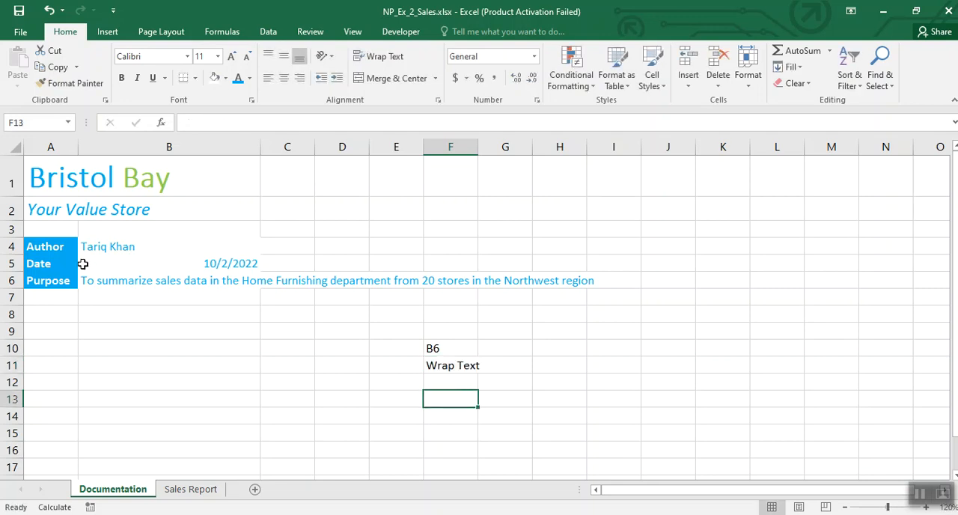
Step: Wrap the purpose text in cell B6
left_click(167, 284)
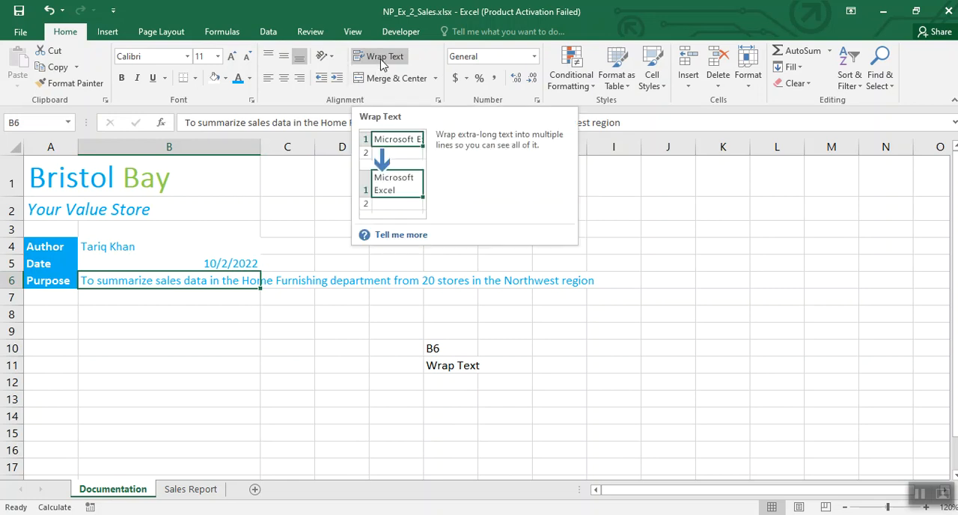
left_click(381, 60)
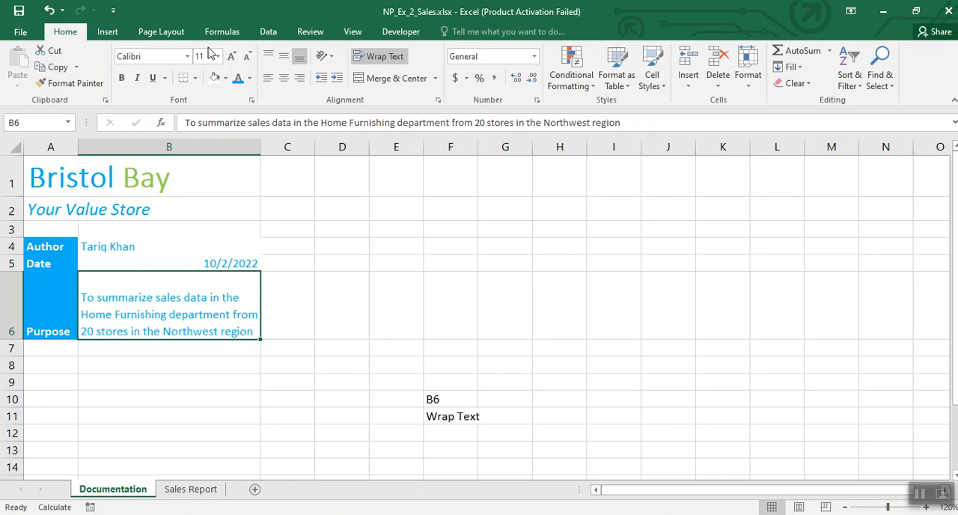
Step: AutoFit the height of row 6
left_click(741, 77)
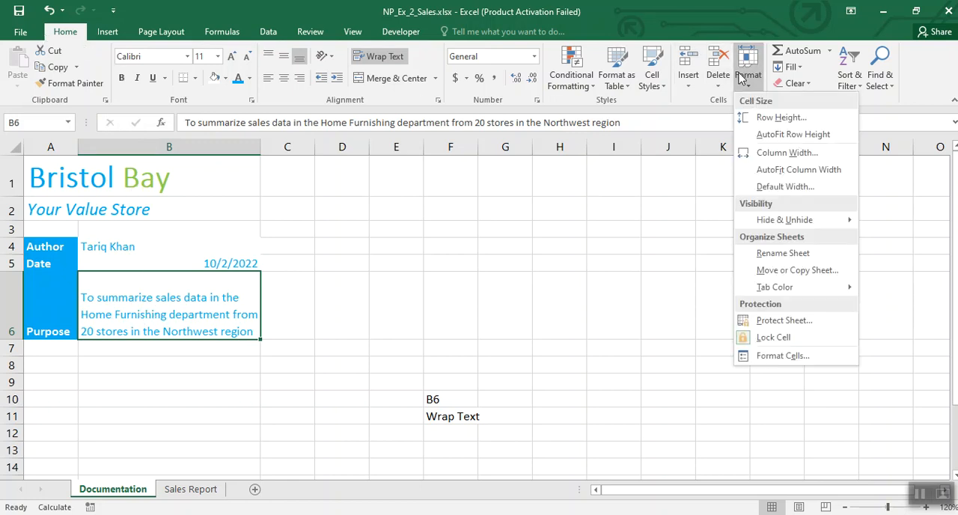
left_click(754, 137)
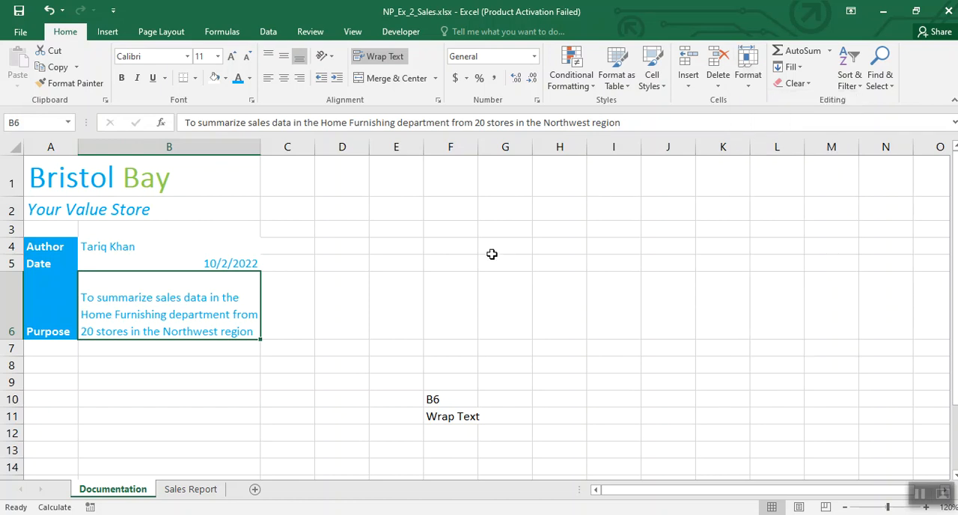
left_click(56, 317)
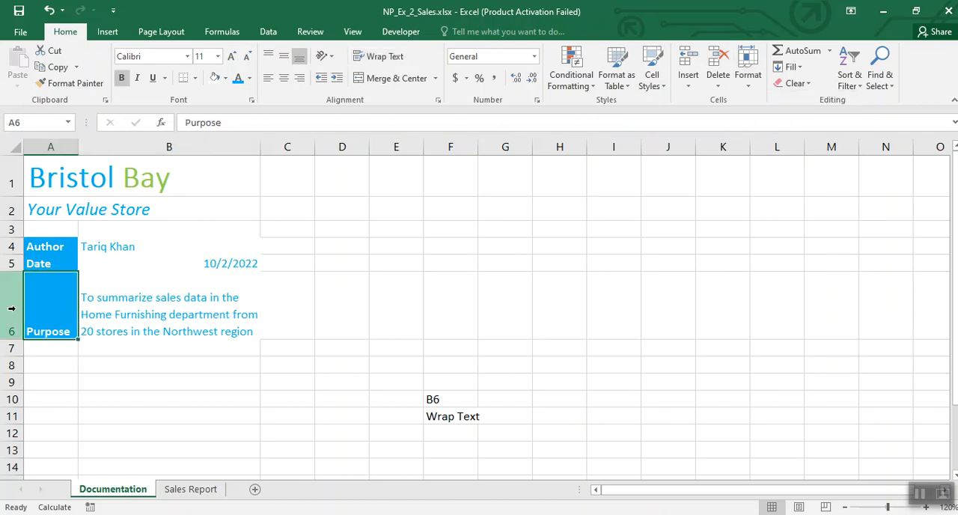
left_click(12, 307)
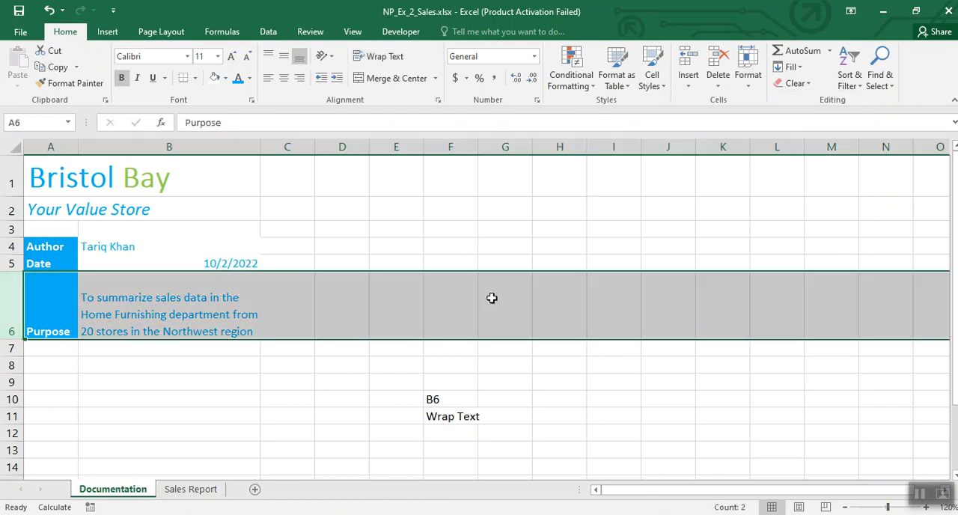
left_click(747, 80)
left_click(761, 133)
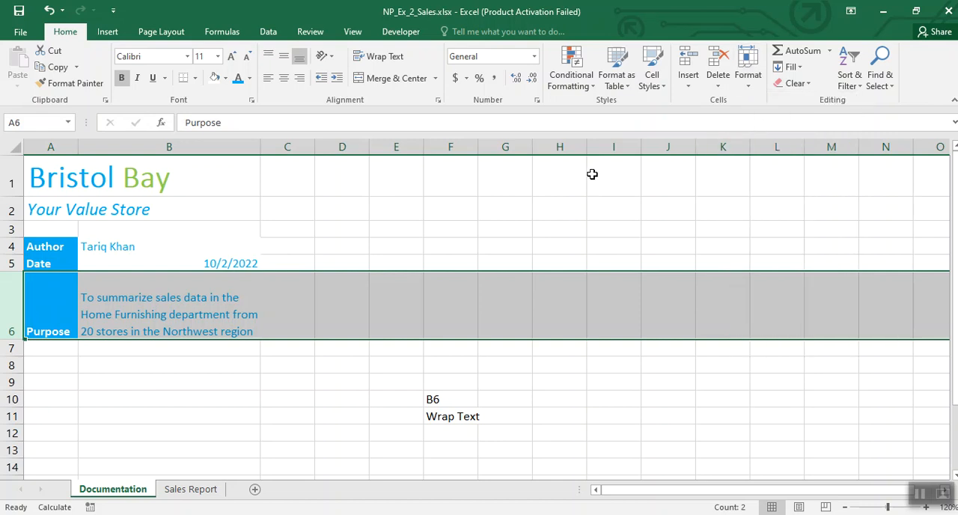
Step: Set the height of row 6 to 50
left_click(748, 82)
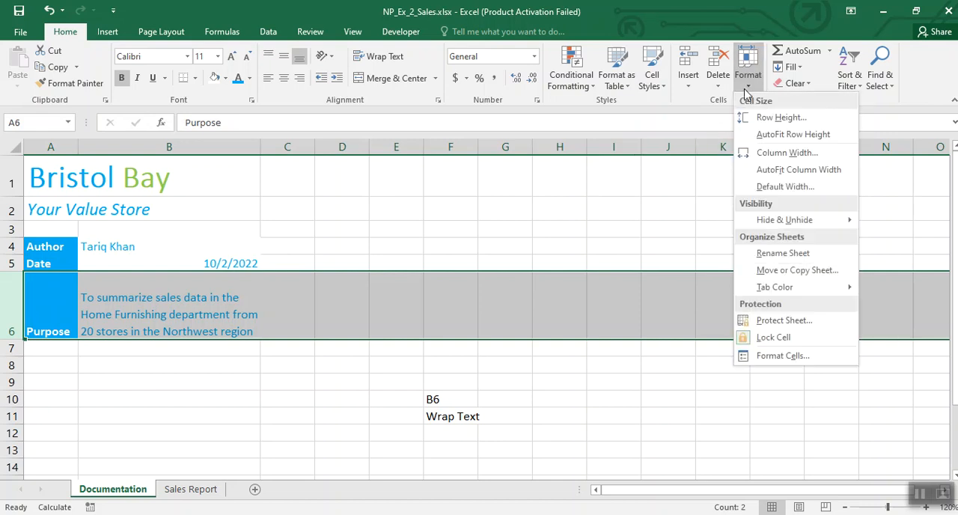
left_click(760, 118)
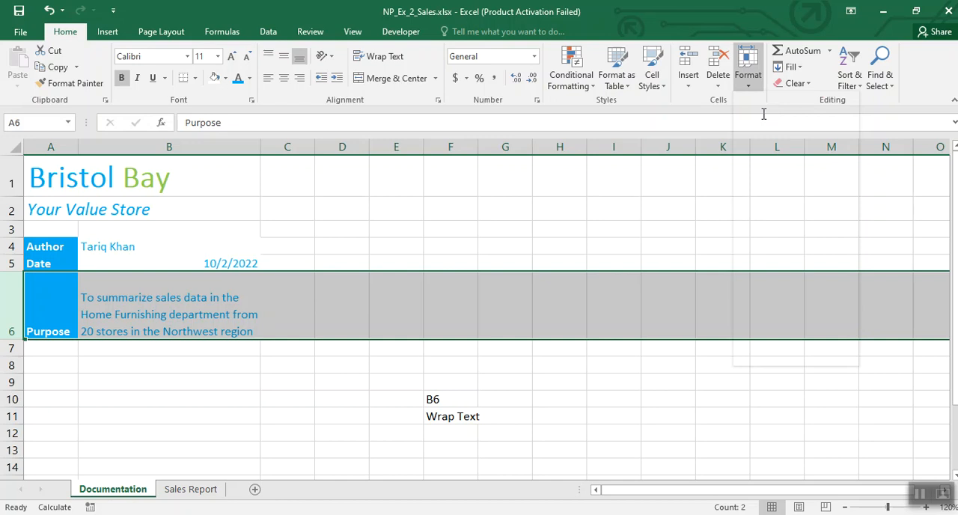
left_click_drag(504, 312, 465, 313)
type("50")
key("Return")
left_click(302, 348)
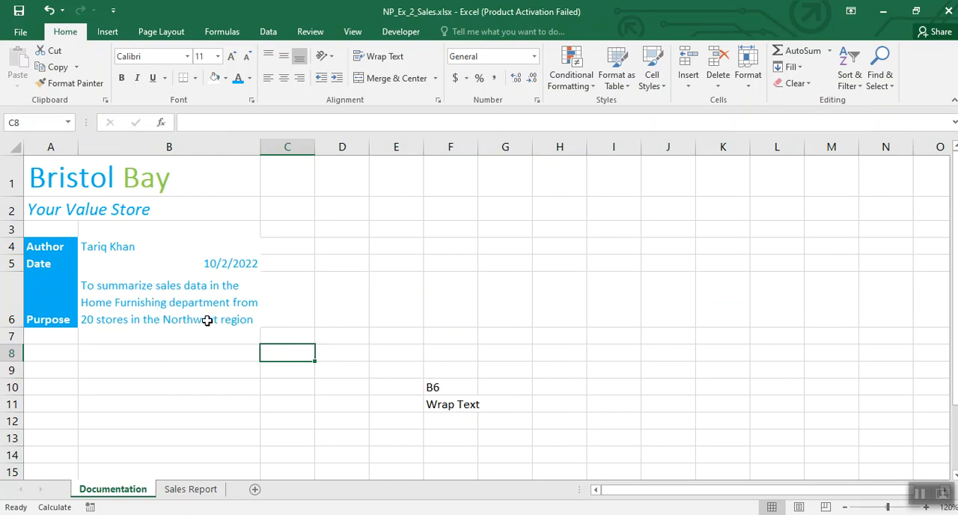
Step: Clear the notes from the range F10:G11 and enter the note A4:B6 in cell F8
left_click_drag(432, 380, 485, 410)
key("Delete")
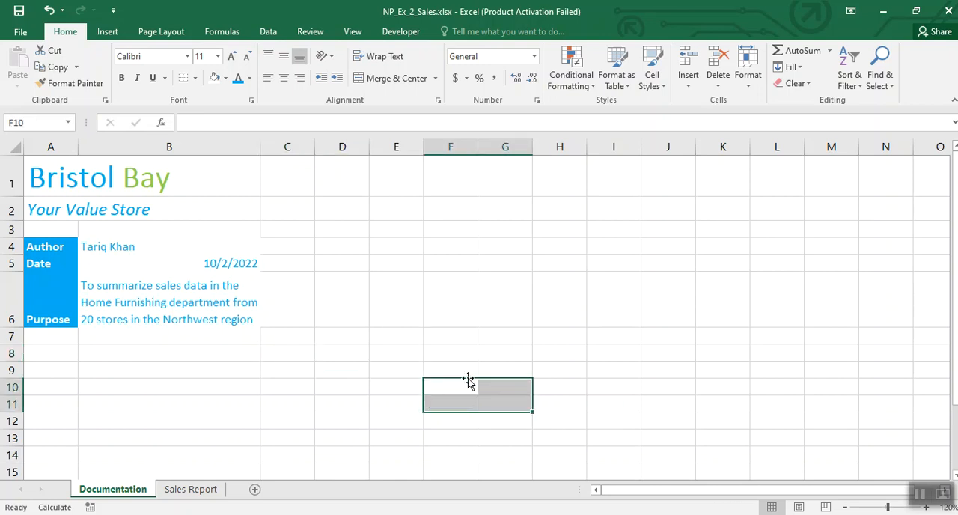
left_click(464, 352)
type("A4:B6")
left_click(442, 400)
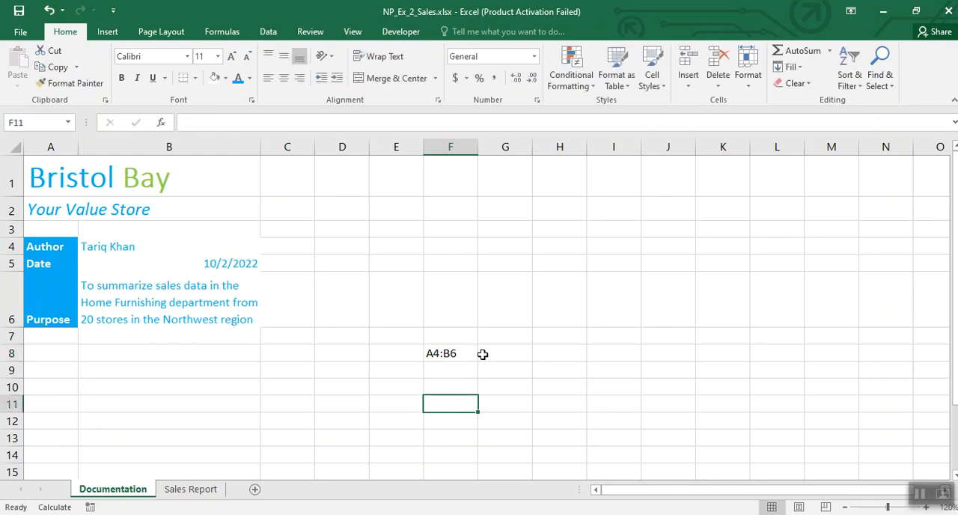
Step: Apply All Borders to the range A4:B6
left_click_drag(52, 247, 164, 294)
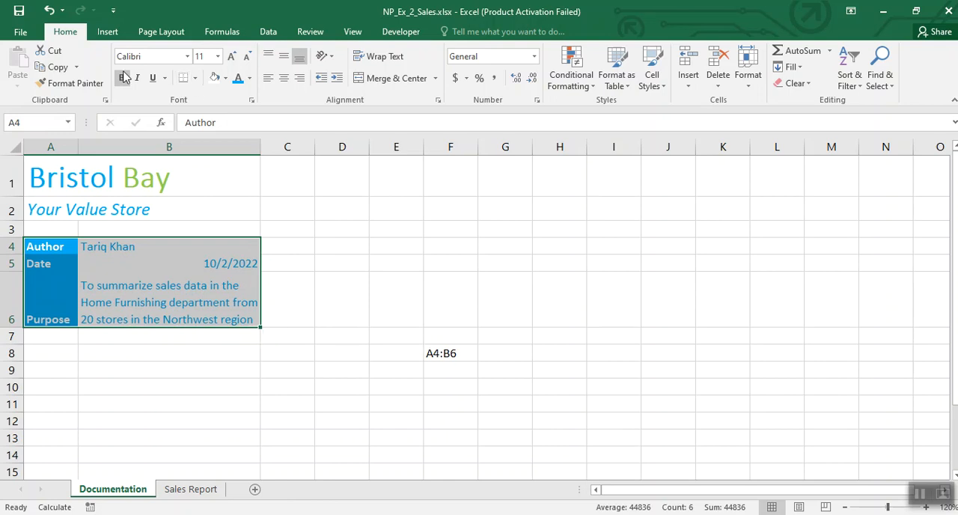
left_click(194, 79)
left_click(219, 199)
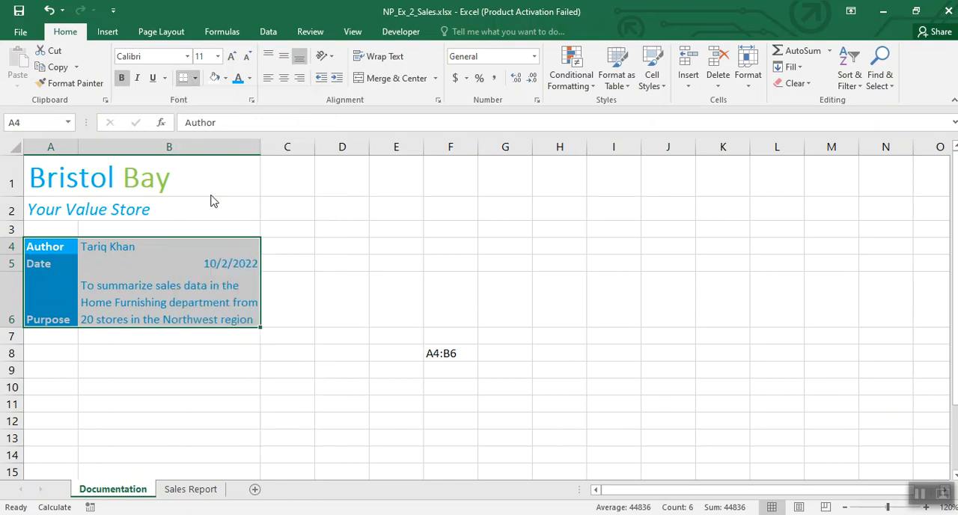
left_click(482, 292)
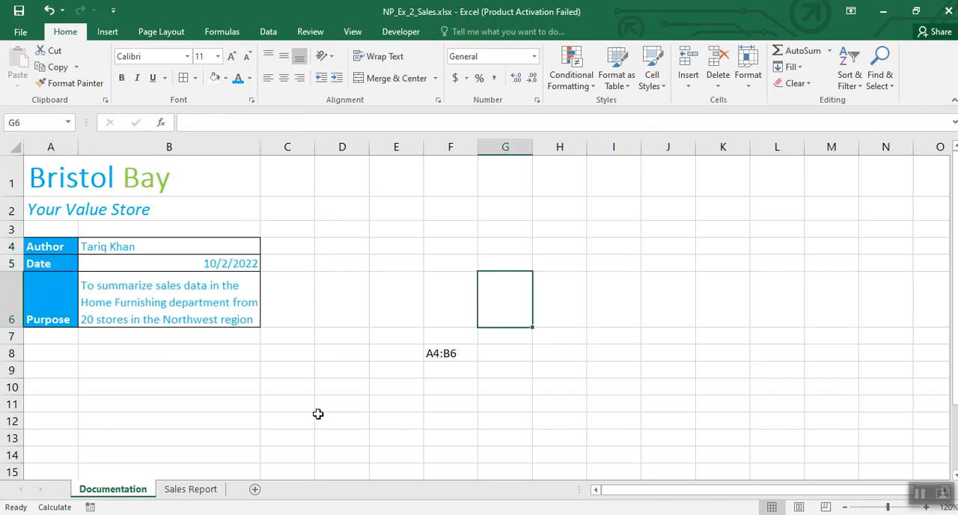
Step: Clear the note from cell F8 and enter the note Gold Accent 4 in cell E9
left_click(434, 355)
key("Delete")
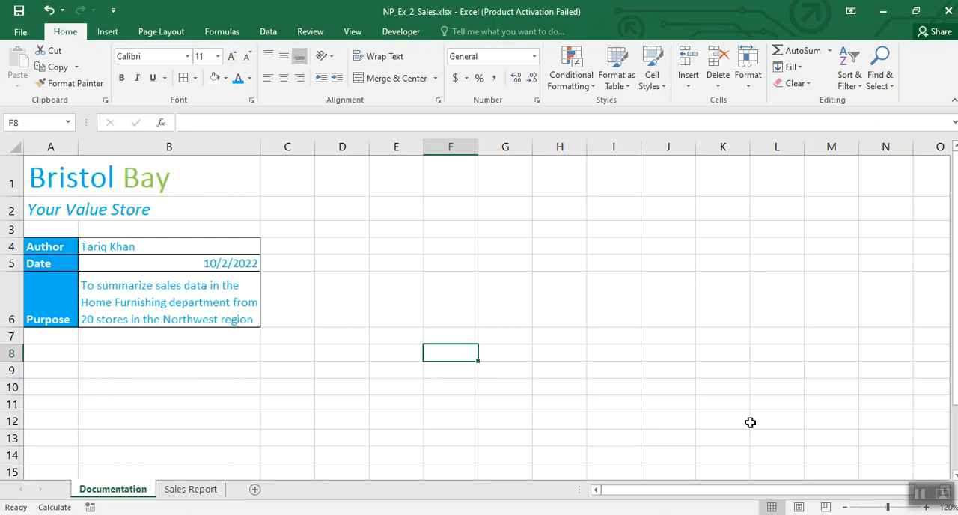
left_click(919, 492)
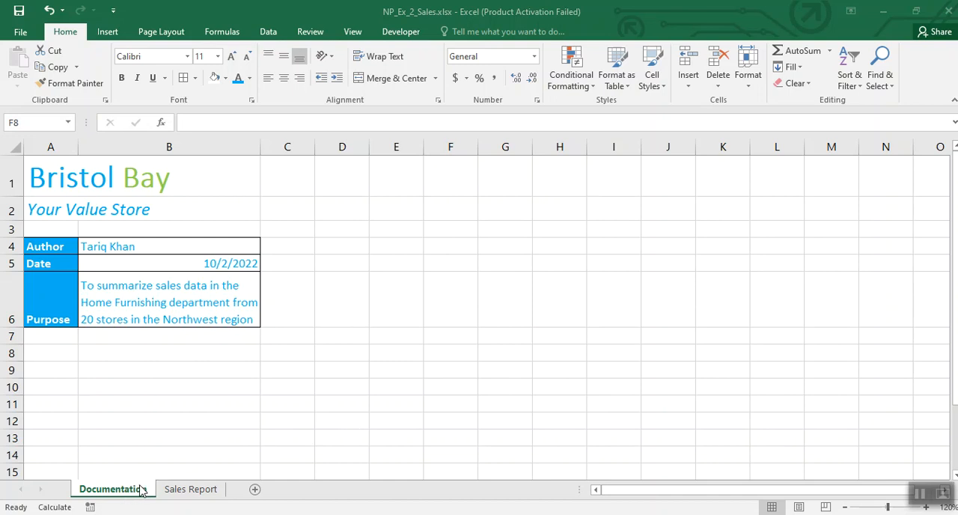
left_click(411, 369)
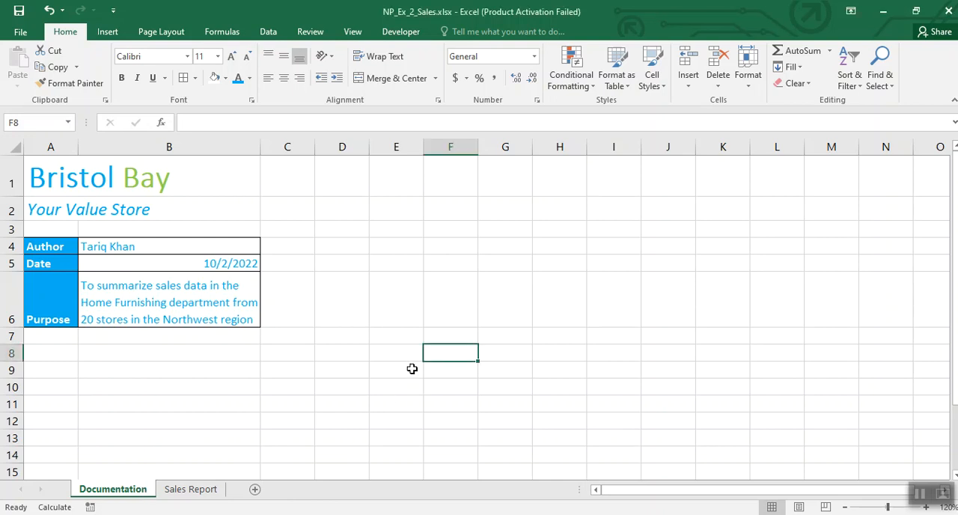
type("Gold Accent 4")
left_click(357, 401)
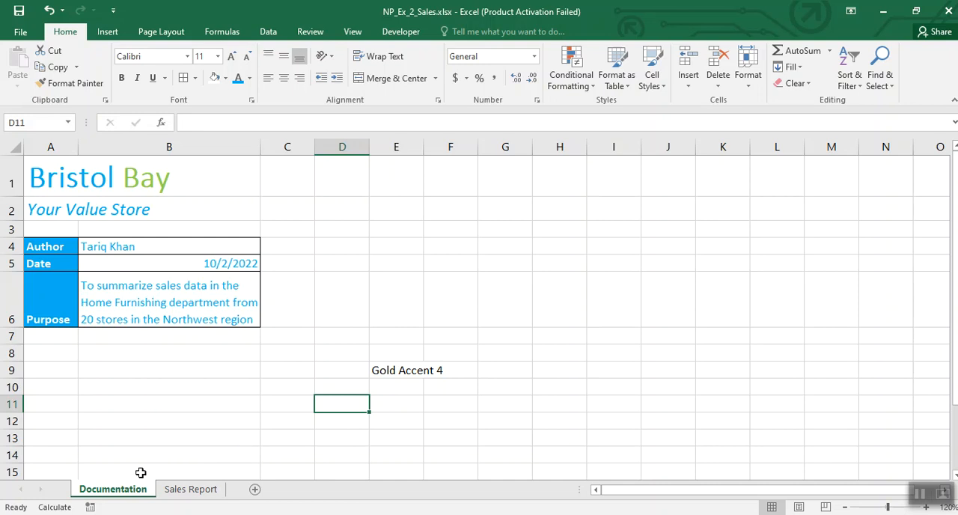
Step: Set the tab color of the Documentation sheet to Gold, Accent 4
right_click(127, 492)
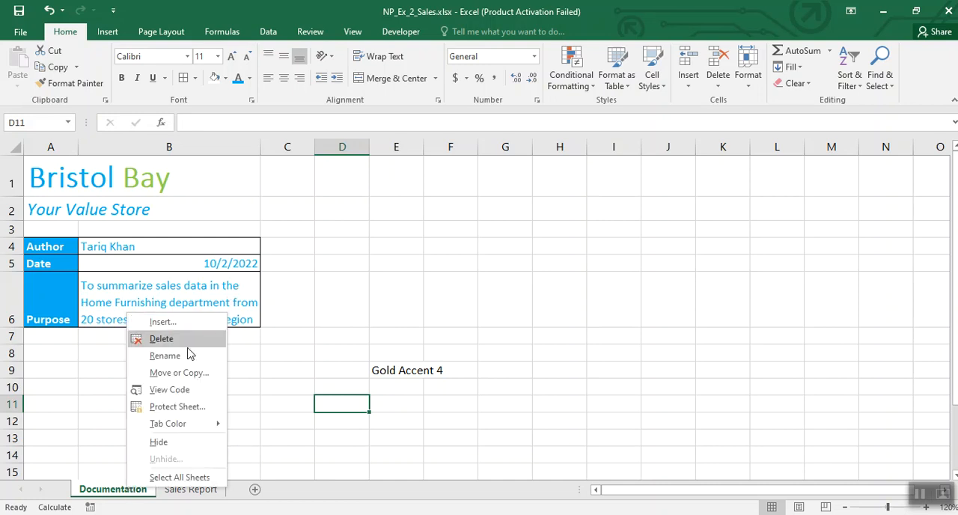
mouse_move(179, 424)
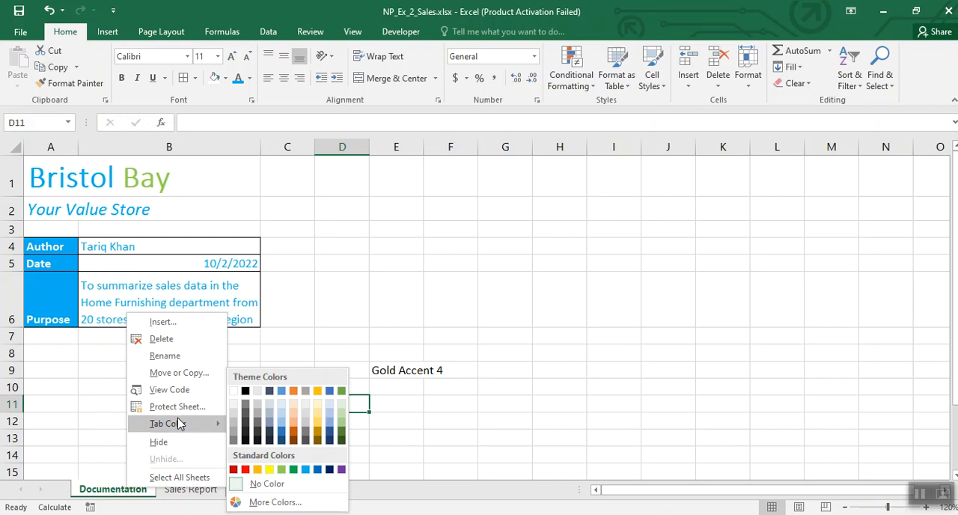
left_click(318, 391)
left_click(504, 411)
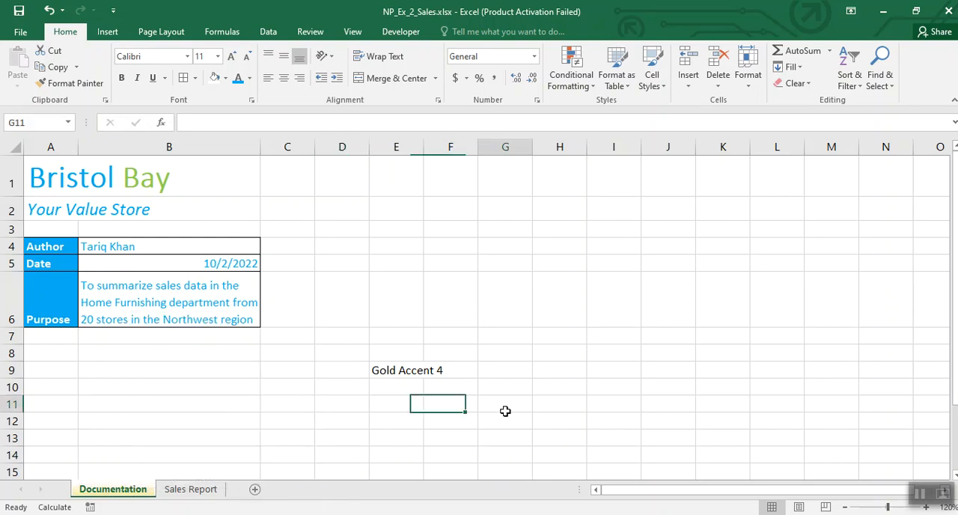
Step: Clear the tab color note from the range E9:F9
left_click(392, 368)
left_click_drag(393, 368, 440, 374)
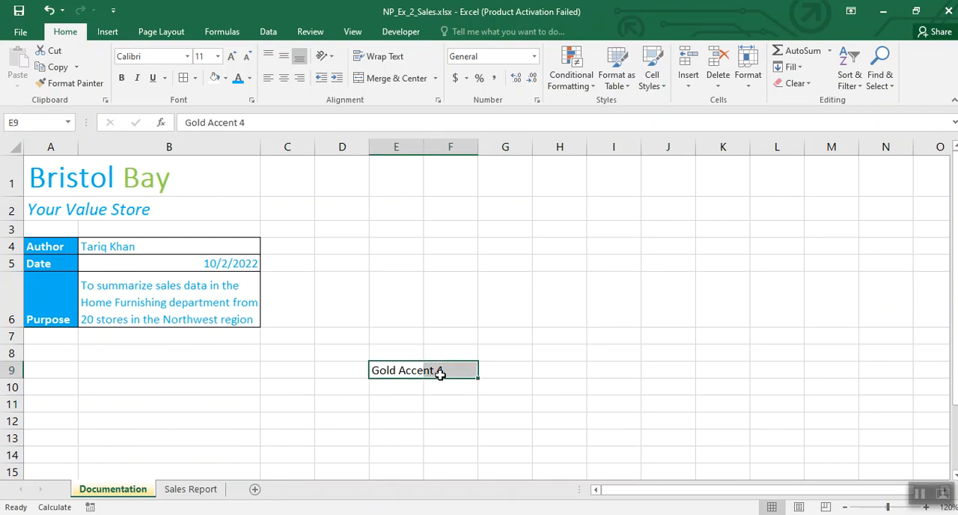
key("Delete")
left_click(658, 404)
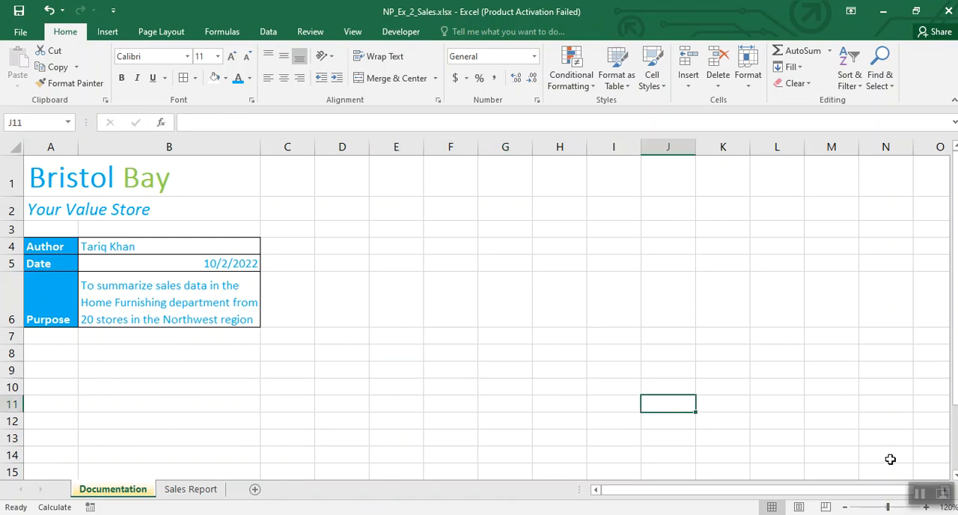
left_click(919, 494)
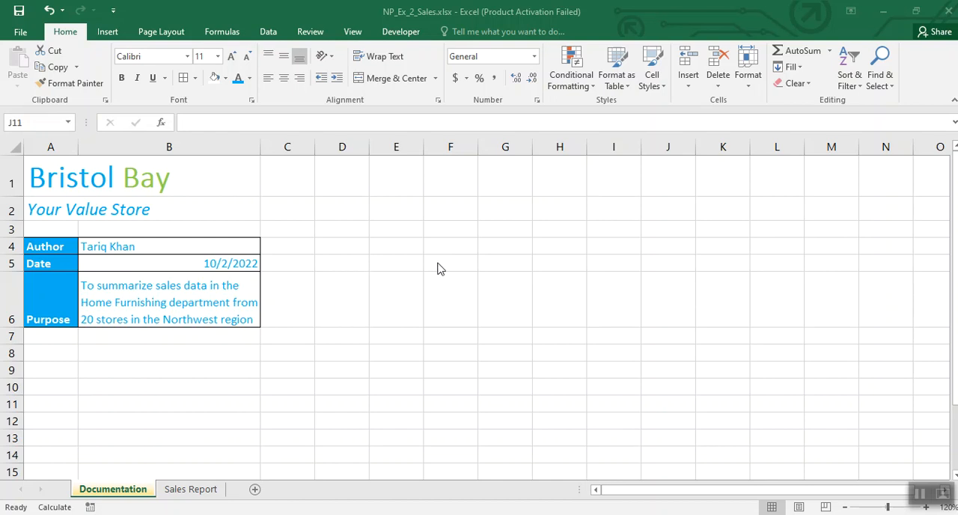
Step: Insert the picture Background (1).jpg from the Desktop folder as the Documentation sheet's background
left_click(174, 37)
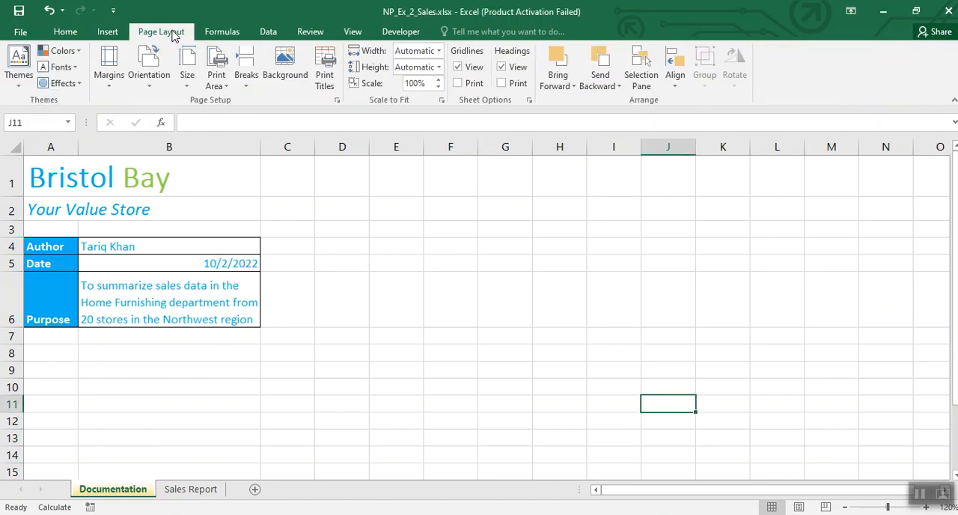
left_click(336, 205)
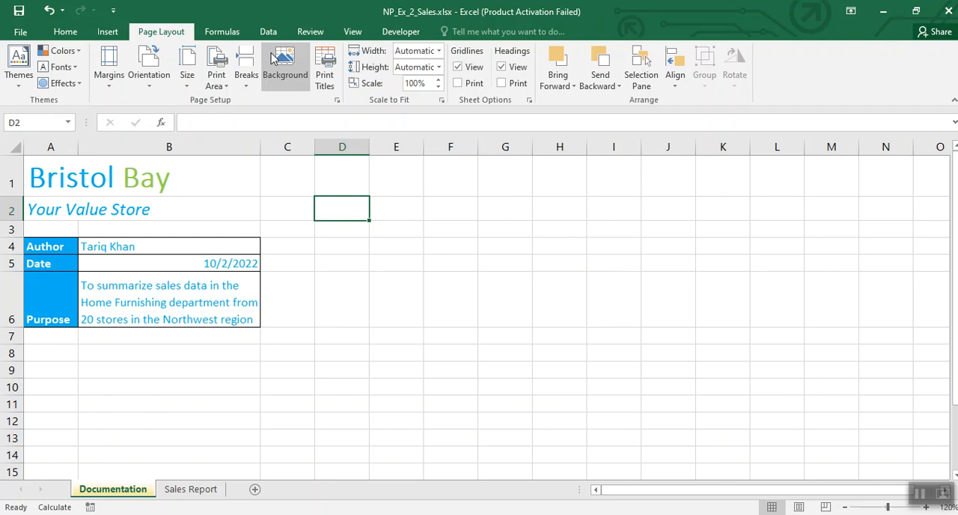
left_click(293, 64)
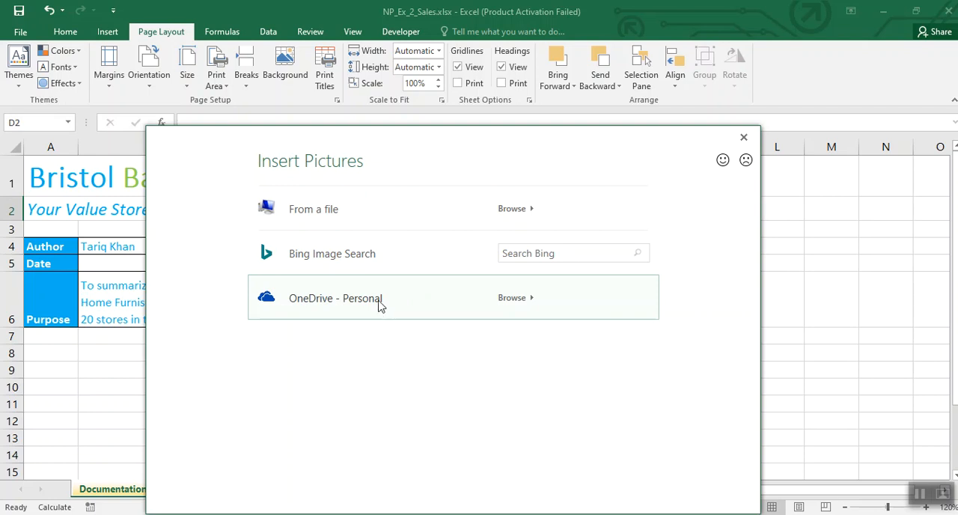
left_click(329, 217)
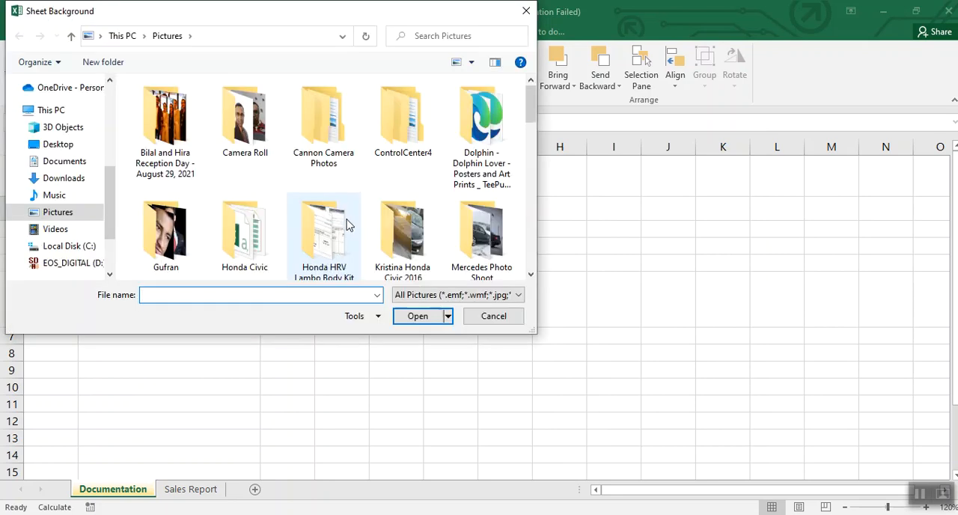
scroll(529, 104, "down", 1)
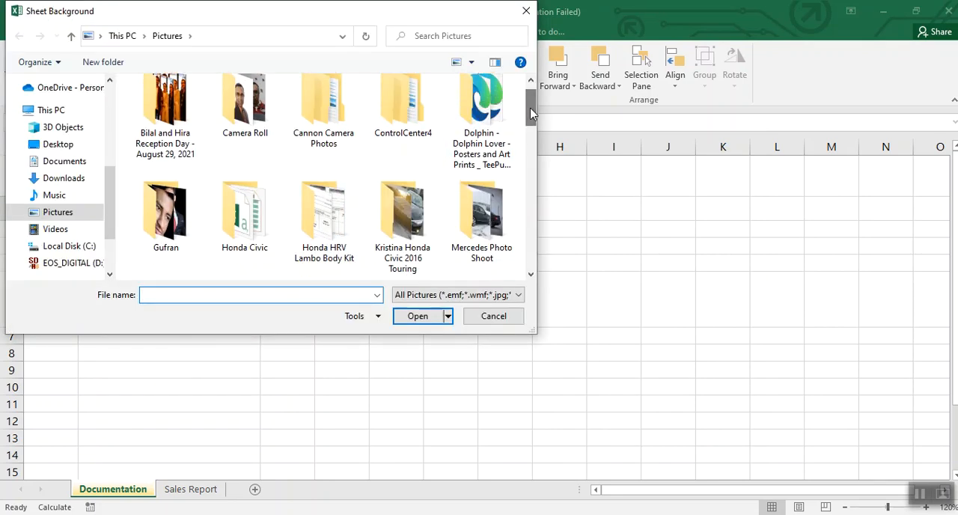
left_click(59, 145)
left_click_drag(533, 103, 542, 168)
left_click(413, 186)
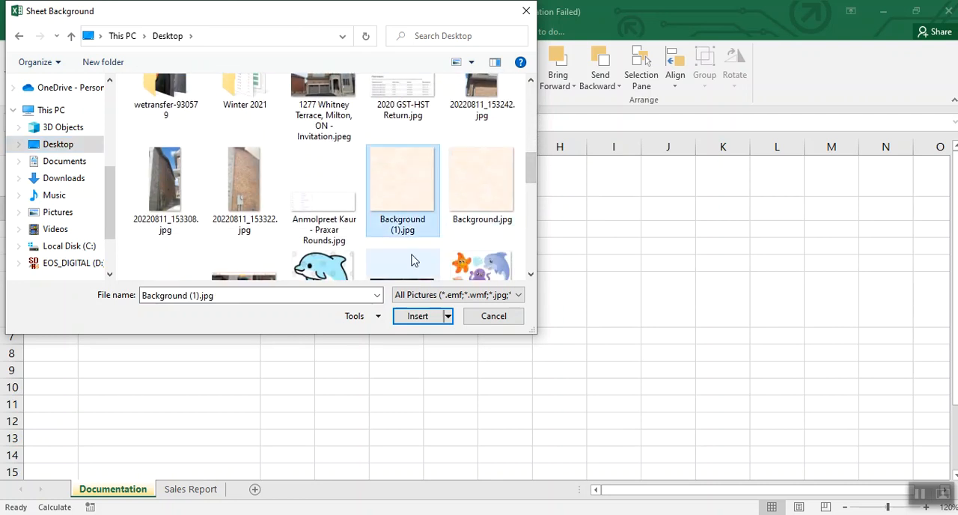
left_click(417, 316)
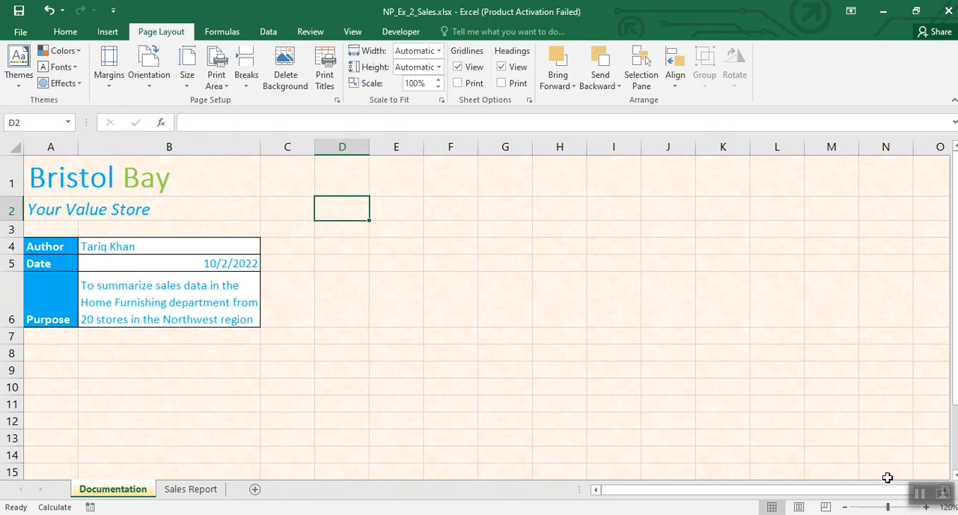
left_click(920, 498)
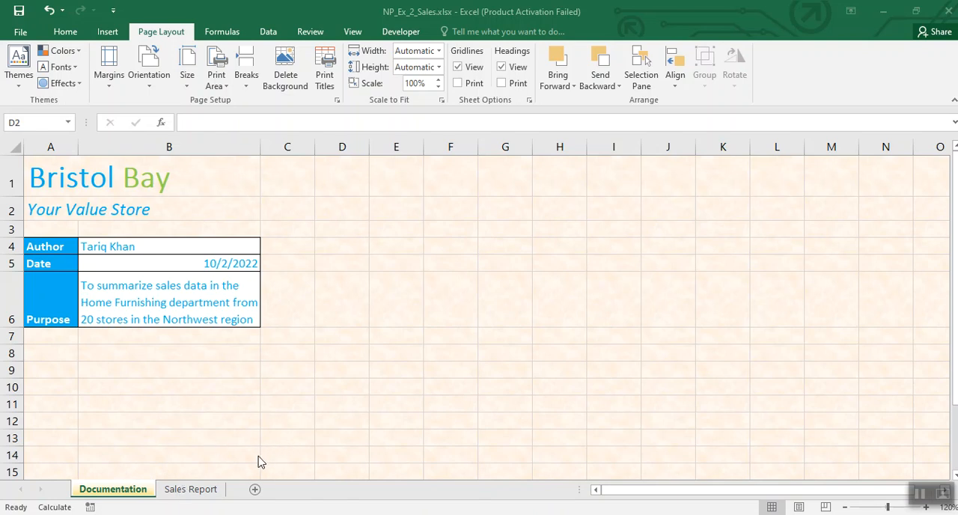
Step: Open the Sales Report sheet and reduce its zoom to 90%
left_click(181, 492)
left_click(181, 495)
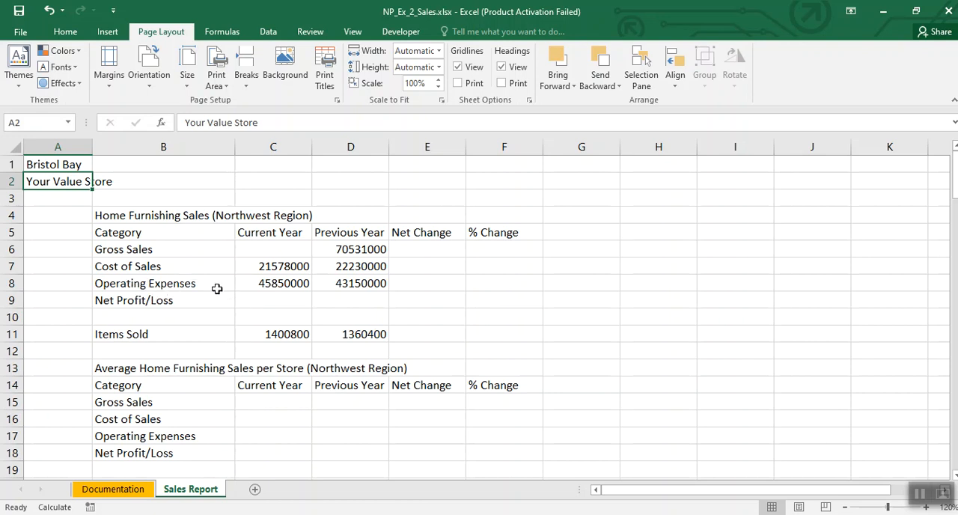
left_click(845, 508)
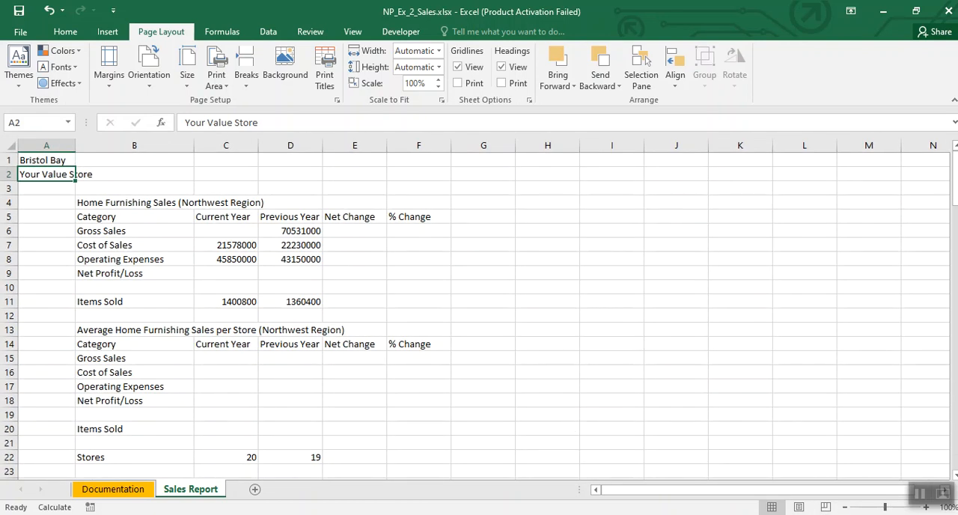
left_click(846, 508)
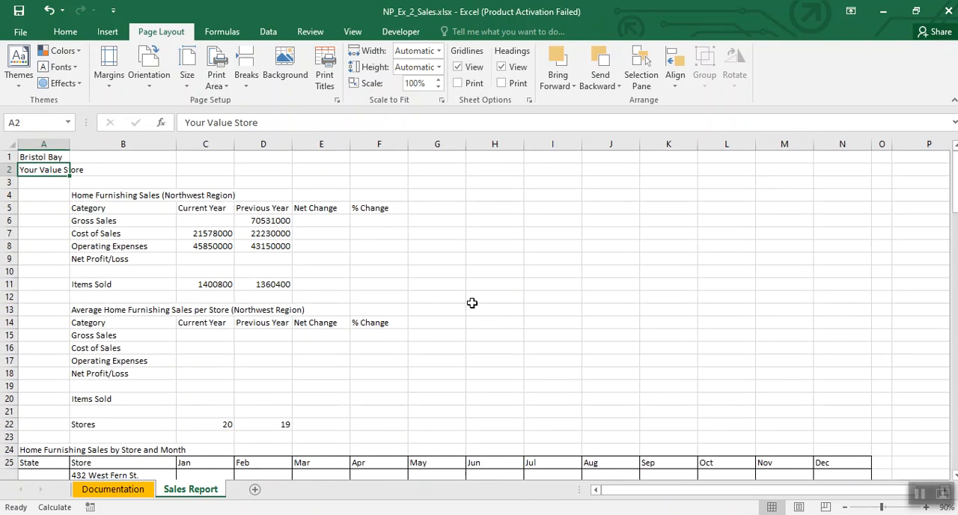
left_click(438, 284)
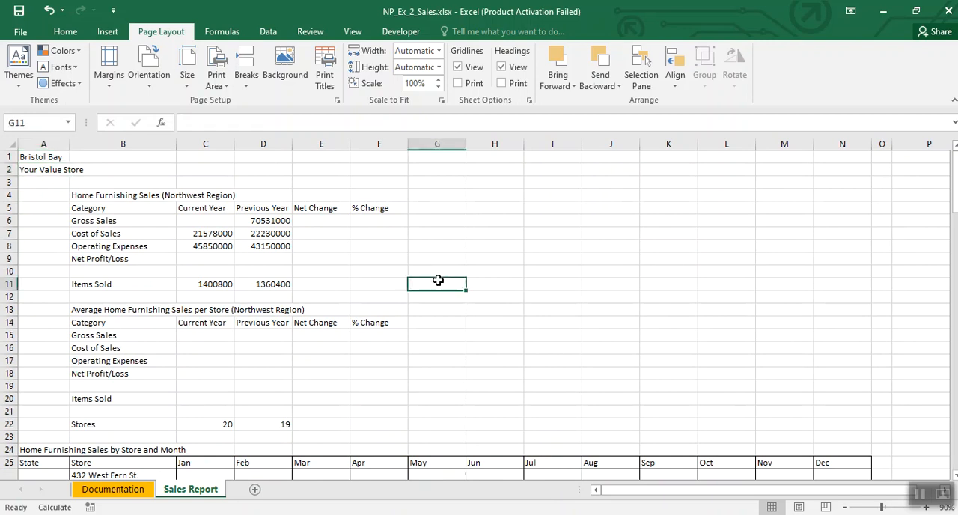
Step: Examine the Home Furnishing Sales by Store and Month table for the Washington, Oregon and Idaho stores
scroll(438, 280, "down", 2)
scroll(438, 280, "down", 2)
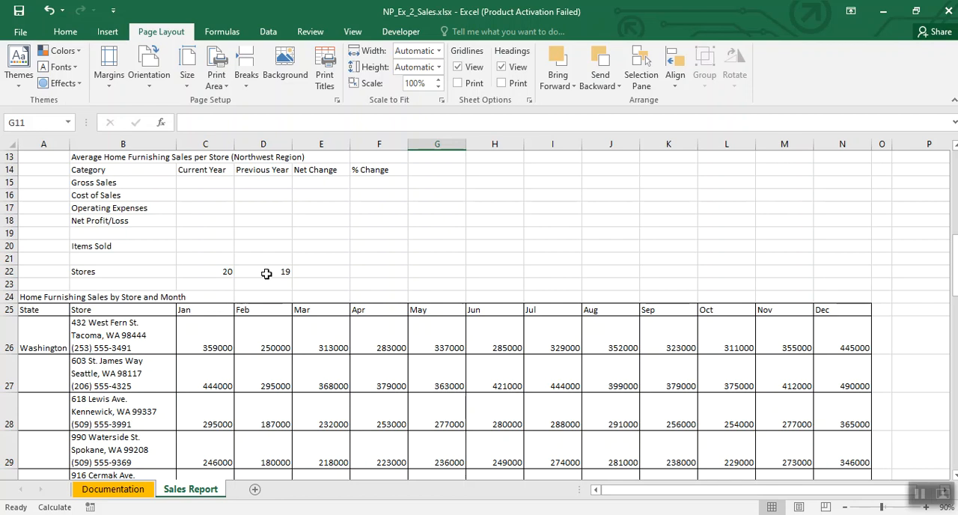
scroll(267, 273, "down", 3)
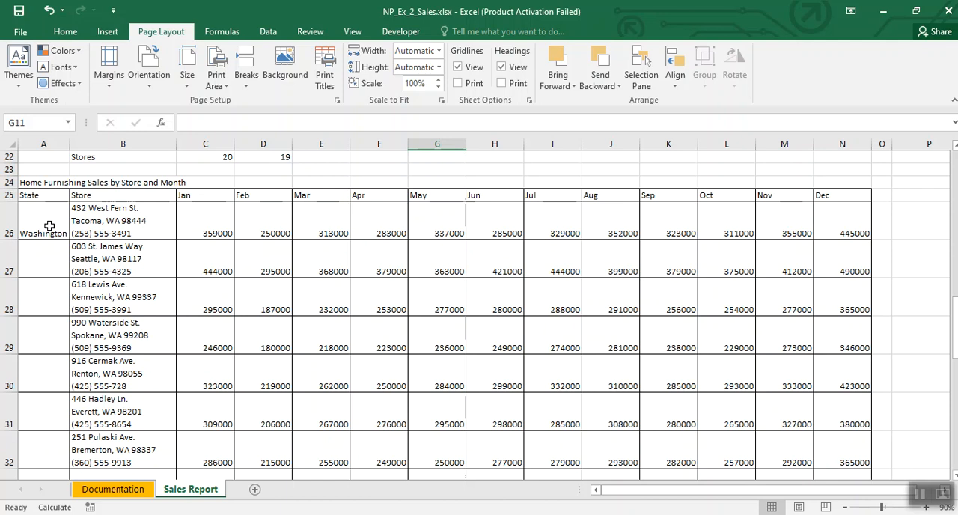
scroll(48, 226, "down", 1)
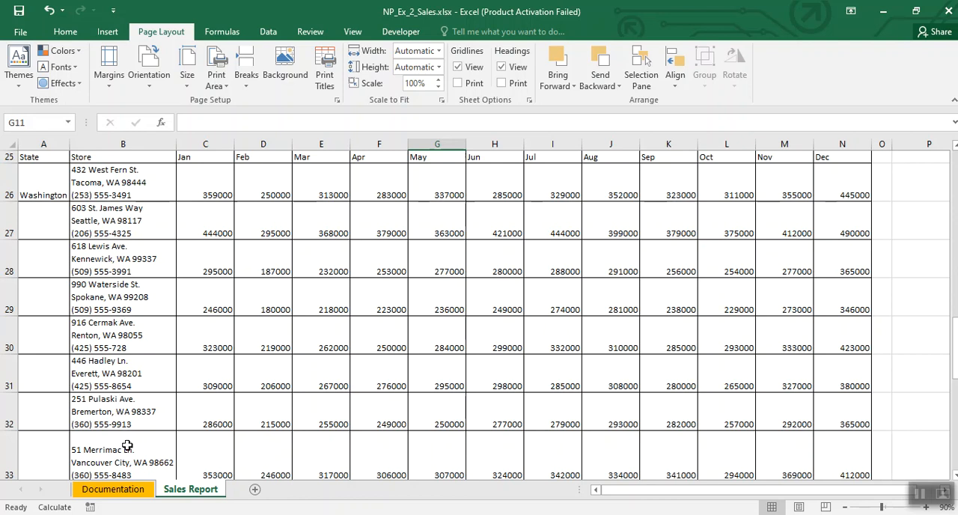
scroll(127, 446, "down", 1)
scroll(122, 412, "up", 2)
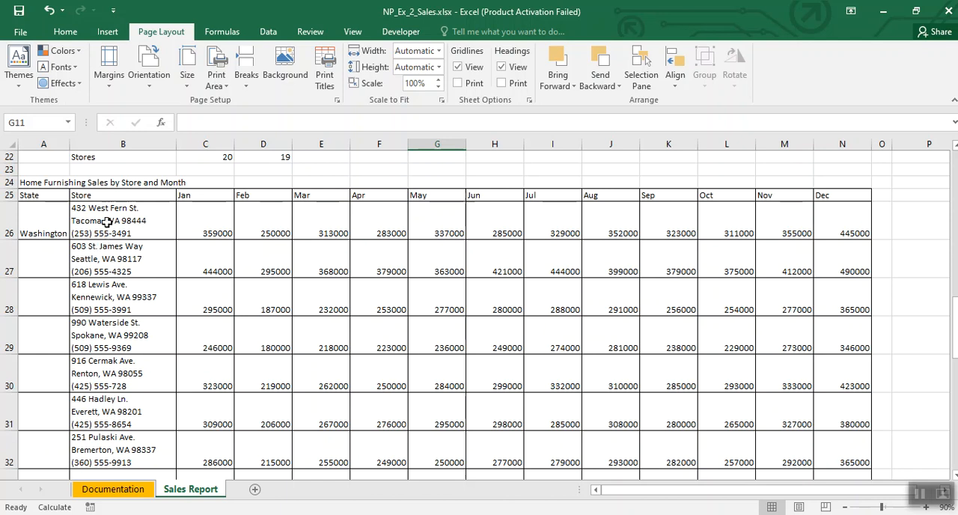
scroll(108, 221, "down", 1)
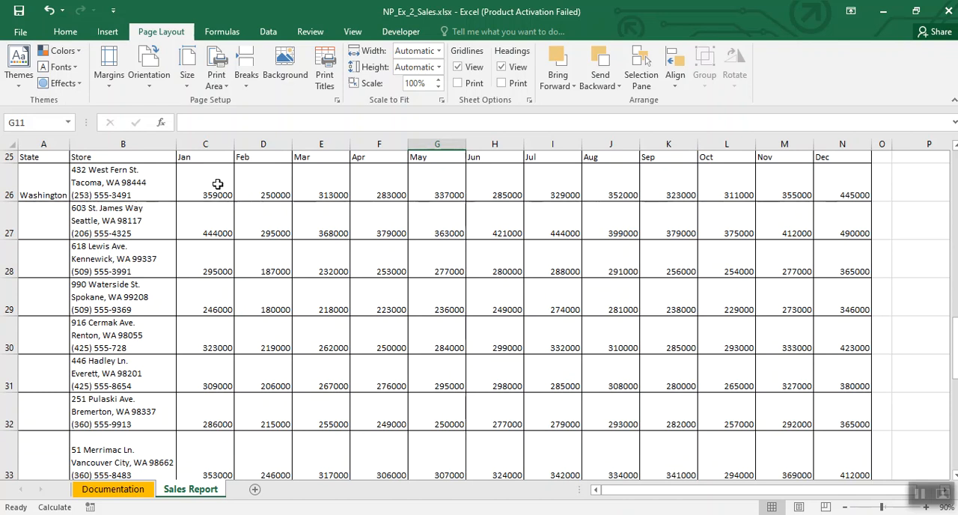
scroll(276, 271, "down", 2)
scroll(283, 274, "down", 2)
scroll(282, 274, "up", 2)
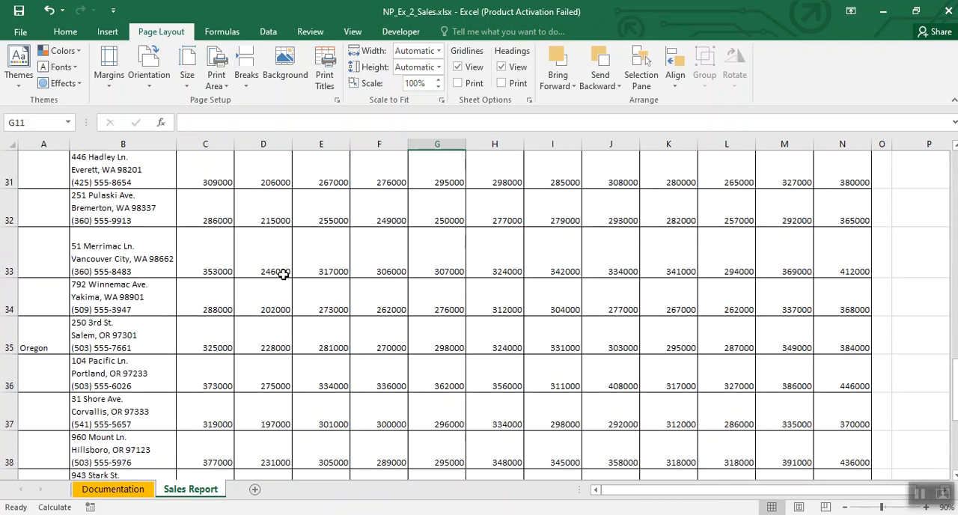
scroll(163, 264, "down", 1)
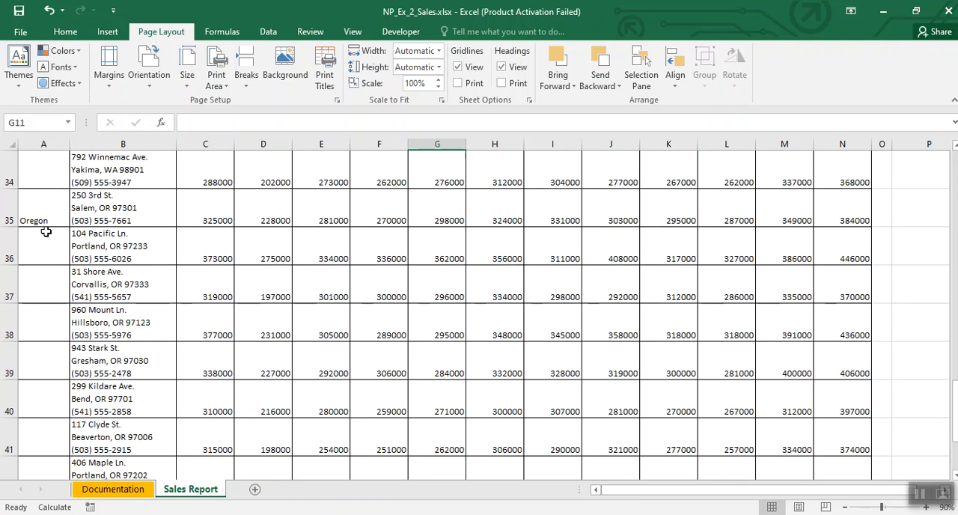
scroll(46, 247, "down", 2)
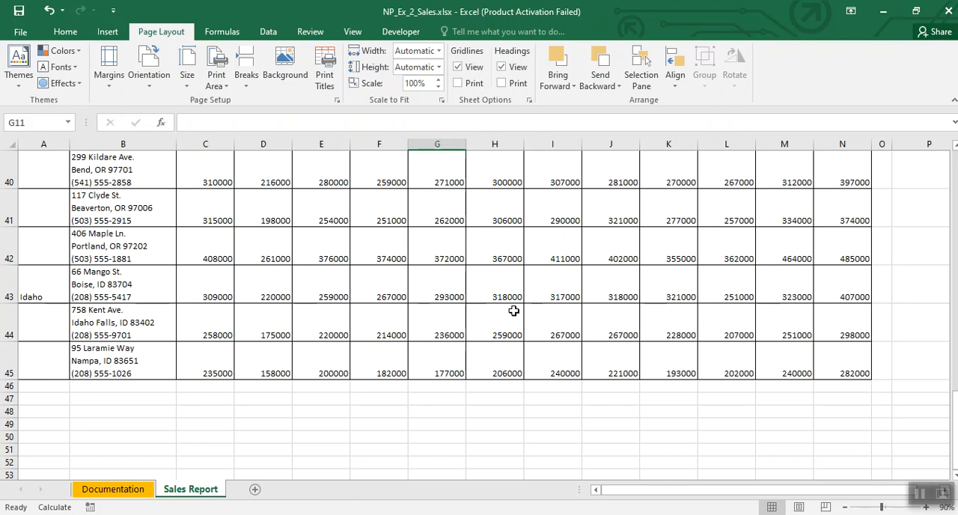
scroll(513, 311, "up", 2)
scroll(513, 311, "down", 4)
scroll(514, 311, "up", 1)
scroll(516, 315, "up", 1)
scroll(518, 319, "up", 7)
scroll(515, 316, "up", 6)
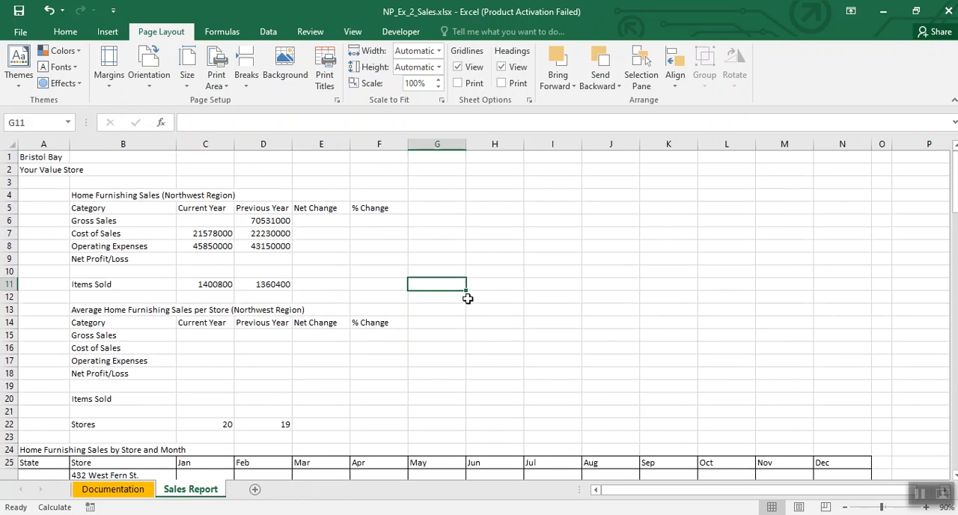
Step: Total the monthly sales of all stores in C26:N45 with a SUM formula in the current year's Gross Sales cell C6
left_click(195, 222)
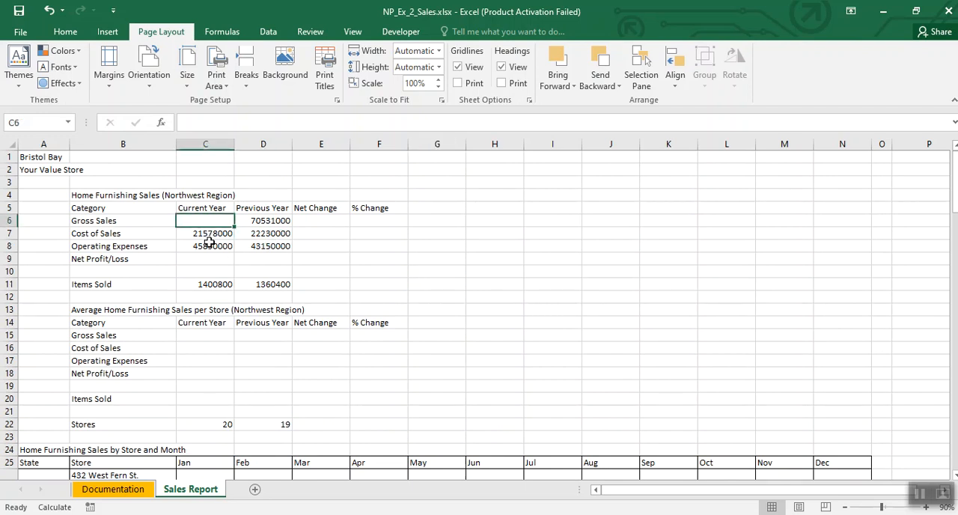
left_click(928, 509)
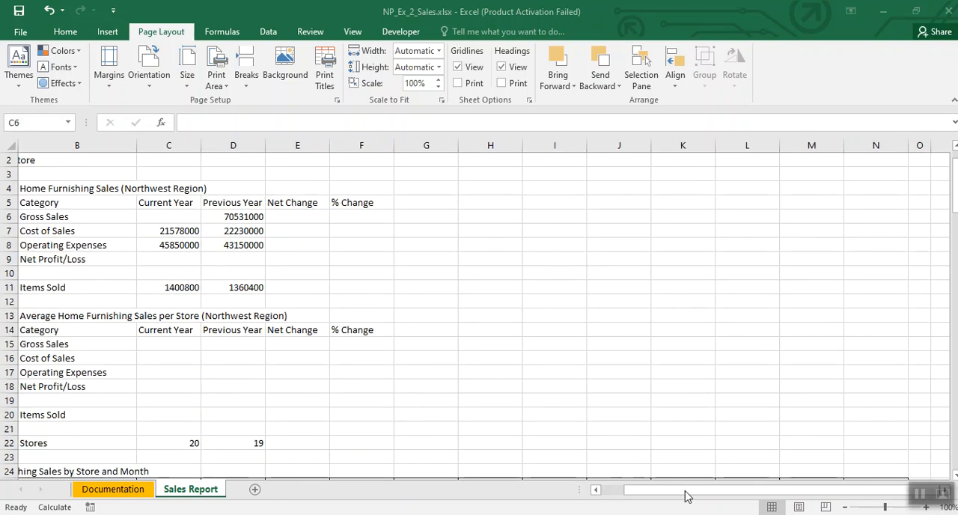
left_click_drag(627, 491, 603, 495)
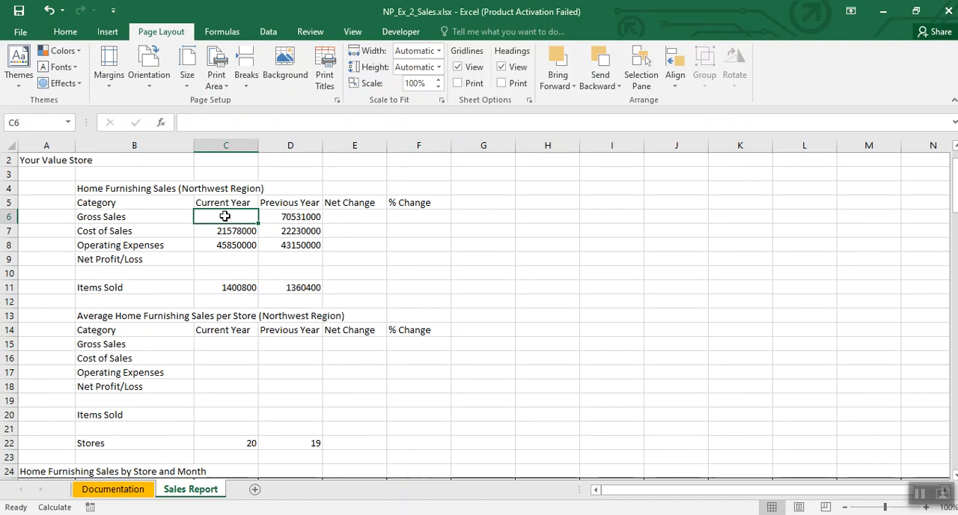
scroll(507, 299, "down", 3)
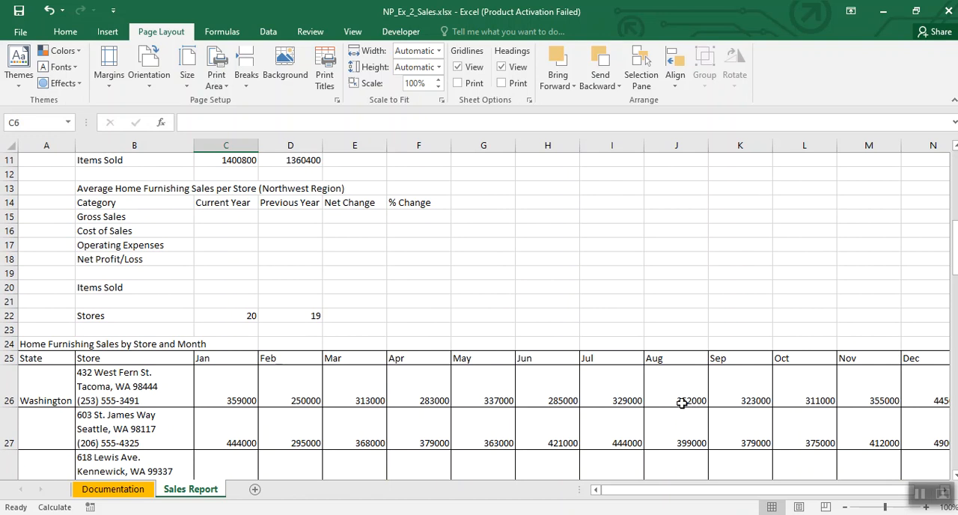
scroll(428, 337, "up", 3)
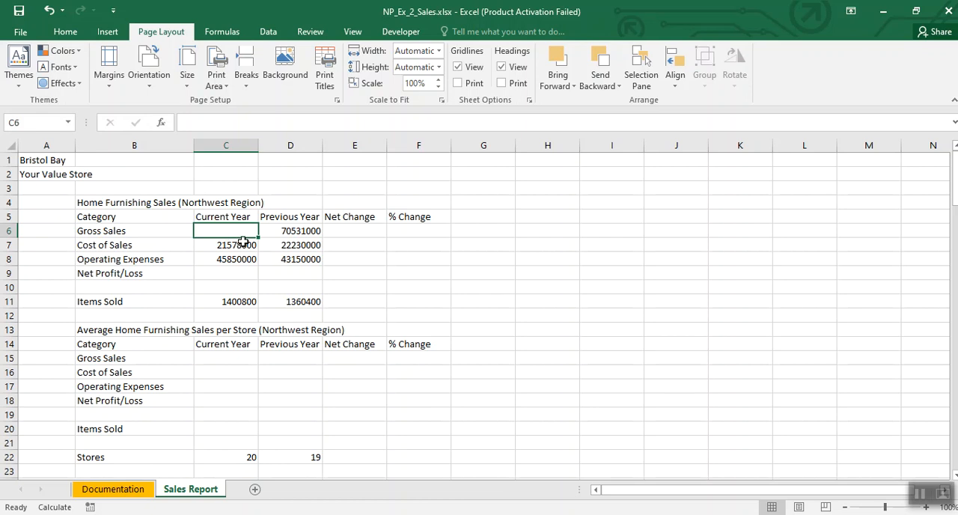
left_click(60, 38)
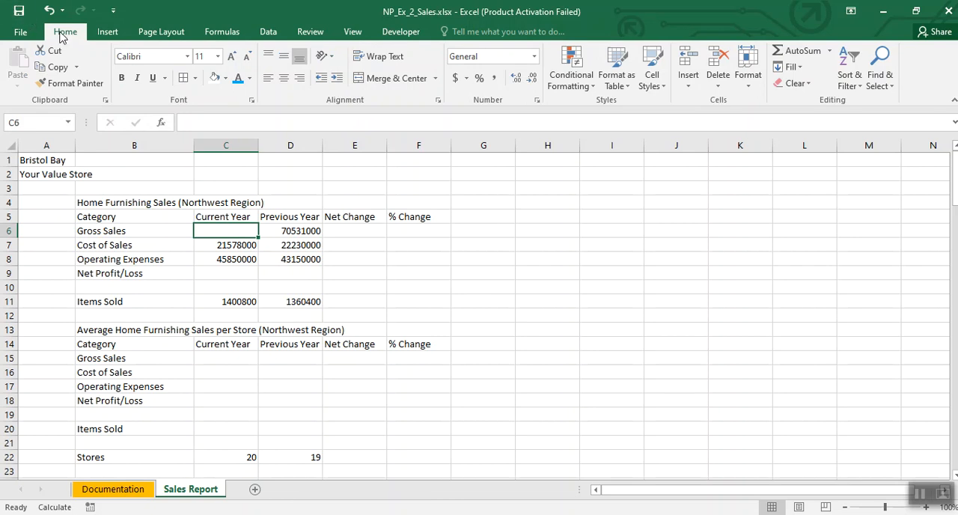
left_click(801, 51)
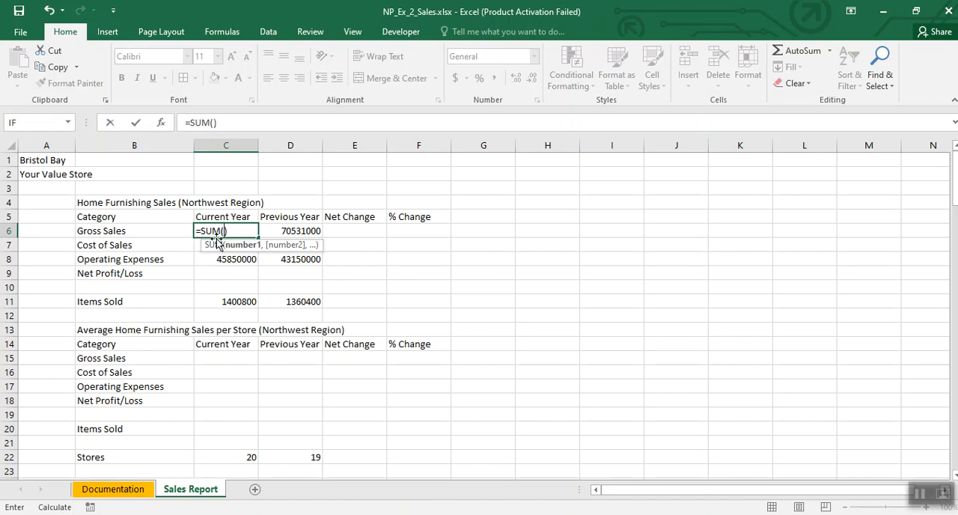
scroll(414, 308, "down", 3)
scroll(407, 320, "down", 2)
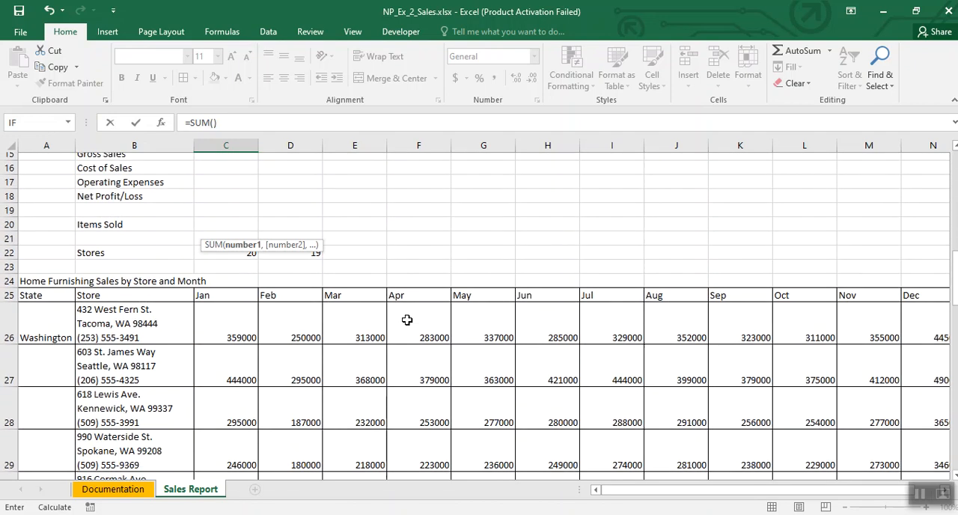
scroll(406, 321, "down", 1)
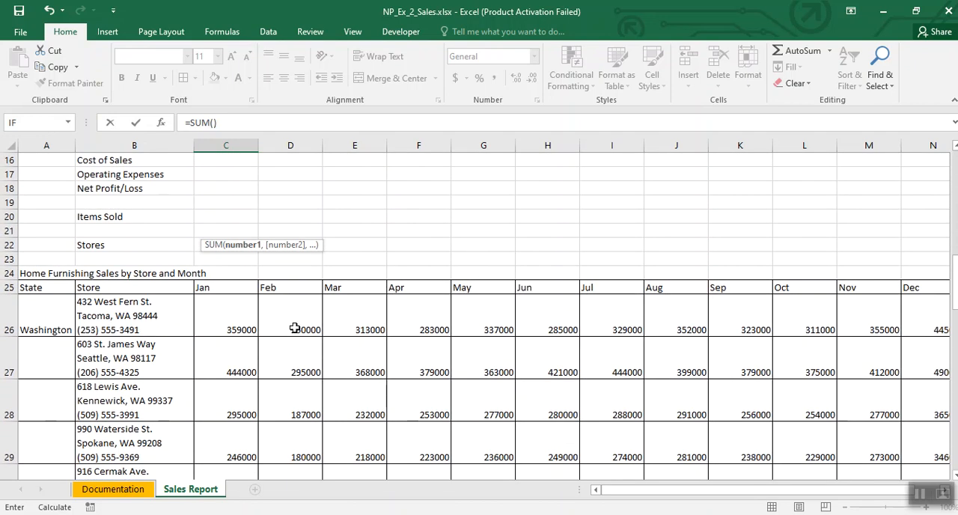
left_click(221, 315)
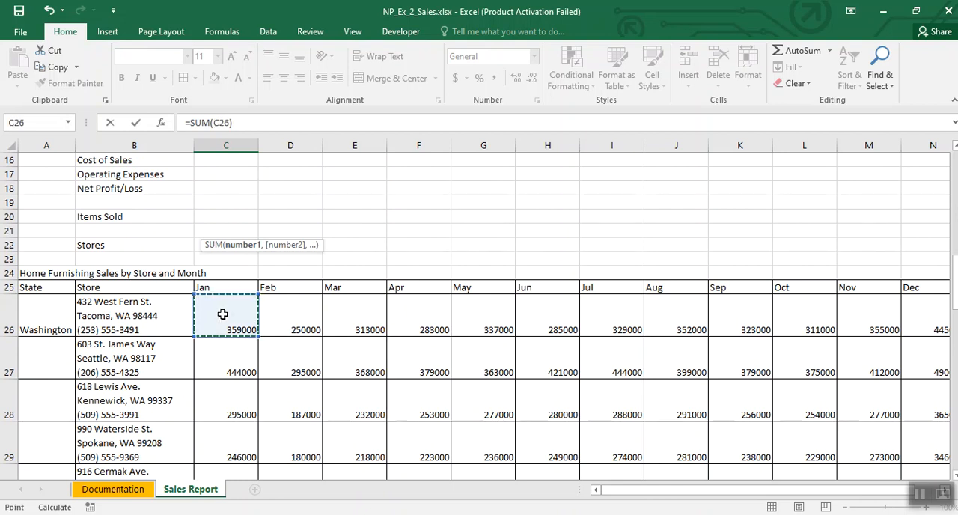
left_click_drag(223, 315, 910, 427)
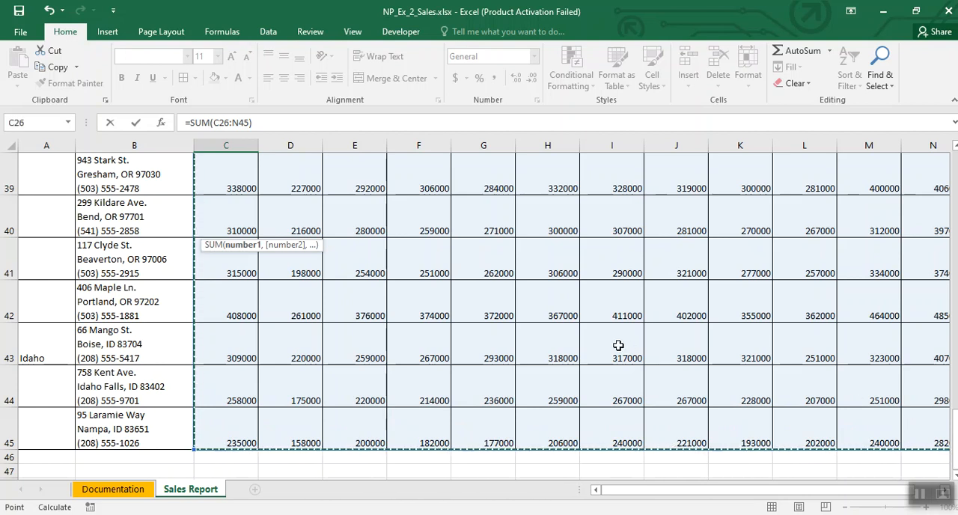
key("Escape")
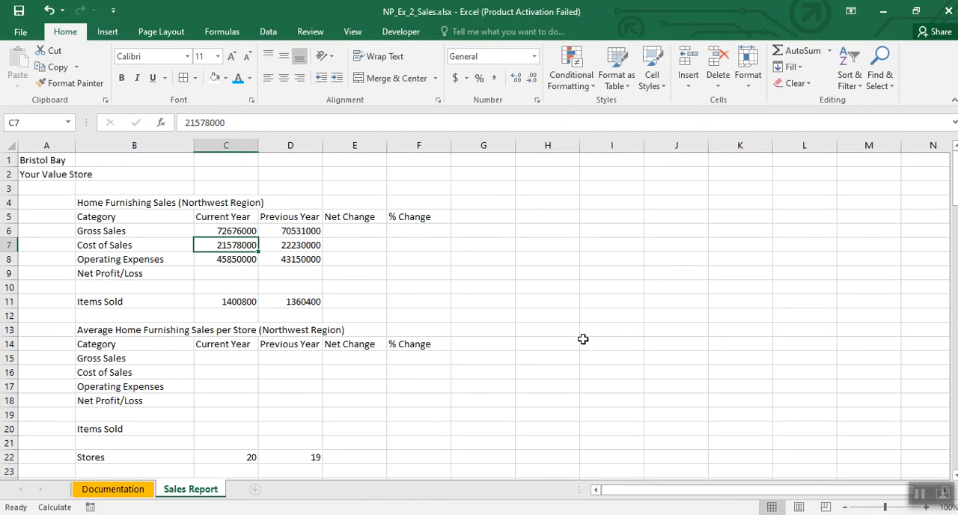
left_click(222, 236)
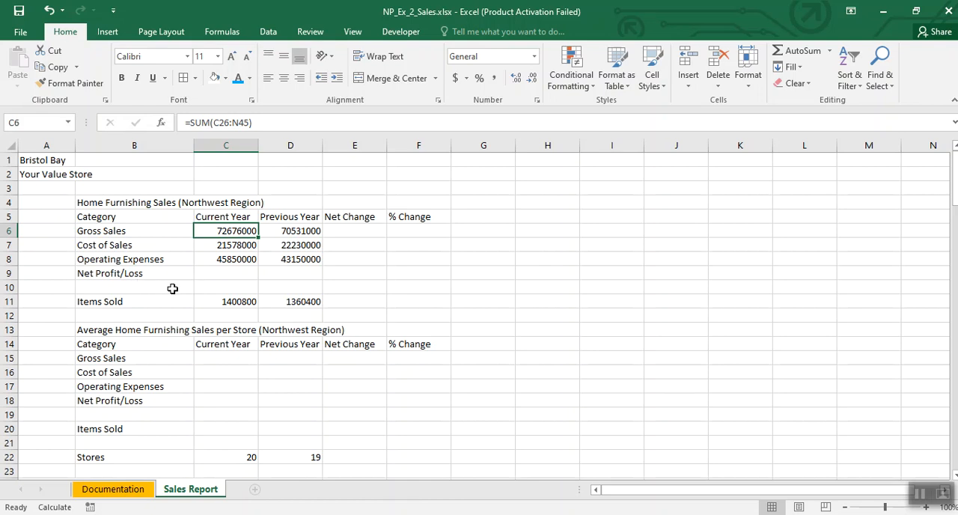
Step: Calculate the current year's Net Profit/Loss in C9 with the formula =C6-(C7+C8)
left_click(219, 274)
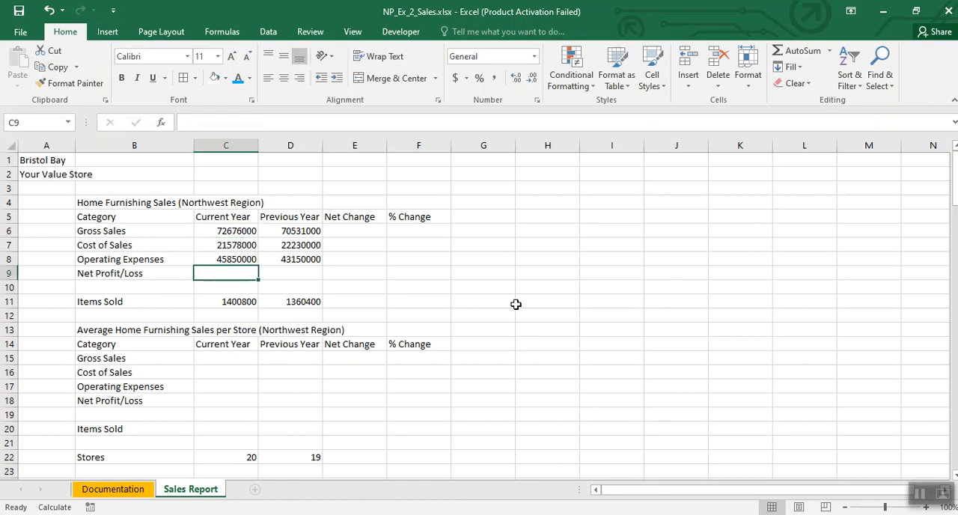
type("=")
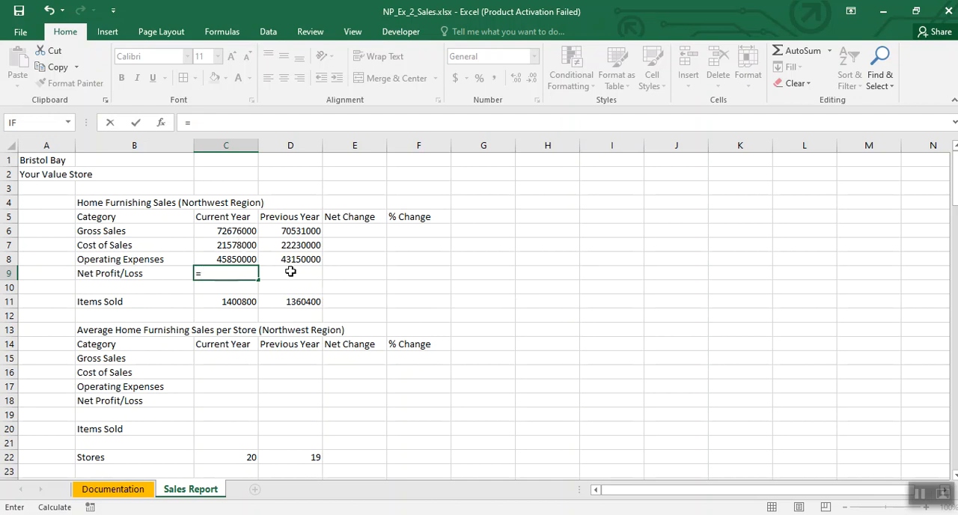
left_click(231, 229)
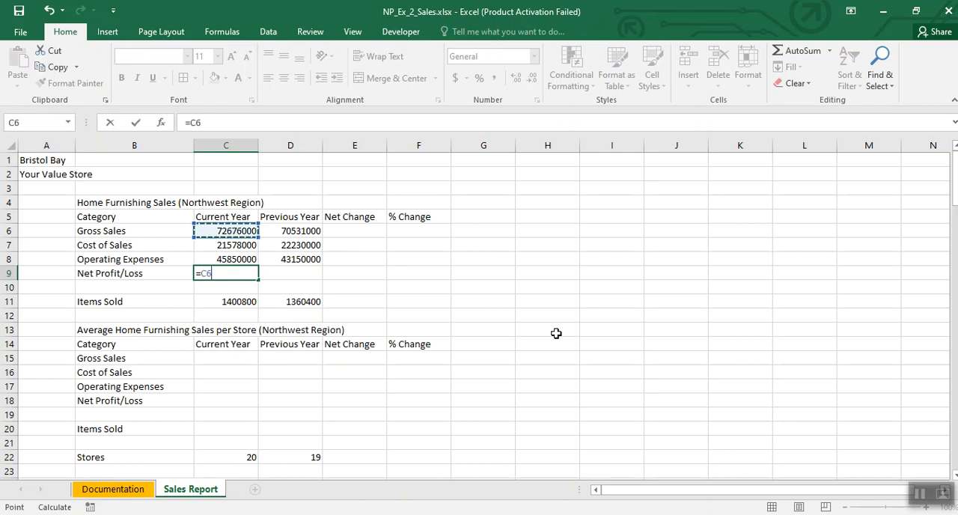
type("-(")
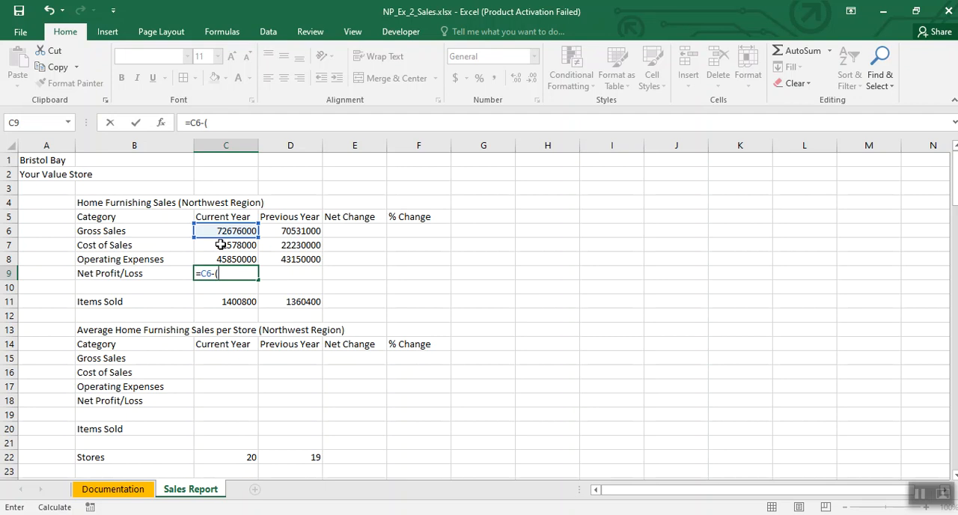
left_click(220, 244)
type("+")
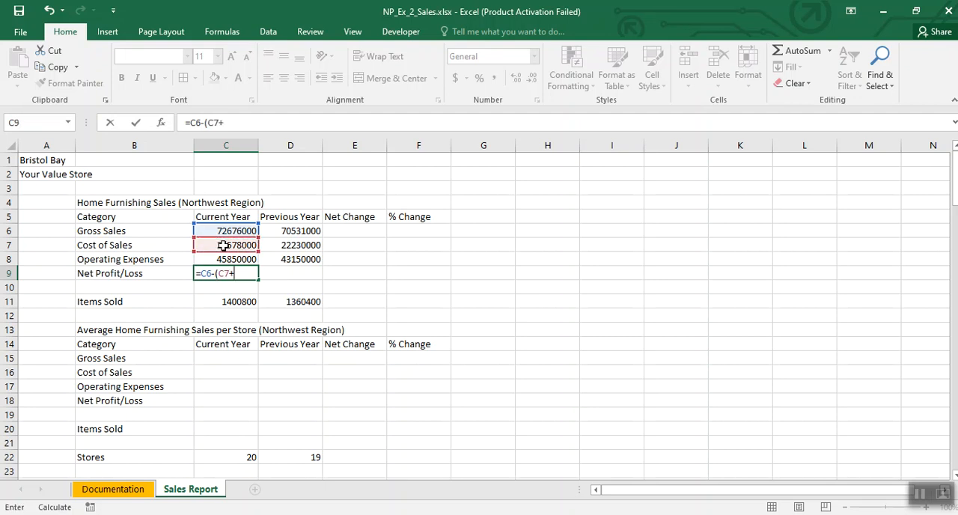
left_click(225, 257)
type(")")
key("Return")
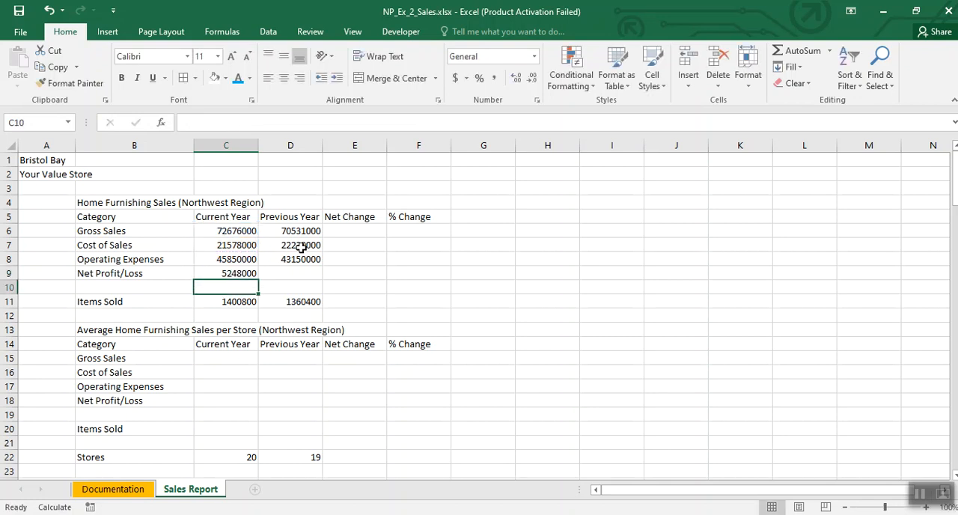
Step: Fill the Net Profit/Loss formula from C9 into the Previous Year cell D9 and check the copied formula
left_click(223, 271)
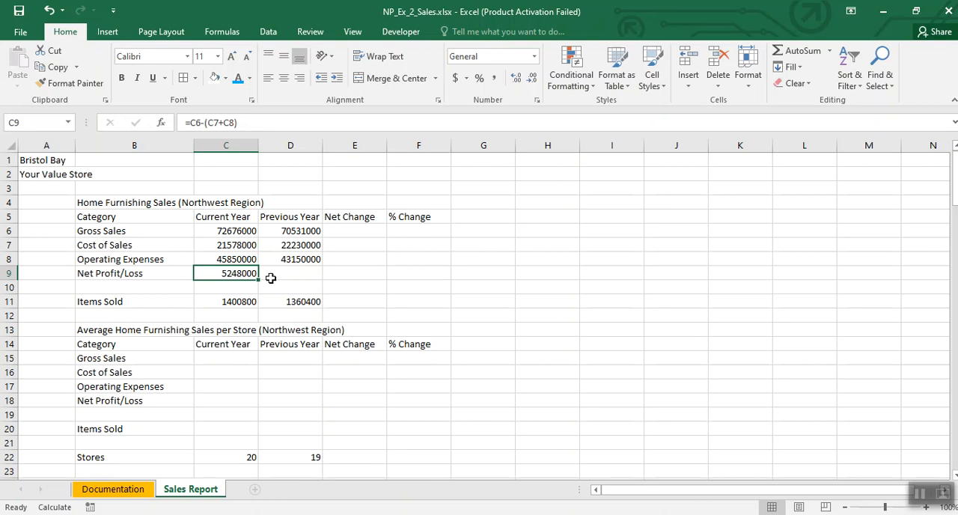
left_click_drag(259, 279, 316, 281)
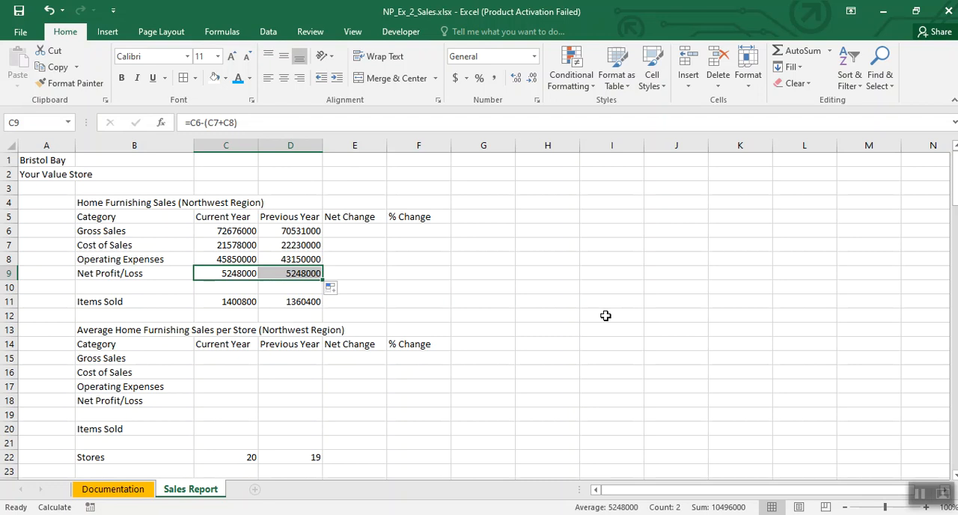
left_click(500, 298)
left_click(299, 276)
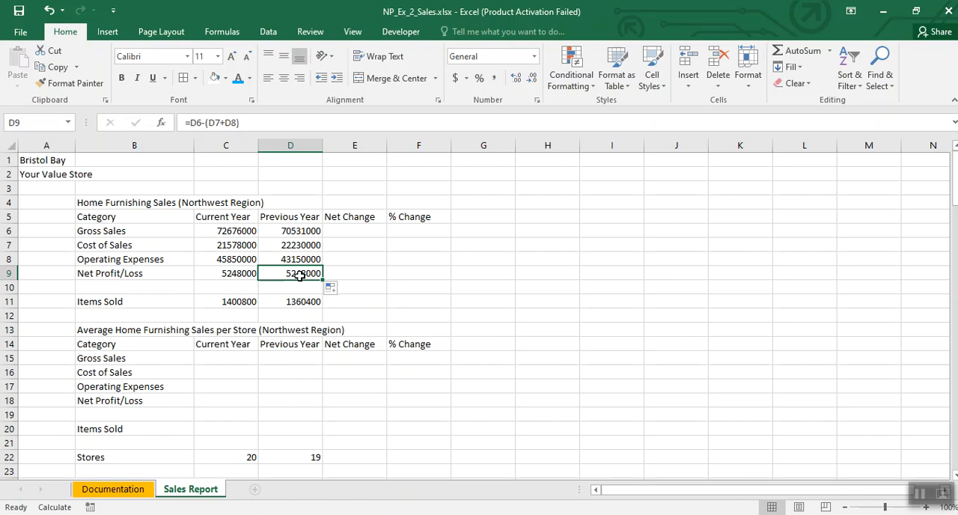
Step: Set the workbook's calculation option to Automatic so the Previous Year Net Profit/Loss recalculates
left_click(269, 32)
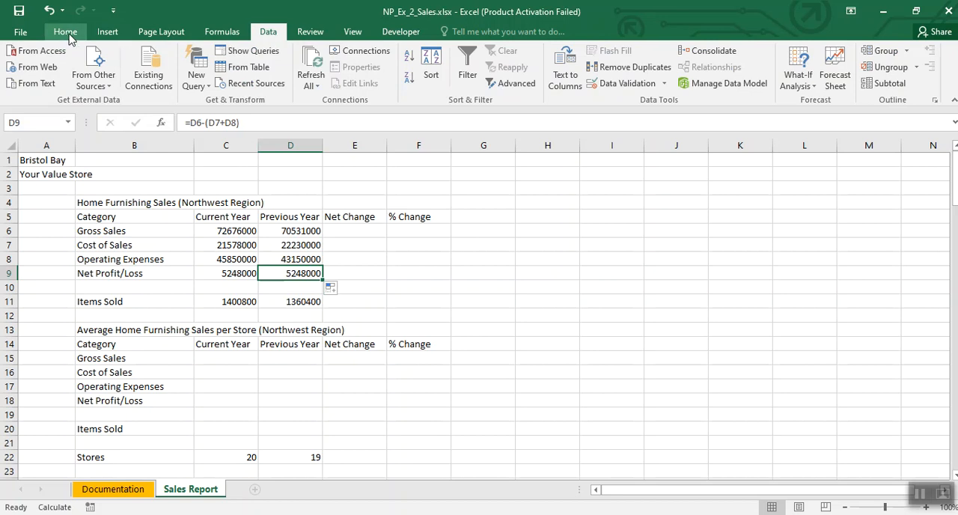
left_click(915, 495)
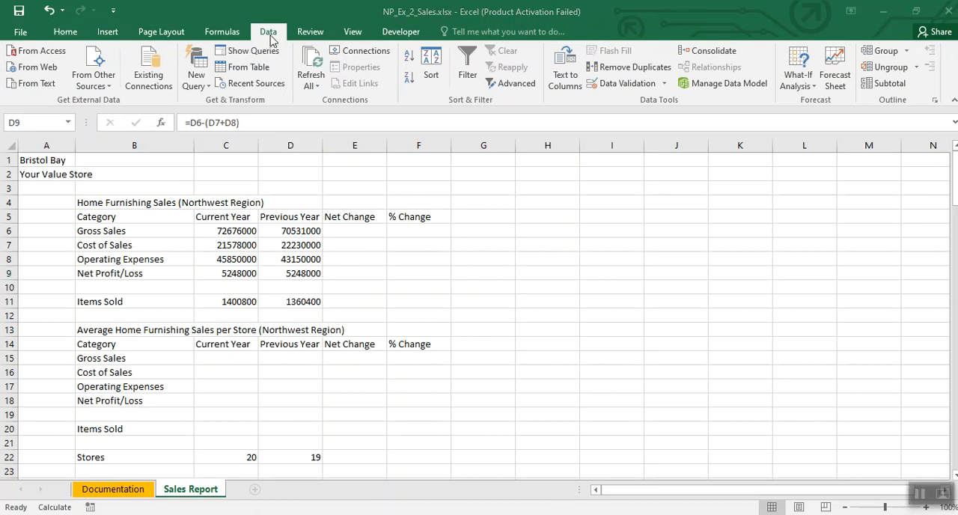
left_click(296, 271)
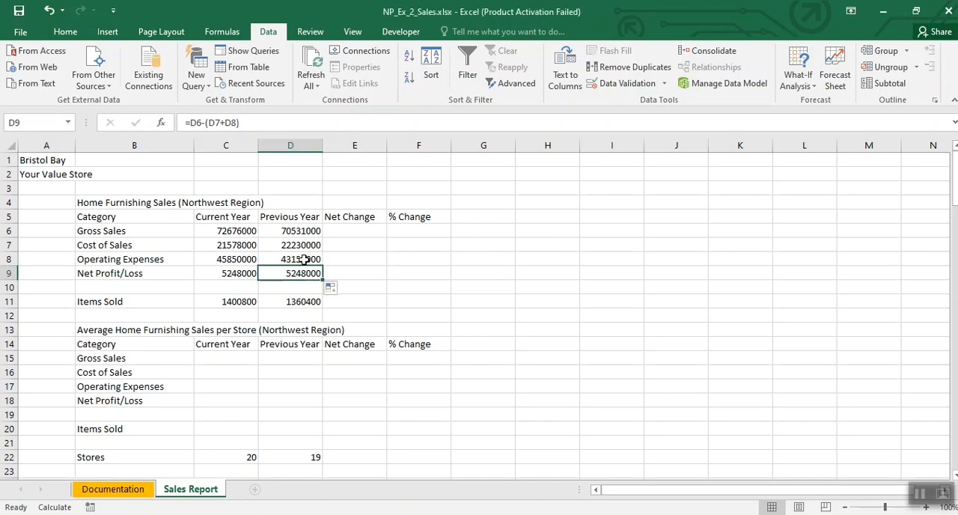
left_click(225, 34)
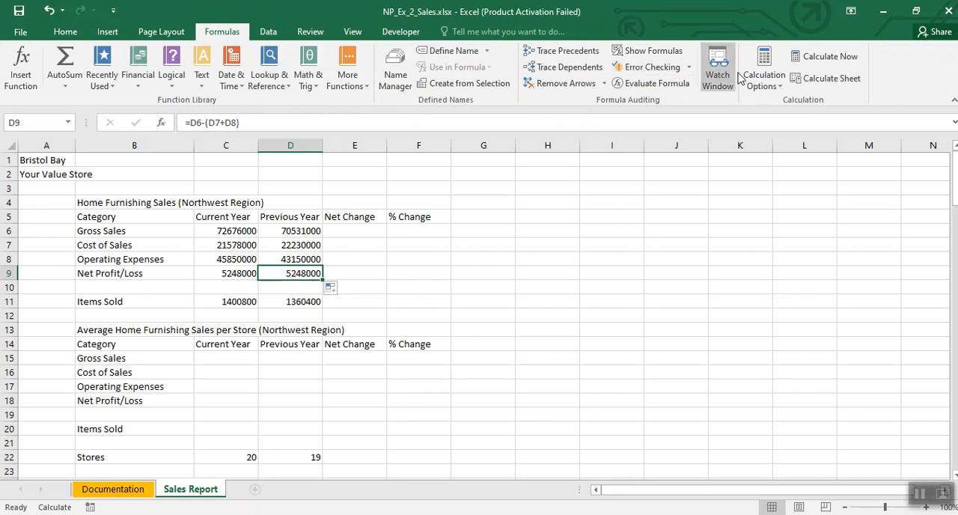
left_click(761, 81)
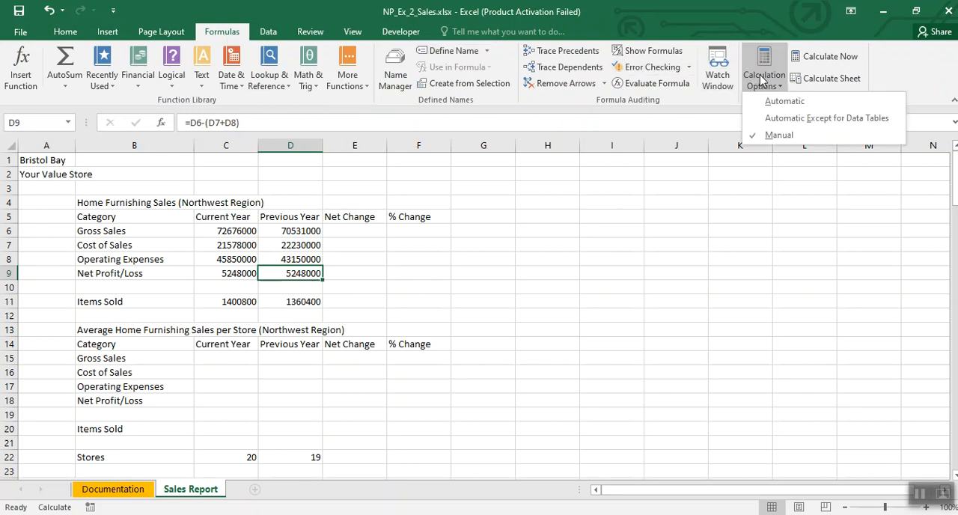
left_click(780, 106)
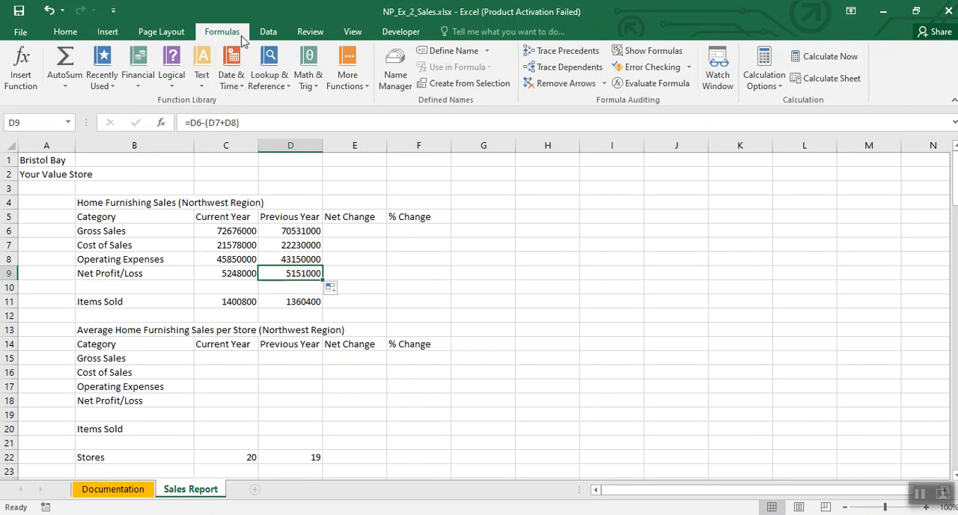
left_click(770, 85)
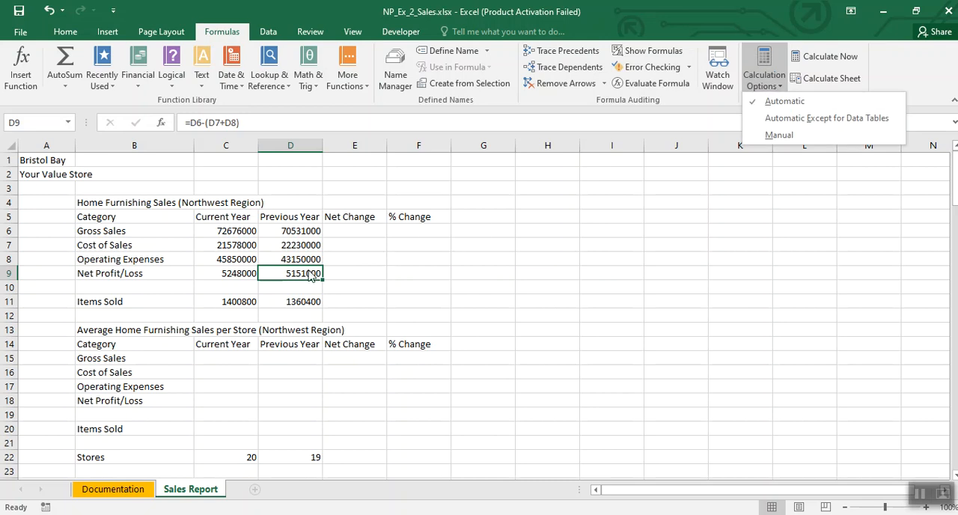
left_click(678, 348)
left_click(646, 334)
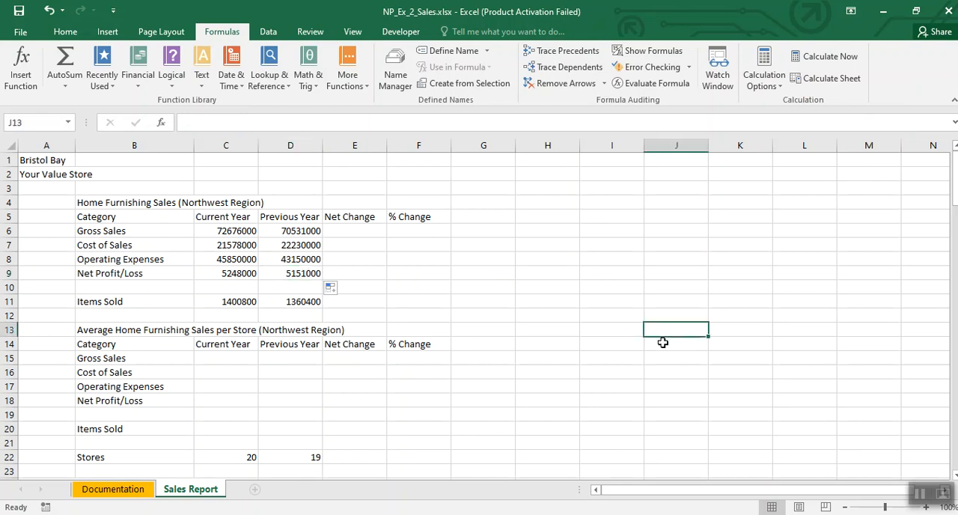
left_click(918, 490)
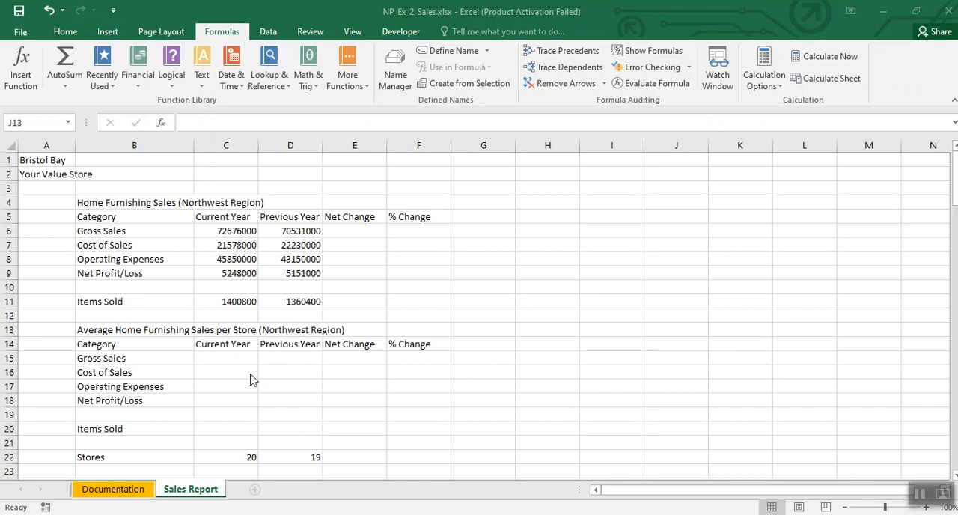
Step: Enter the scratch values 72676000 in I8 and 20 in I9, and clear both cells again
left_click(224, 363)
left_click(225, 362)
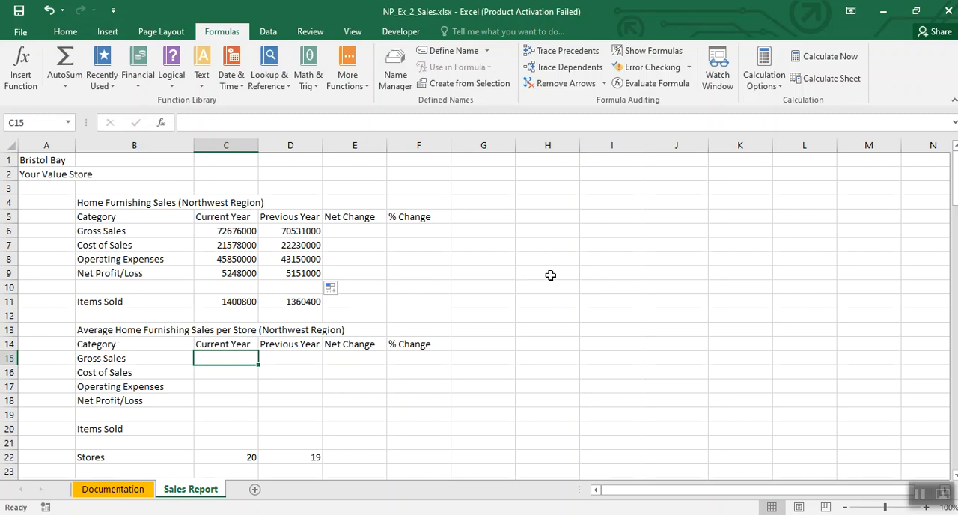
left_click(600, 260)
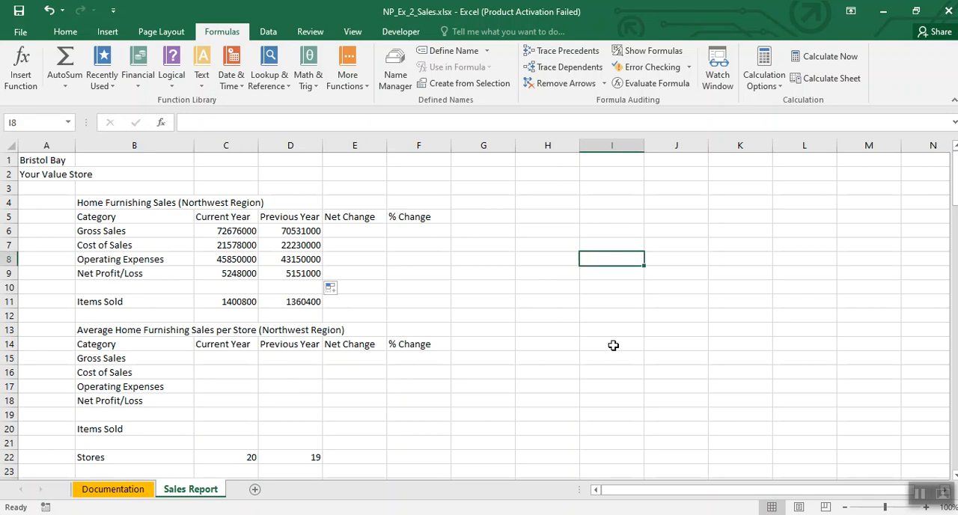
type("7267")
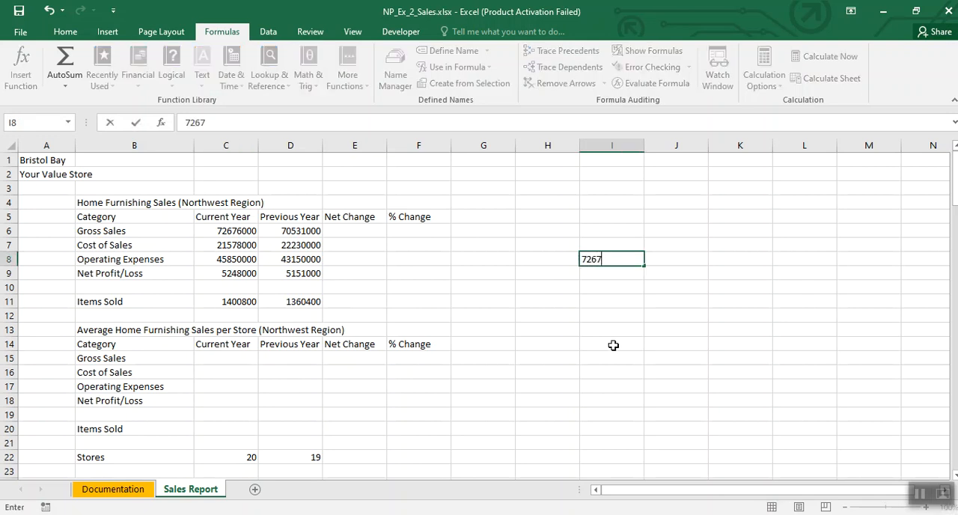
type("6000")
key("Return")
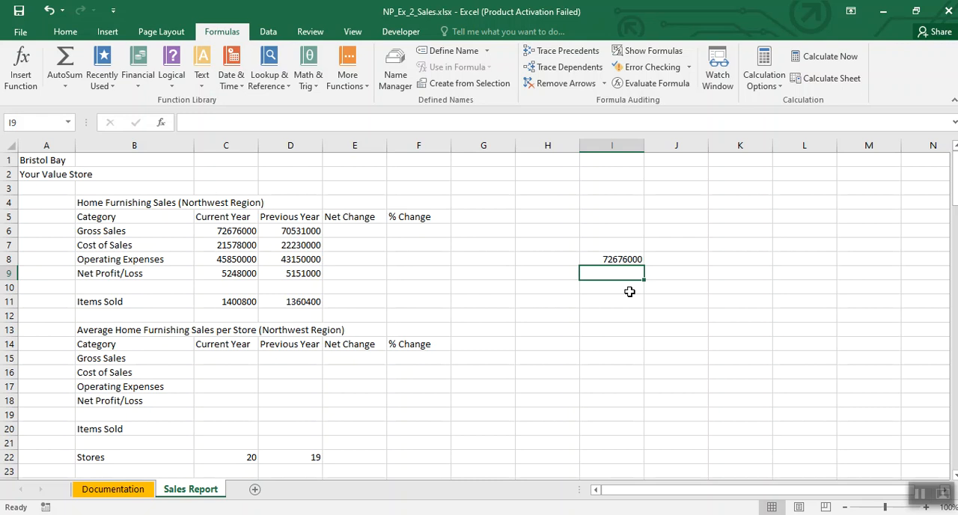
type("20")
key("Return")
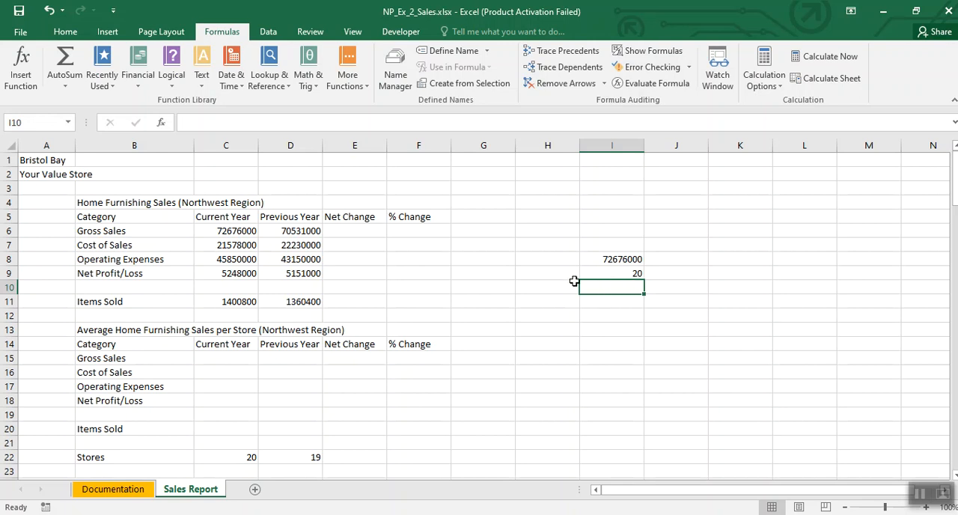
left_click_drag(606, 259, 607, 275)
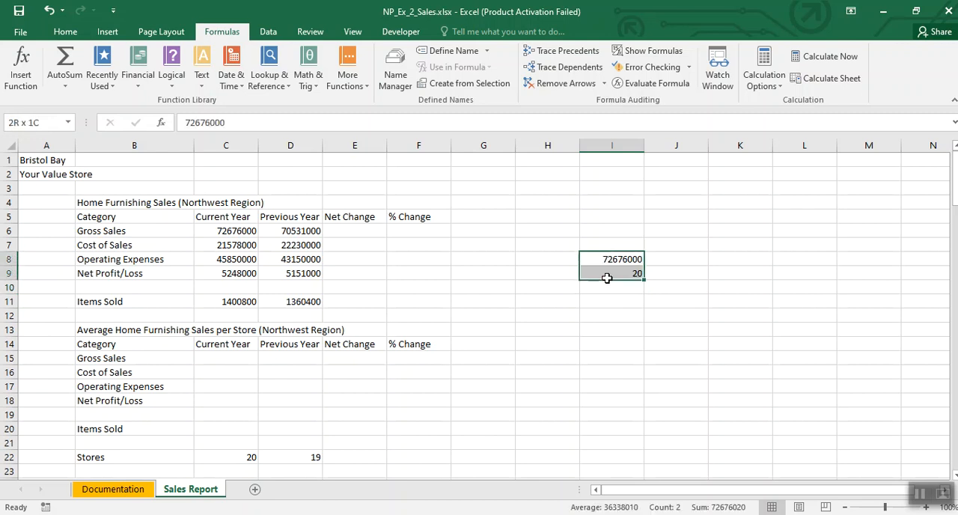
key("Delete")
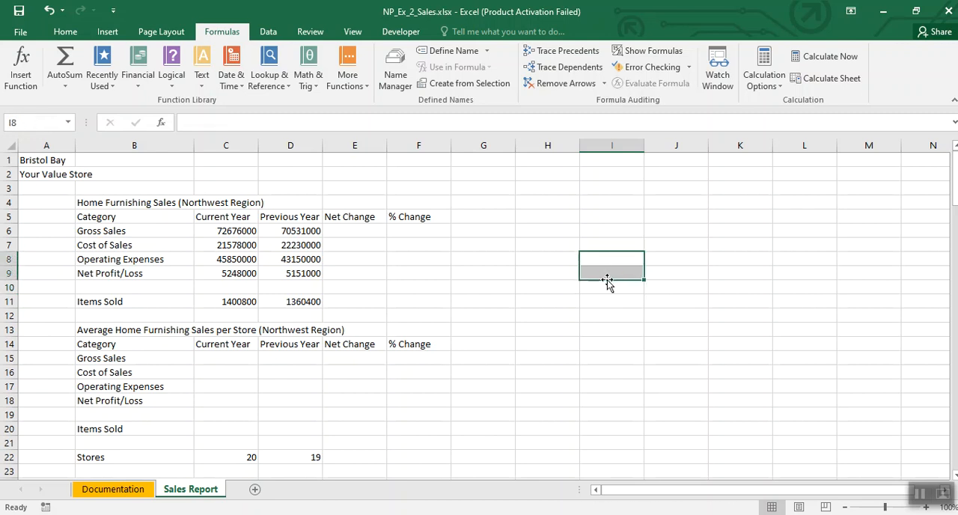
Step: Calculate the current year's average Gross Sales per store in C15 with the formula =C6/C22 and review its cell references
left_click(236, 358)
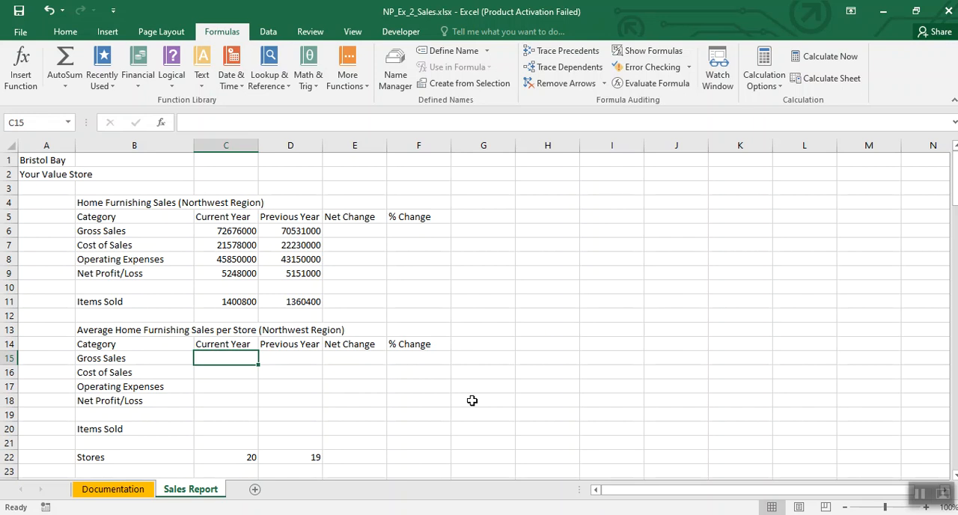
type("=")
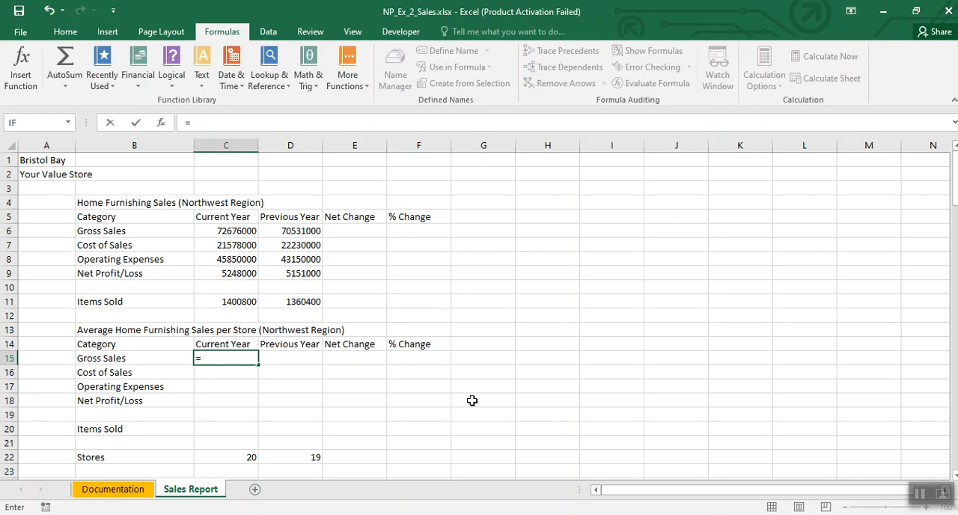
left_click(250, 231)
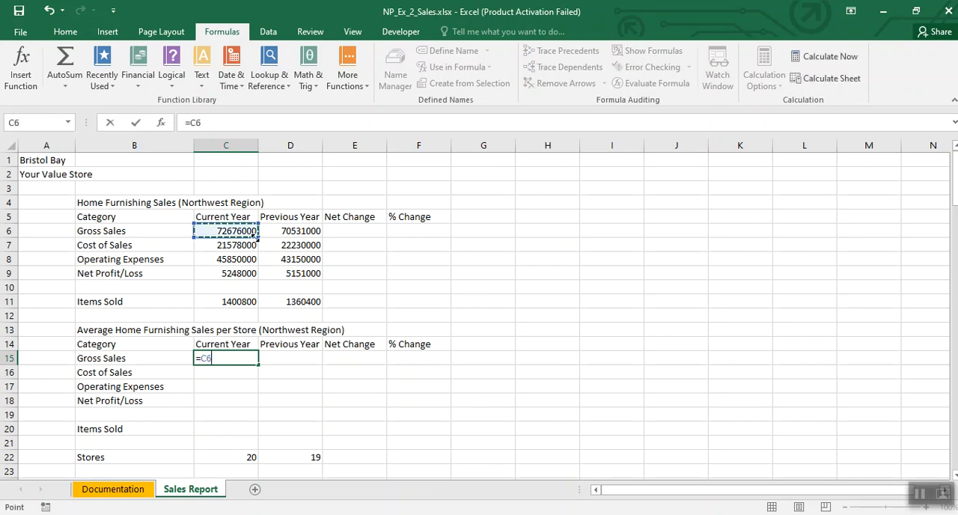
type("/")
left_click(214, 456)
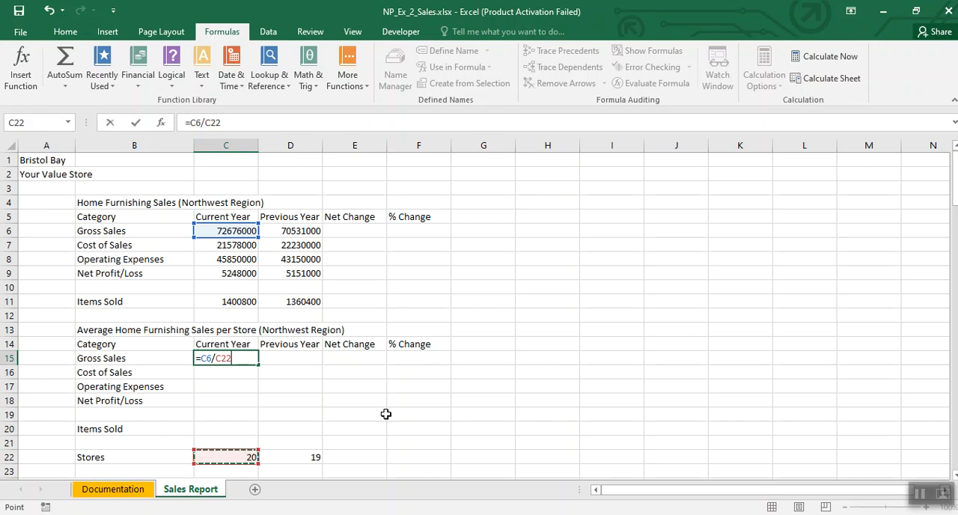
key("Return")
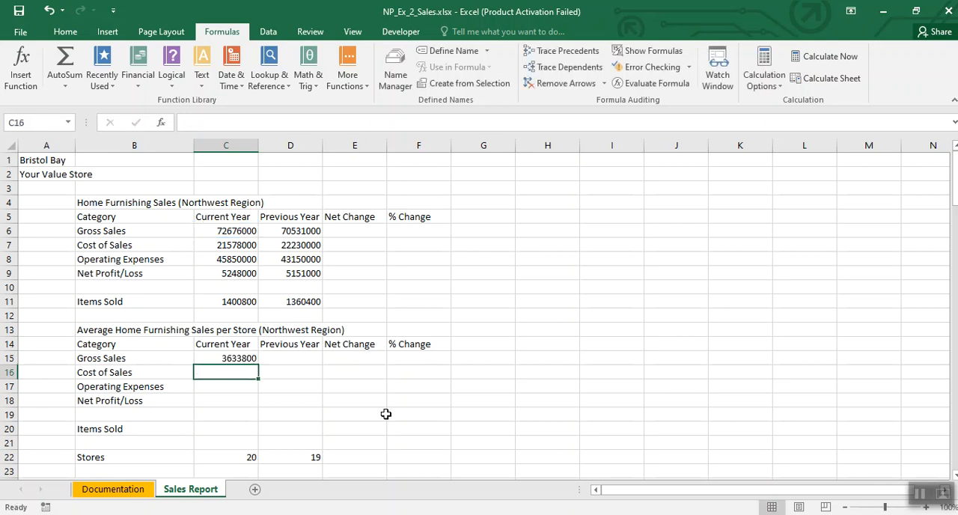
left_click(238, 354)
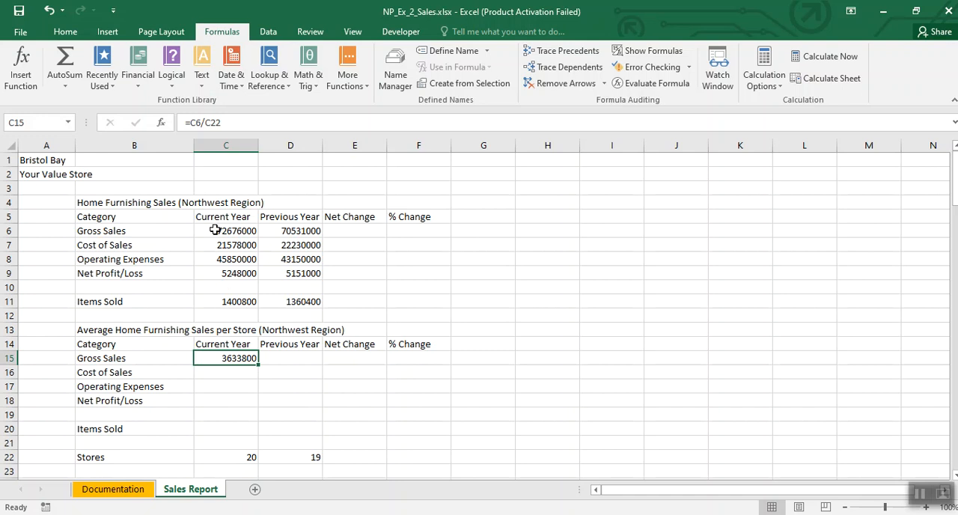
left_click_drag(185, 122, 224, 122)
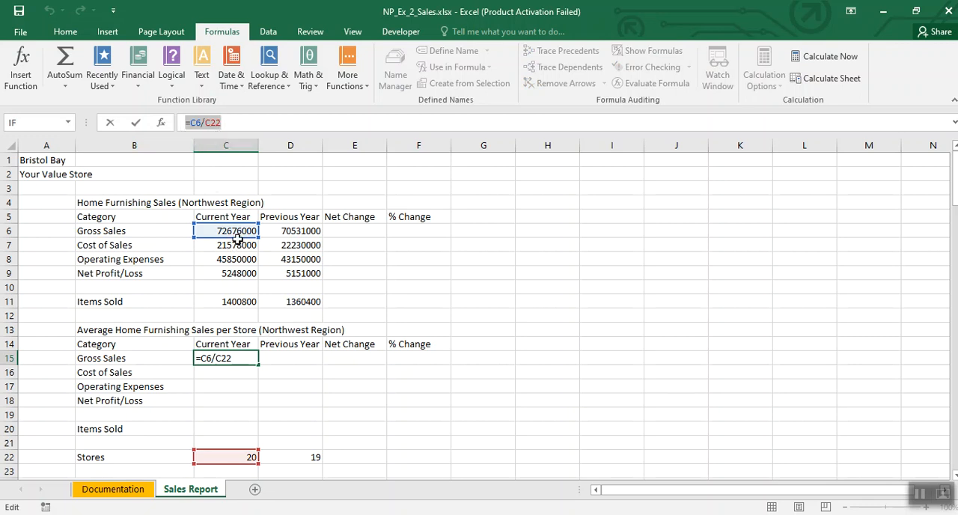
key("Return")
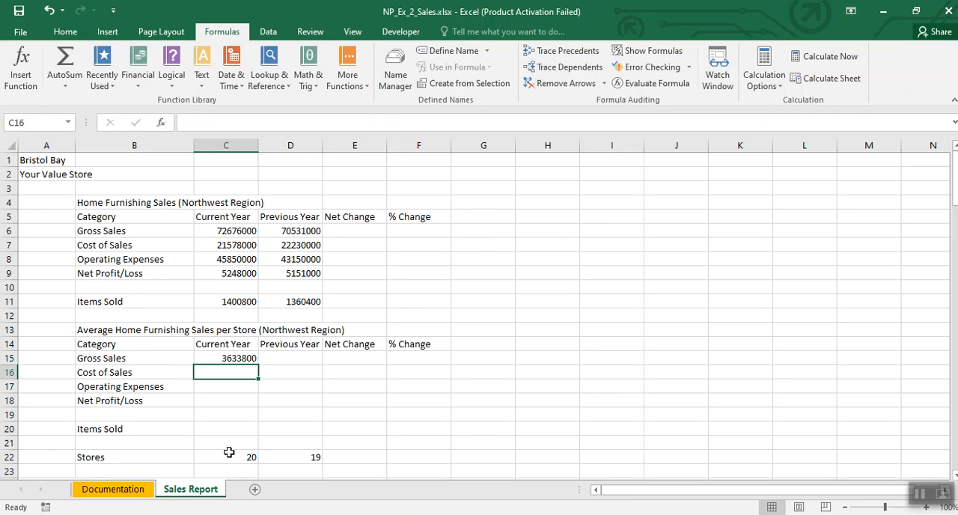
Step: Calculate the current year's average Cost of Sales per store in C16 with the formula =C7/C22
type("=")
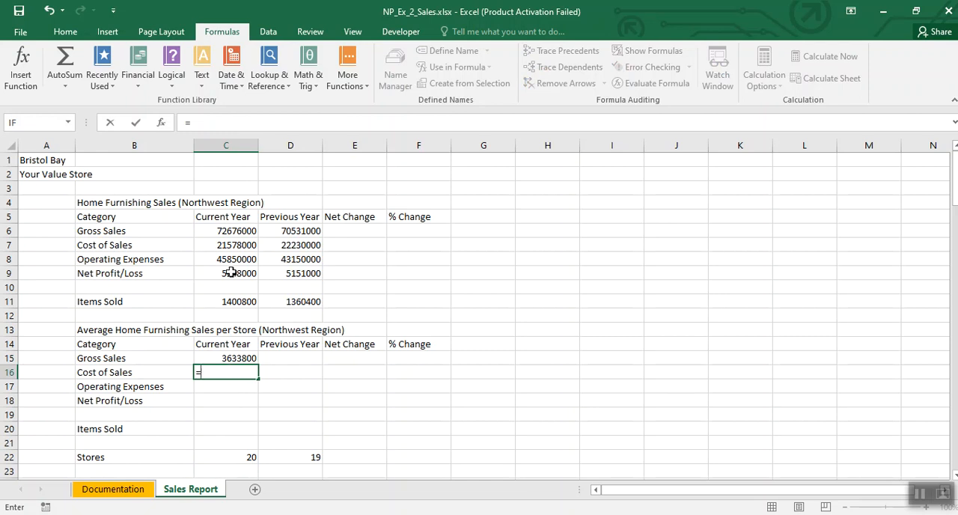
left_click(232, 245)
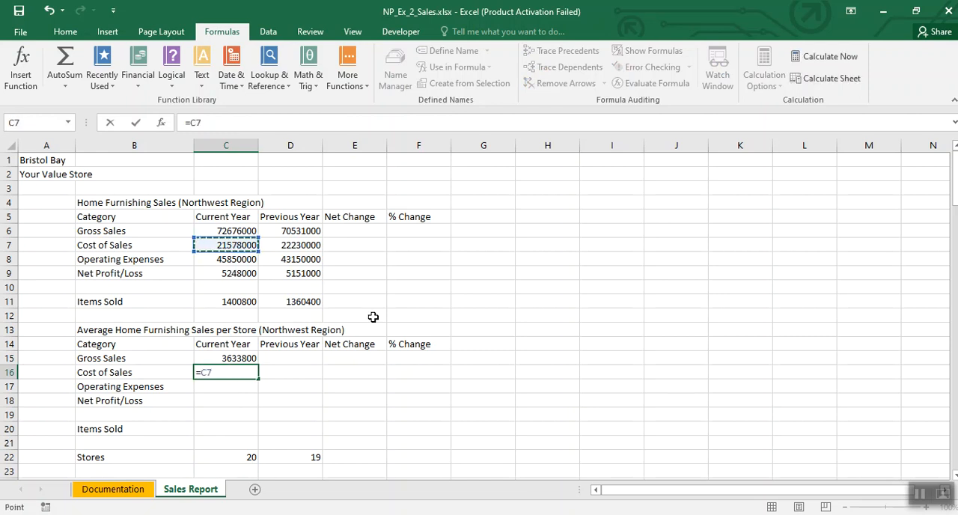
type("/")
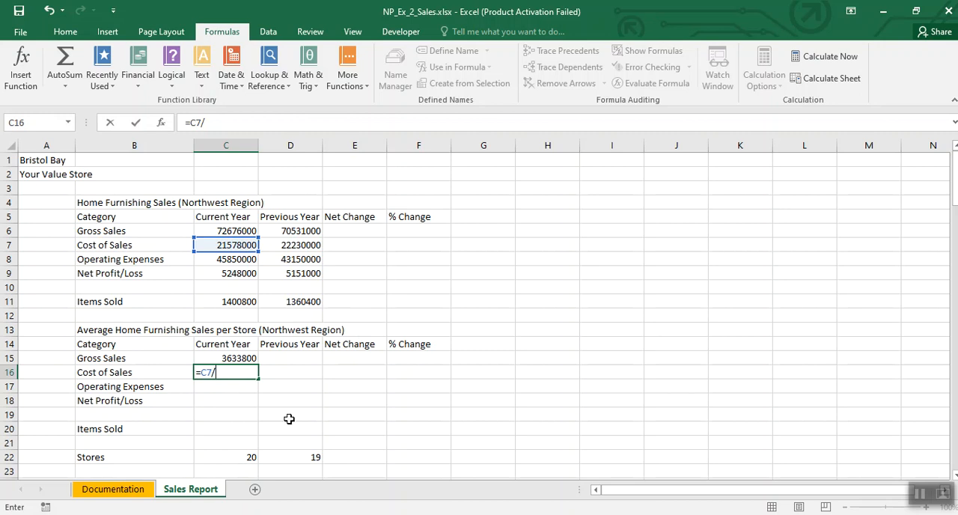
left_click(244, 455)
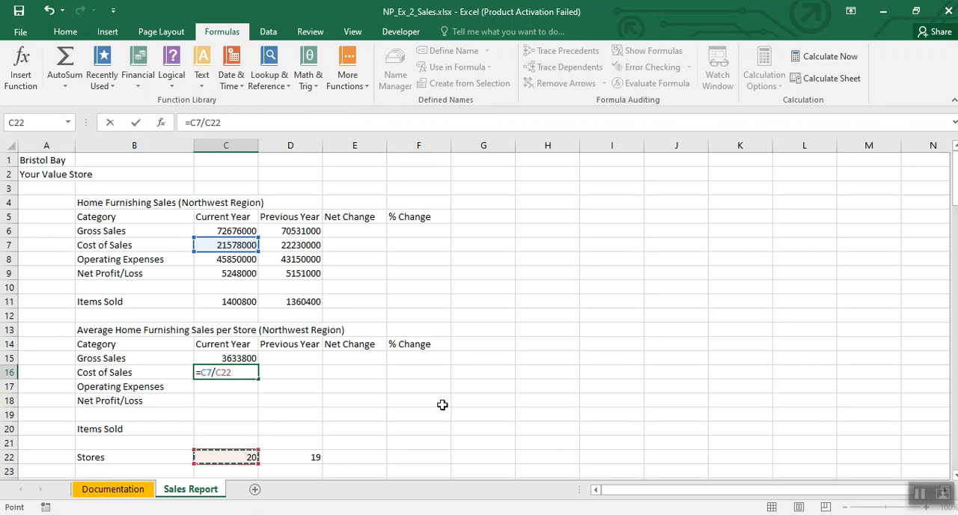
key("Return")
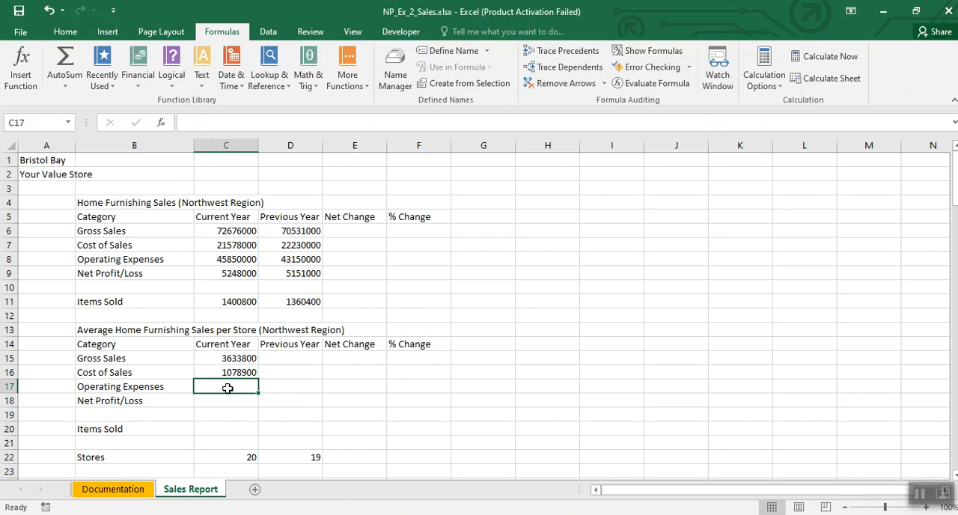
Step: Calculate the current year's average Operating Expenses per store in C17 with the formula =C8/C22
type("=")
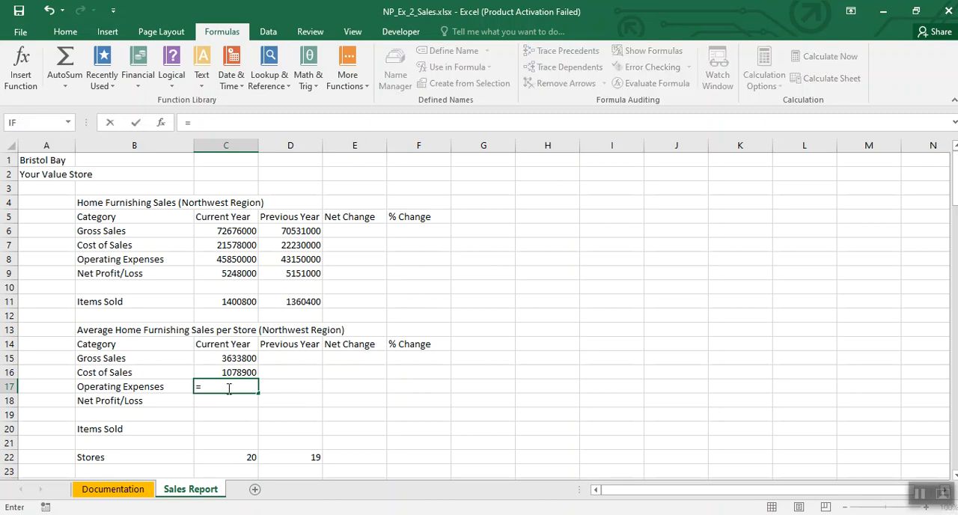
left_click(226, 258)
type("/")
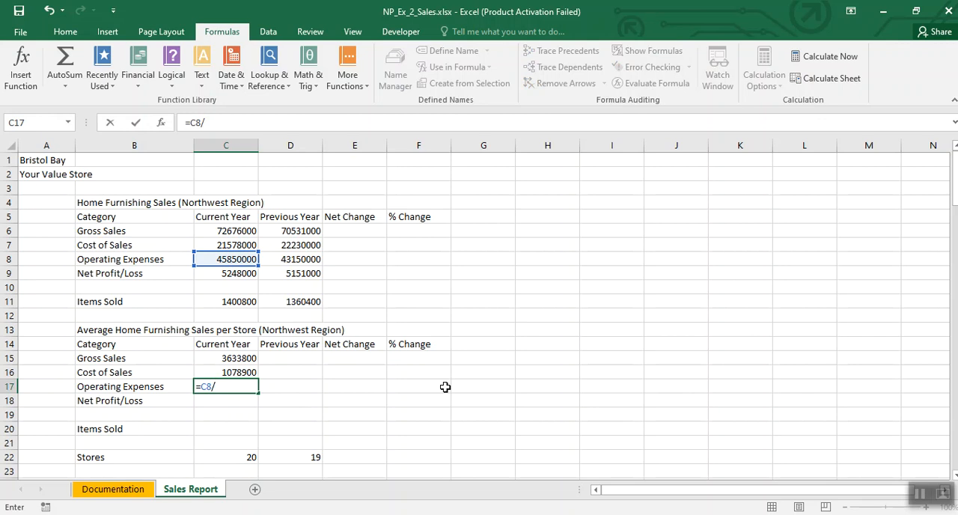
left_click(241, 454)
key("Return")
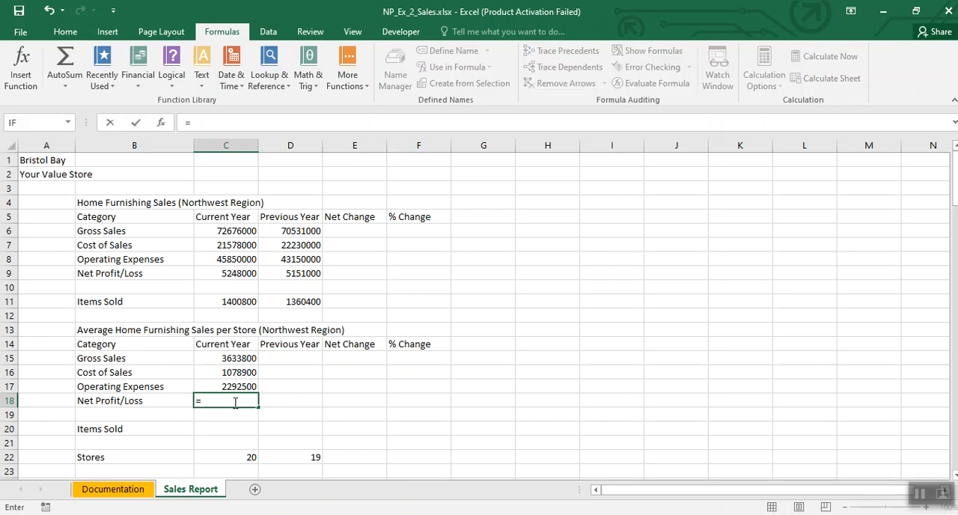
Step: Calculate the current year's average Net Profit/Loss per store in C18 with the formula =C9/C22
left_click(240, 272)
type("/")
left_click(252, 455)
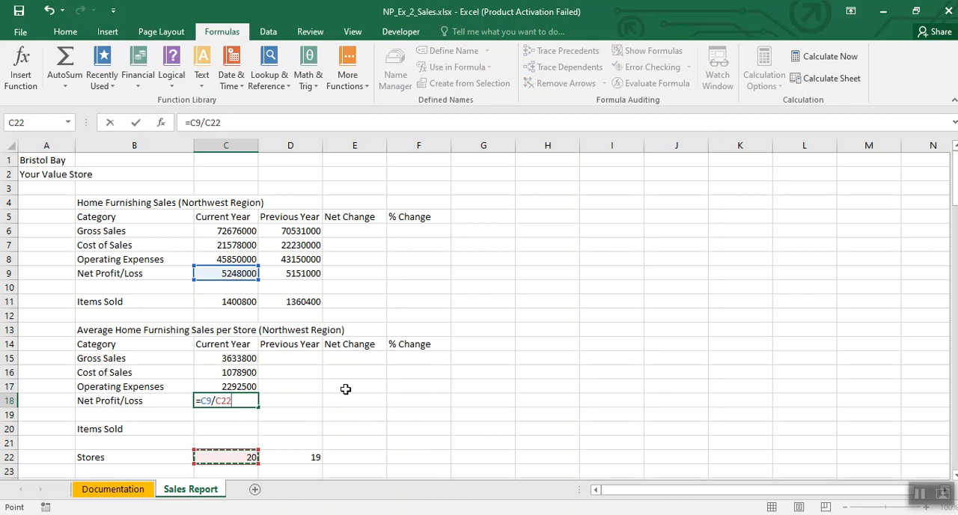
key("Return")
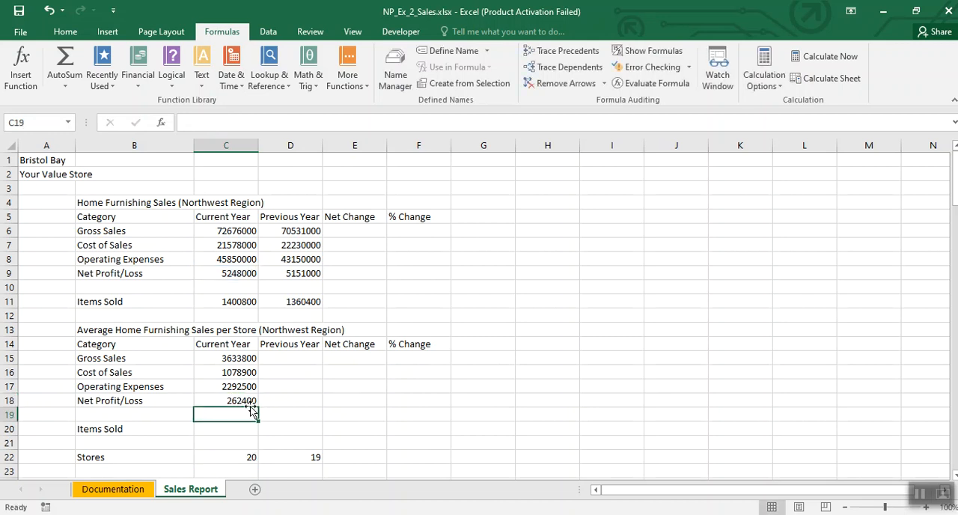
Step: Calculate the current year's average Items Sold per store in C20 with the formula =C11/C22
left_click(241, 430)
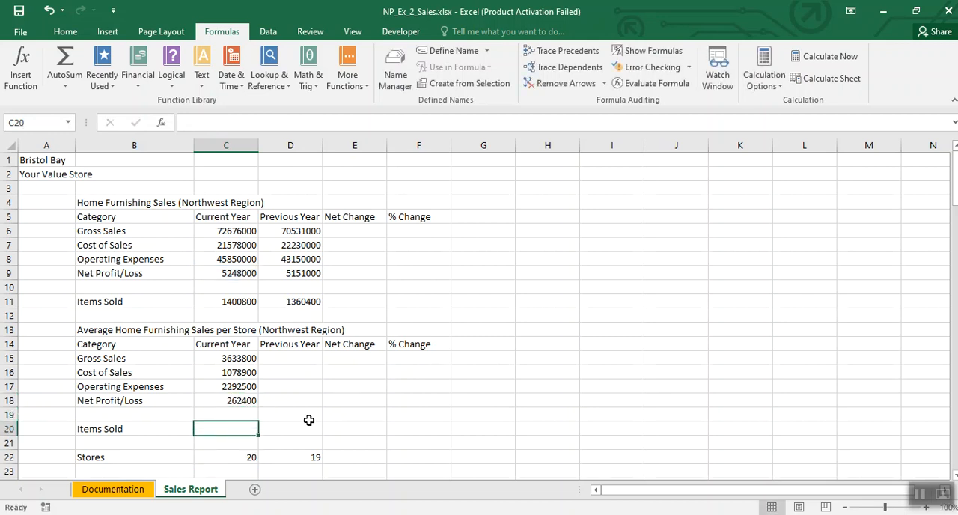
type("=")
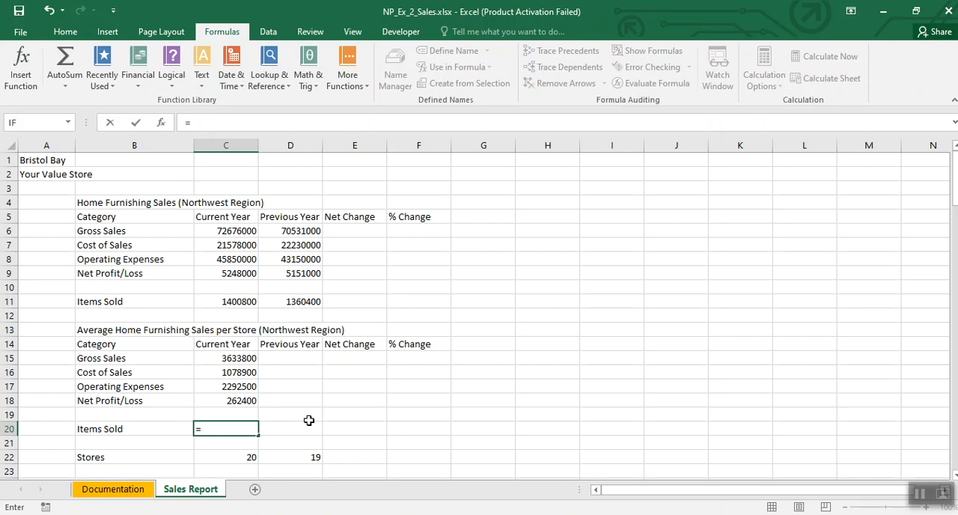
left_click(234, 302)
type("/")
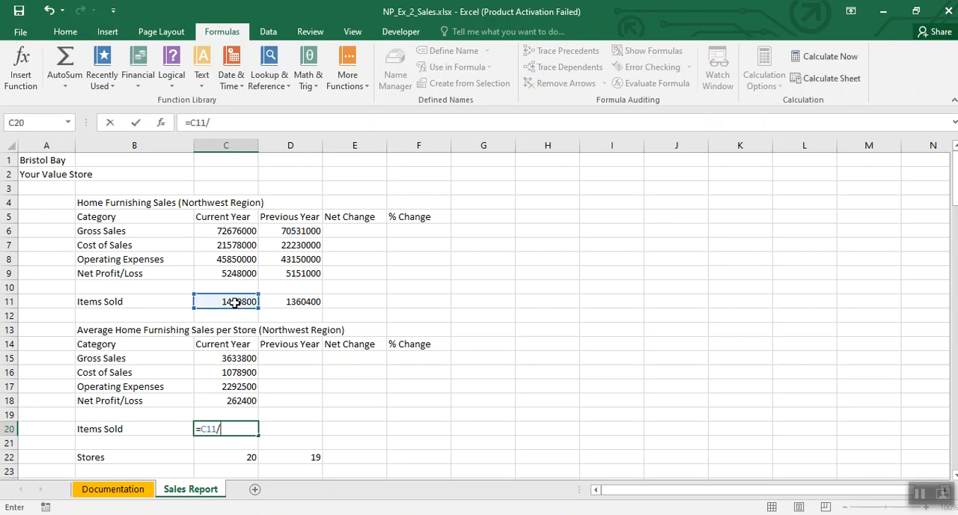
left_click(234, 458)
key("Return")
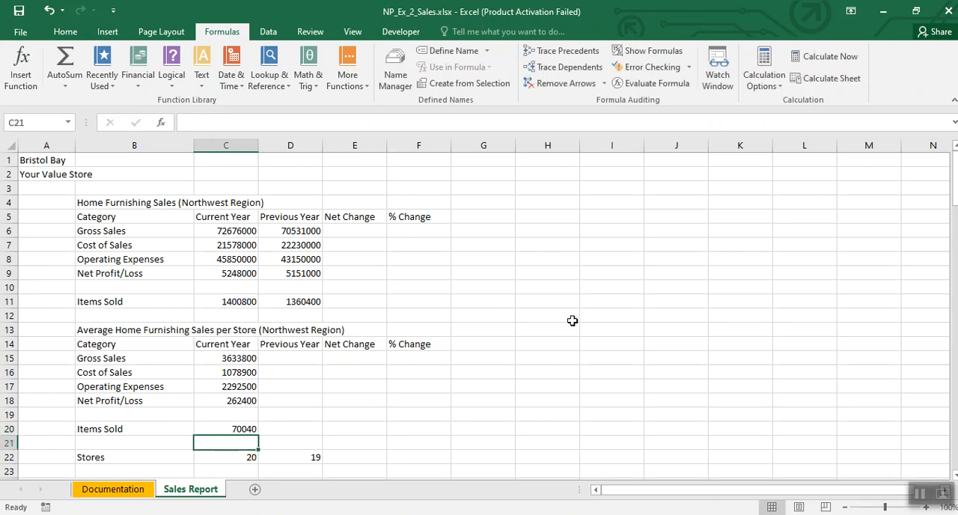
left_click(382, 413)
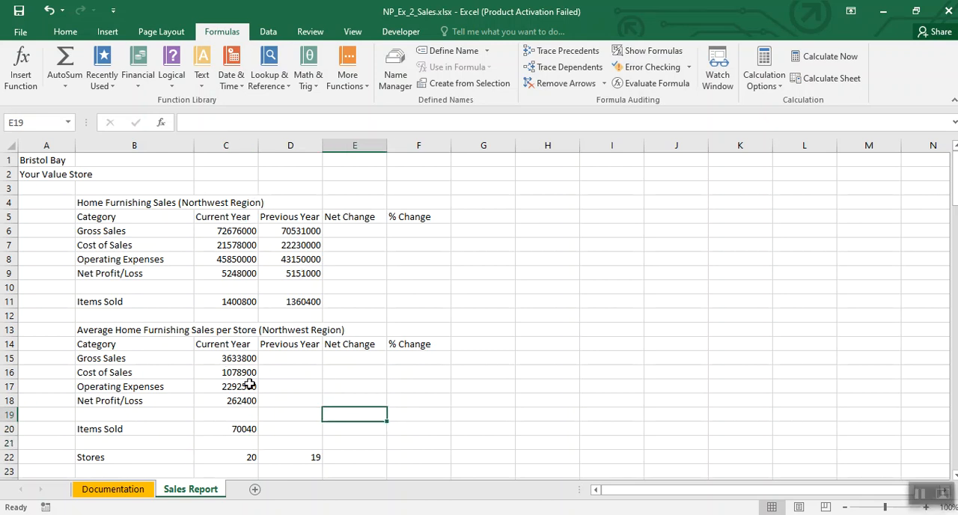
left_click(920, 496)
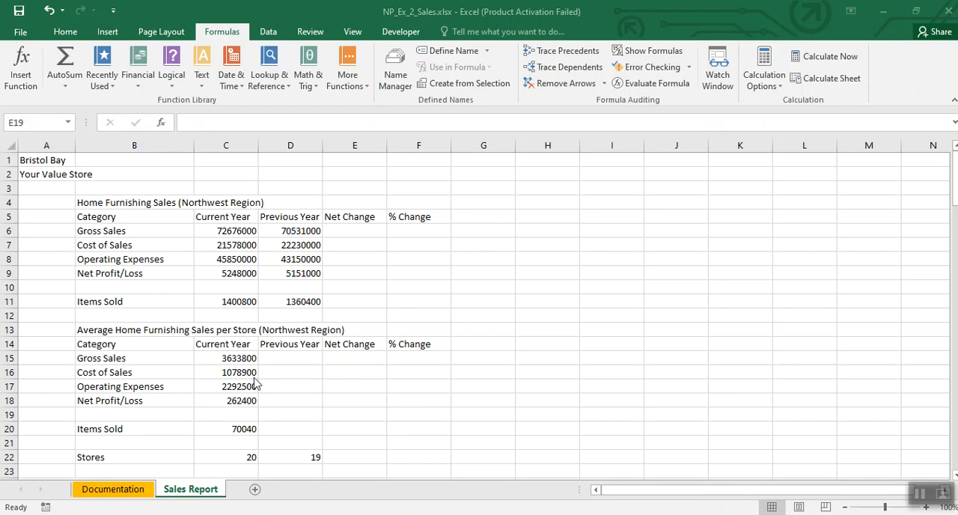
Step: Enter the scratch note C15:C20 in I11 and fill the average formulas from C15:C20 into the Previous Year cells D15:D20
left_click(599, 304)
type("C15:C20")
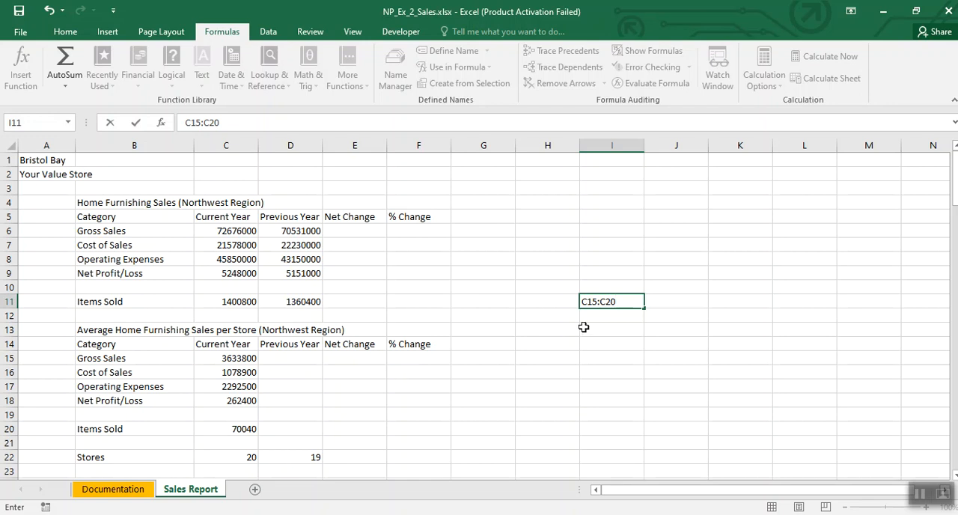
left_click_drag(229, 358, 229, 430)
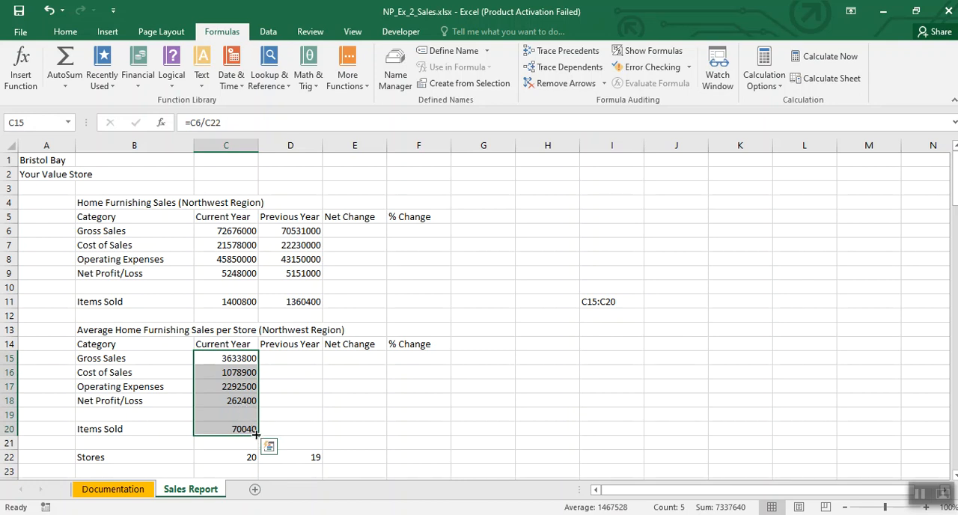
left_click_drag(257, 431, 334, 433)
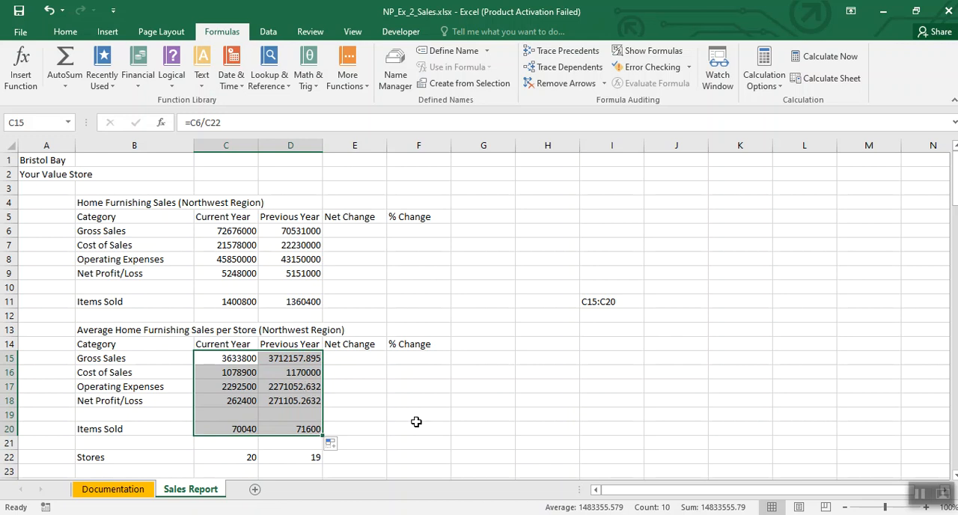
left_click(384, 415)
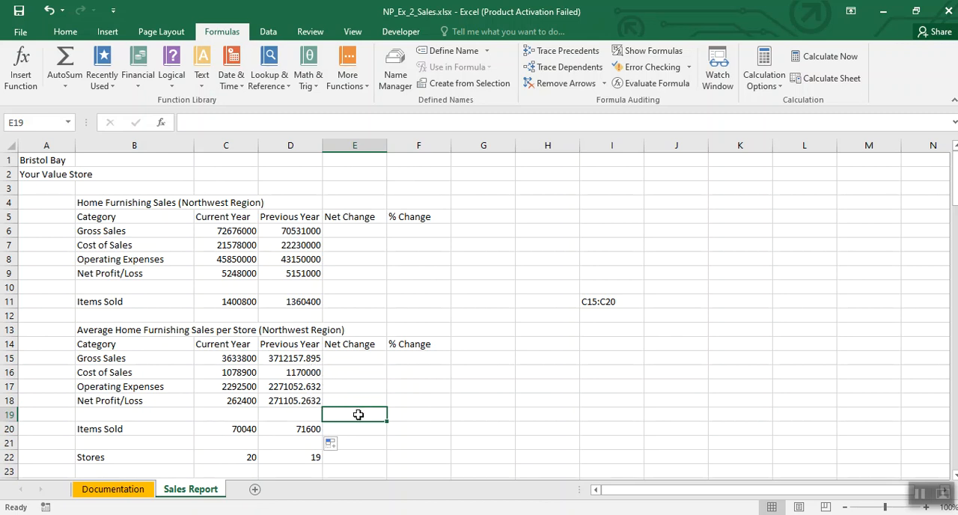
Step: Reduce the Previous Year averages in D15:D20 to zero decimal places
left_click_drag(289, 360, 293, 425)
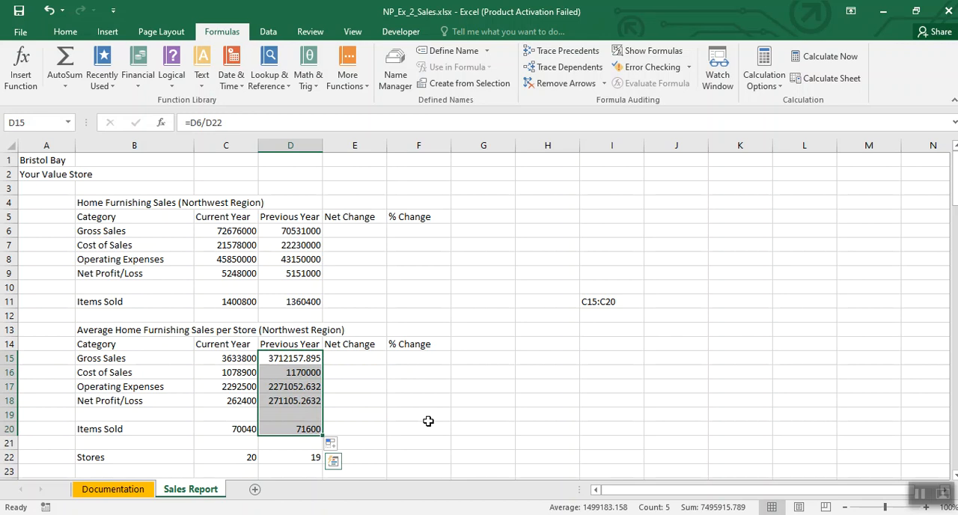
left_click(65, 32)
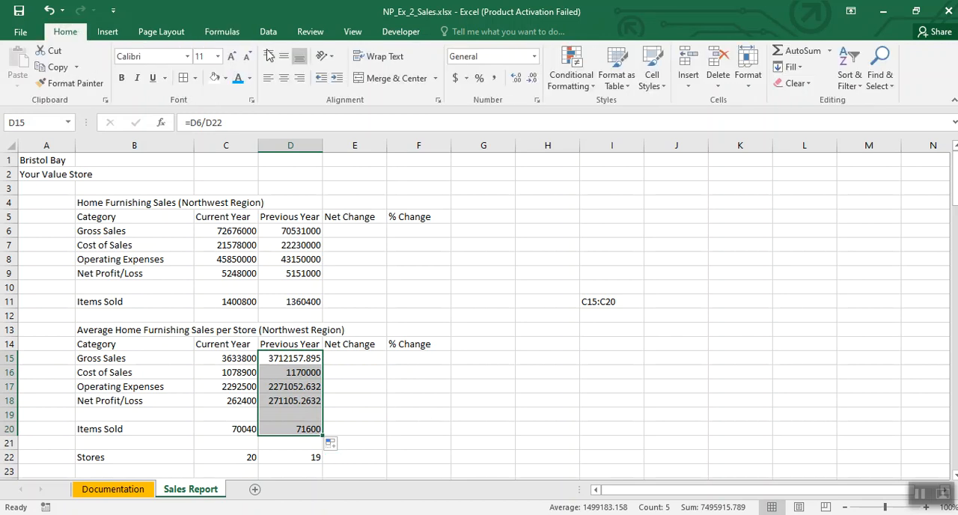
left_click(532, 78)
left_click(532, 78)
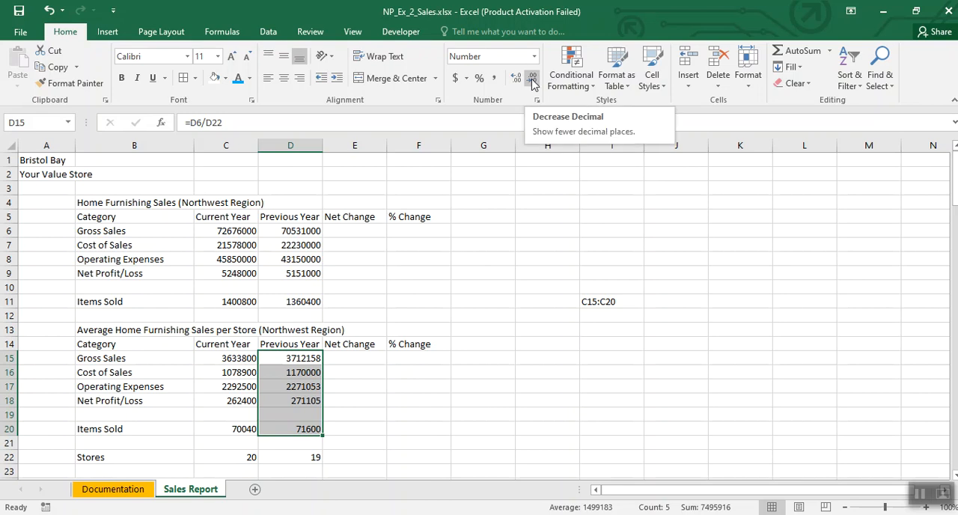
Step: Clear the scratch note C15:C20 from cell I11
left_click(602, 302)
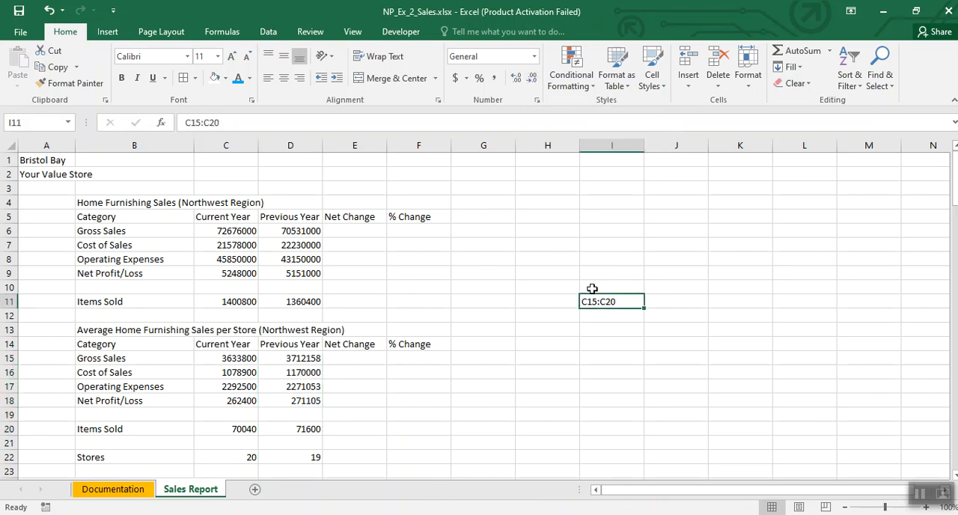
key("Delete")
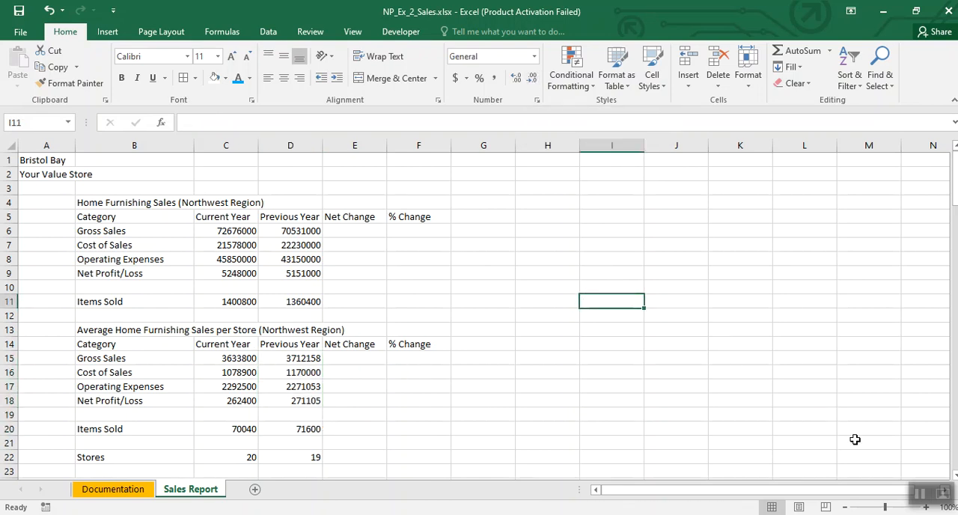
left_click(919, 500)
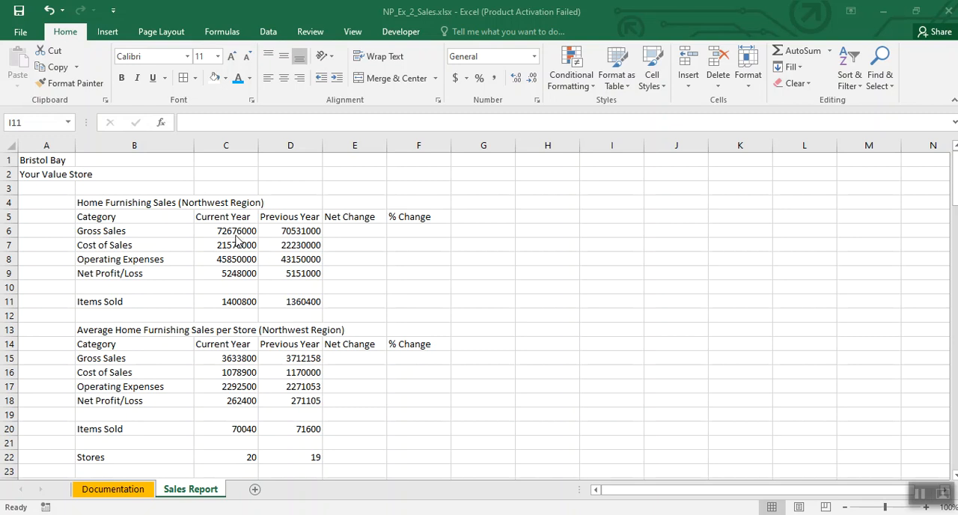
Step: Calculate the Gross Sales net change in E6 with the formula =C6-D6
left_click(342, 232)
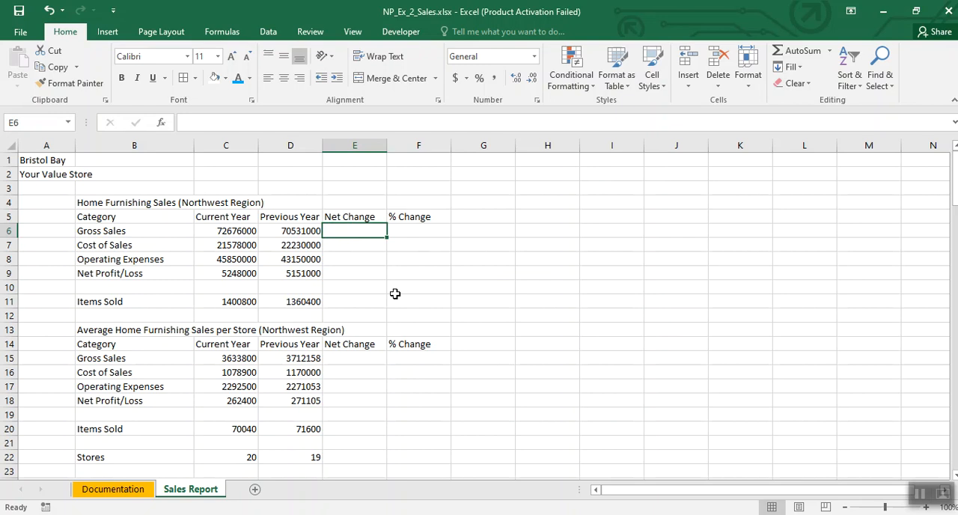
type("=")
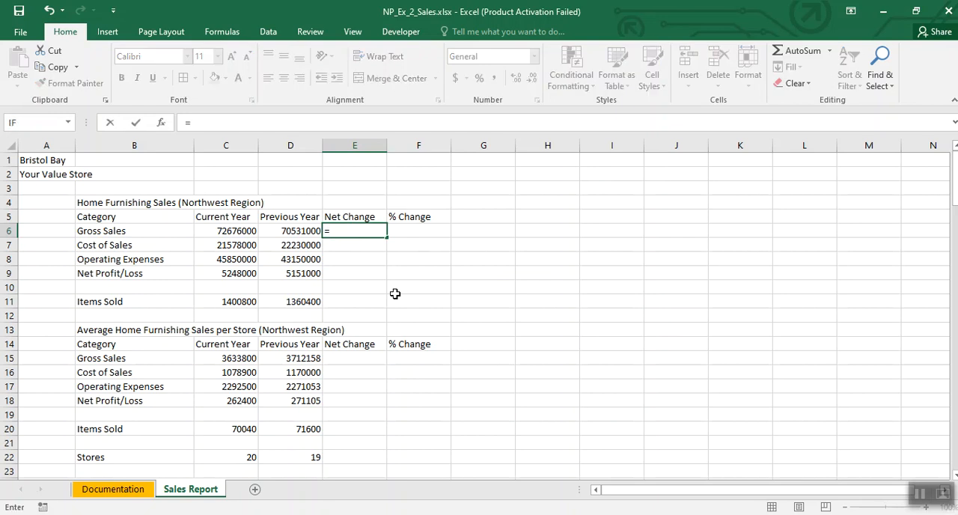
left_click(231, 231)
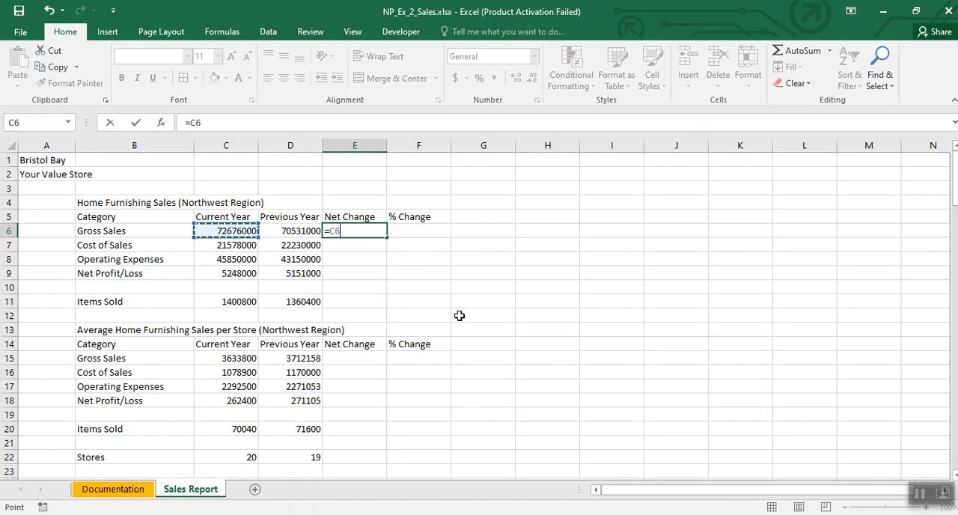
type("-")
left_click(286, 233)
key("Return")
left_click(360, 232)
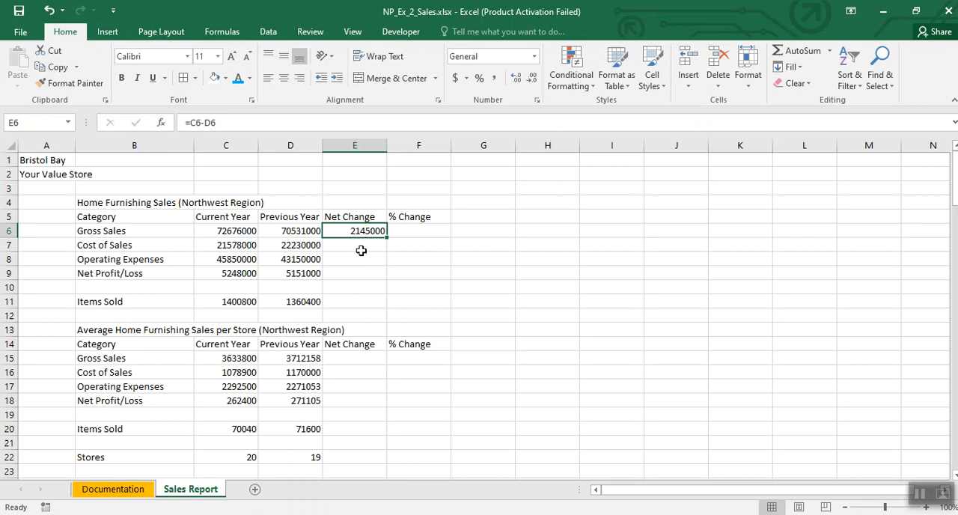
Step: Calculate the Gross Sales percent change in F6 with the formula =(C6-D6)/D6
left_click(408, 234)
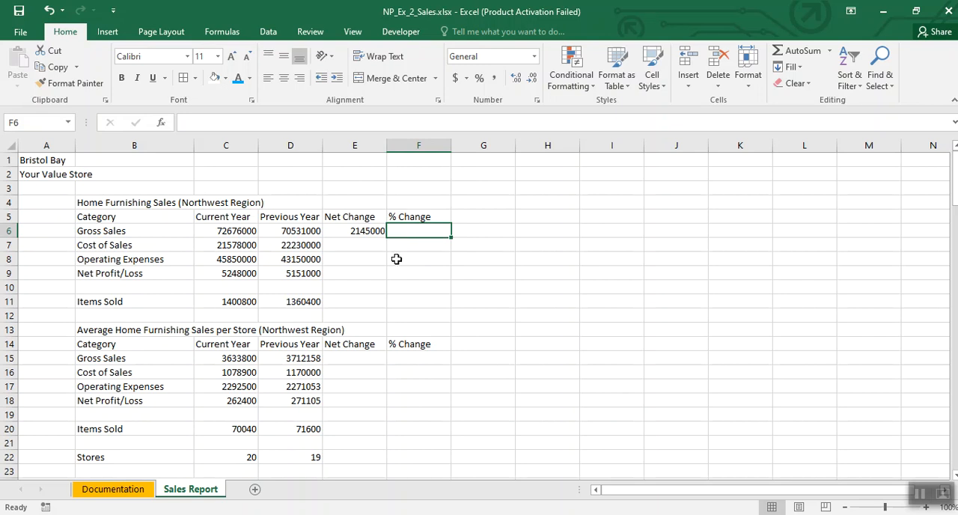
type("=")
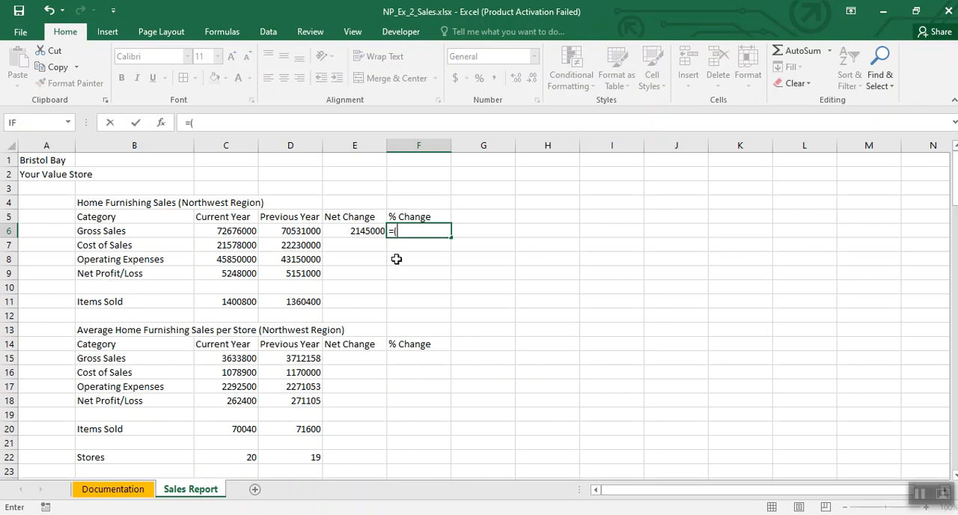
type("(")
left_click(236, 232)
type("-")
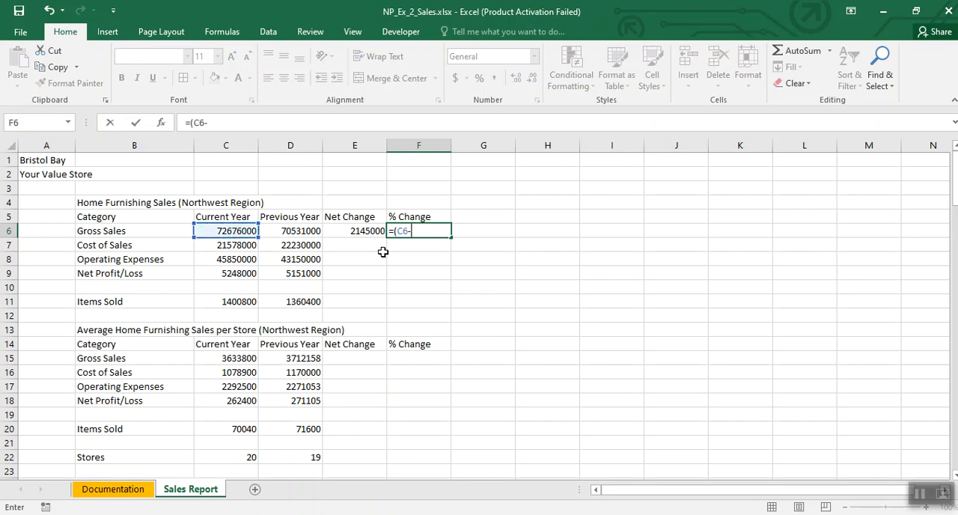
left_click(286, 234)
type(")")
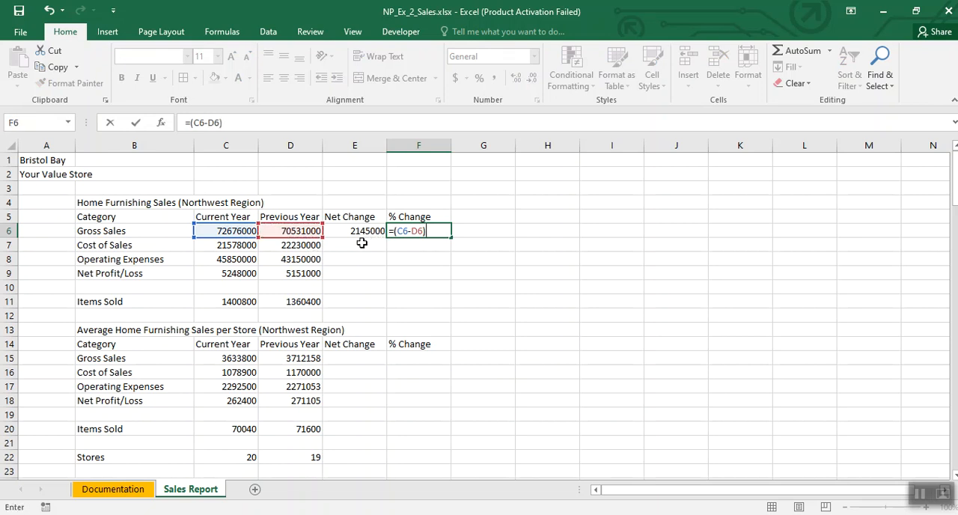
type("/")
left_click(292, 232)
key("ctrl+Return")
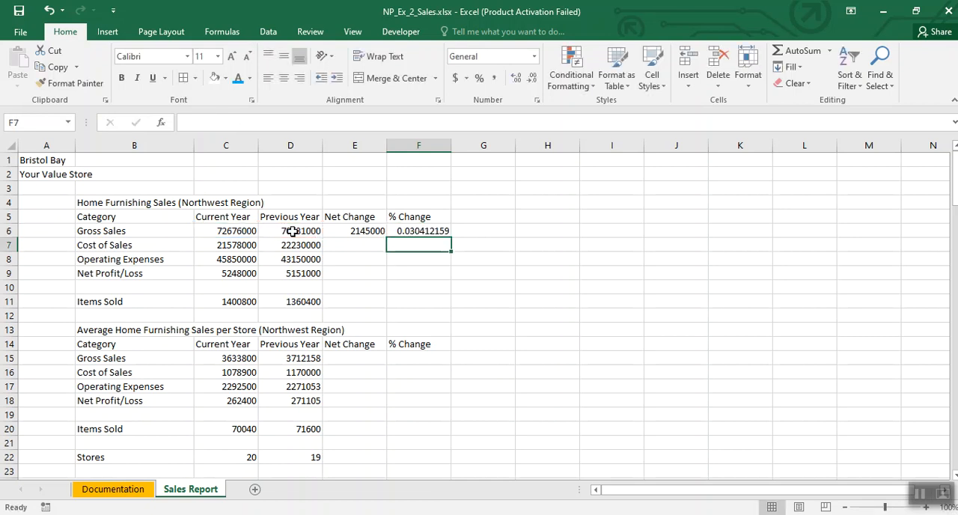
Step: Format the Gross Sales % Change cell F6 as a percentage with two decimal places
left_click(411, 231)
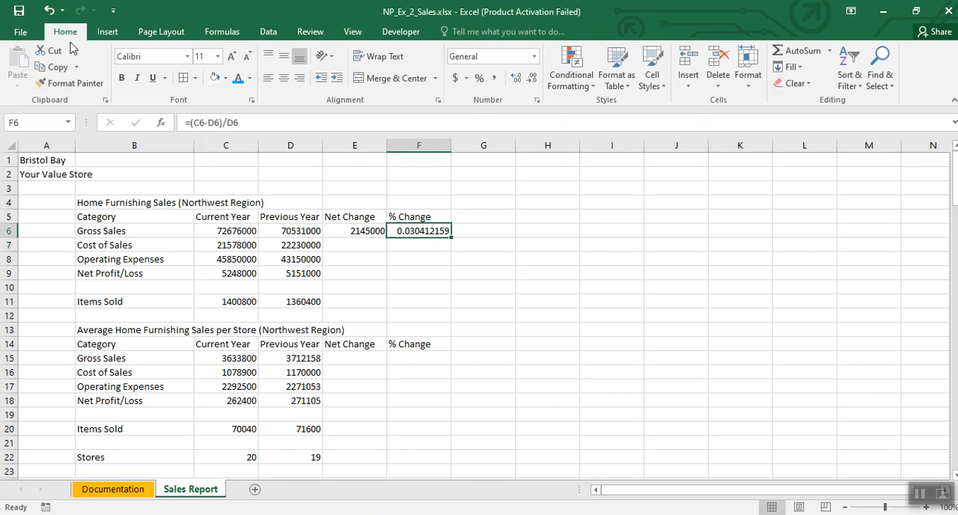
left_click(478, 80)
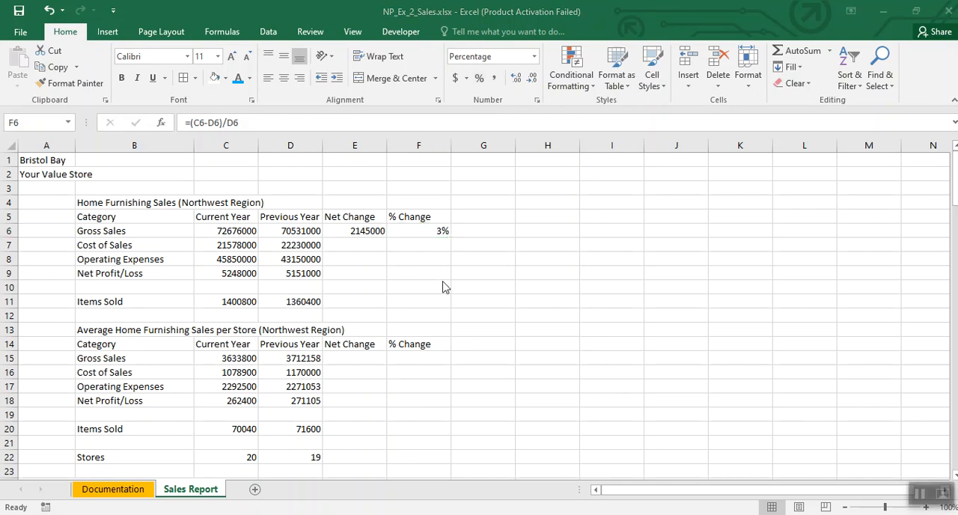
left_click(431, 231)
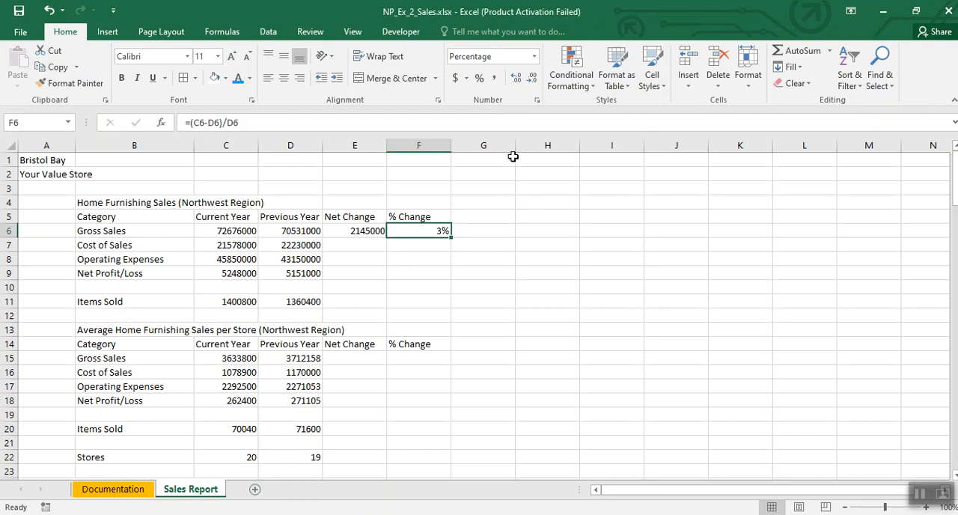
left_click(517, 79)
Step: Fill the Net Change and % Change formulas from E6:F6 down through row 11
left_click_drag(362, 232, 412, 232)
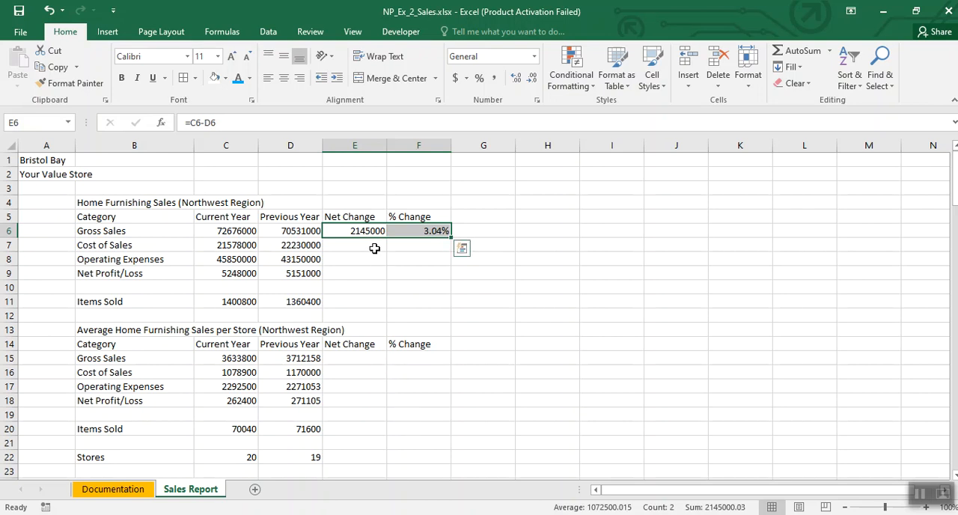
left_click_drag(353, 232, 447, 306)
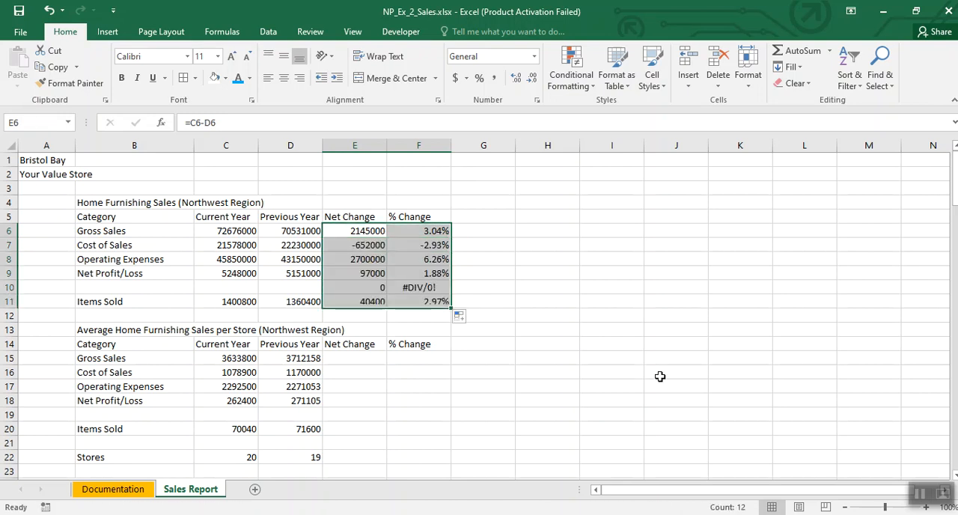
left_click(545, 343)
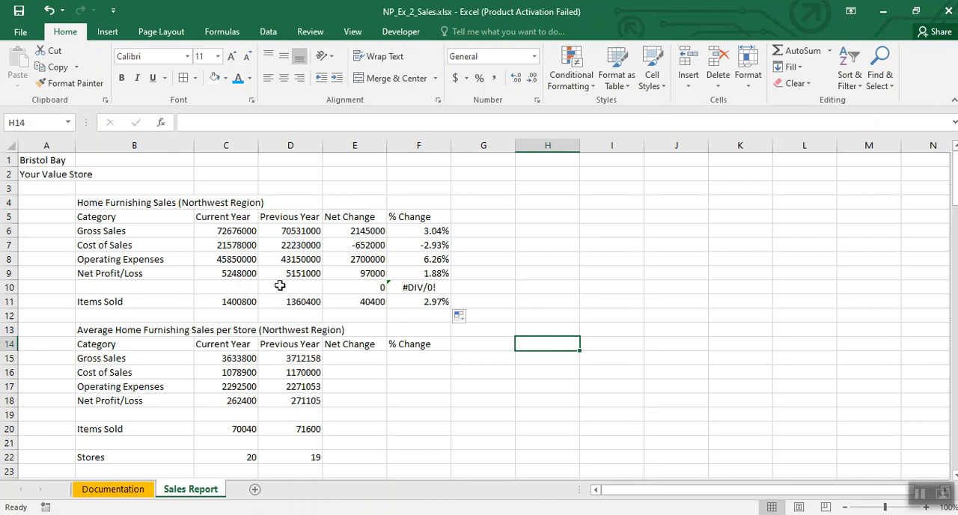
Step: Clear the unneeded formulas from E10:F10 in the blank row above Items Sold
left_click_drag(343, 286, 404, 286)
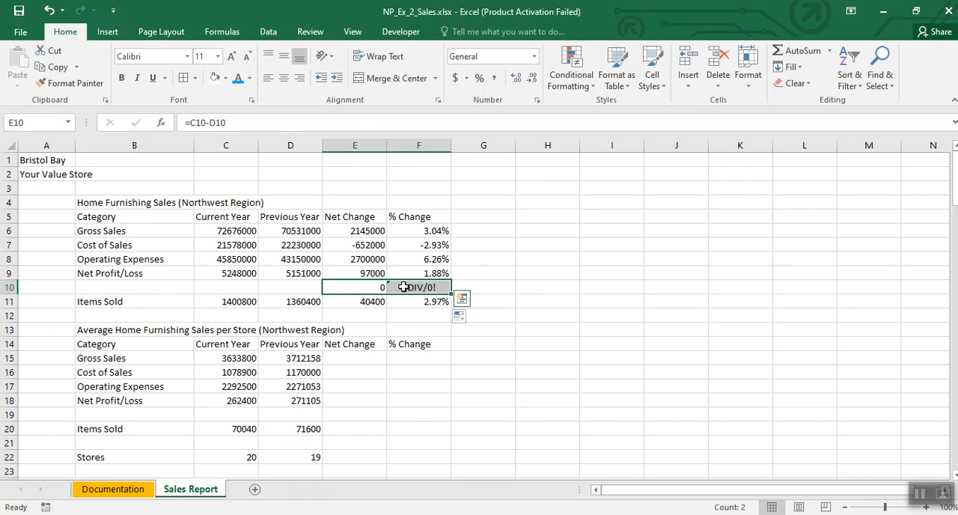
key("Delete")
left_click(543, 290)
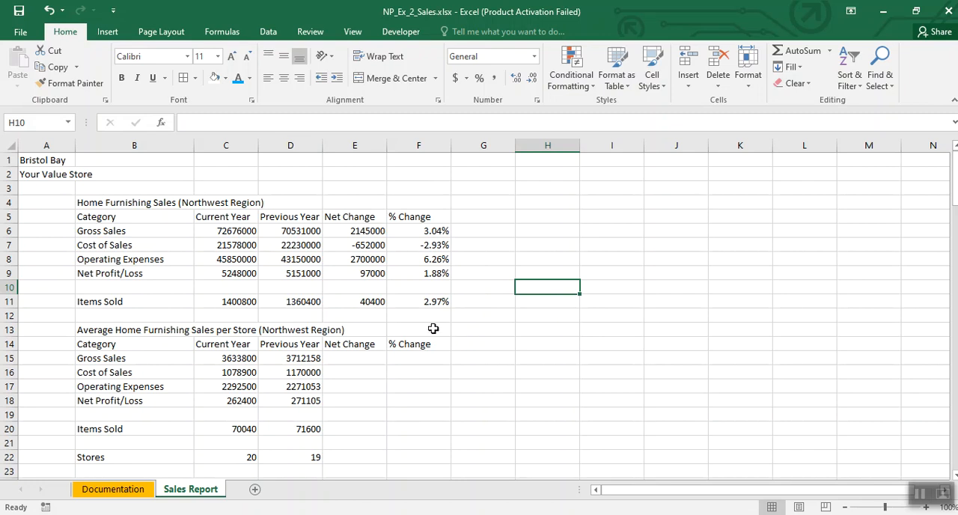
Step: Copy the change formulas from E11:F11 to E15:F15 and fill them down through row 22
left_click_drag(349, 301, 408, 301)
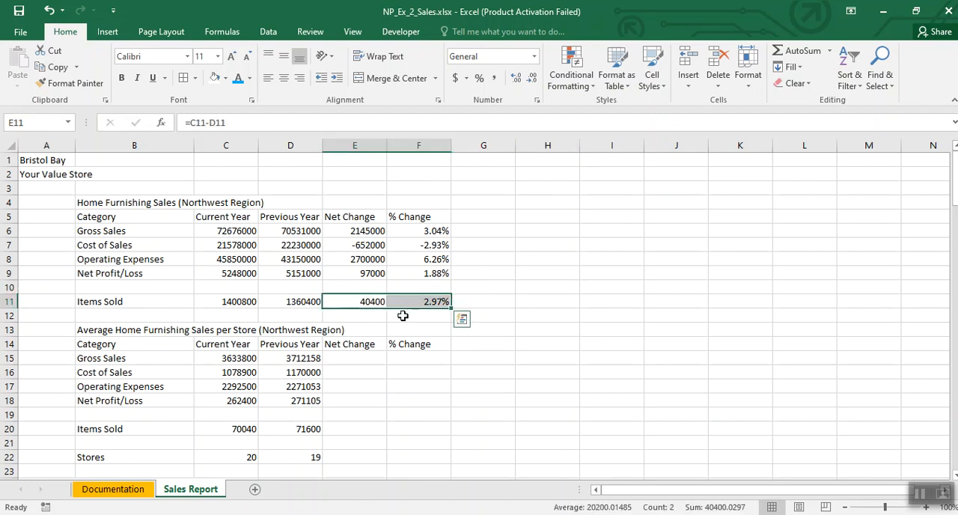
key("ctrl+c")
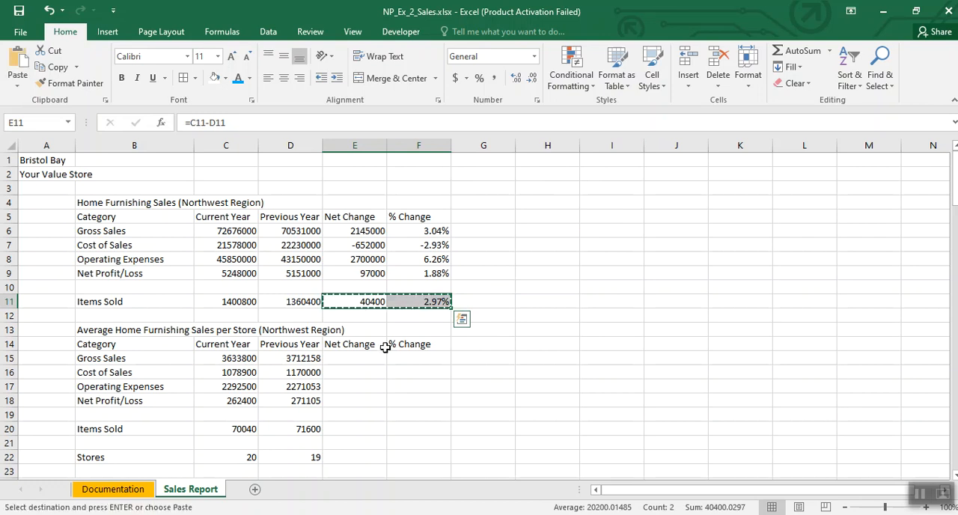
left_click_drag(353, 357, 406, 355)
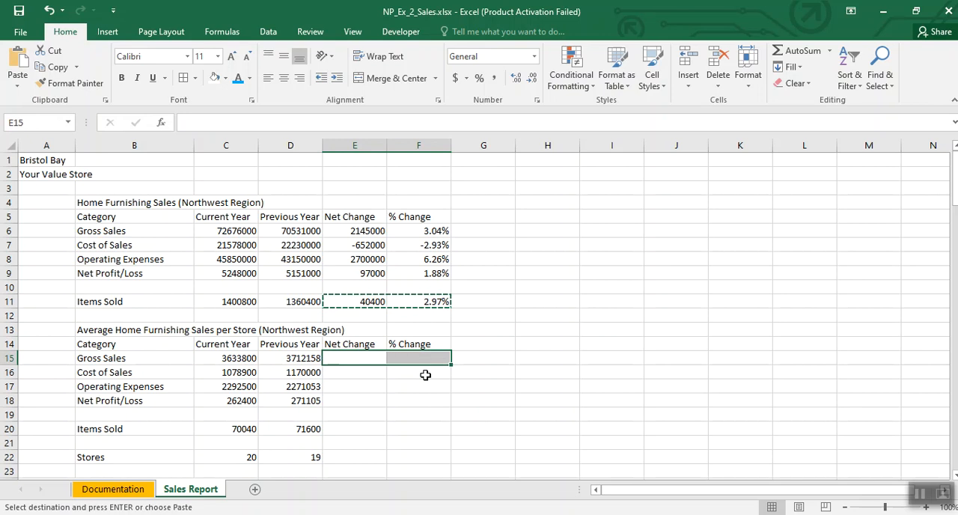
key("ctrl+v")
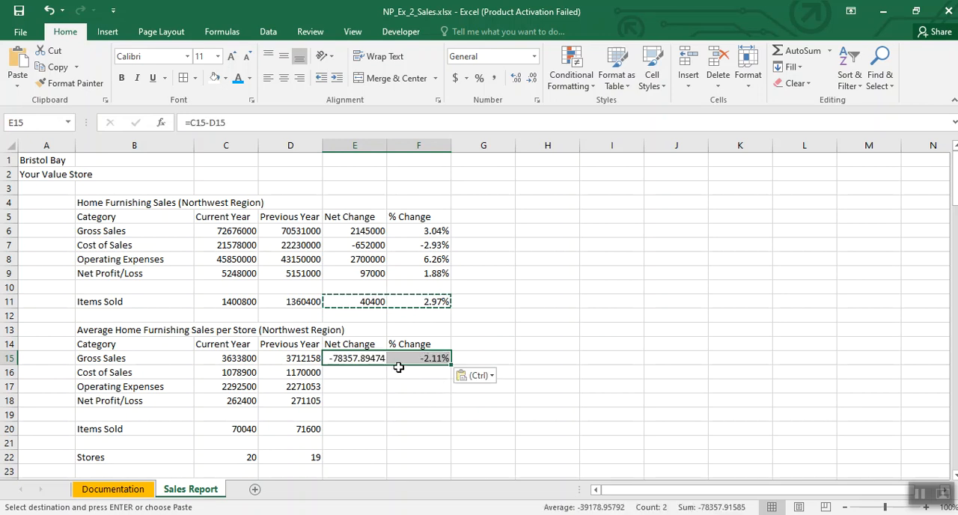
left_click_drag(450, 367, 456, 462)
left_click(595, 386)
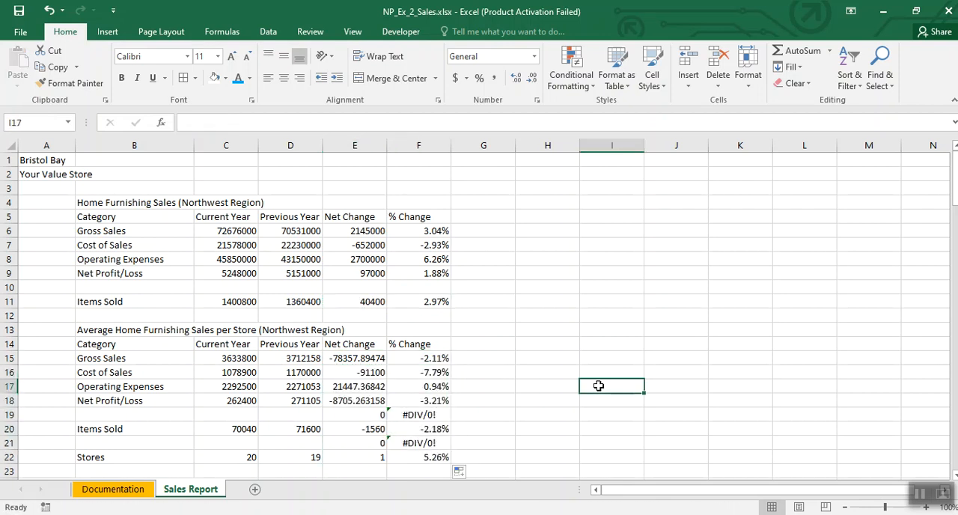
Step: Clear the unneeded formulas from blank rows E19:F19 and E21:F21 in the per-store averages table
scroll(595, 386, "down", 1)
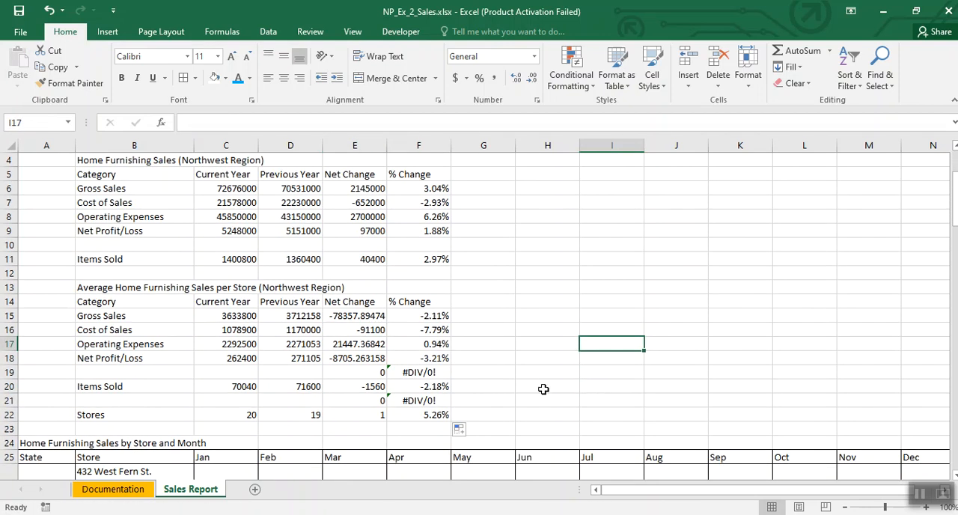
left_click_drag(367, 374, 411, 374)
key("Delete")
left_click_drag(371, 401, 410, 399)
key("Delete")
left_click(574, 386)
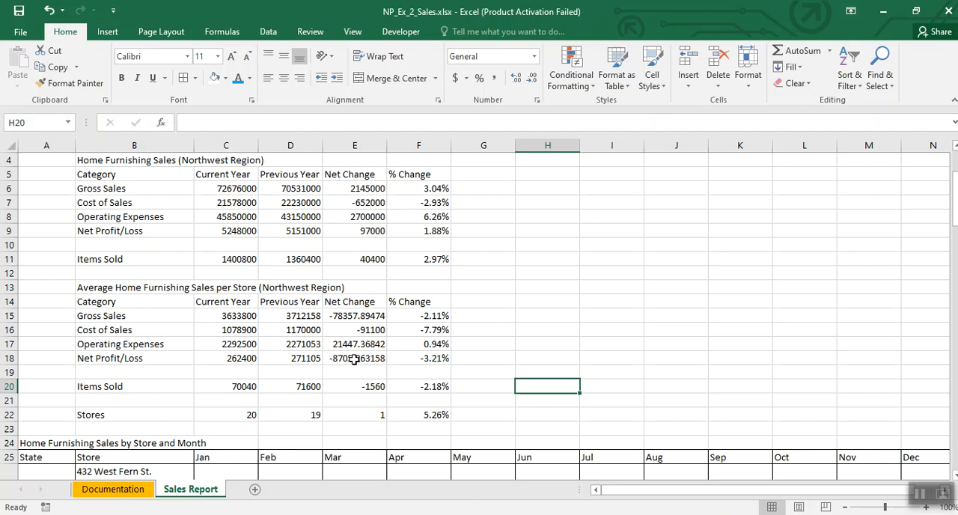
left_click(919, 490)
left_click(617, 345)
Step: Enter the heading Yearly Totals in P25, beside the monthly store sales table
left_click_drag(680, 487, 707, 489)
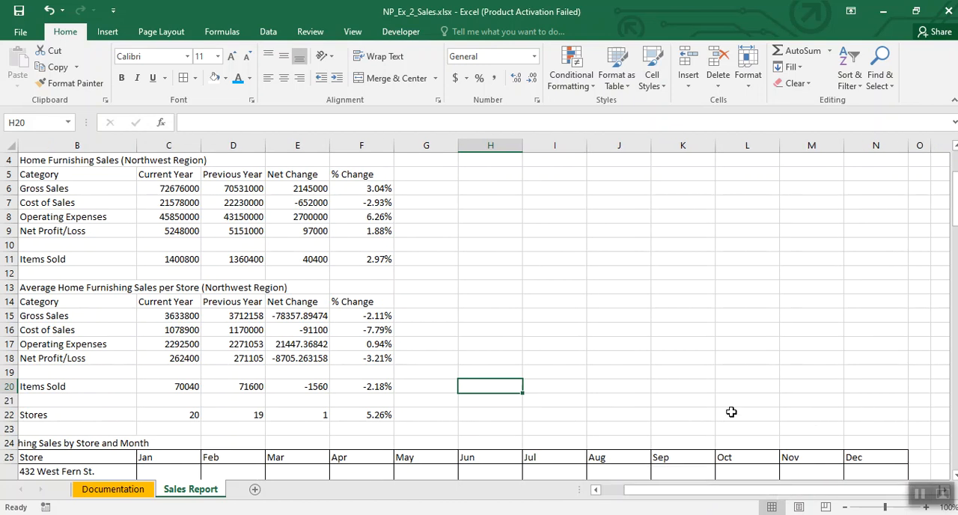
key("Right")
key("Right")
key("Right")
key("Right")
key("Right")
key("Right")
key("Right")
key("Right")
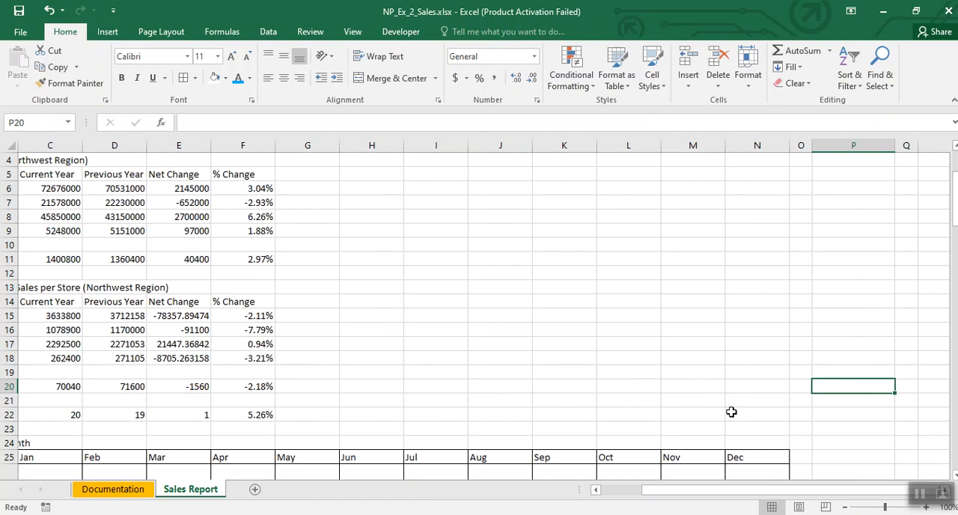
key("Down")
key("Down")
key("Down")
key("Down")
key("Down")
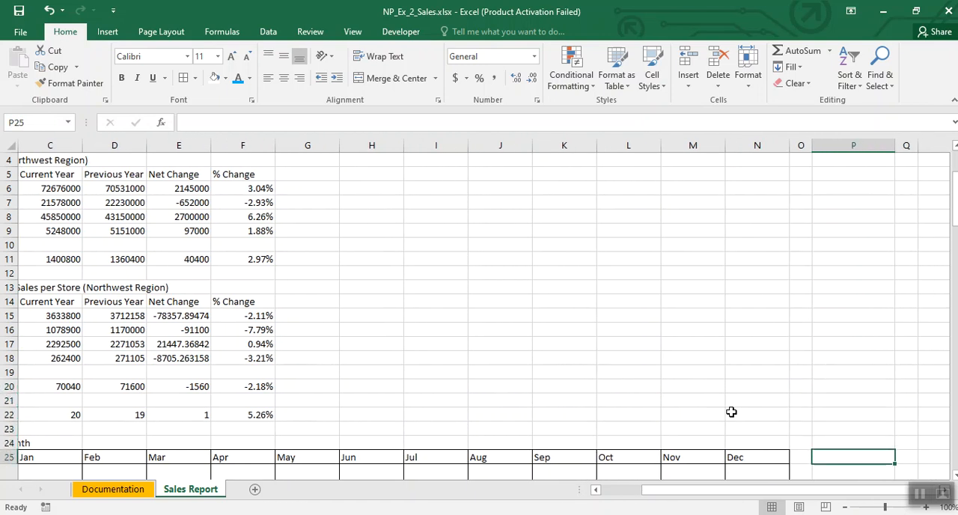
type("Yearly Totals")
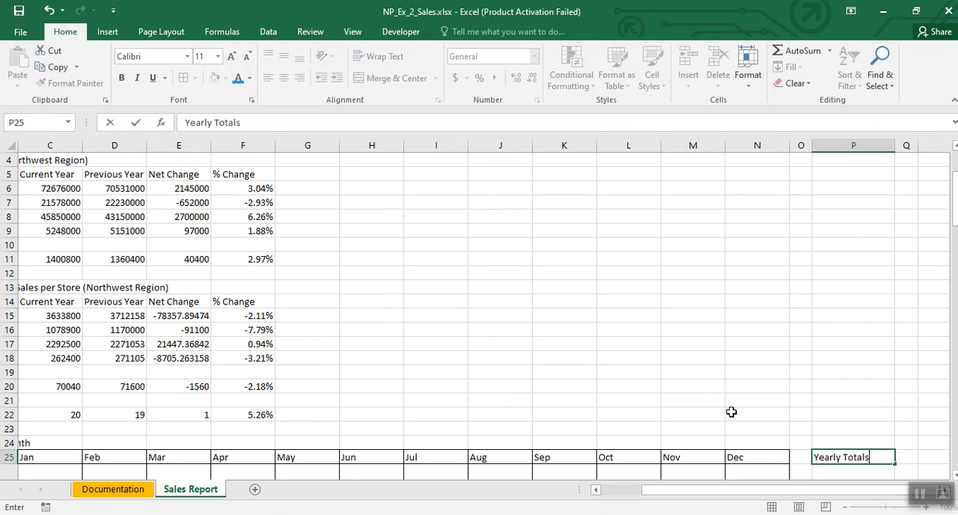
scroll(731, 411, "down", 5)
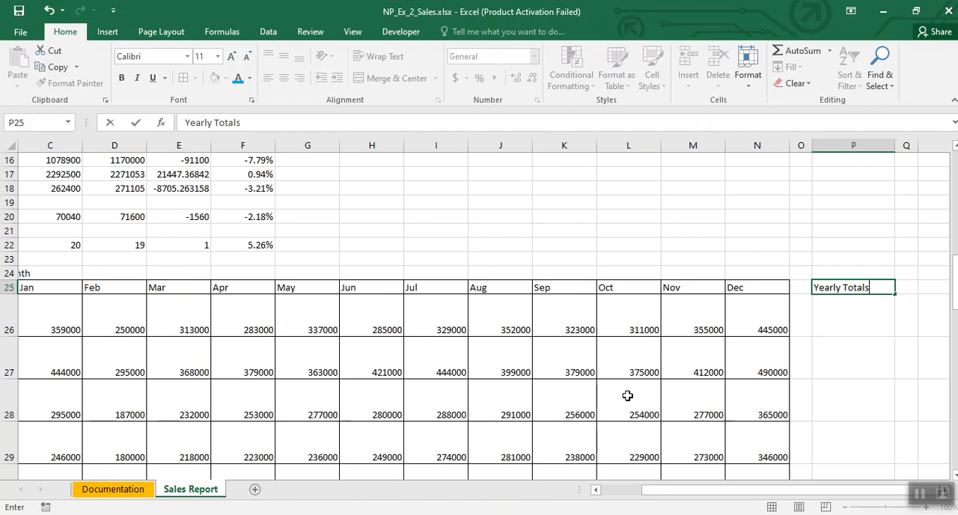
scroll(625, 393, "down", 1)
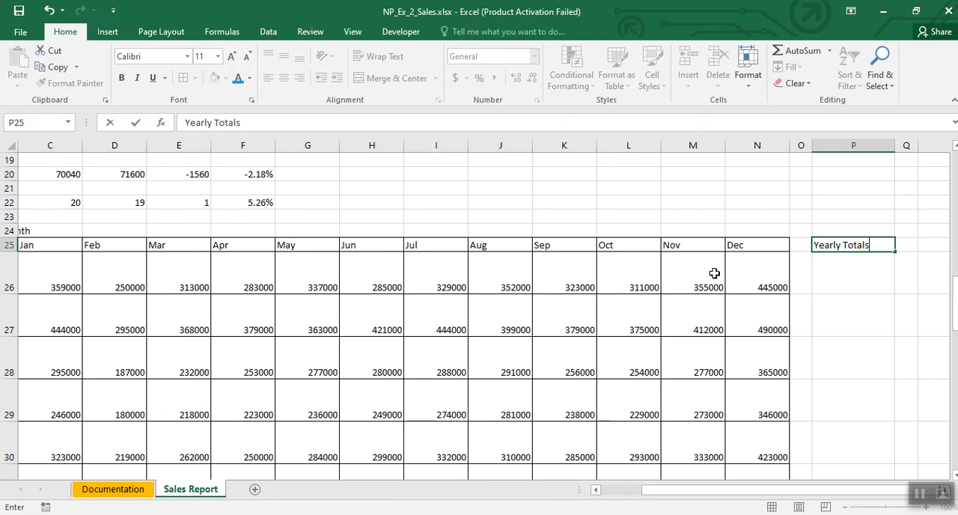
left_click(823, 274)
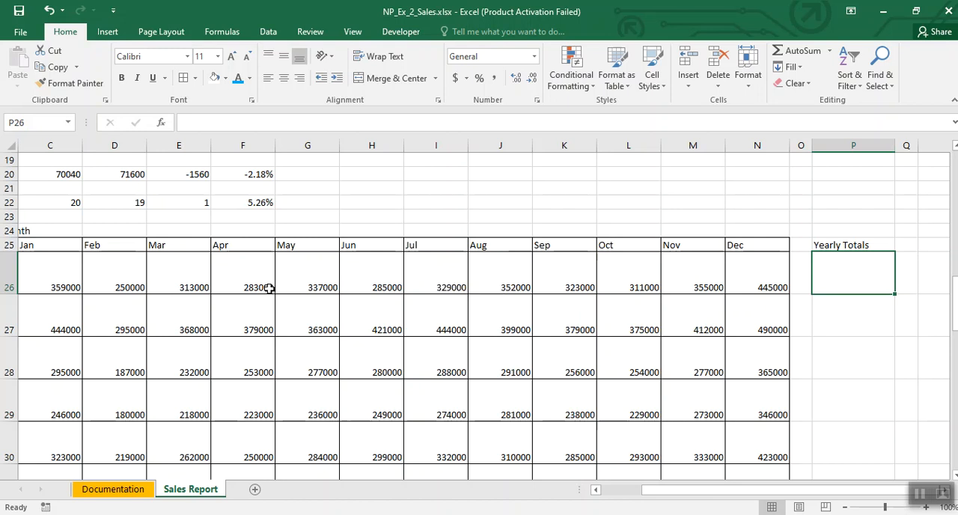
Step: Sum the first store's monthly sales C26:N26 in P26 and fill the formula down through P45
mouse_move(671, 490)
left_mouse_down()
mouse_move(652, 489)
mouse_move(672, 491)
left_mouse_up()
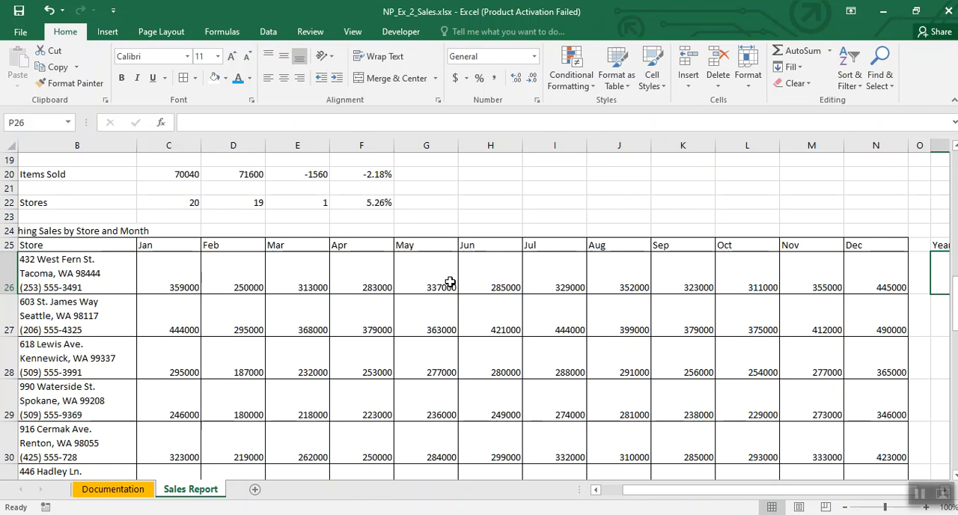
left_click_drag(738, 487, 762, 492)
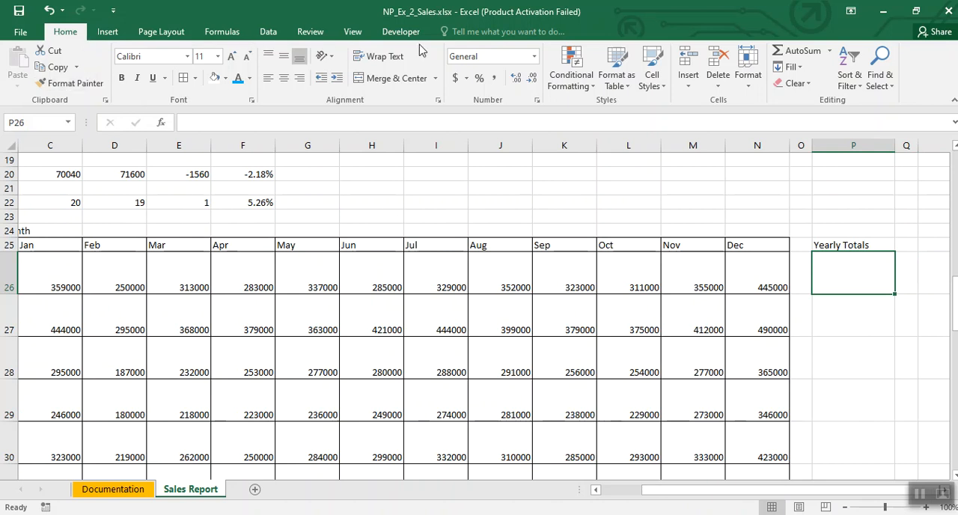
left_click(782, 50)
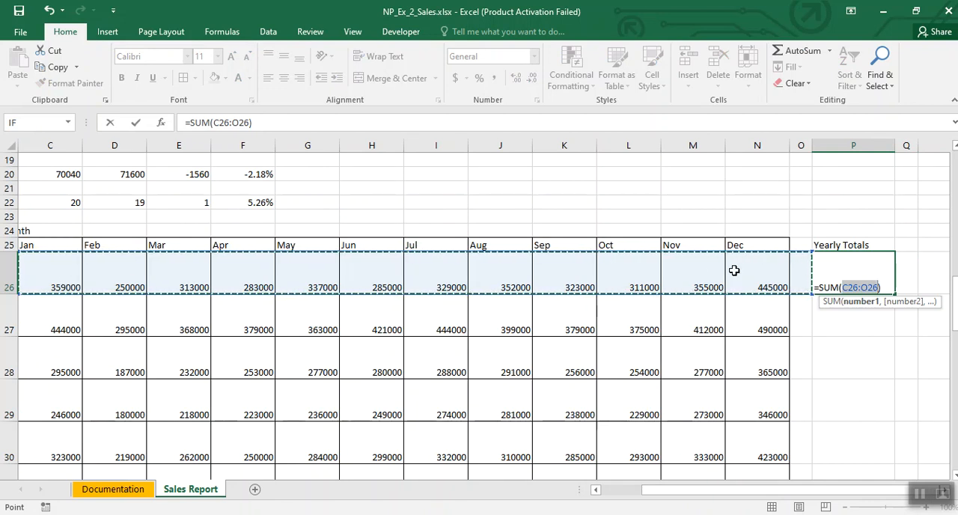
left_click(47, 267)
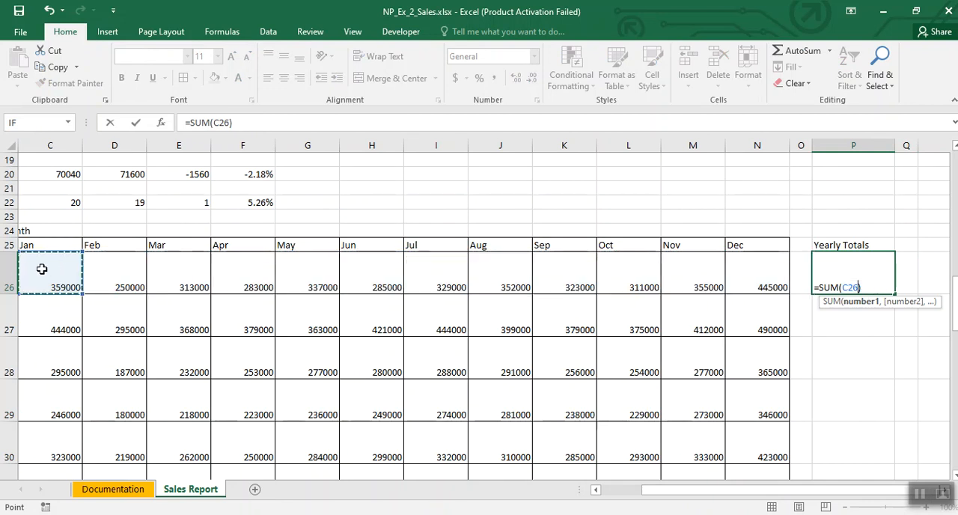
left_click_drag(45, 267, 737, 276)
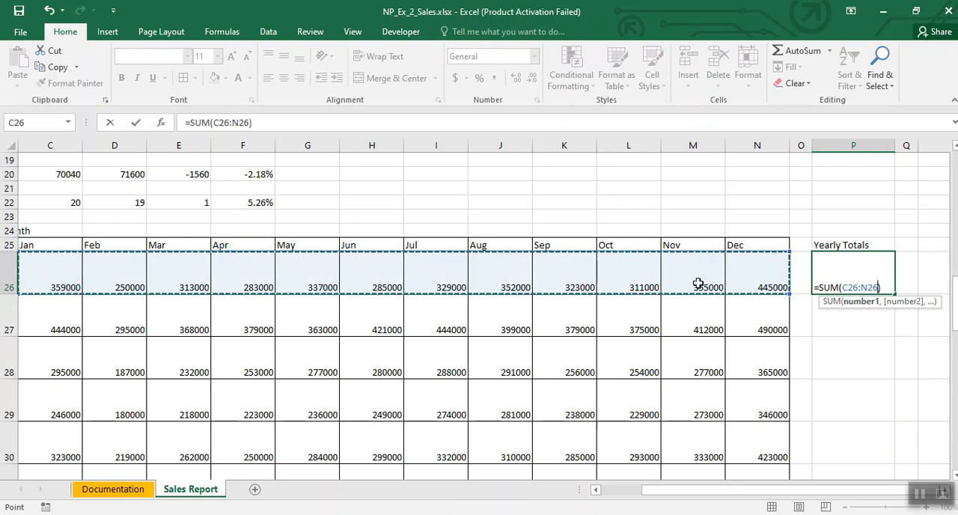
key("Return")
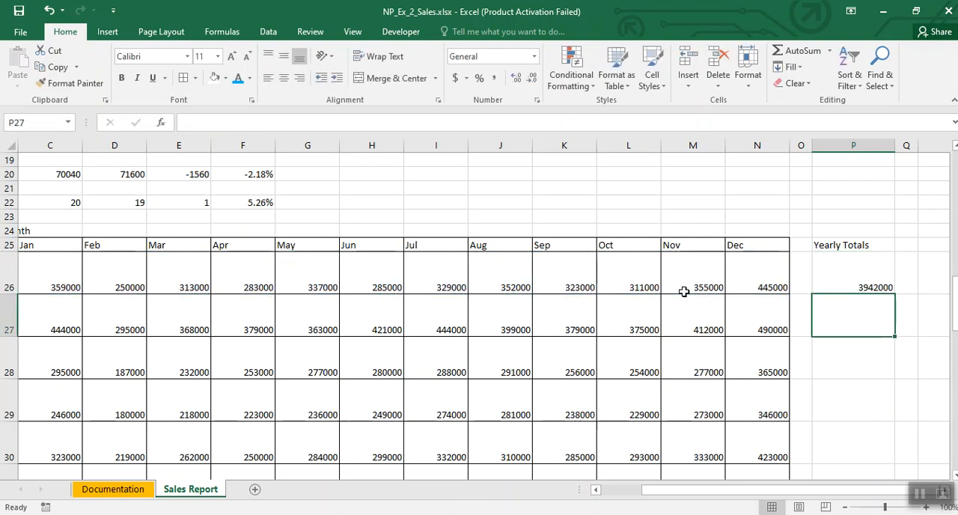
left_click(851, 282)
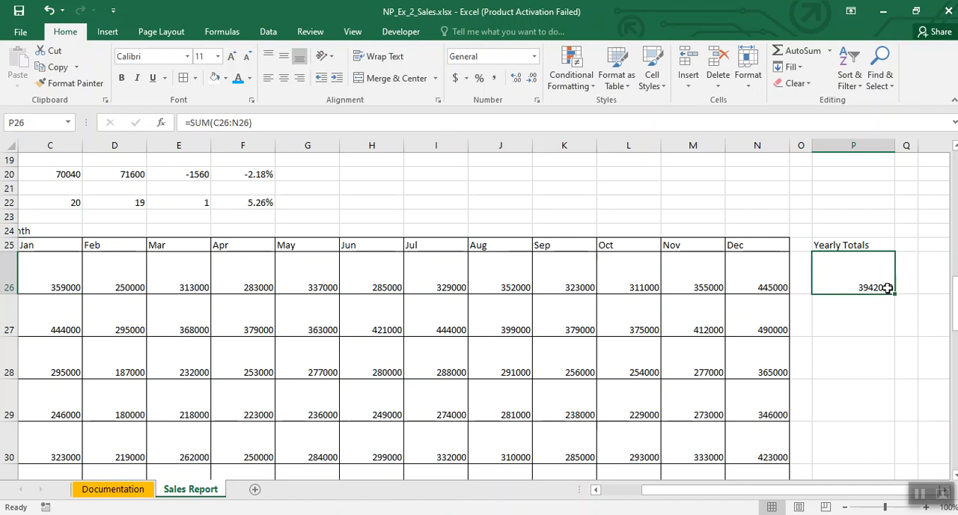
left_click_drag(898, 295, 882, 441)
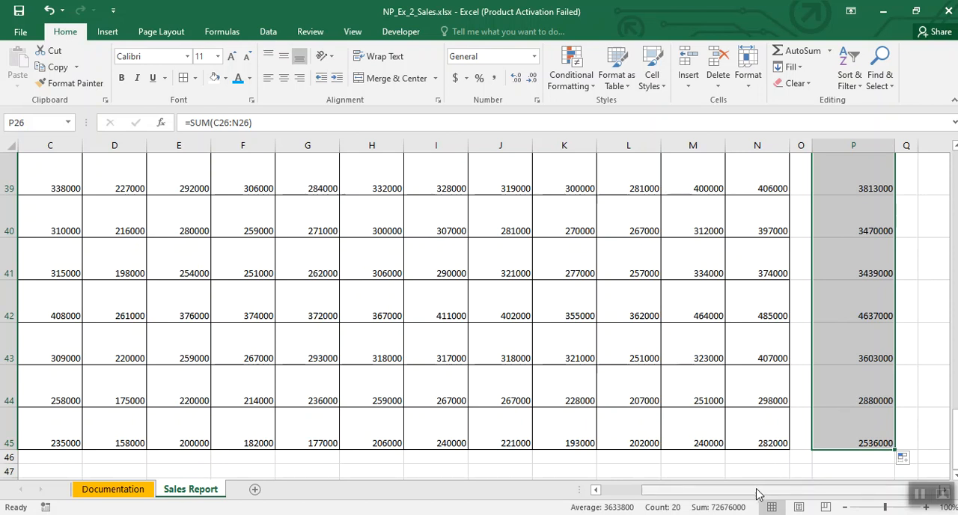
Step: Enter the label Monthly Totals in B46, directly below the last store
left_click_drag(758, 493, 659, 496)
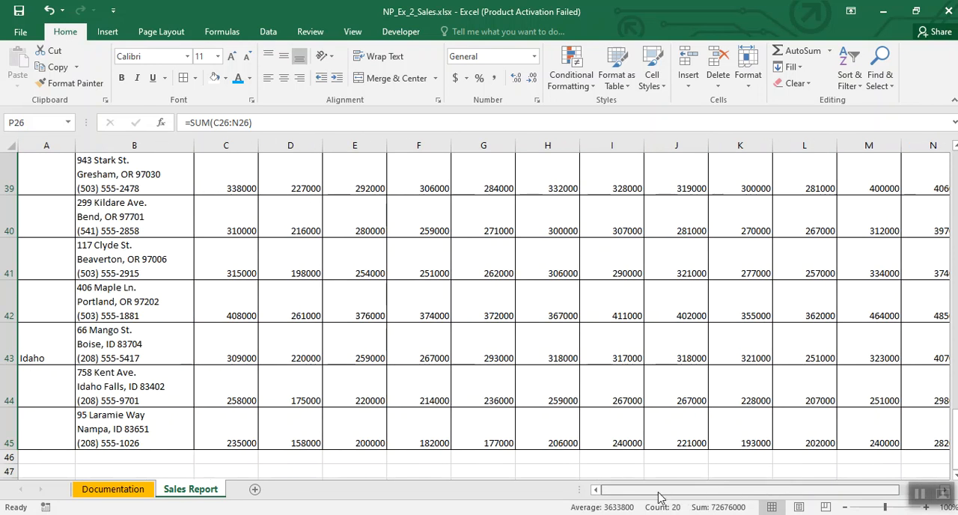
scroll(372, 299, "down", 1)
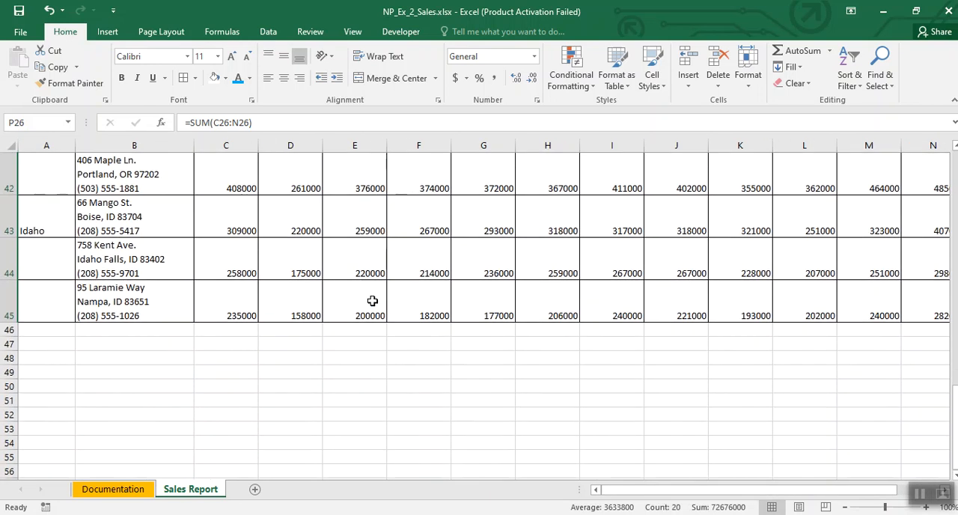
left_click(142, 330)
type("Monthly Totals")
left_click(256, 366)
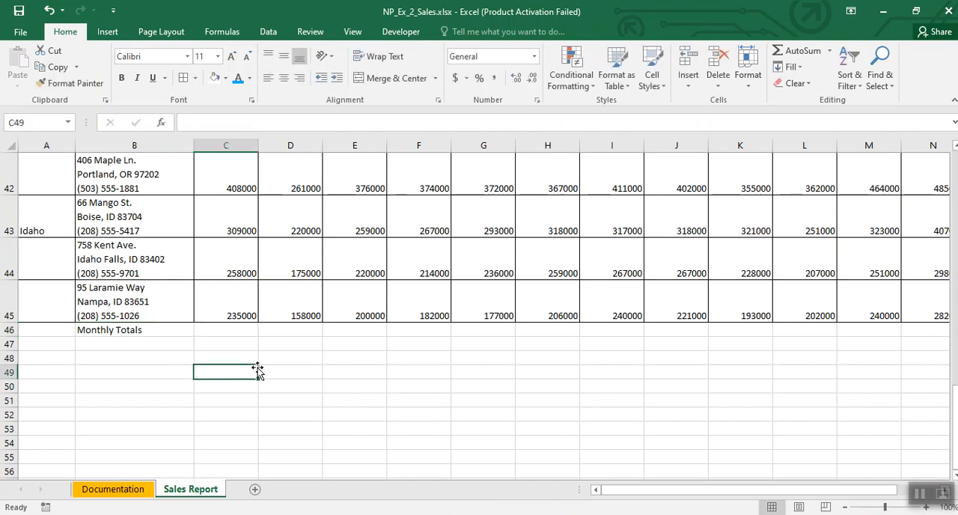
Step: Sum the January sales C26:C45 in C46 and fill the formula across the row through P46
scroll(181, 332, "up", 1)
scroll(181, 331, "up", 2)
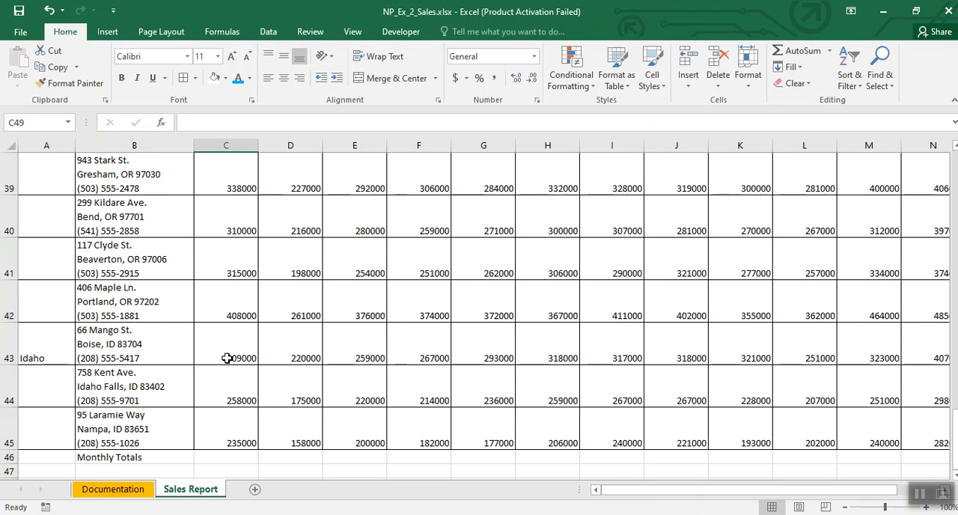
left_click(229, 455)
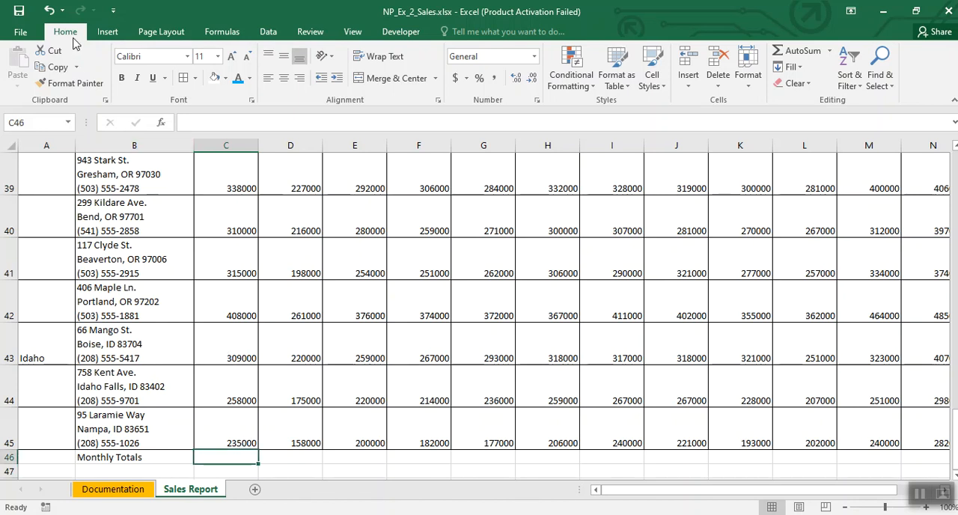
left_click(798, 50)
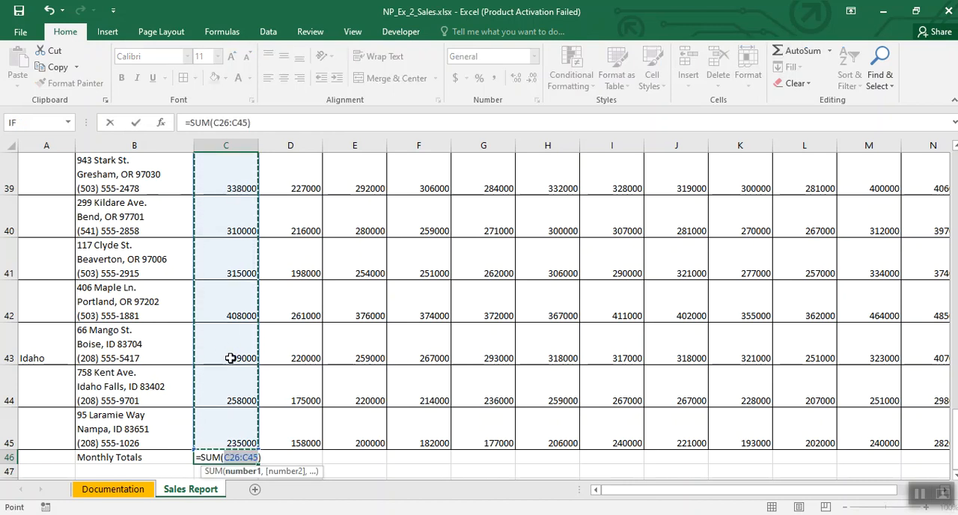
key("Return")
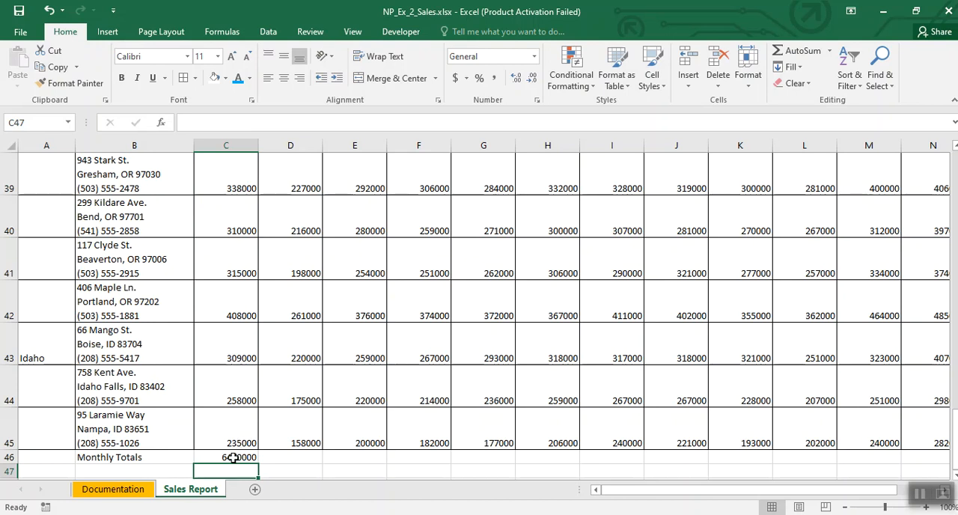
left_click(233, 457)
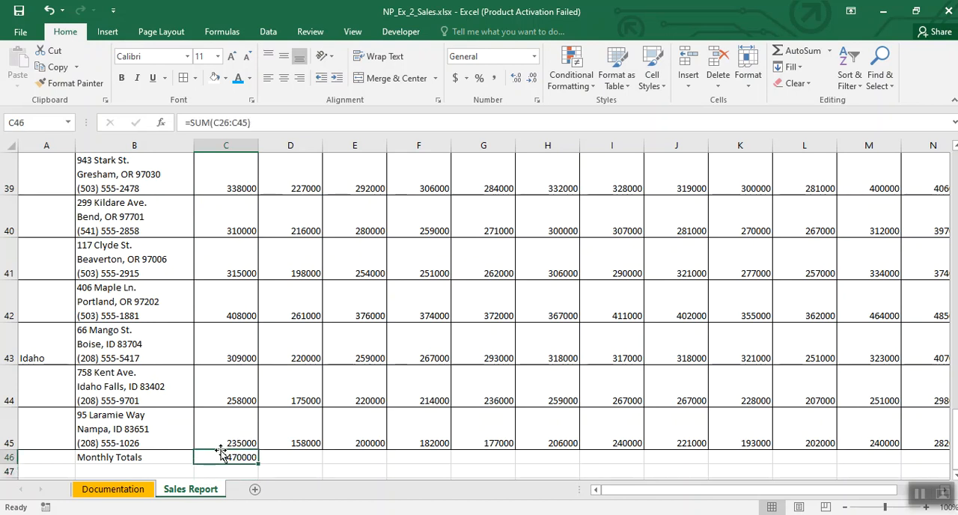
scroll(222, 454, "down", 1)
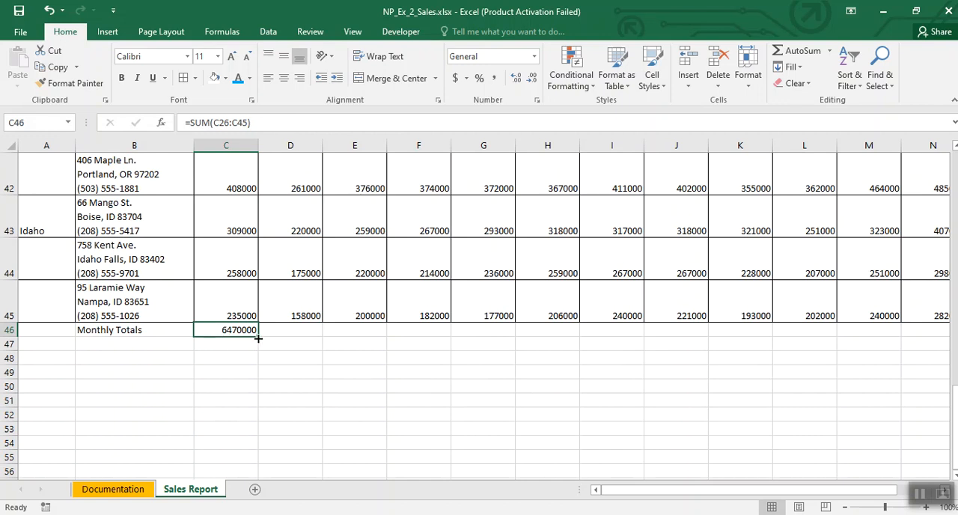
left_click_drag(257, 338, 540, 329)
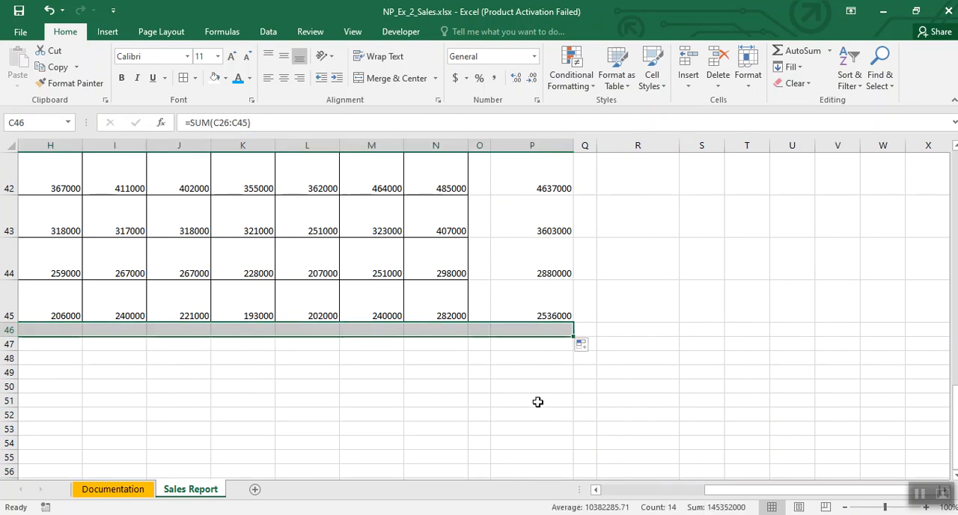
Step: Clear the unneeded total formula from O46 in the blank column
left_click(476, 398)
left_click(472, 332)
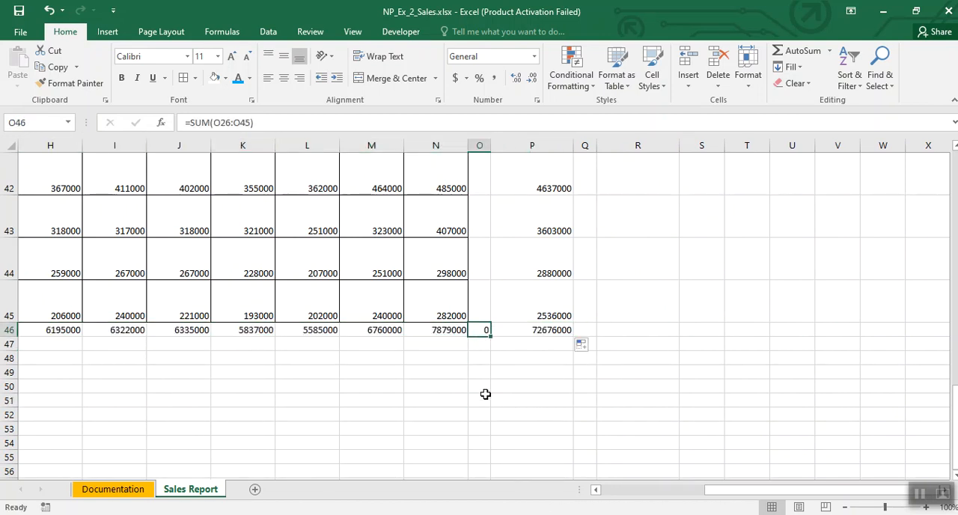
key("Delete")
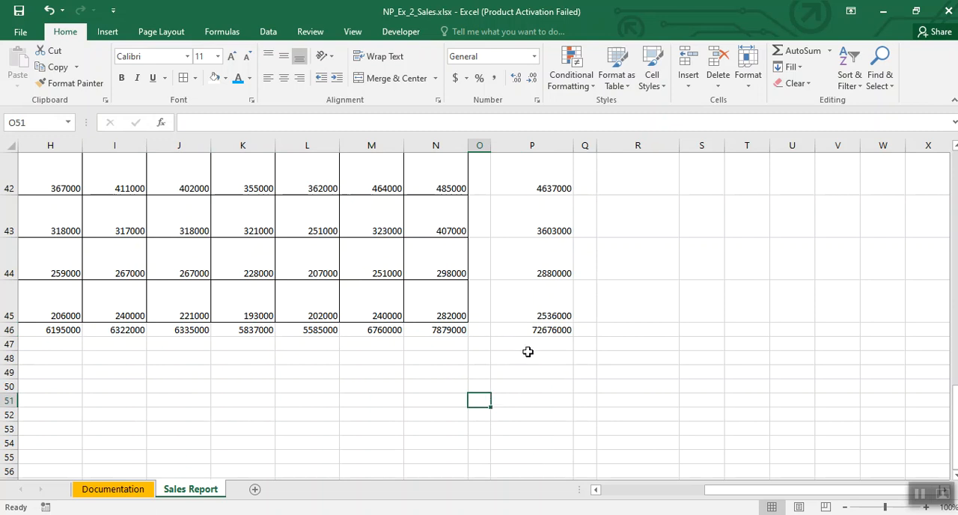
left_click(532, 331)
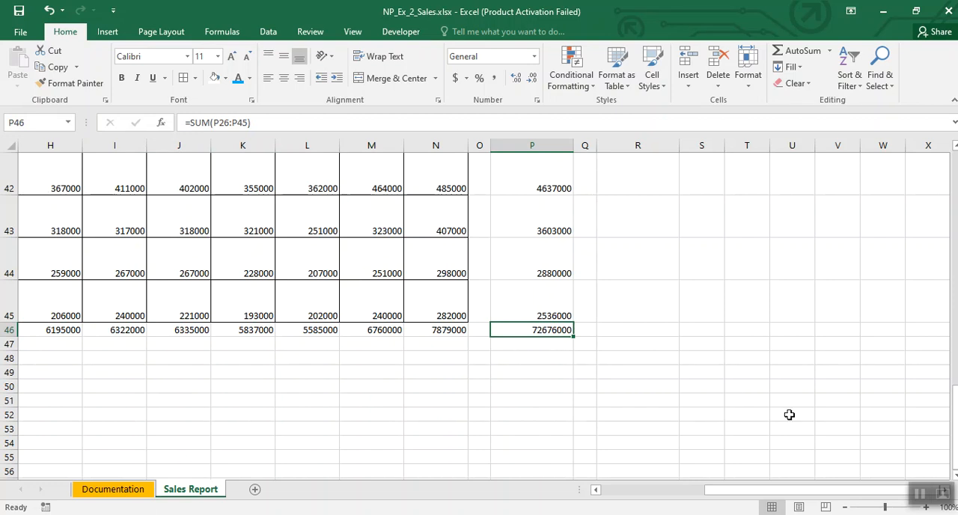
left_click(920, 494)
left_click(536, 330)
Step: Enter the note Ctrl + Home in P48, below the grand total
left_click(523, 353)
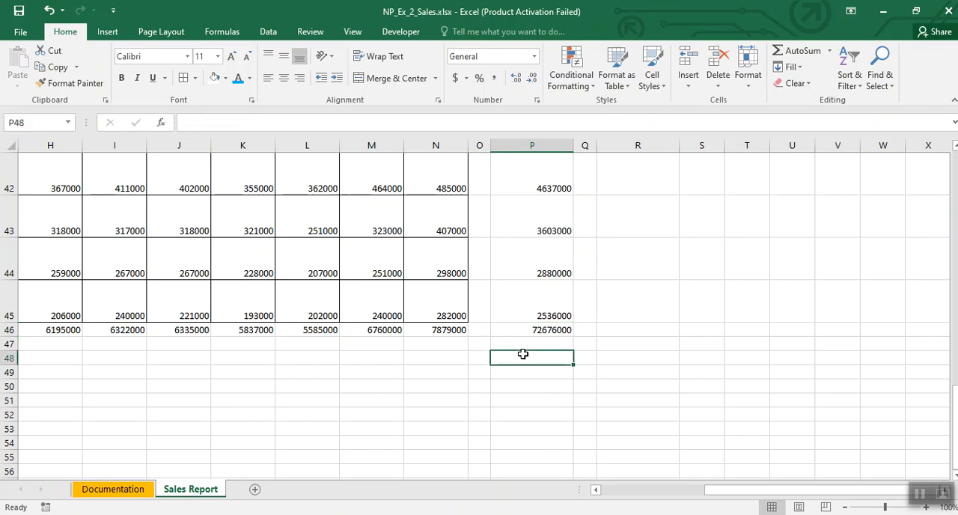
type("Ctrl + Home")
key("BackSpace")
key("BackSpace")
key("BackSpace")
key("BackSpace")
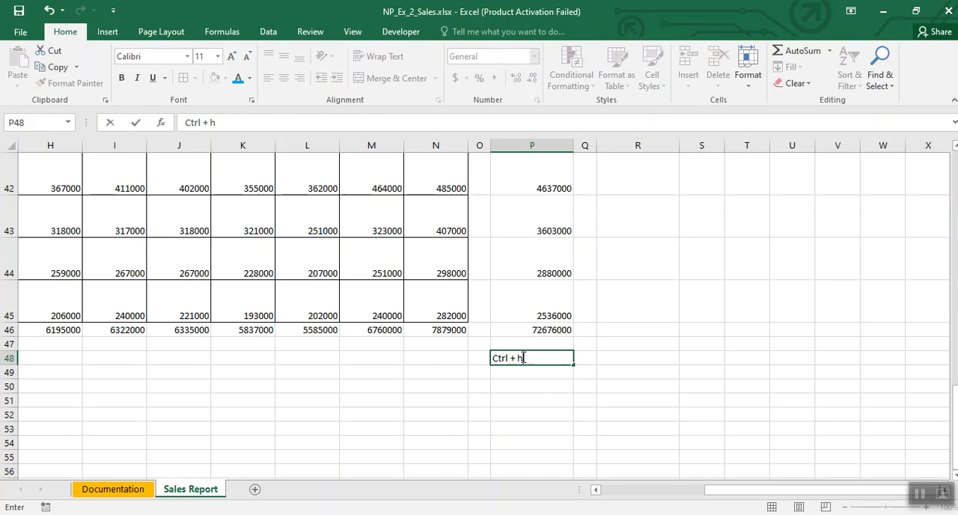
type("Home")
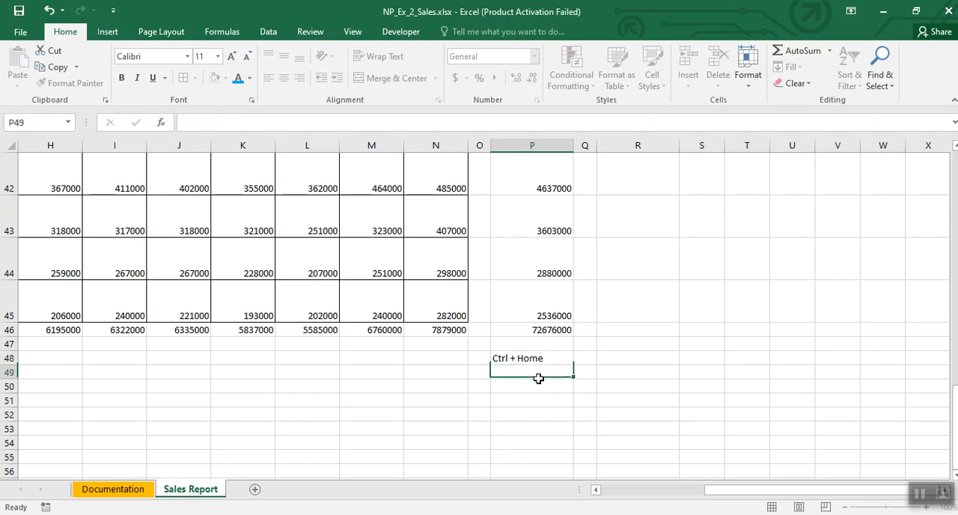
key("Return")
Step: Jump to cell A1 of the Sales Report sheet and back to its last used cell
left_click(542, 359)
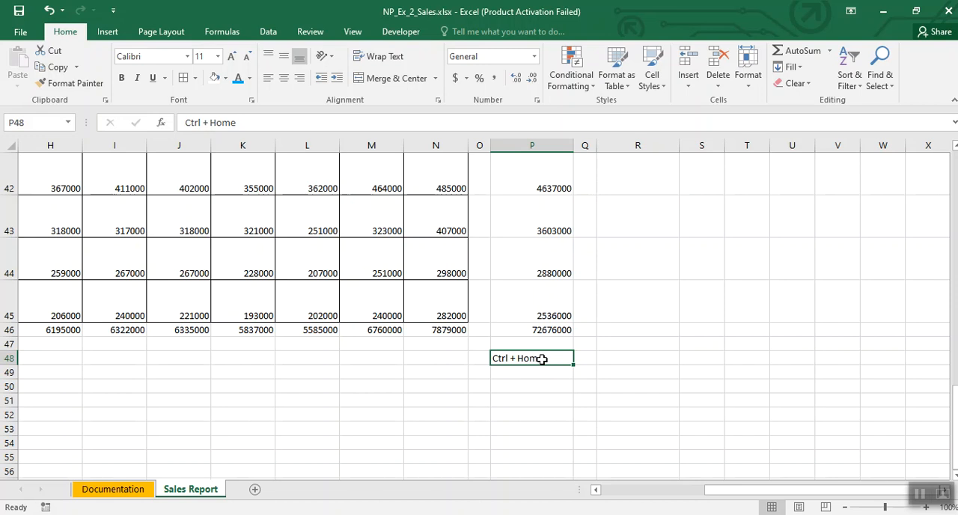
key("ctrl+Home")
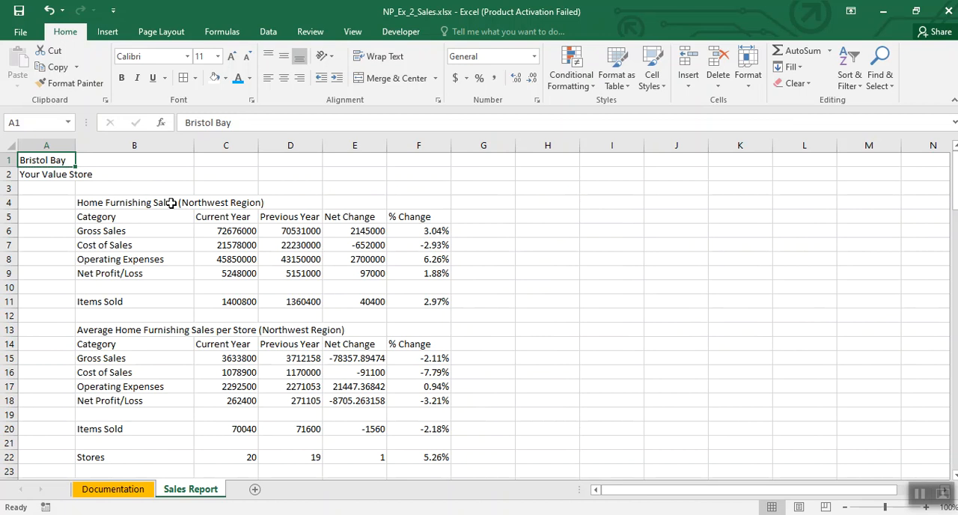
key("ctrl+End")
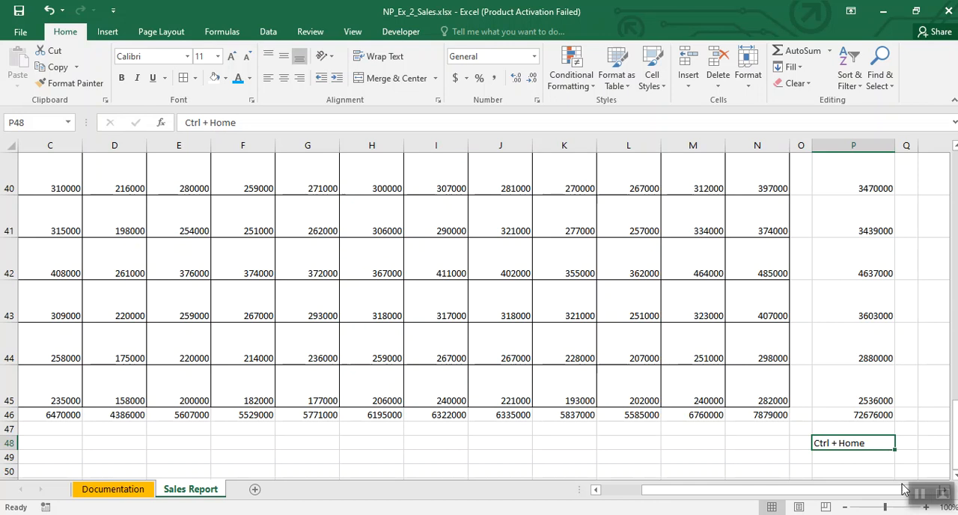
left_click(923, 498)
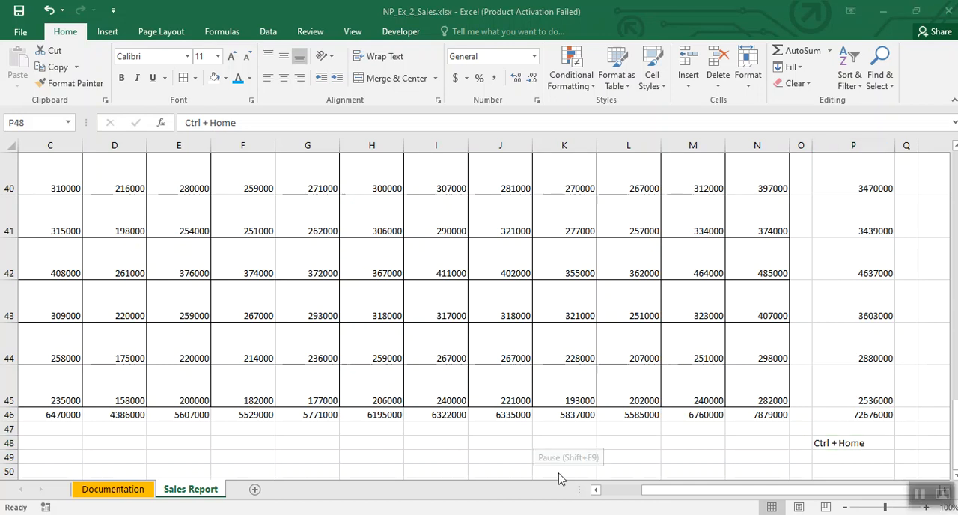
Step: Clear the Ctrl + Home note from P48 and return to cell A1
left_click(832, 443)
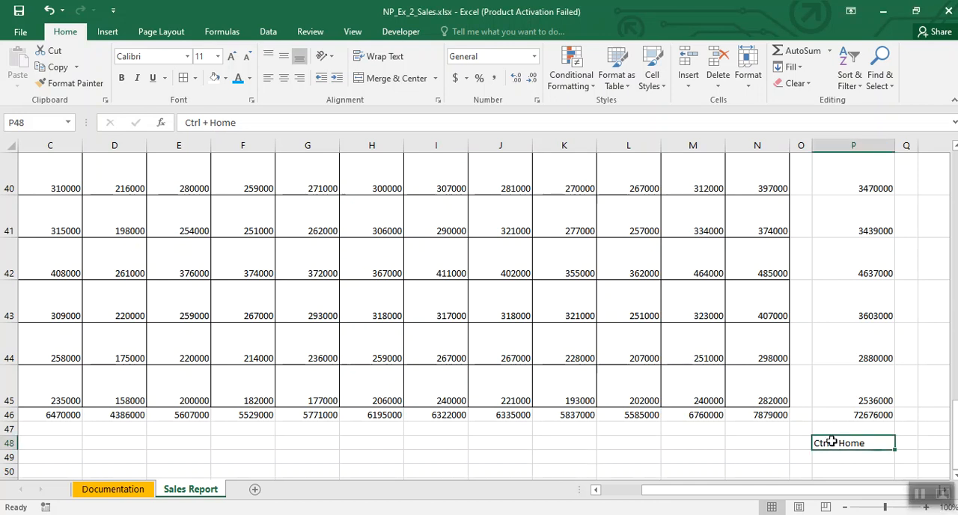
key("Delete")
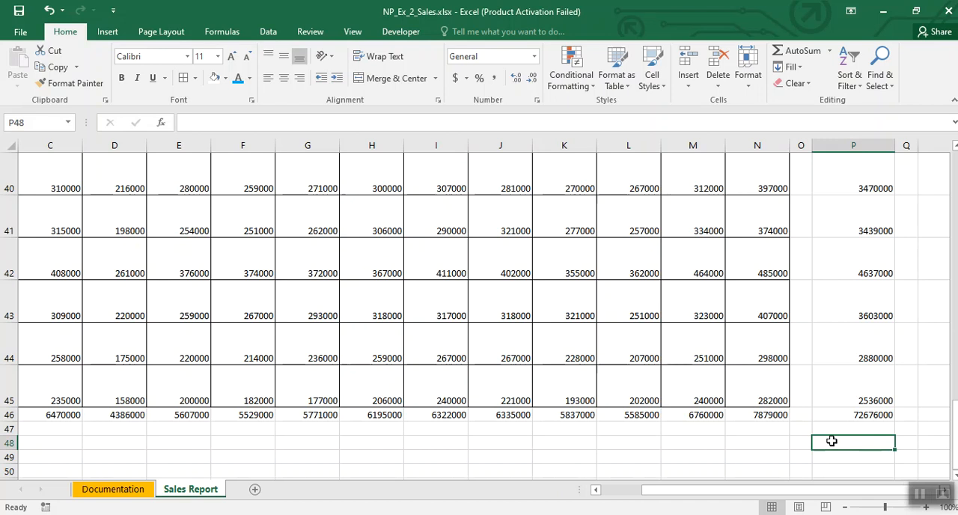
key("ctrl+Home")
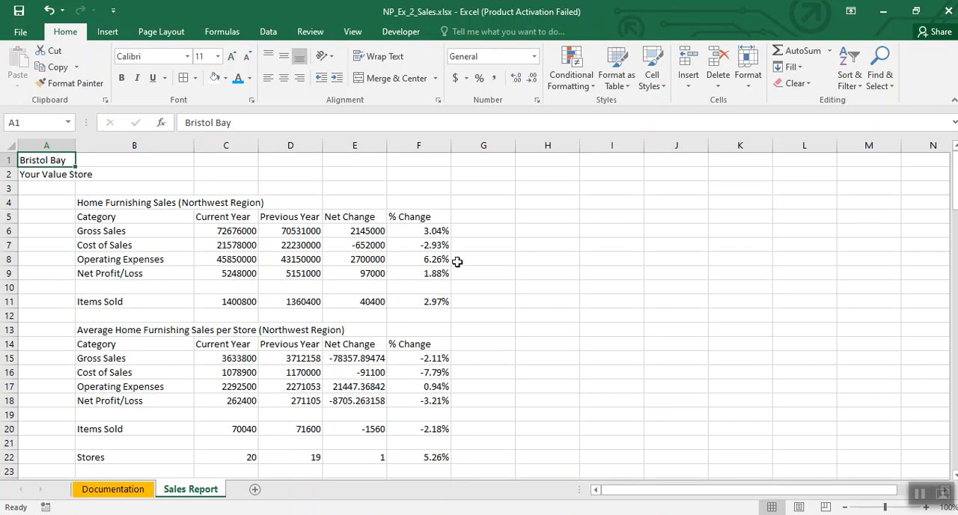
Step: Enter the notes C6:E6 in H4, Range in I4 and Accounting Style in I5
left_click(546, 202)
type("C6:E6")
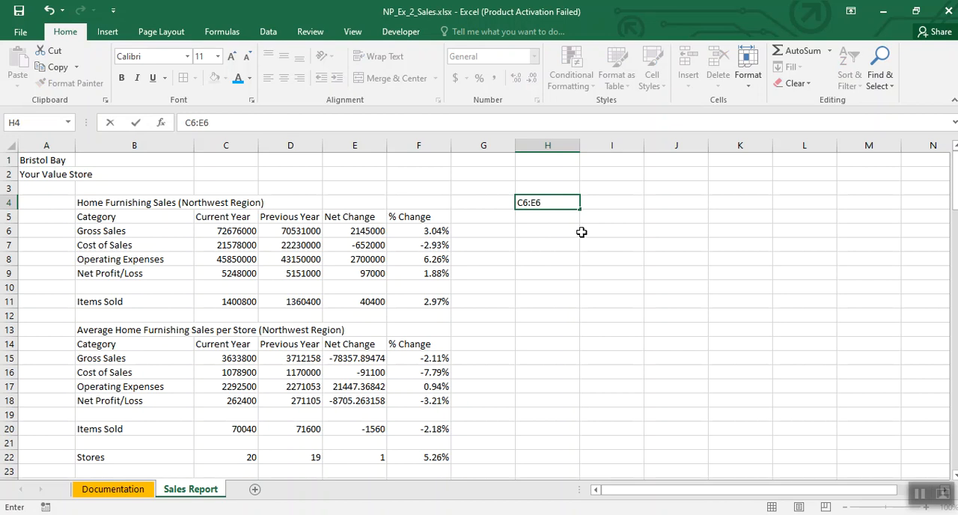
left_click(606, 200)
type("Range")
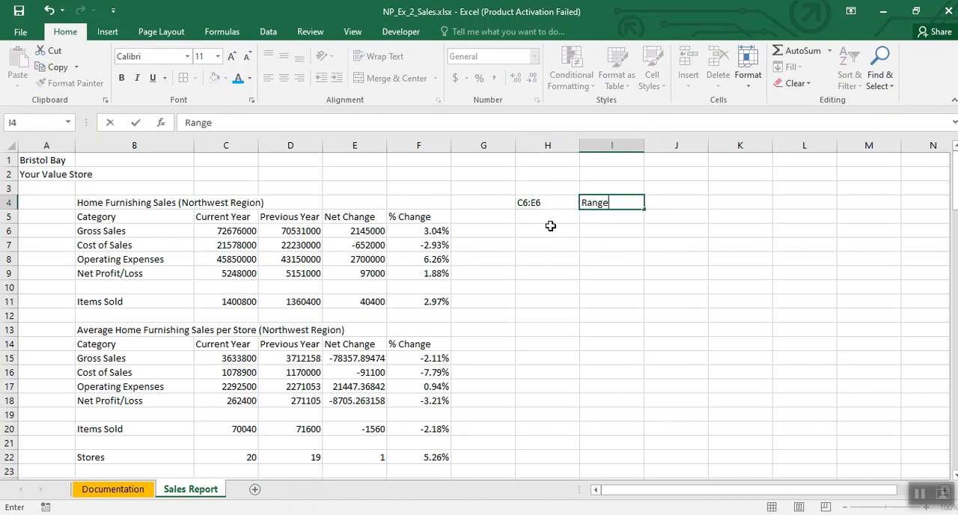
key("Return")
type("Accounting Style")
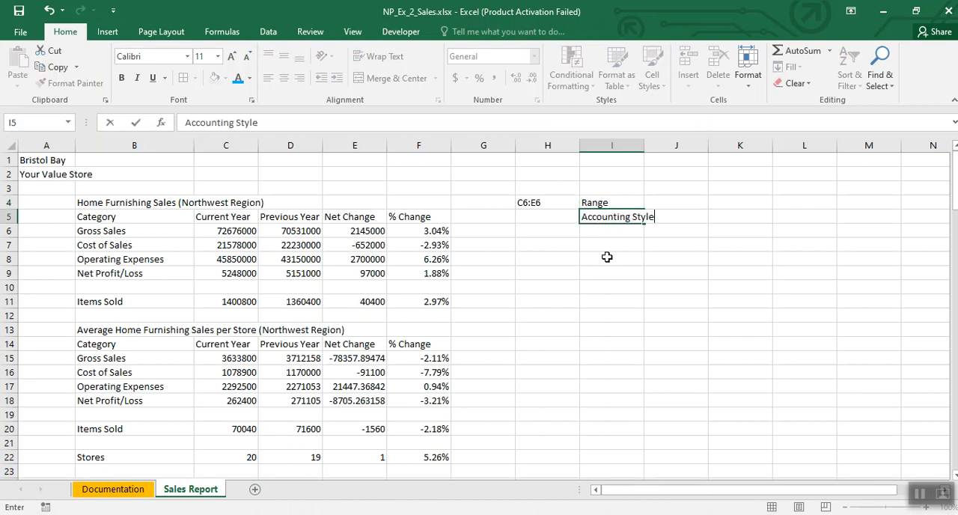
left_click(566, 271)
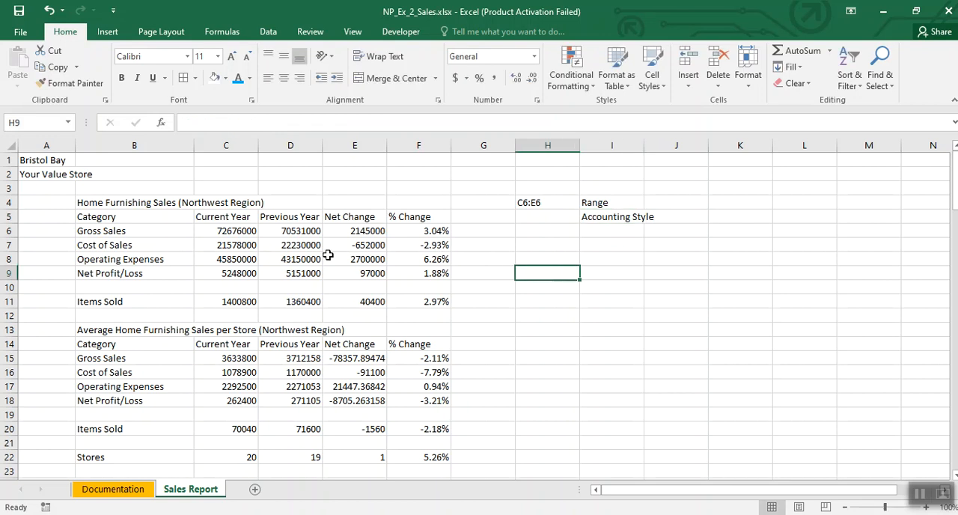
Step: Format the gross sales range C6:E6 with the Accounting format and no decimal places
left_click(244, 232)
left_click_drag(244, 233, 366, 231)
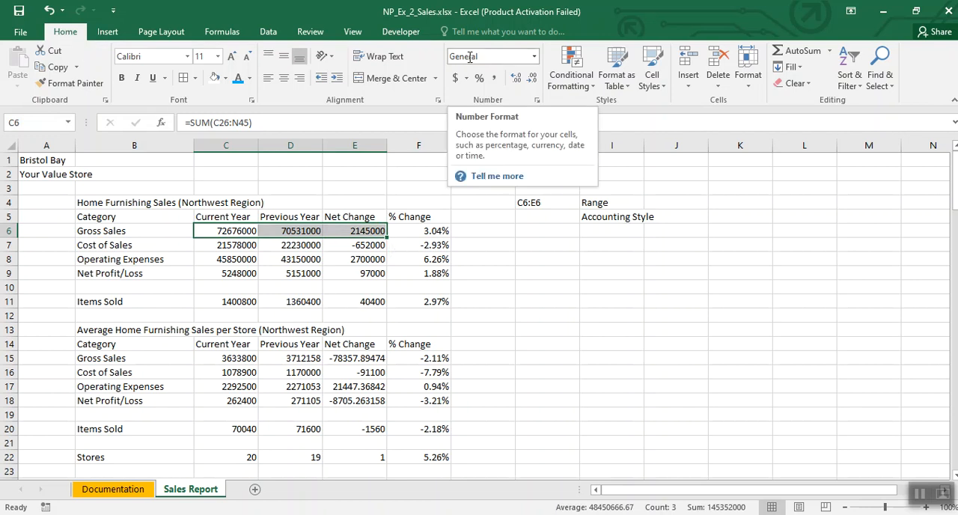
left_click(535, 57)
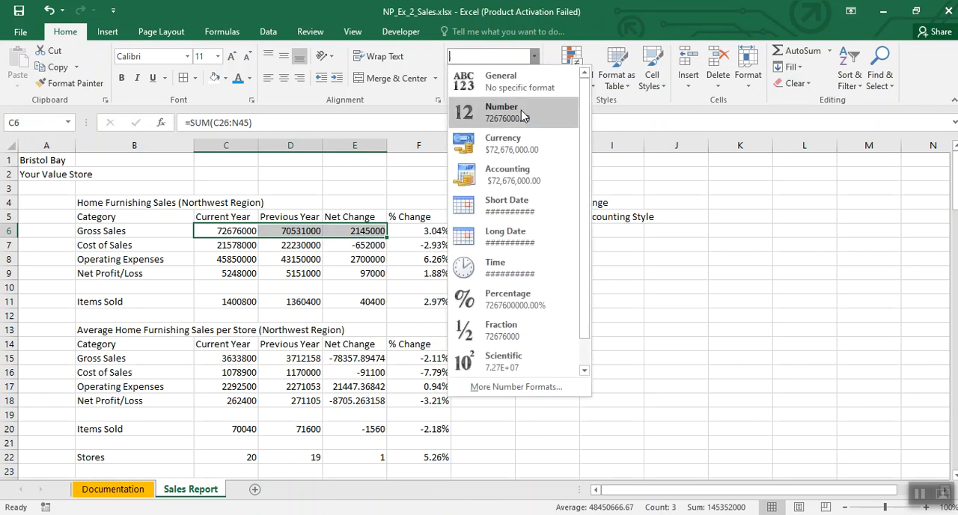
left_click(518, 180)
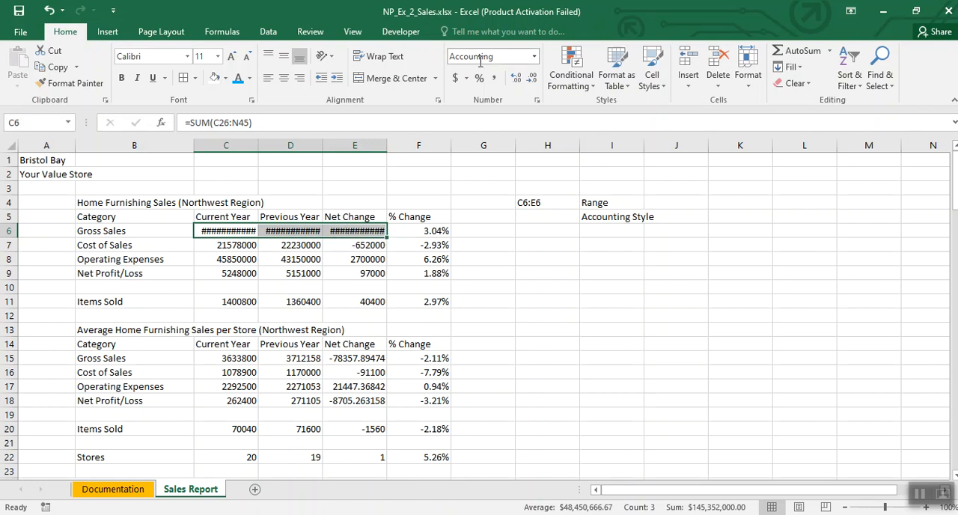
left_click(531, 82)
left_click(531, 83)
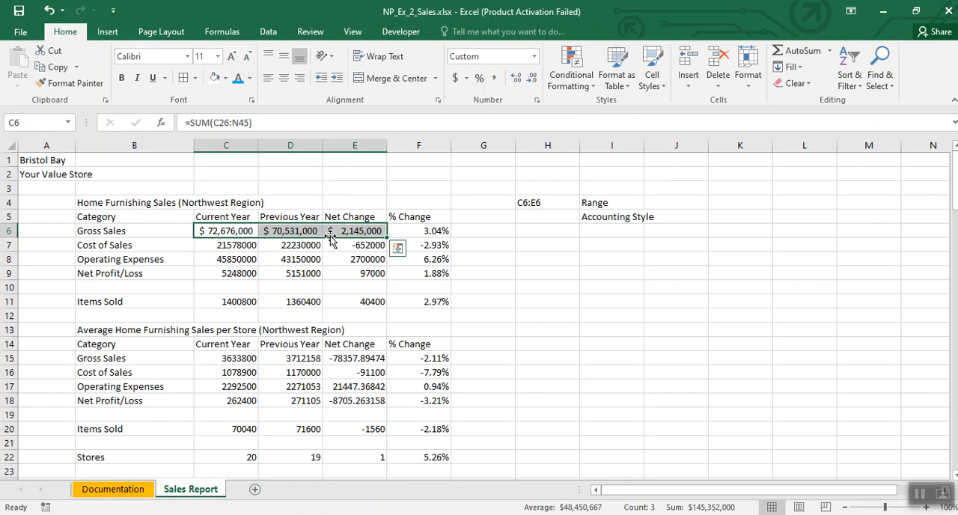
Step: Reapply the accounting format to C6:E6 with the $ English (United States) symbol and remove both decimal places
left_click(466, 78)
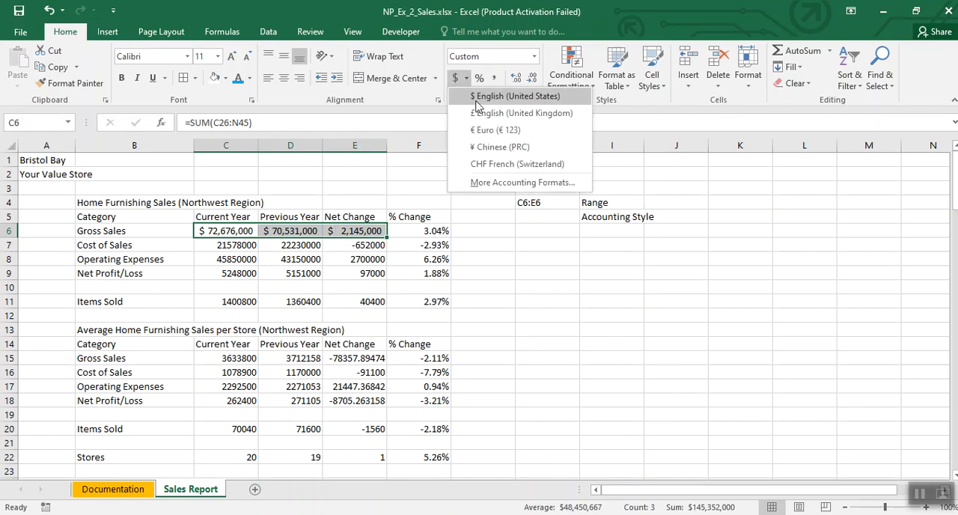
left_click(477, 98)
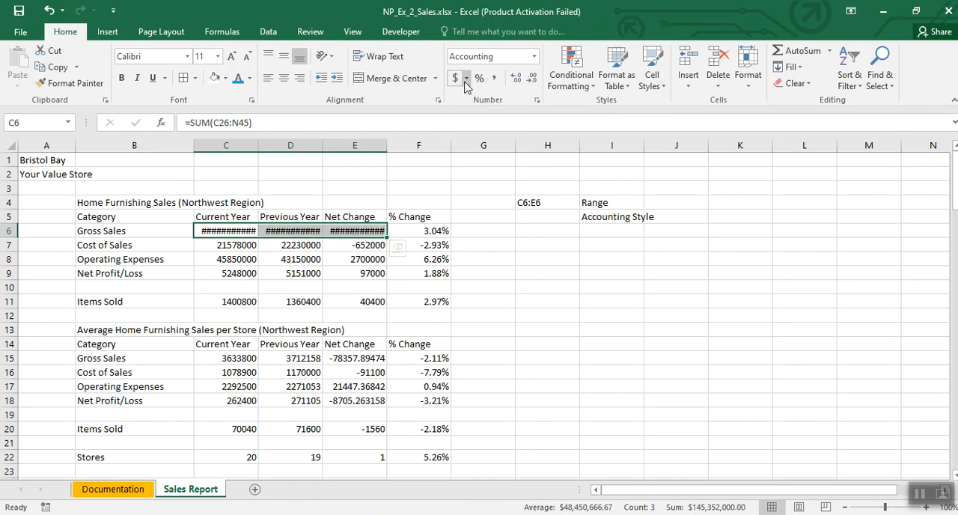
left_click(533, 78)
left_click(532, 79)
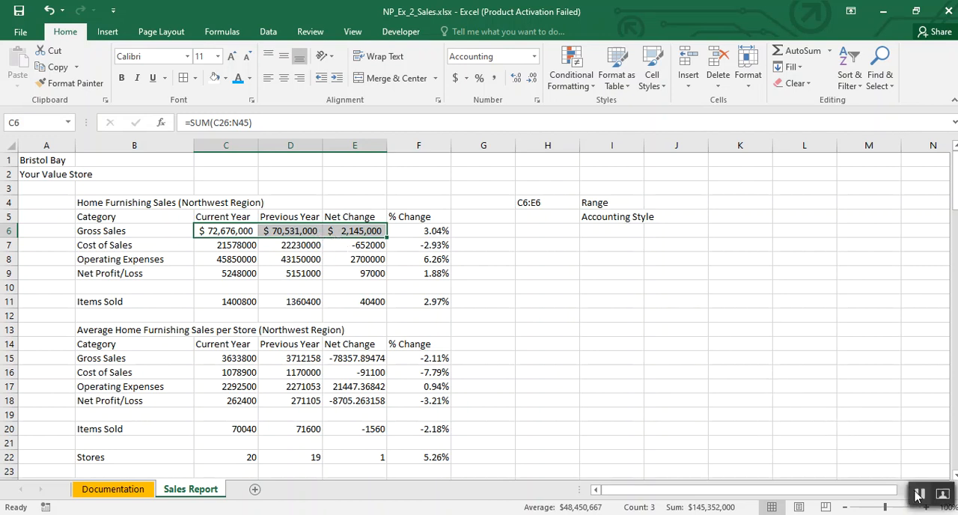
Step: Clear the notes in H4:I5 and enter the note C7:E9,C11:E11 in H4
left_click_drag(533, 202, 633, 214)
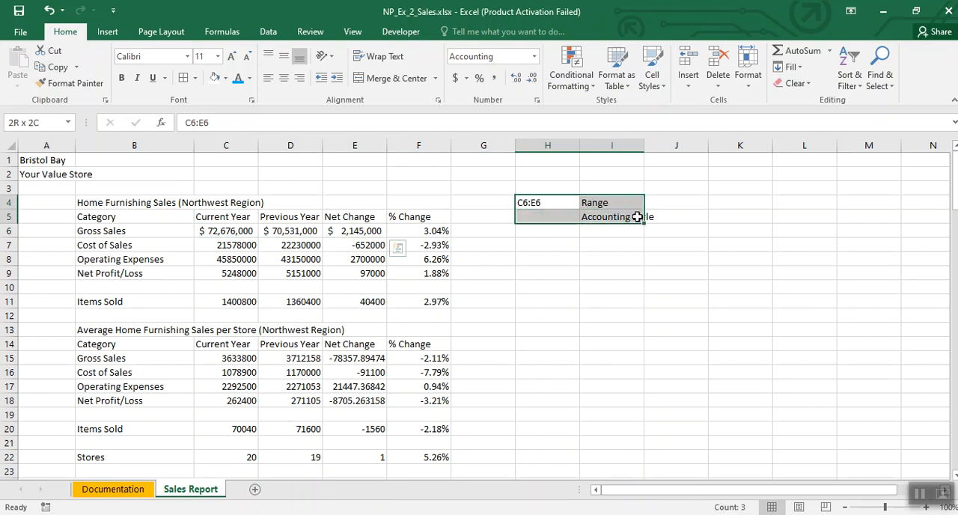
key("Delete")
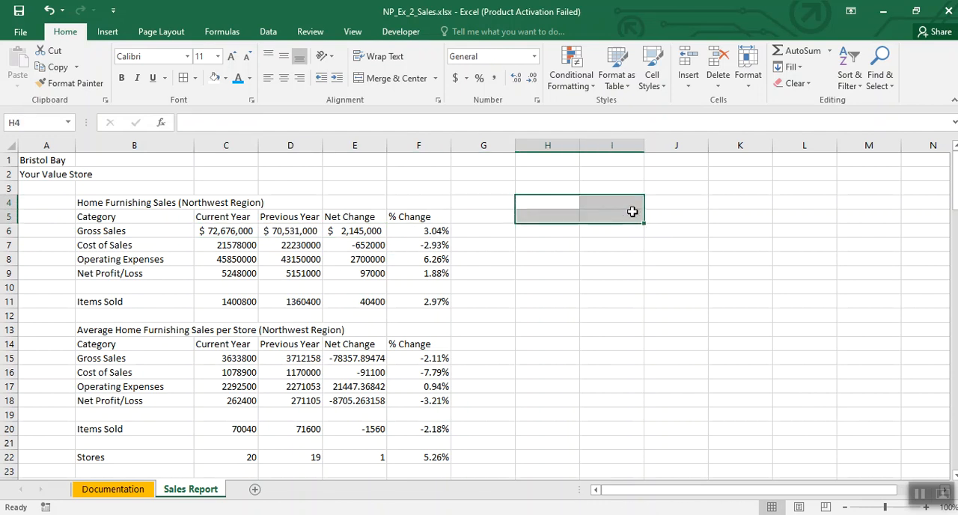
type("C7")
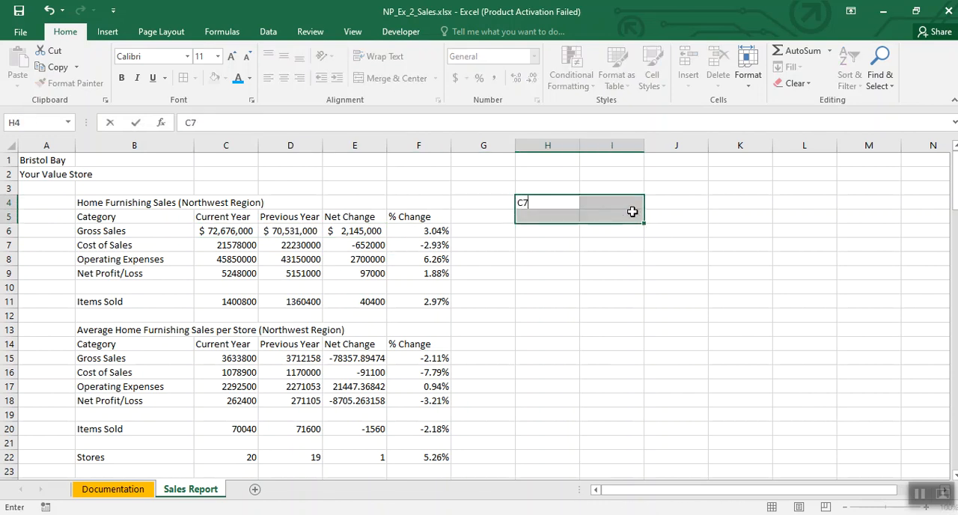
type(":E9,C11:E11")
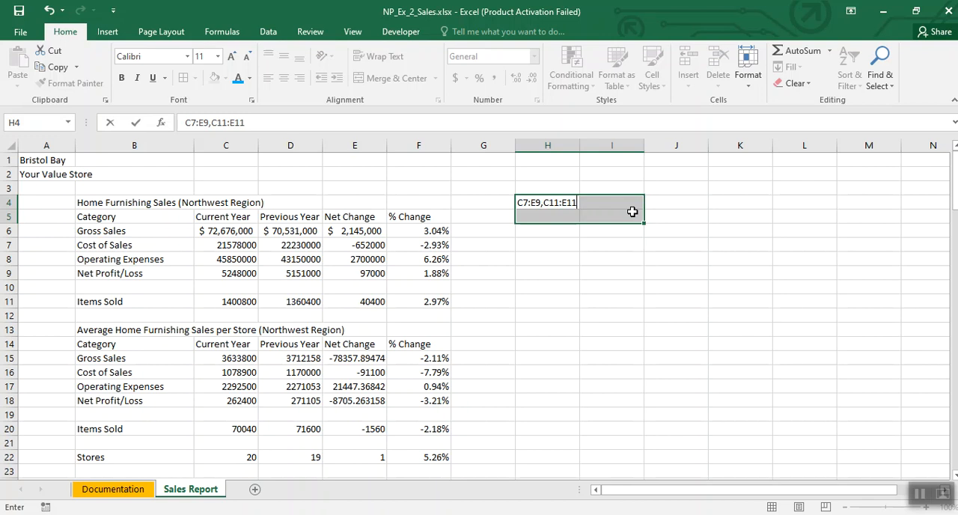
left_click(546, 229)
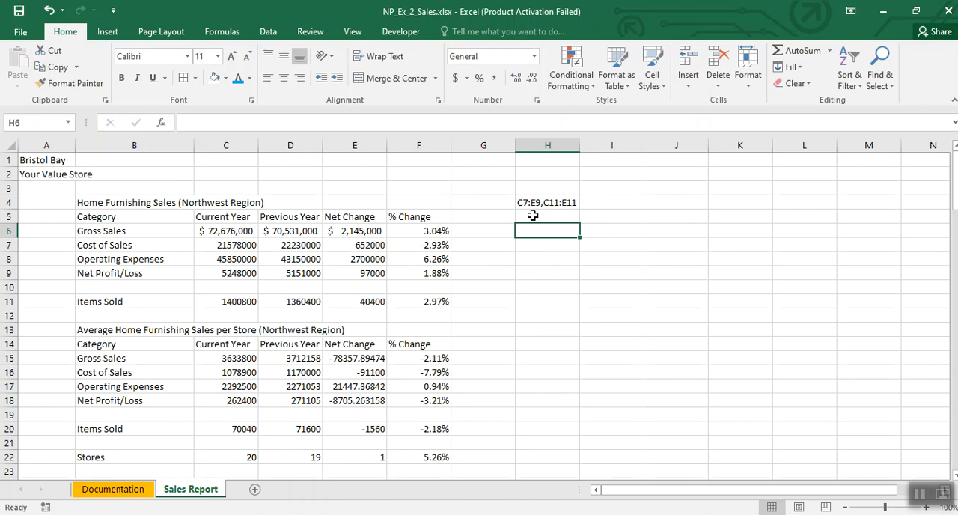
Step: Enter the note Multiple Ranges in H5, below the range reference
left_click(551, 215)
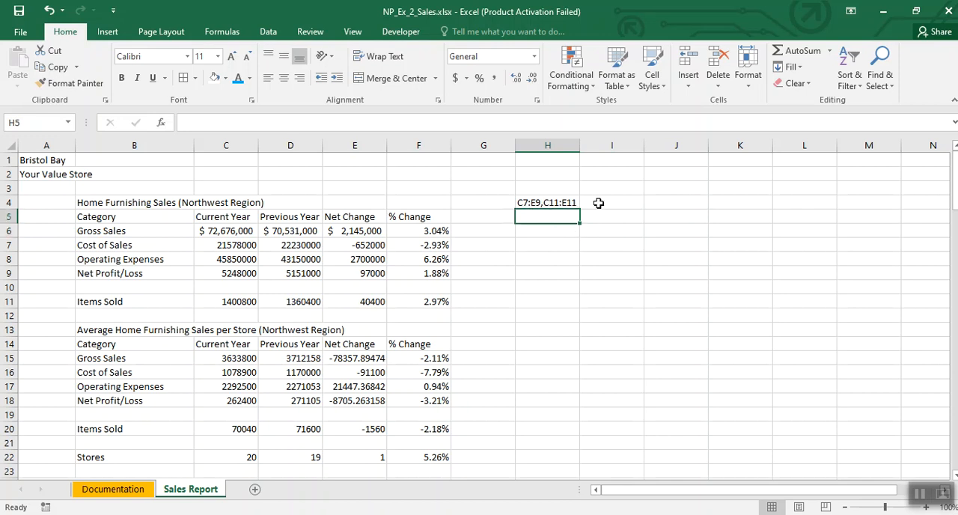
type("Multip")
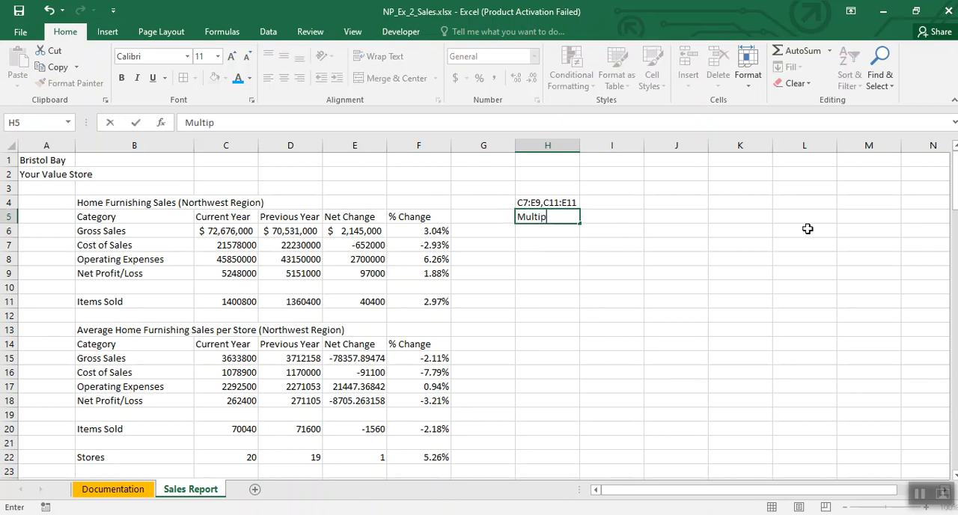
type("le Ranges")
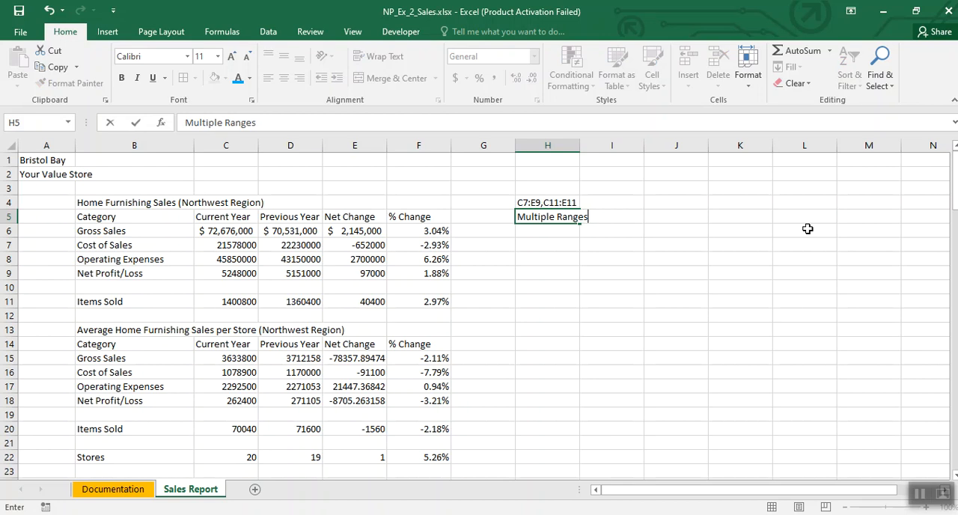
left_click(621, 327)
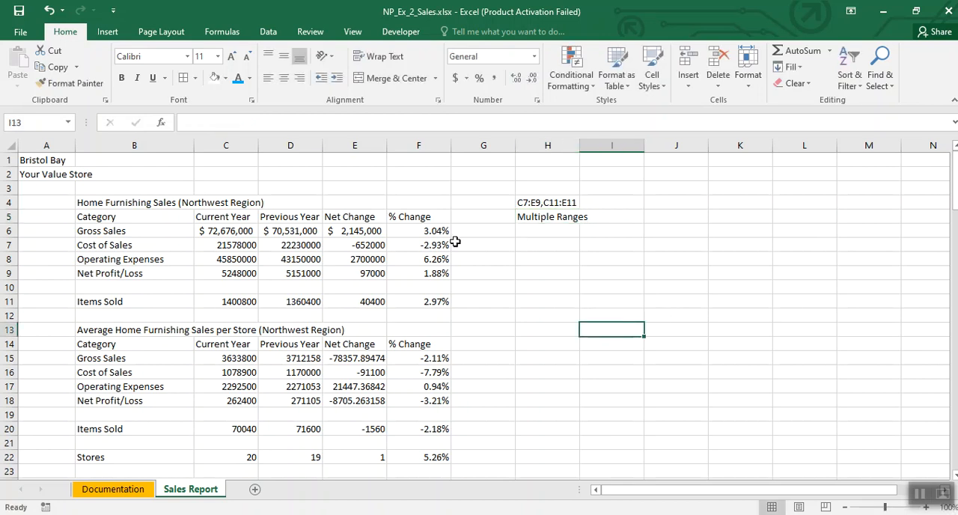
Step: Apply the Comma Style with no decimal places to the nonadjacent ranges C7:E9 and C11:E11
left_click(223, 246)
left_click_drag(224, 246, 335, 277)
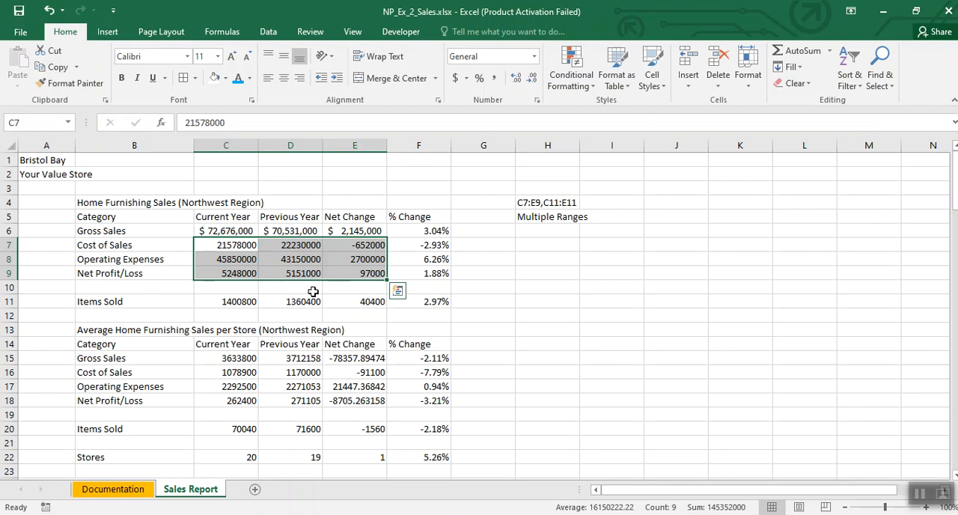
left_click(225, 302, "ctrl")
left_click_drag(224, 302, 360, 307)
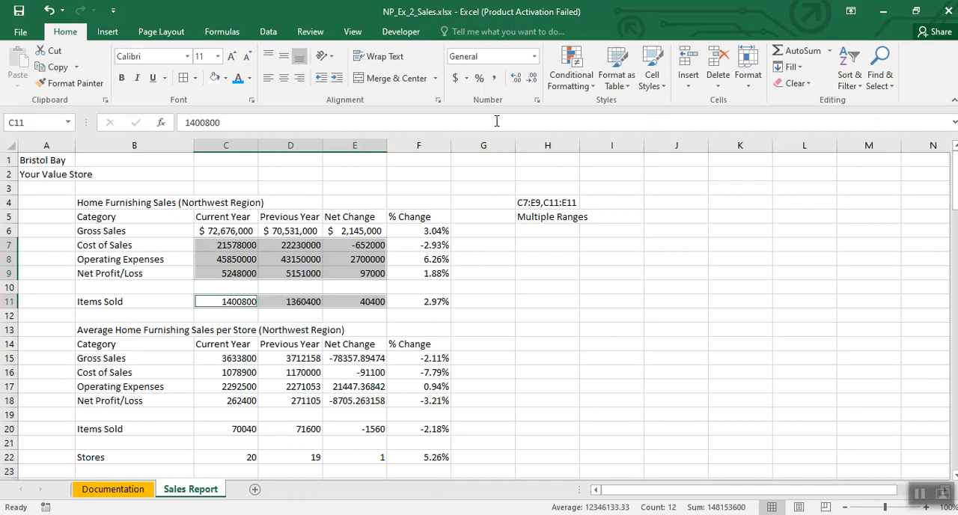
left_click(494, 78)
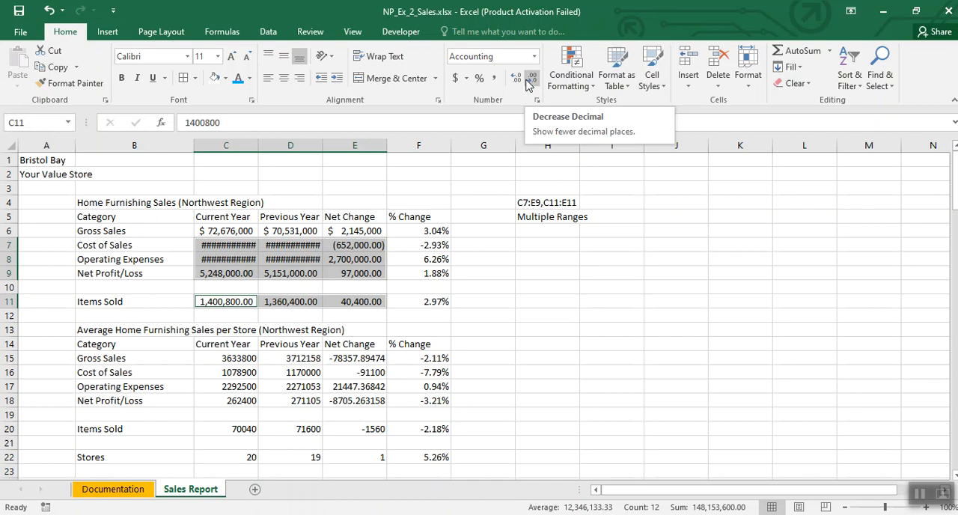
left_click(530, 80)
left_click(530, 81)
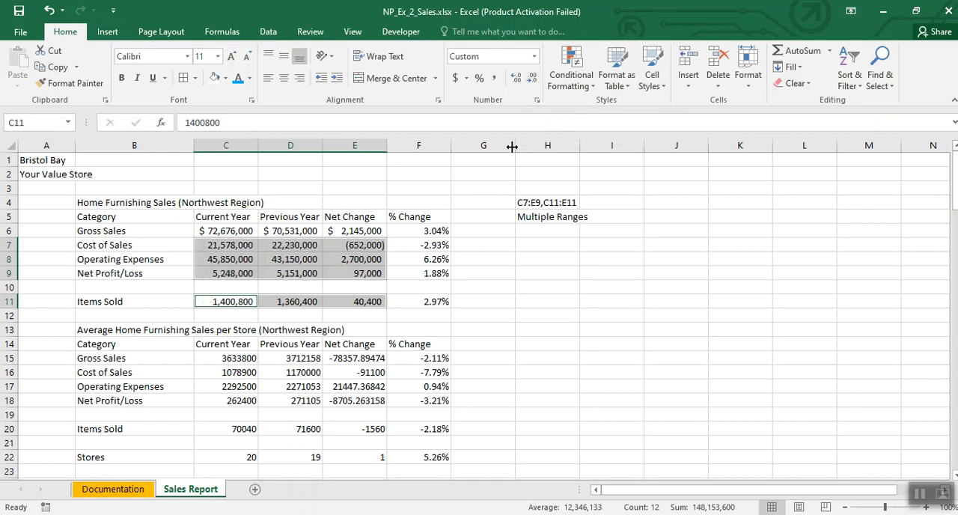
Step: Clear the range notes from H4 and H5 beside the sales table
left_click(560, 277)
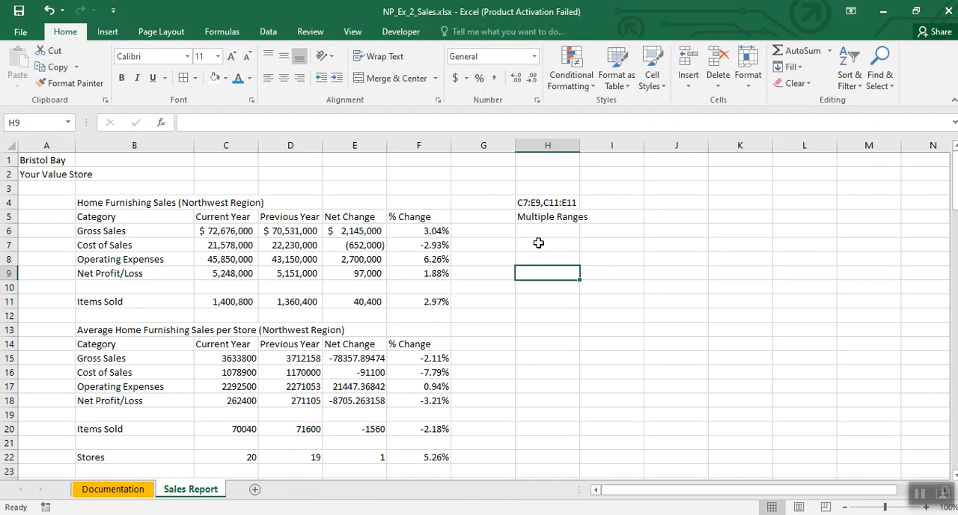
left_click_drag(512, 191, 620, 241)
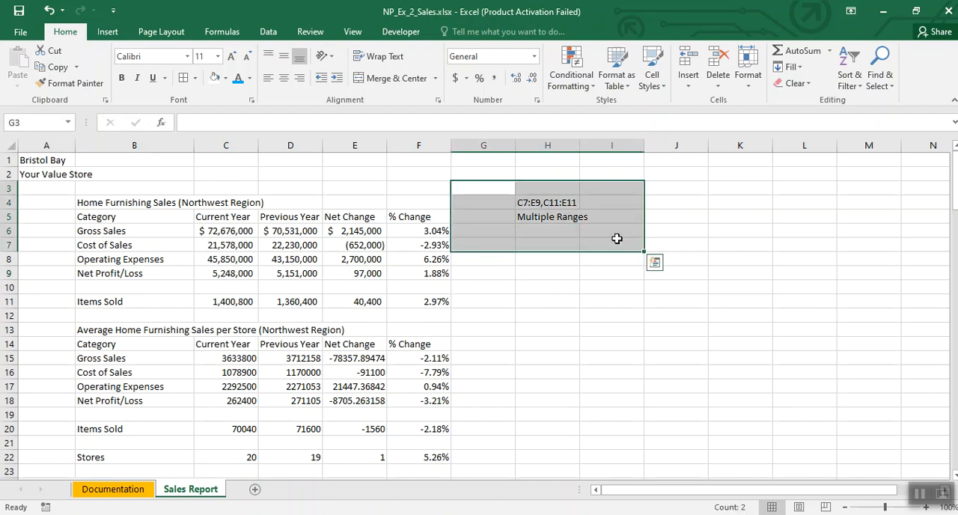
key("Delete")
left_click(592, 274)
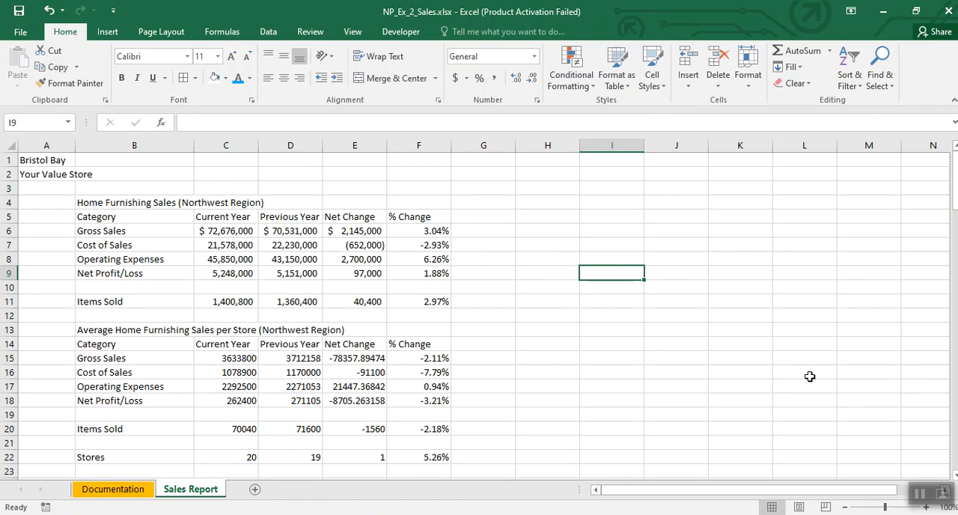
Step: On the Documentation sheet, enter the note Long Format Date in cell E8
left_click(921, 494)
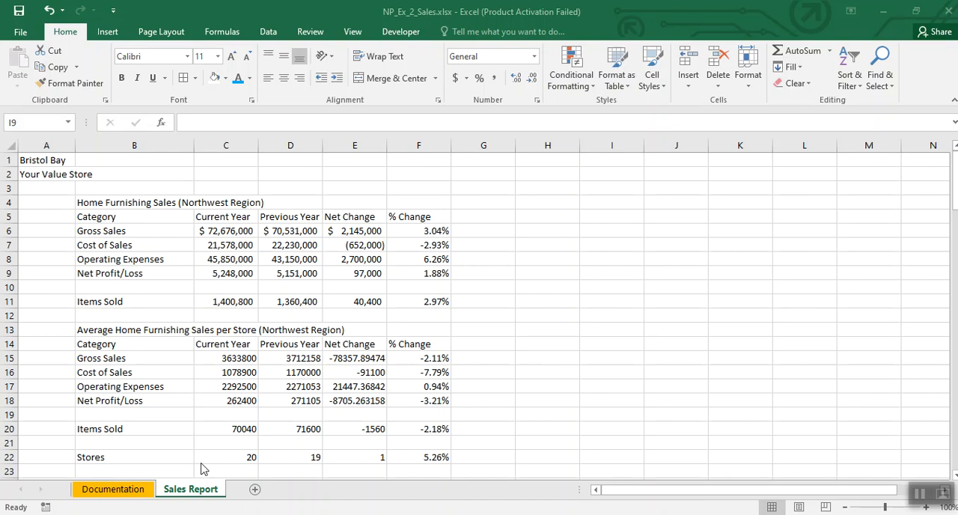
left_click(135, 490)
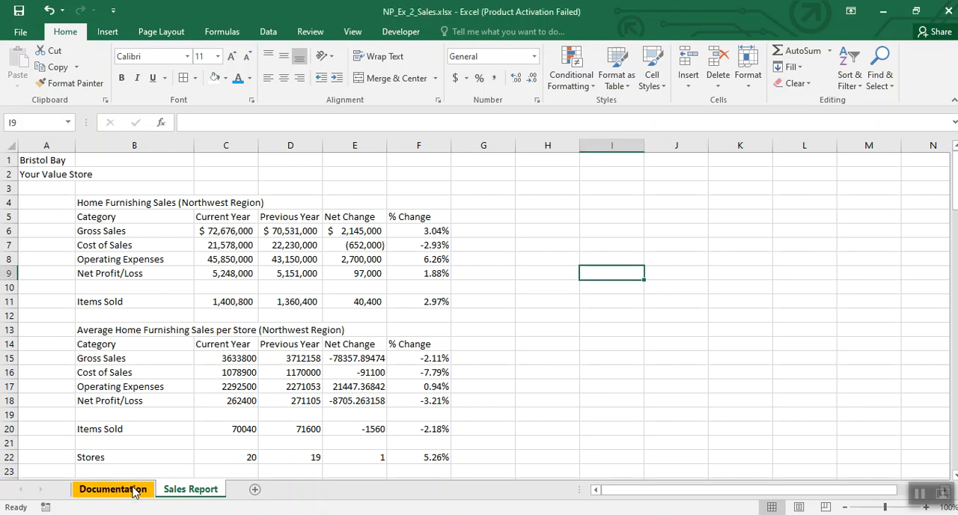
left_click(135, 491)
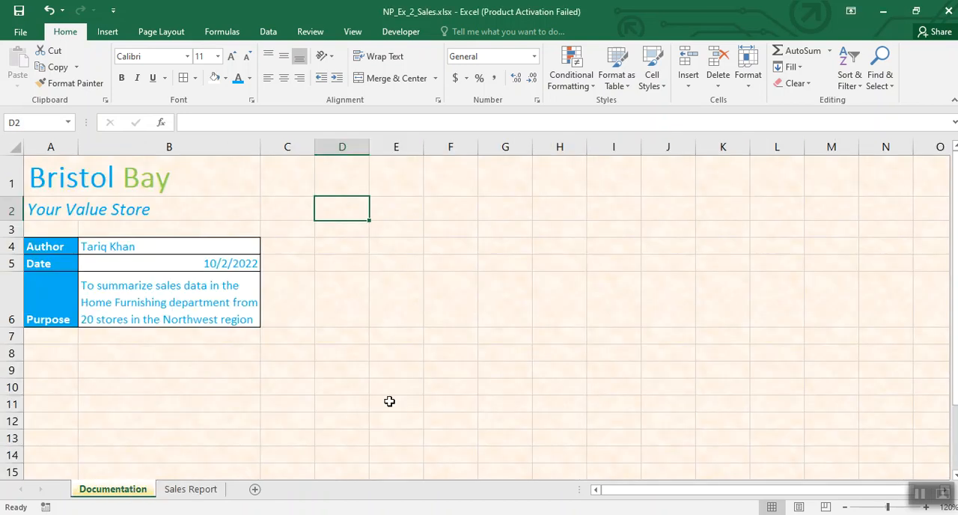
left_click(407, 353)
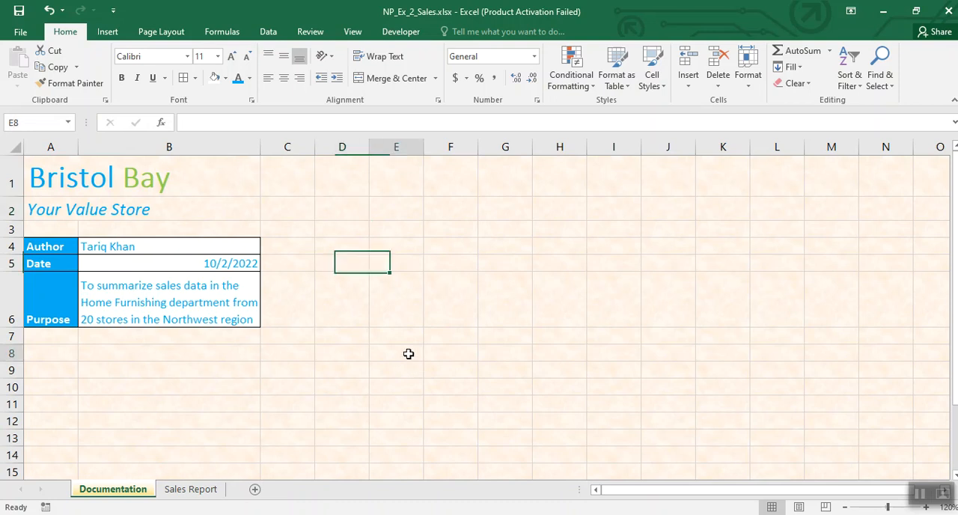
type("Long")
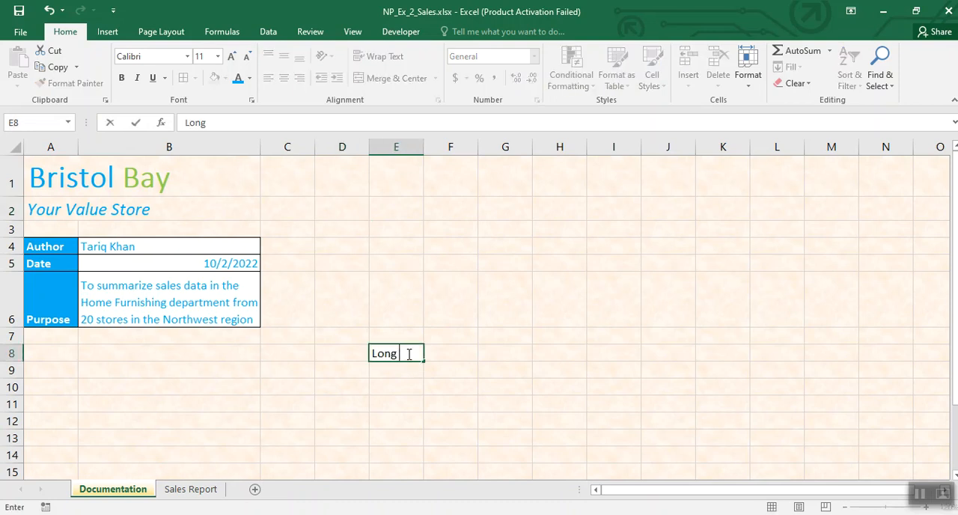
type(" Format Date")
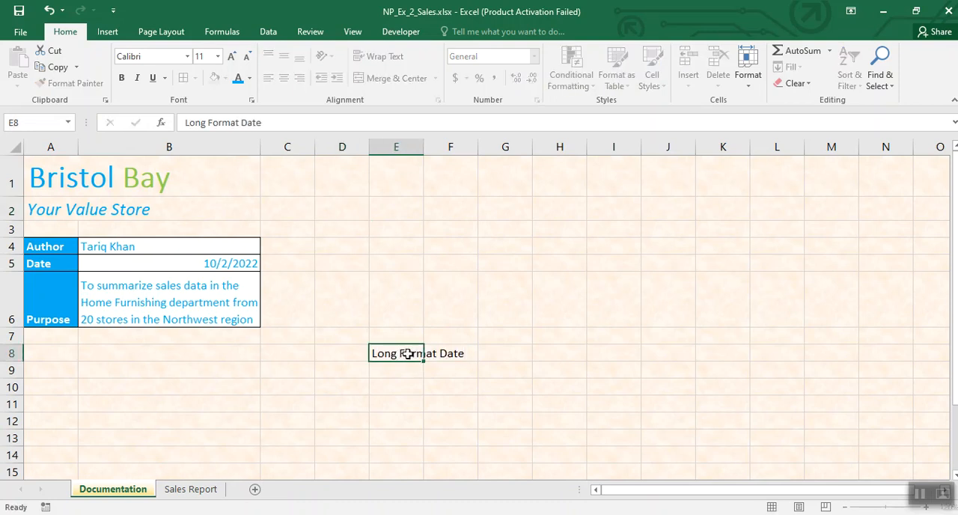
key("Return")
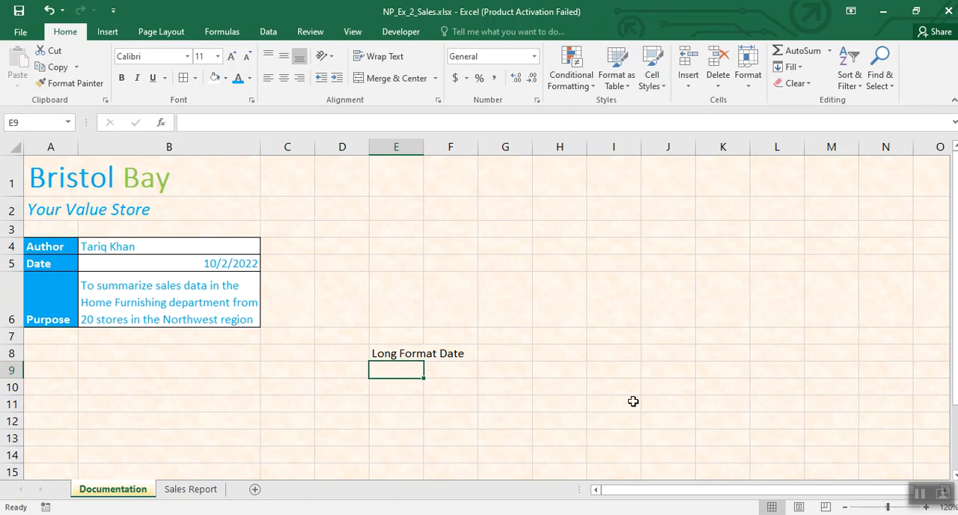
Step: Enter the sample date Sunday, October 02, 2022 in E9, below the note
type("Sunday, ")
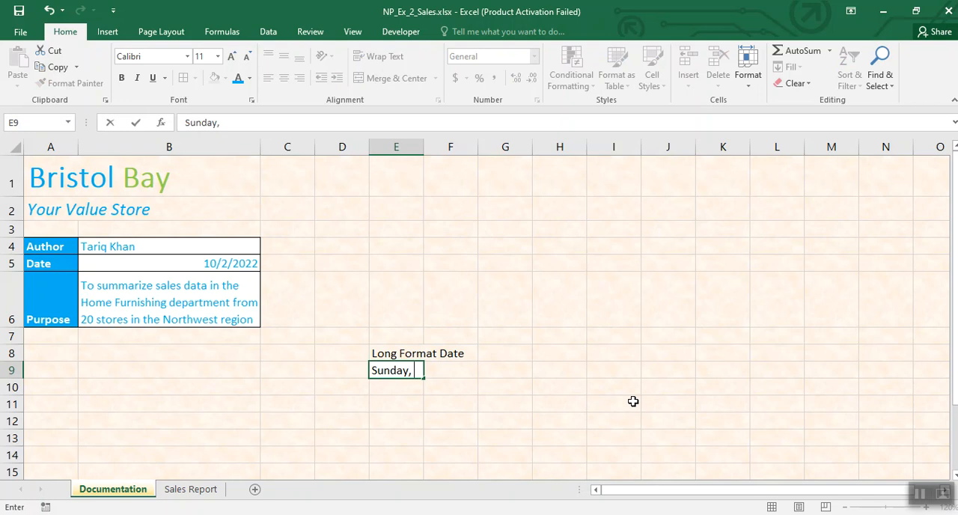
type("Octob")
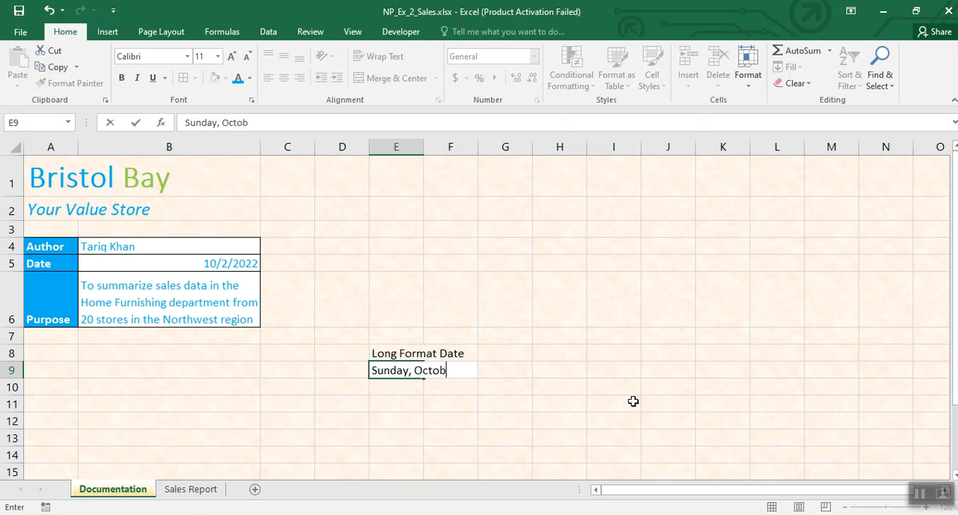
type("er 02, 2022")
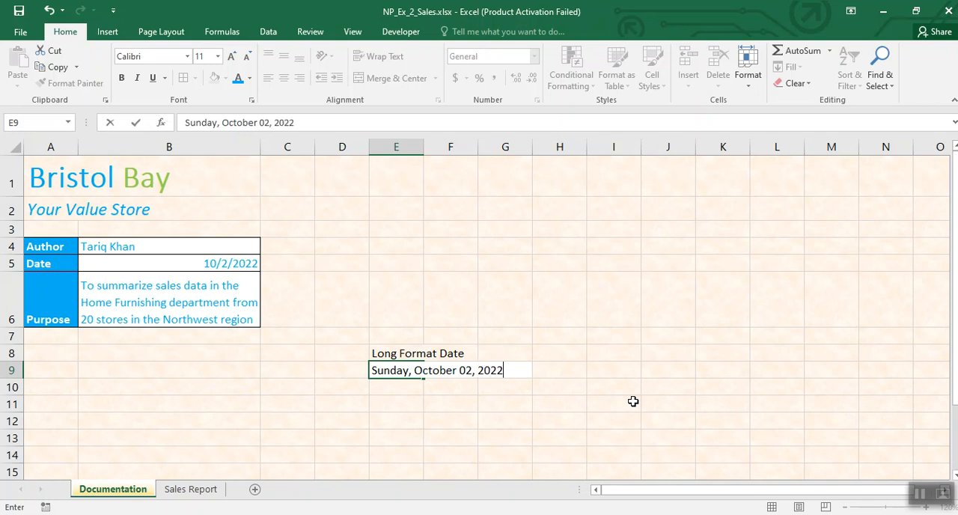
left_click(470, 406)
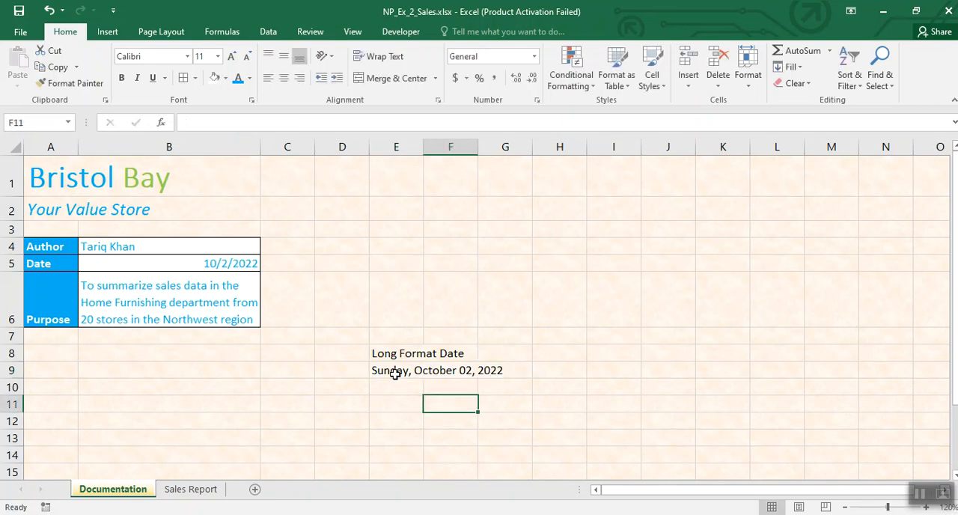
Step: Try the Long Date number format on the date in B5 and undo it
left_click(228, 266)
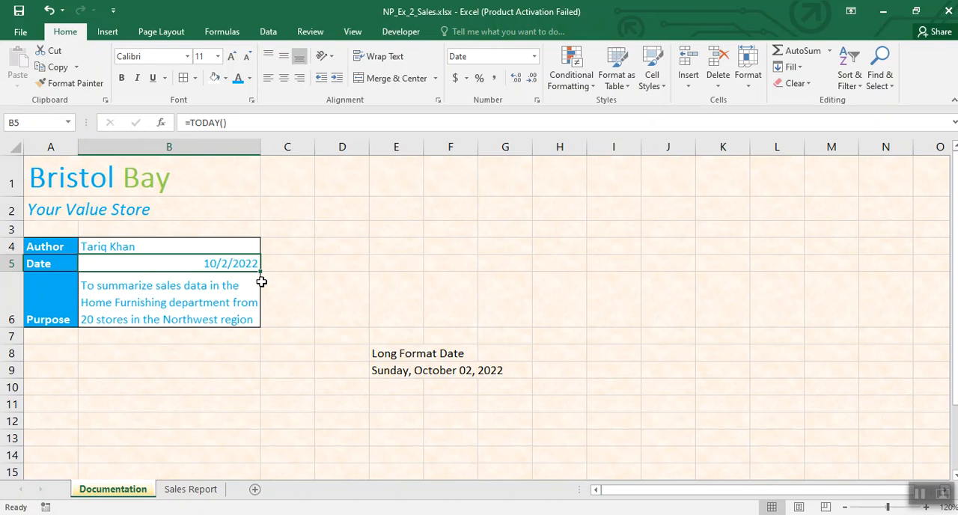
left_click(534, 58)
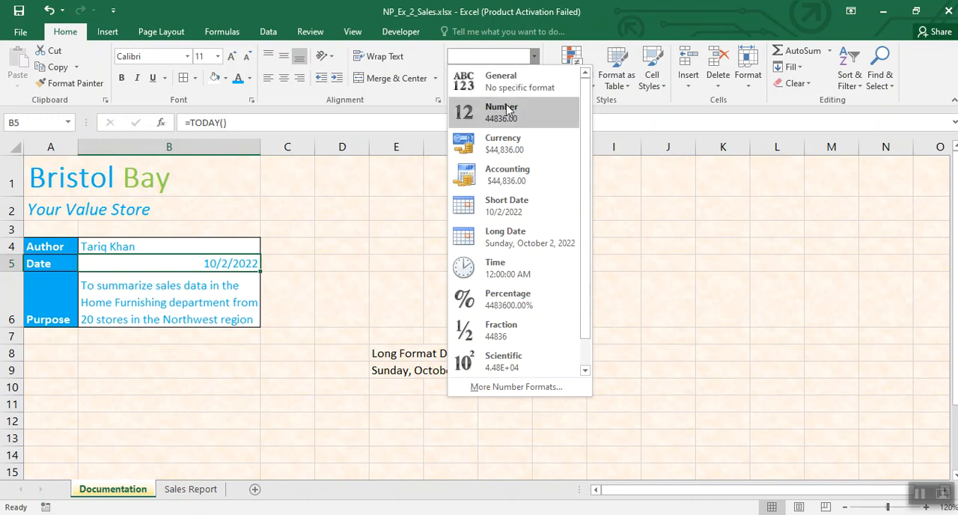
left_click(506, 234)
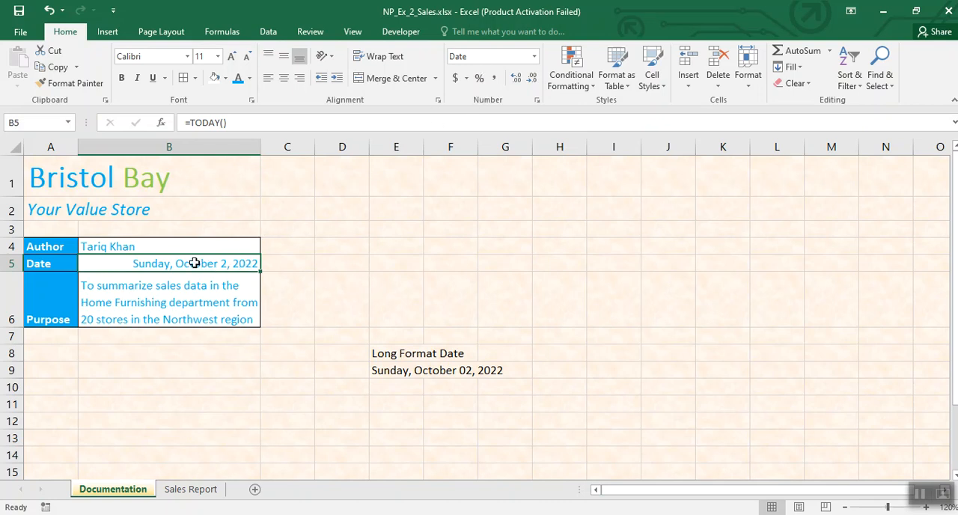
left_click(49, 10)
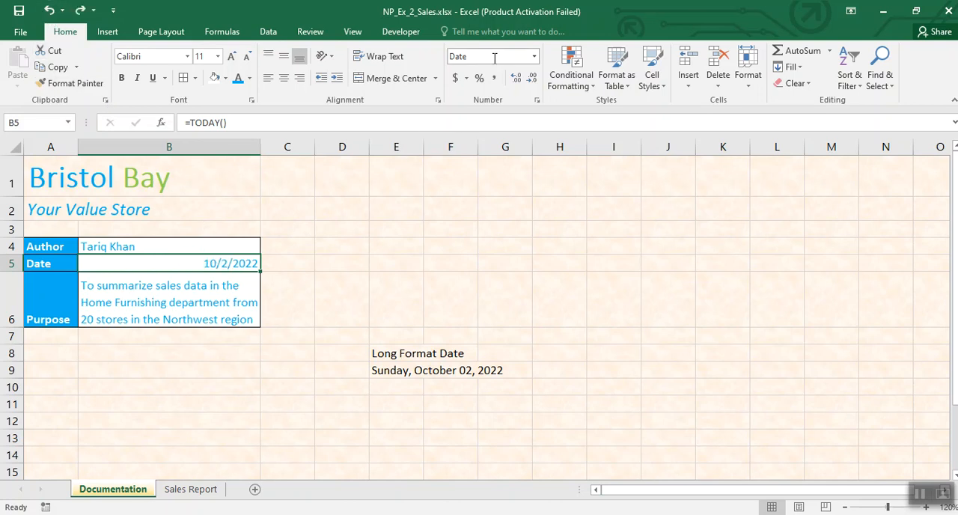
Step: Open the cell formatting settings for the date in B5 and set the date locale to English (India)
right_click(214, 265)
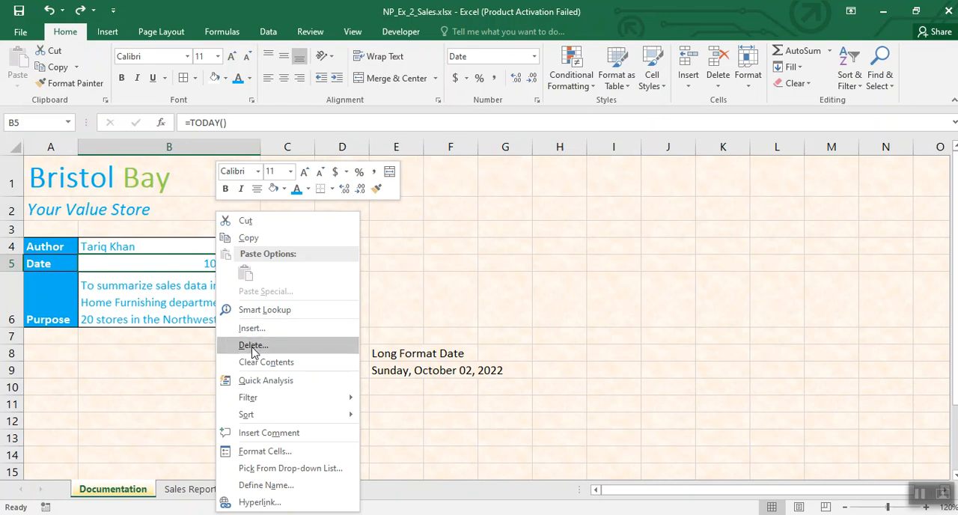
left_click(274, 452)
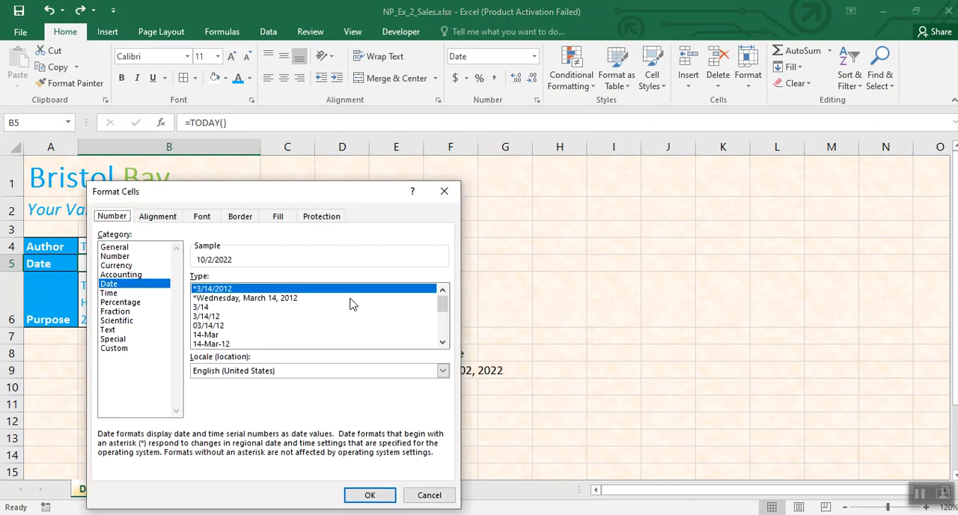
left_click(242, 300)
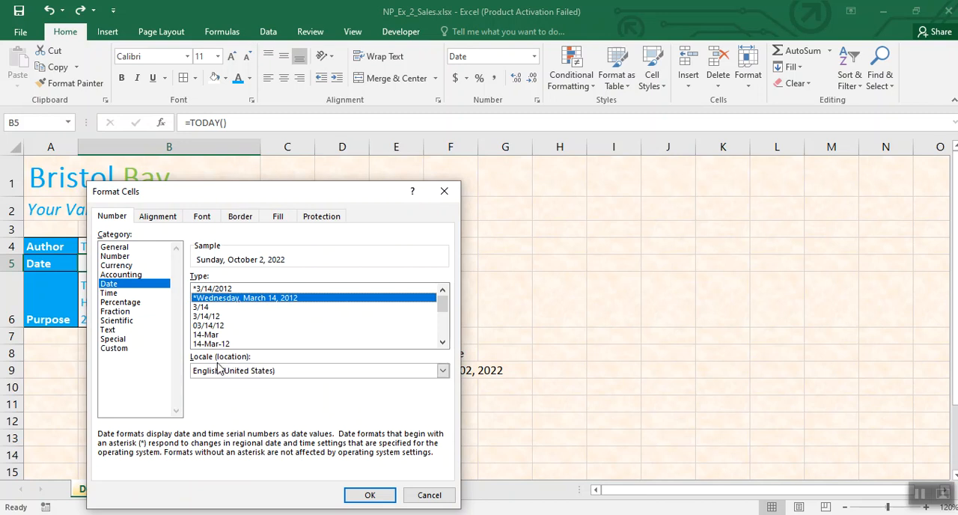
left_click(443, 372)
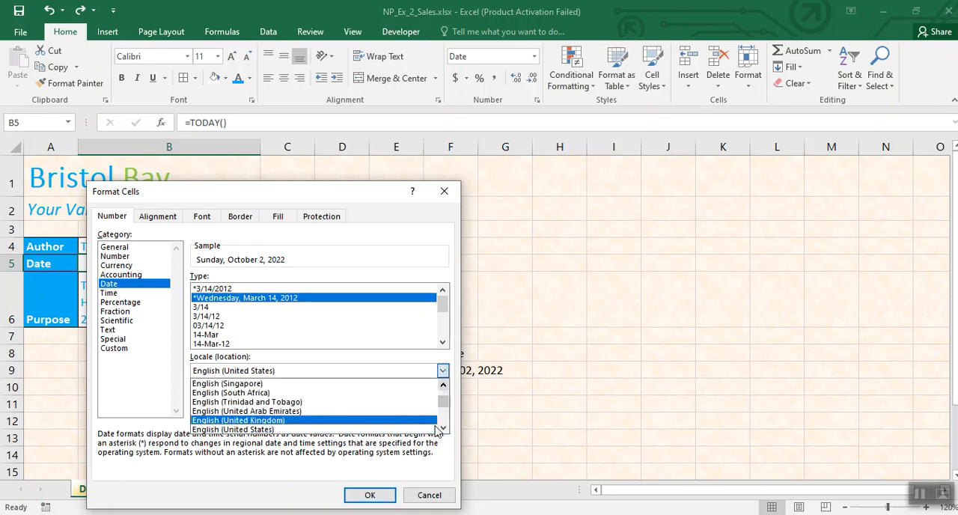
left_click(445, 386)
left_click(445, 386)
left_click(445, 386)
left_click(446, 385)
left_click(445, 386)
left_click(446, 386)
left_click(445, 385)
left_click(302, 384)
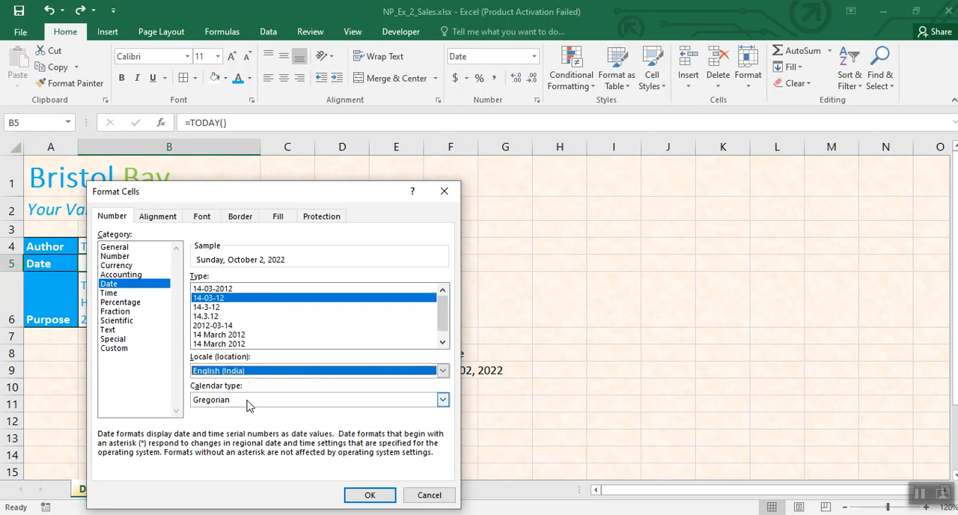
Step: Set the calendar type to Gregorian (English) and apply the Wednesday, March 14, 2012 date type to B5
left_click(245, 402)
left_click(248, 423)
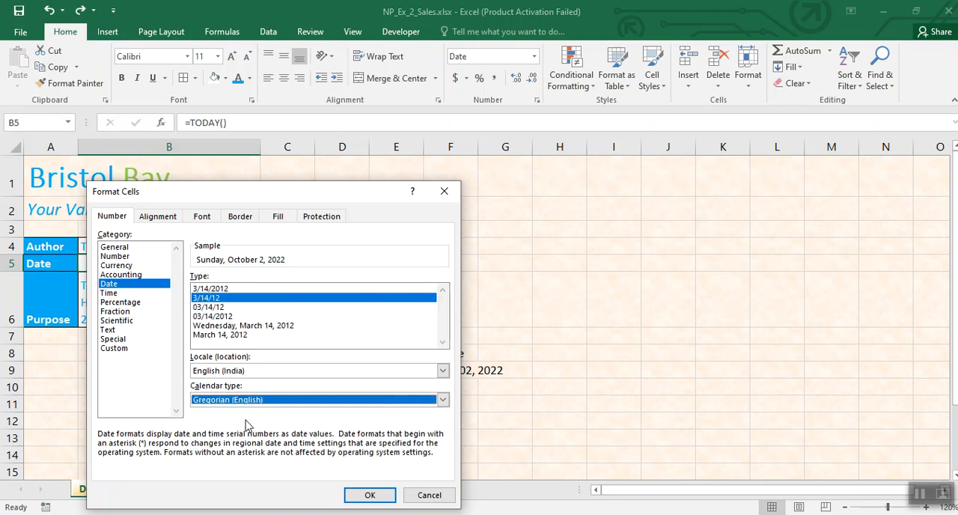
left_click(248, 327)
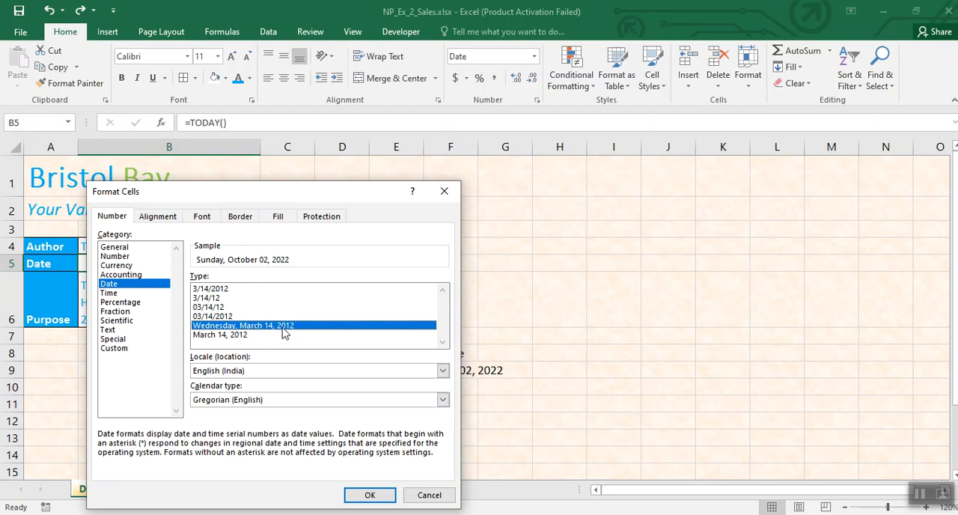
left_click(359, 494)
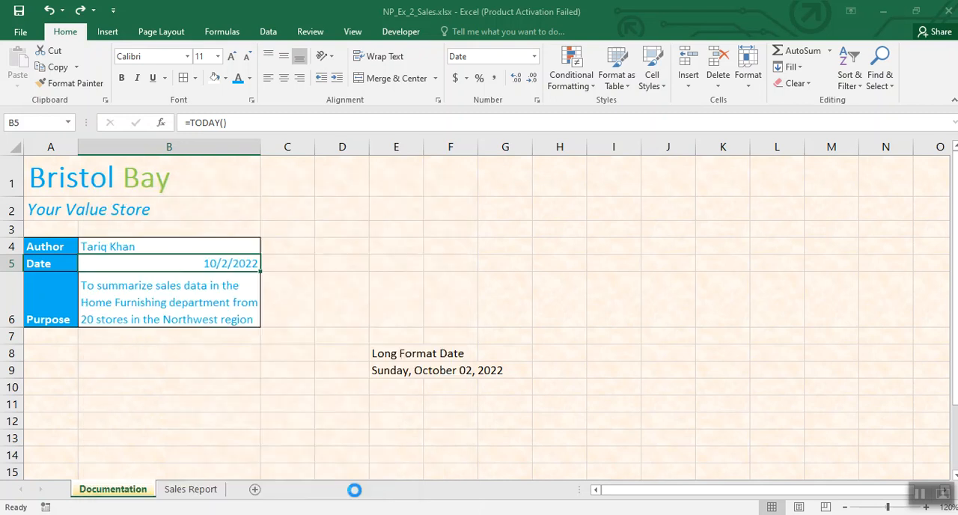
left_click(326, 307)
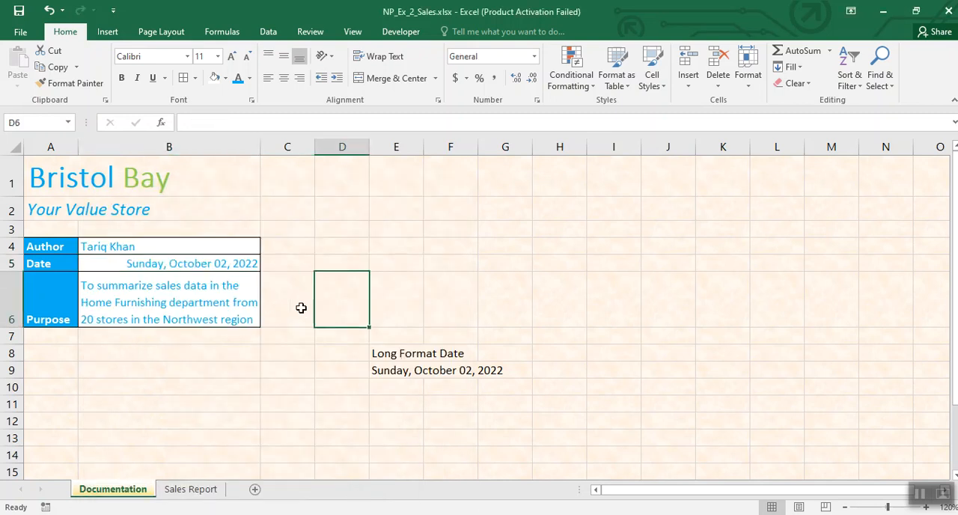
Step: Clear the date format notes from E8:G9 on the Documentation sheet
left_click(382, 353)
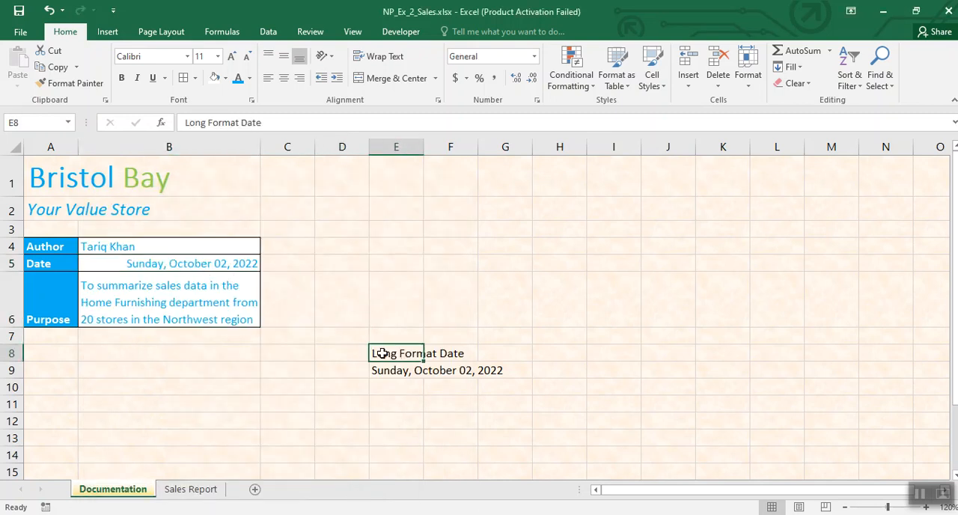
left_click_drag(409, 354, 503, 372)
key("Delete")
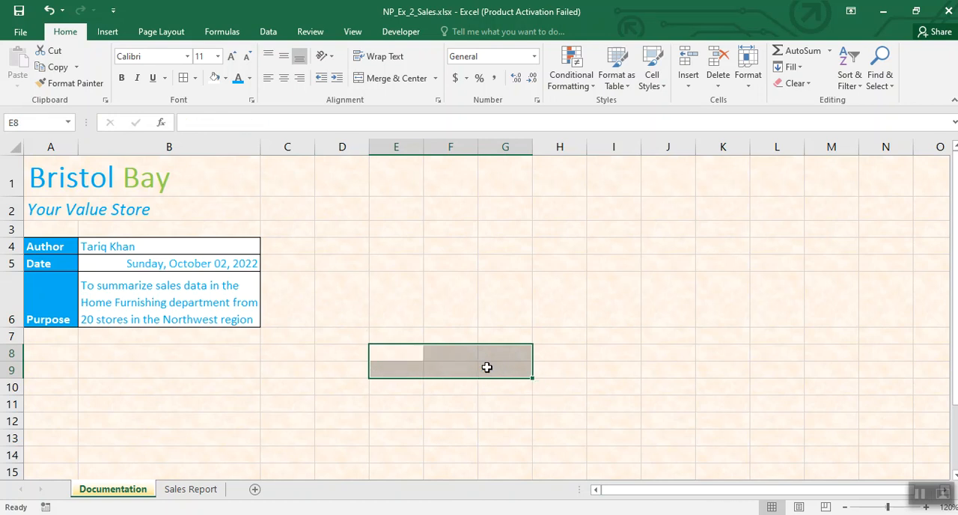
left_click(332, 366)
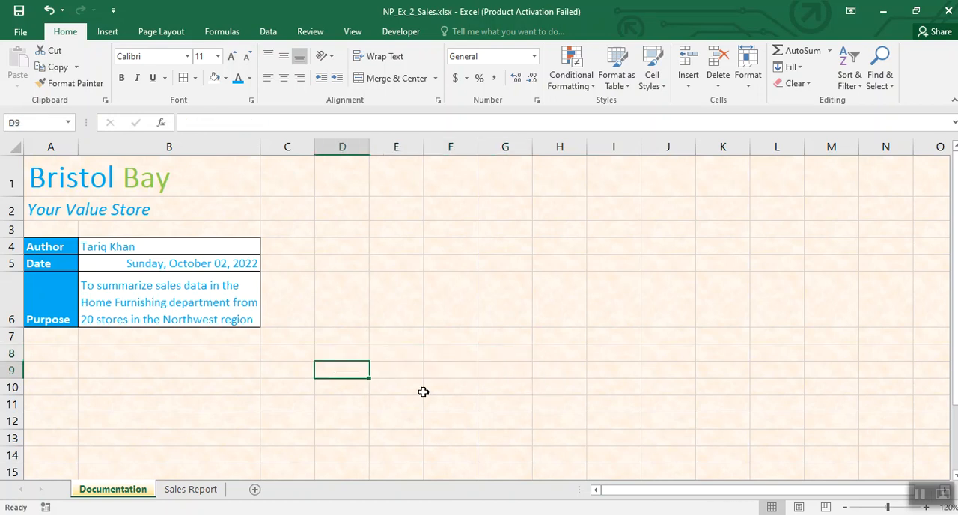
Step: On the Sales Report sheet, enter the note B5 in cell I6
left_click(921, 494)
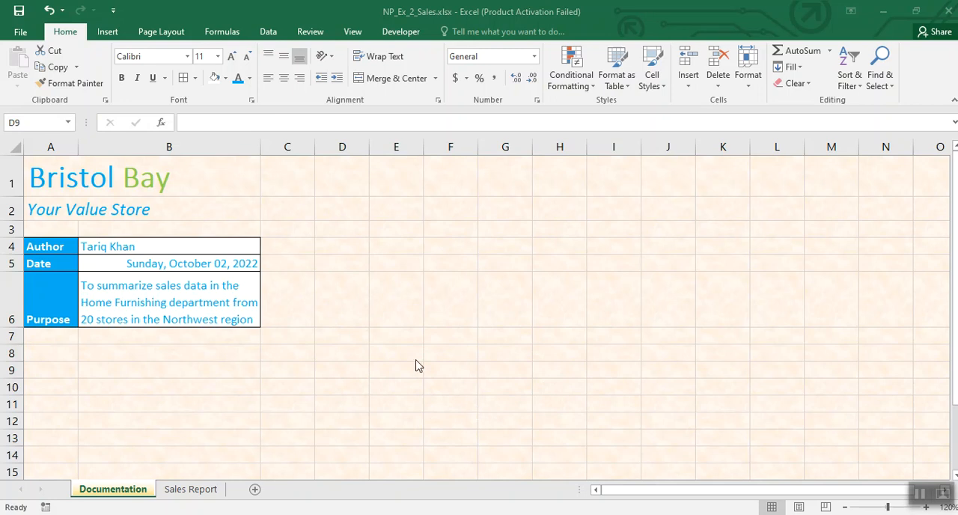
left_click(193, 493)
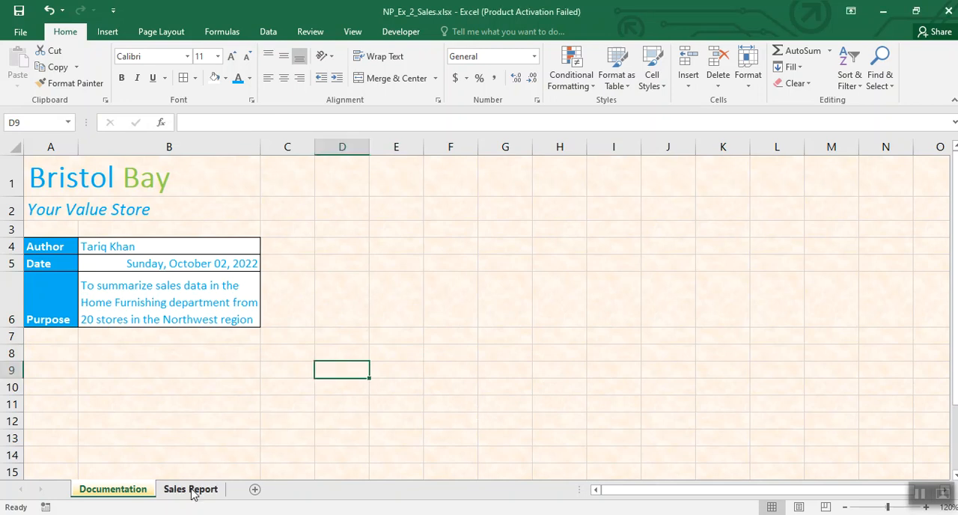
left_click(191, 489)
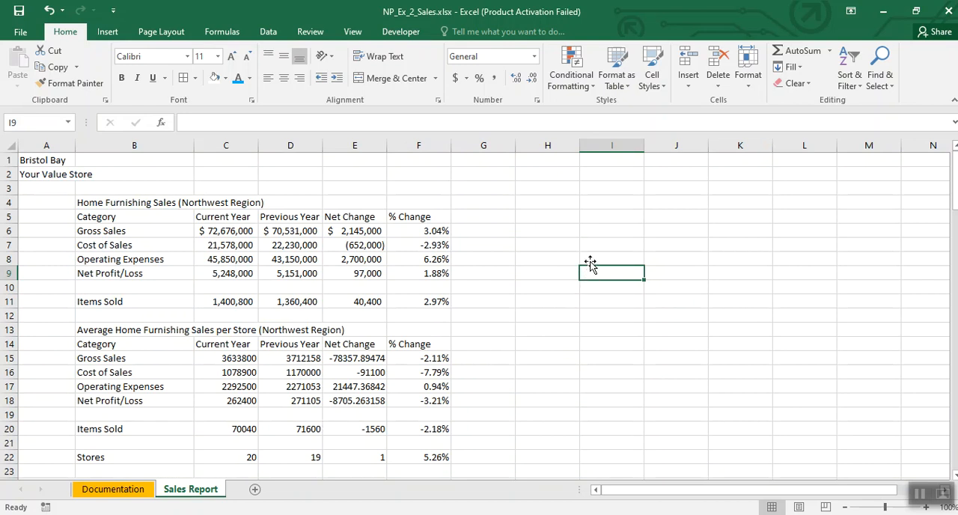
left_click(587, 235)
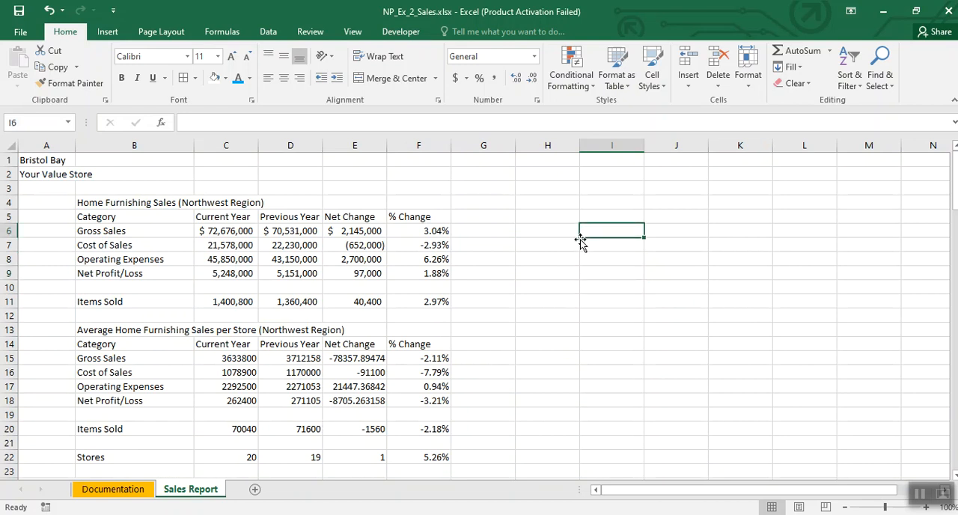
type("B5")
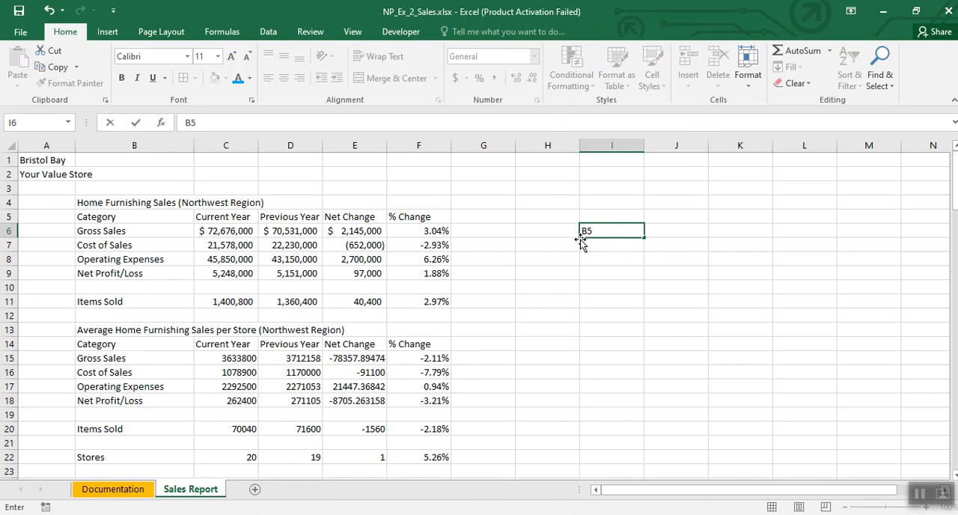
key("Return")
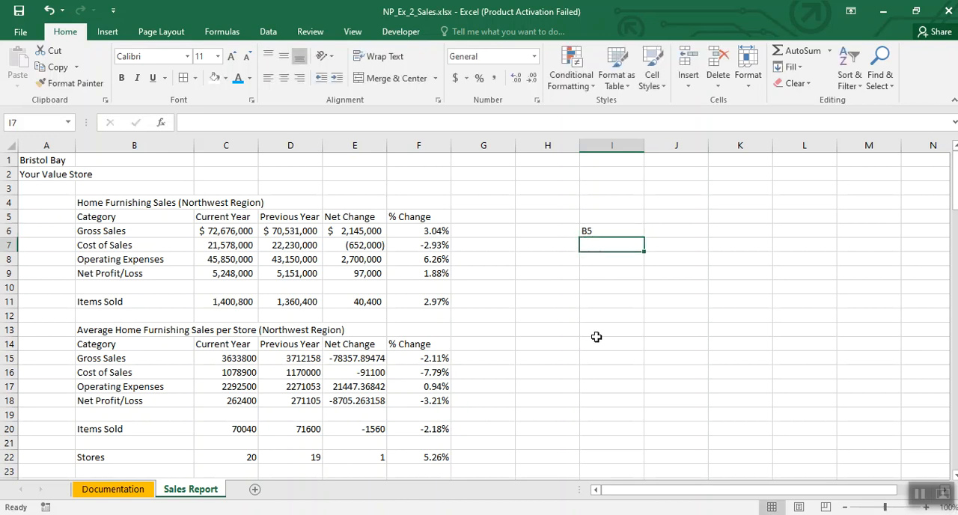
Step: Enter the note Left Align in I7, below the cell reference
type("Left Align")
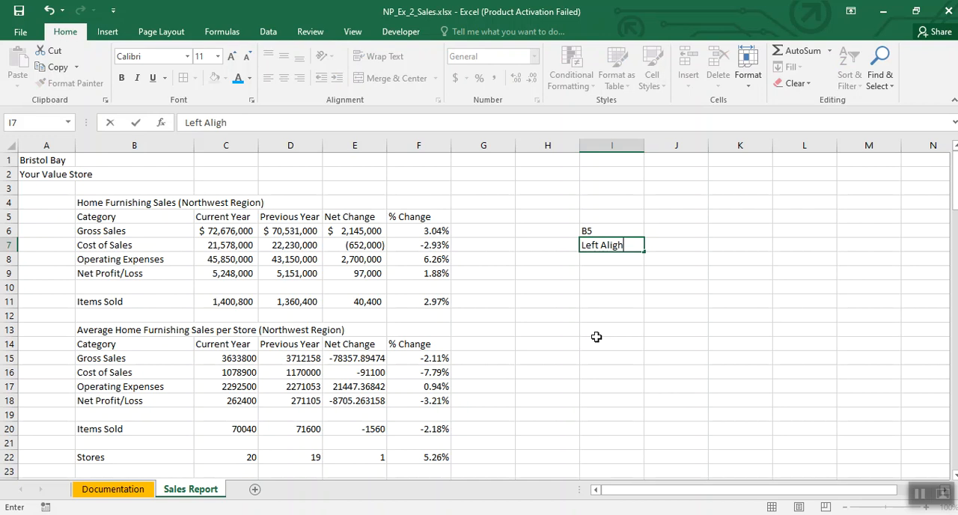
left_click(596, 334)
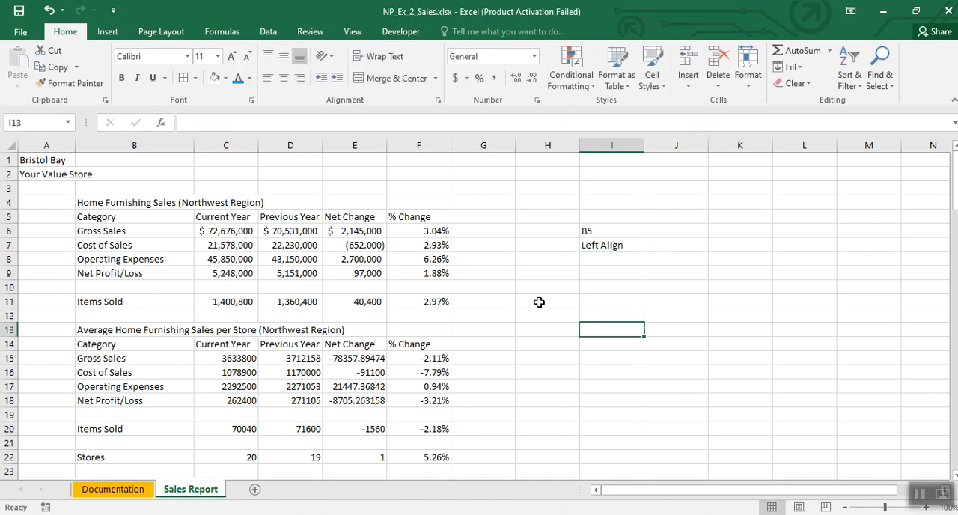
Step: Left-align the Category heading in B5 on the Sales Report sheet
left_click(139, 215)
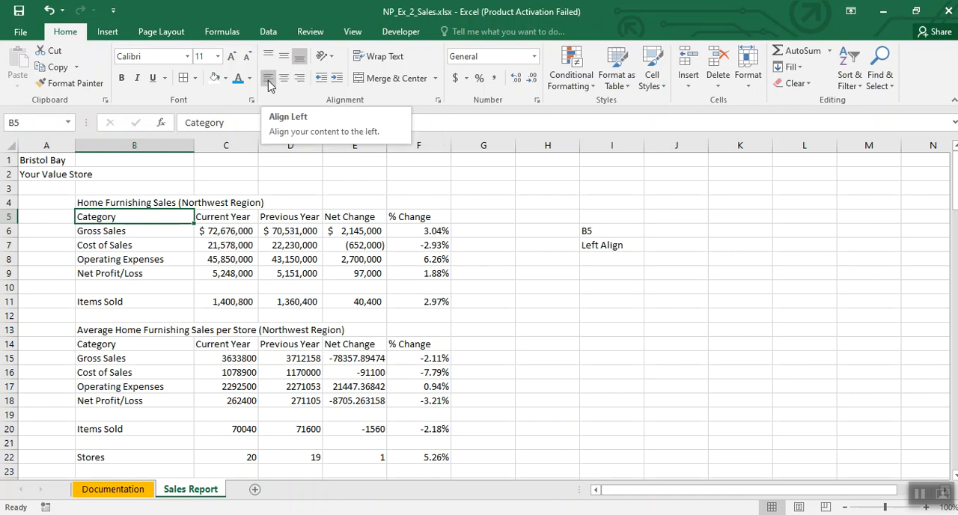
left_click(268, 81)
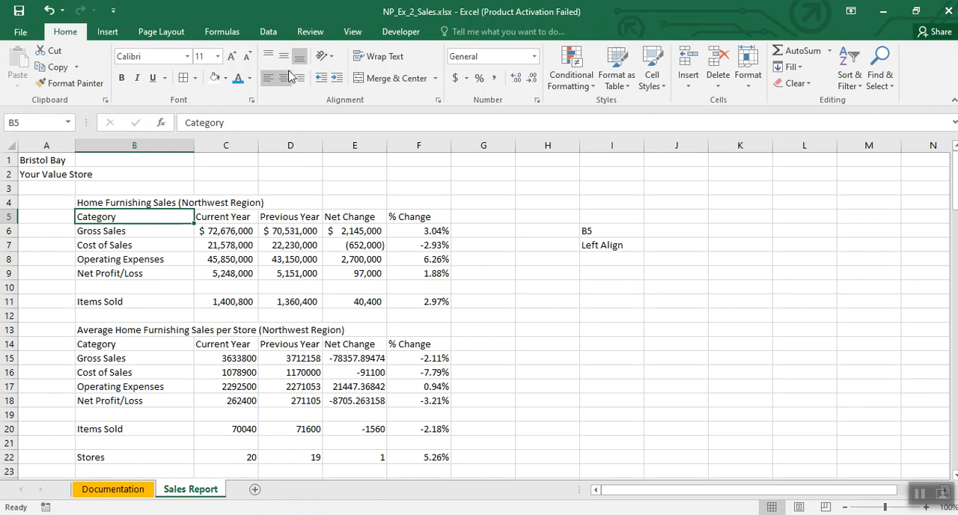
Step: Enter the notes C5:F5 in I9 and Centre in I10
left_click(603, 274)
type("C5:F5")
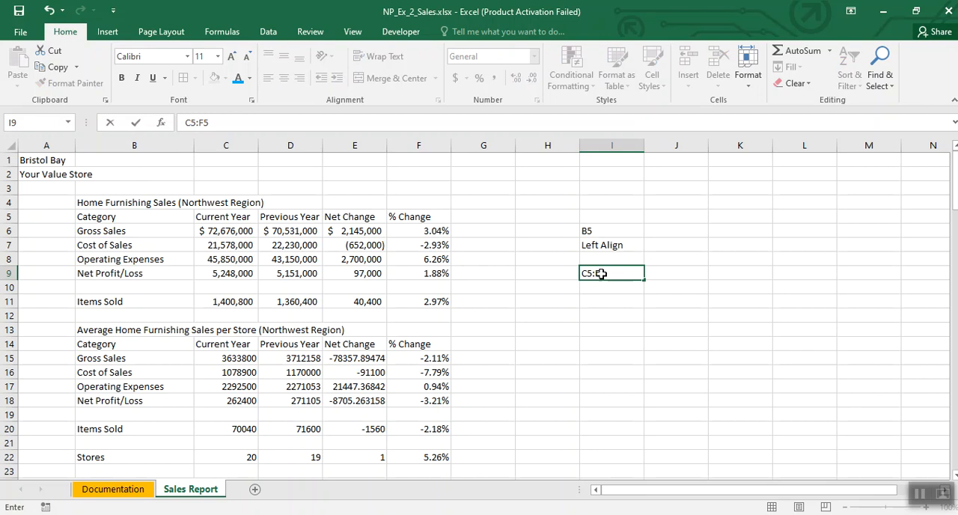
key("Return")
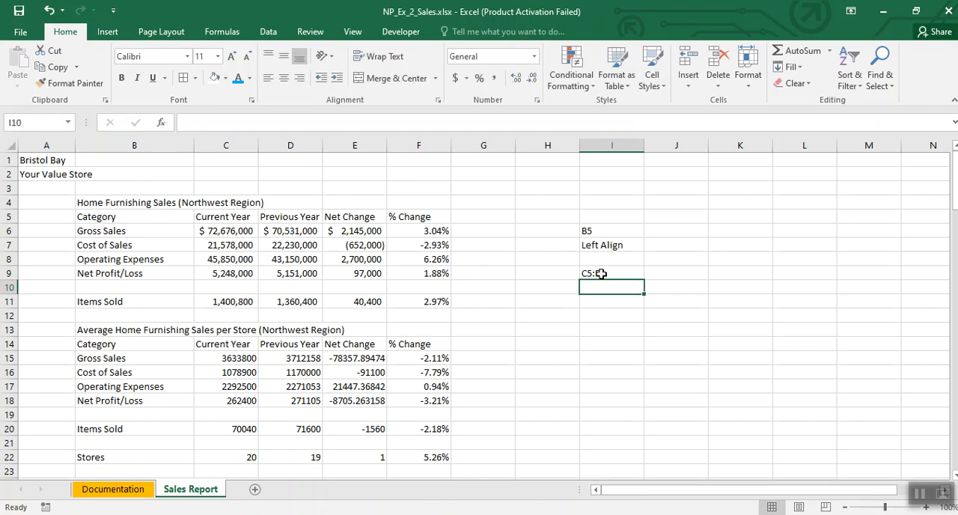
type("Centre")
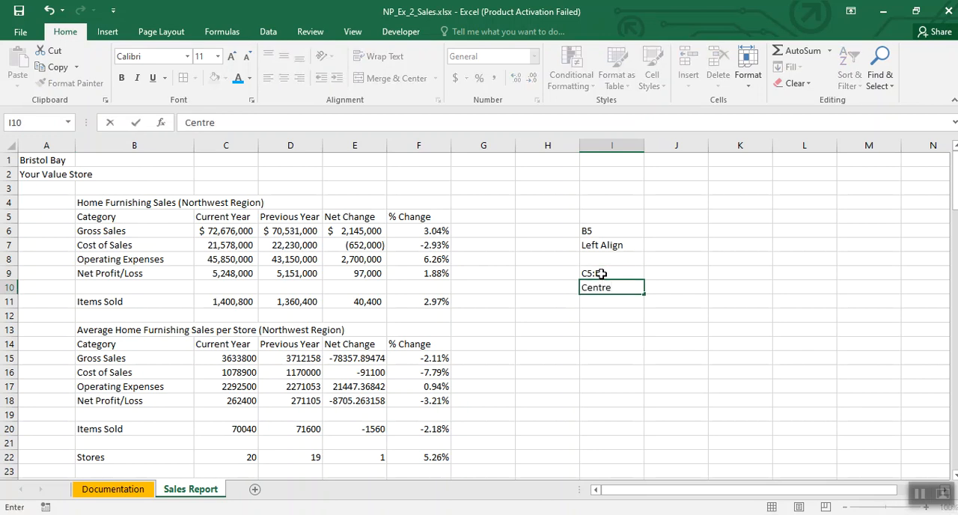
left_click(573, 312)
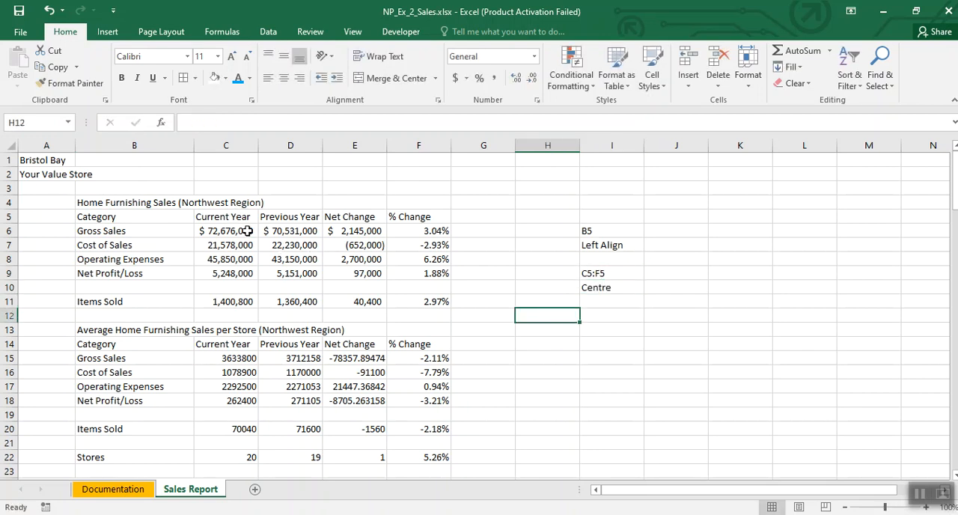
Step: Center the column headings Current Year through % Change in C5:F5
left_click_drag(226, 219, 366, 215)
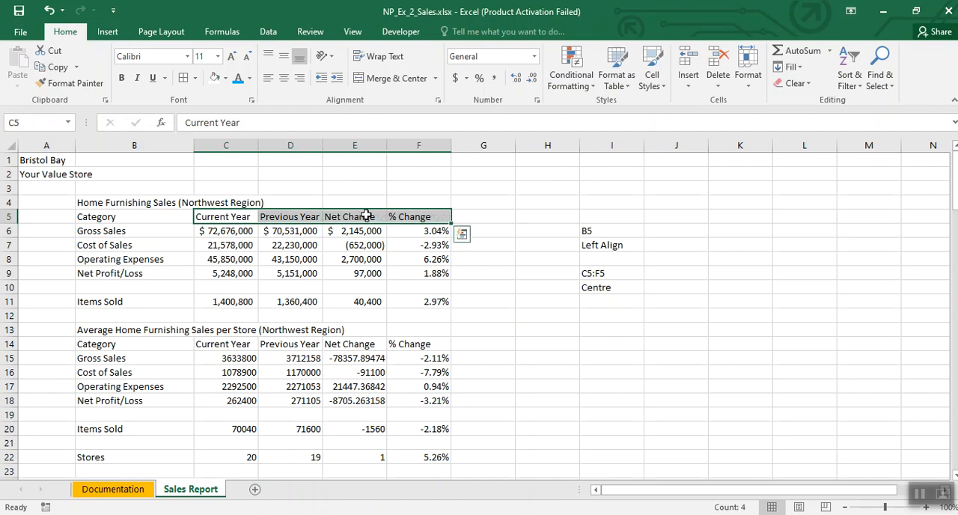
left_click(284, 79)
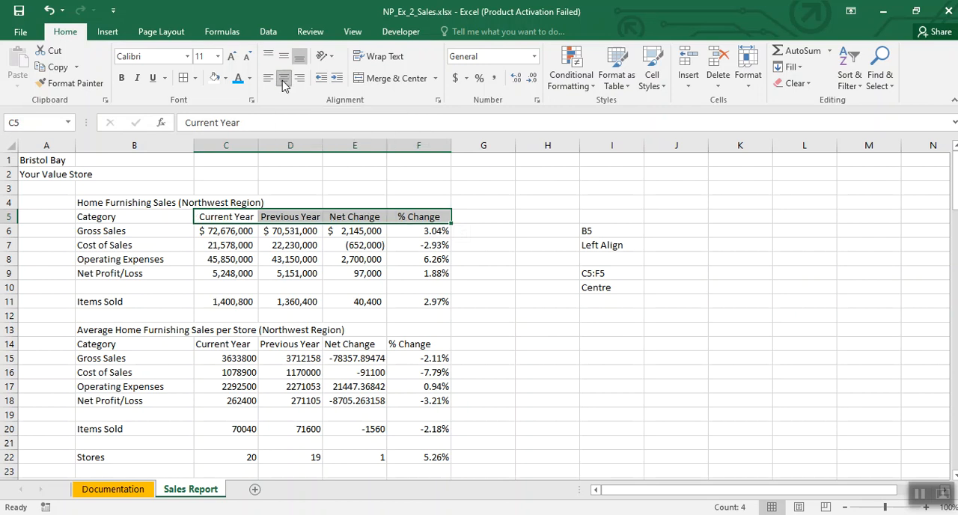
left_click(472, 286)
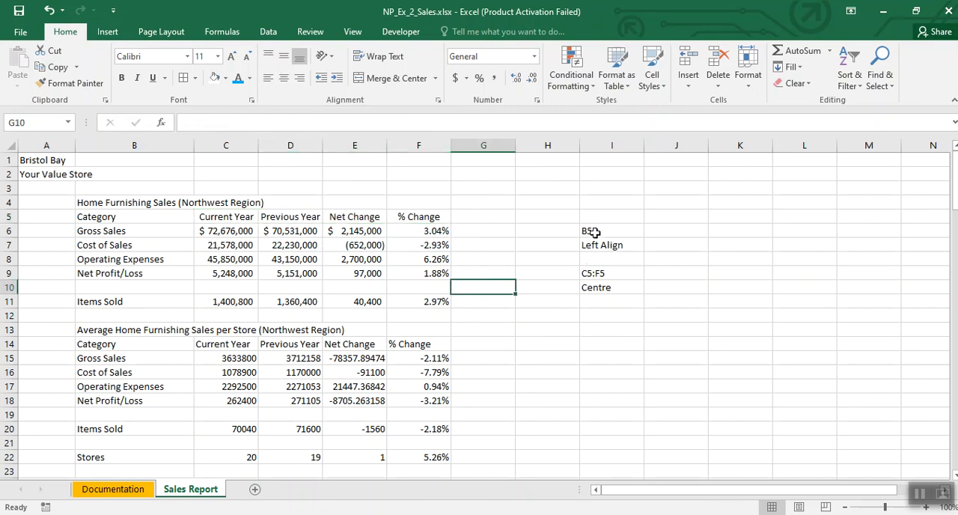
Step: Clear the alignment notes from I6:I10
left_click_drag(593, 233, 599, 283)
key("Delete")
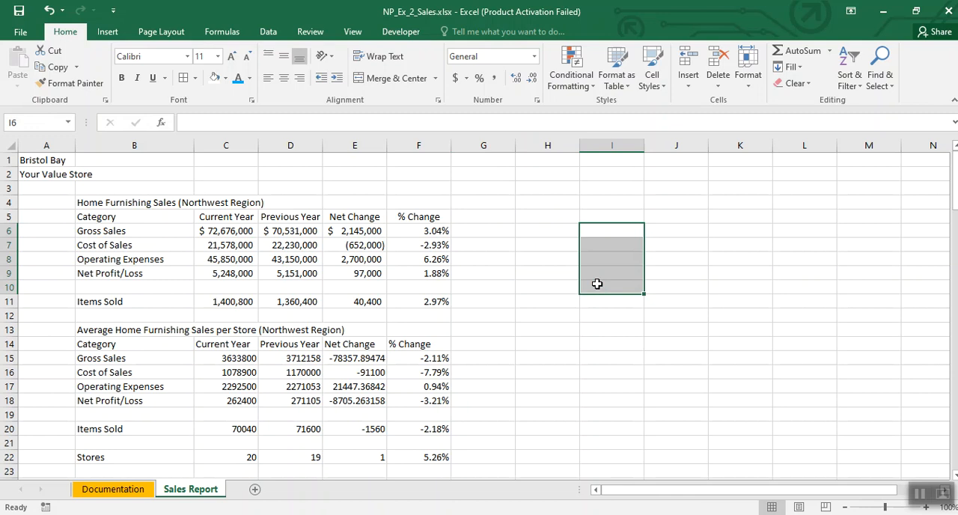
left_click(597, 272)
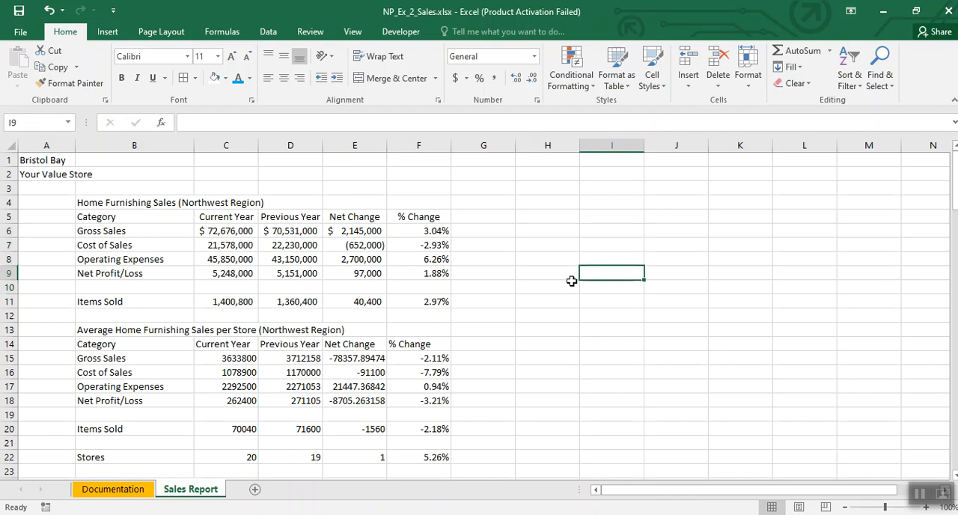
Step: Enter the note B7:B8 in I7 and label it Range in J7
left_click(595, 247)
type("B7:B8")
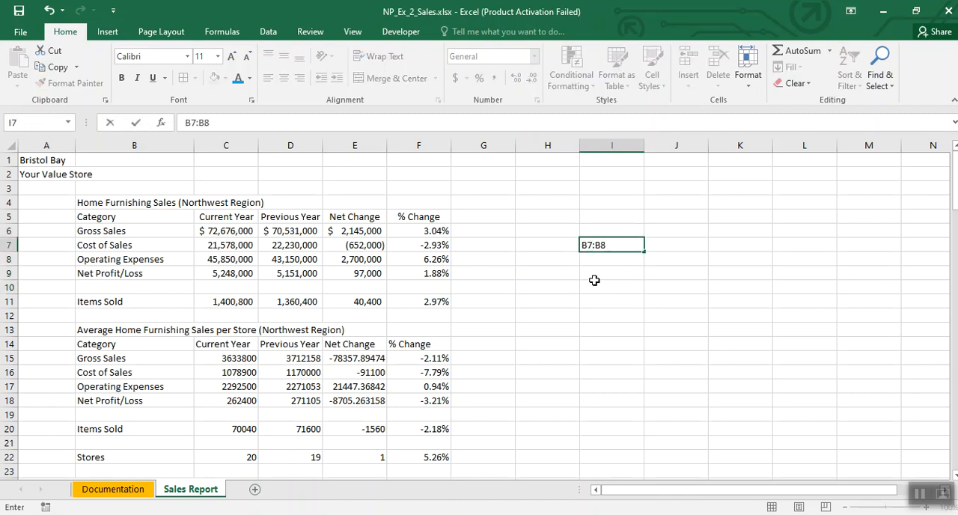
left_click(594, 280)
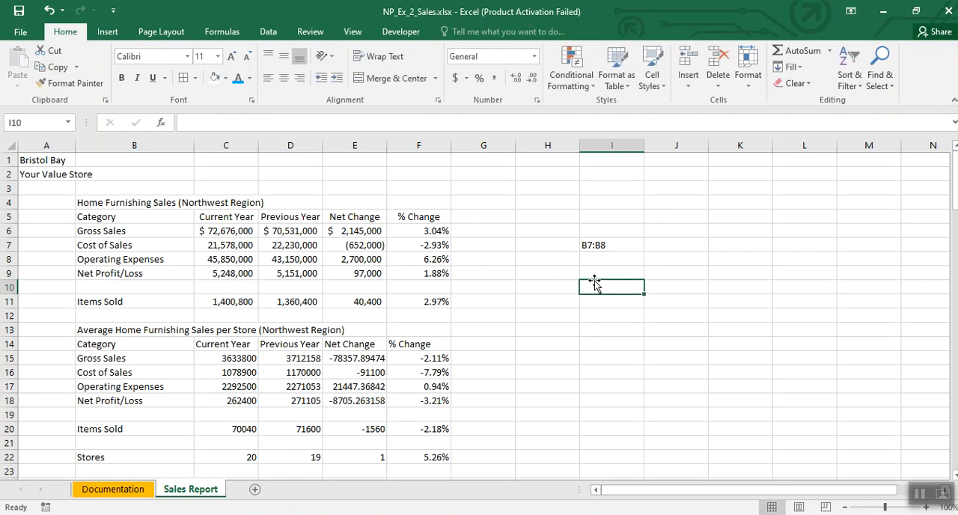
left_click(653, 247)
type("Range")
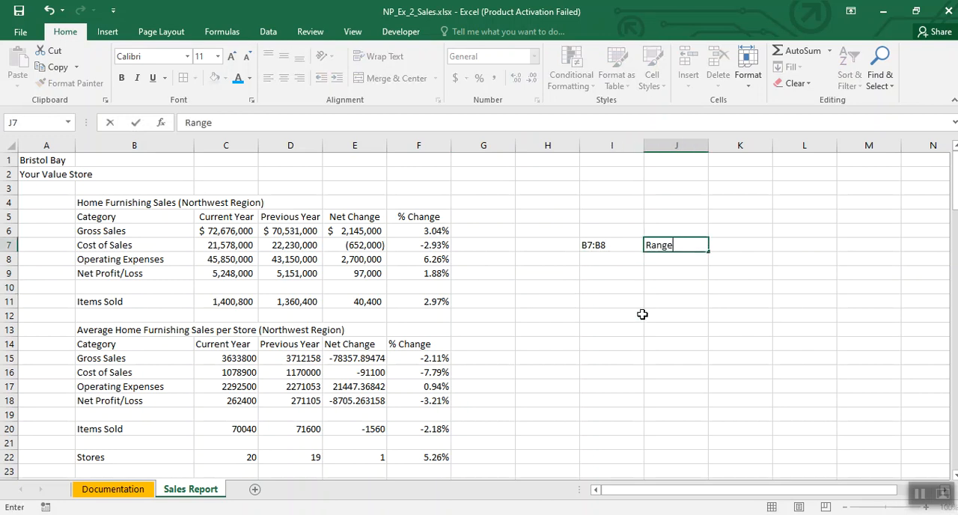
left_click(643, 314)
Step: Enter the note Increase indent by 2 in cell I9
left_click(599, 274)
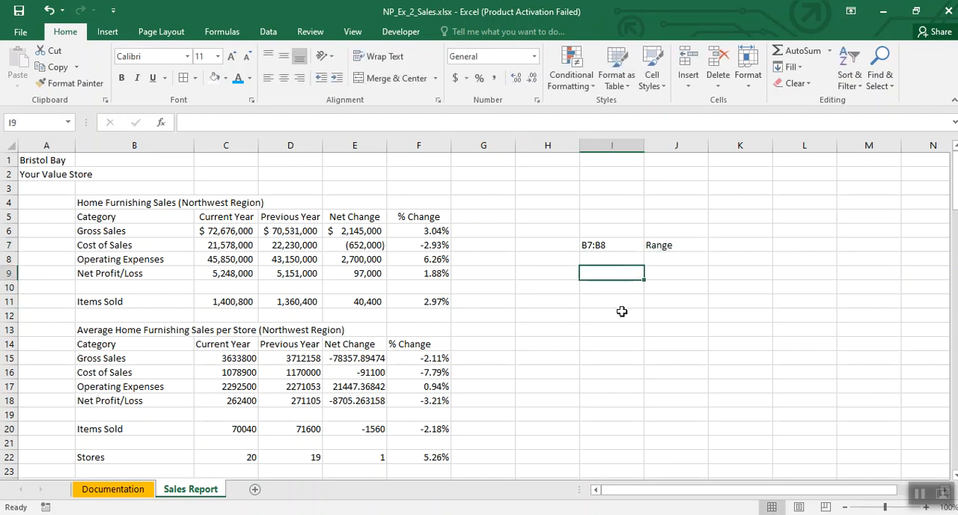
type("Increade")
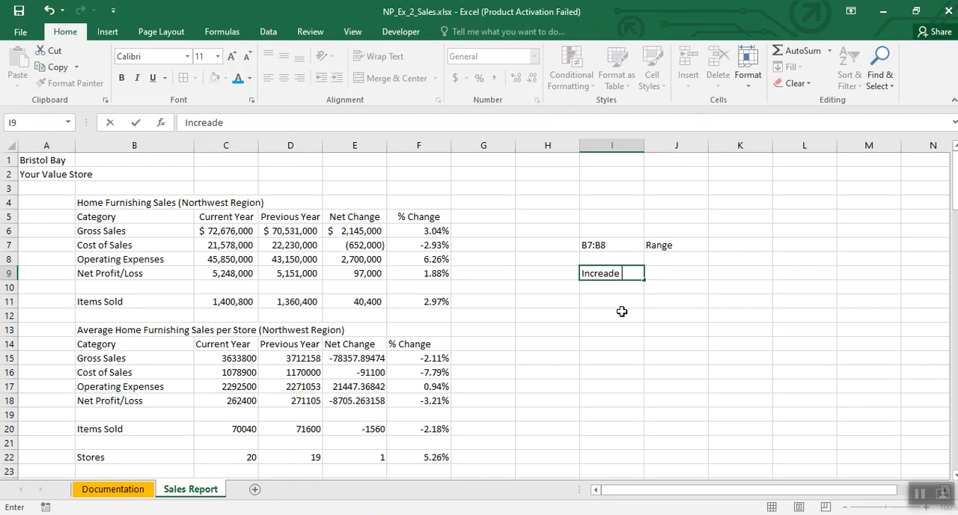
key("BackSpace")
key("BackSpace")
type("se indent by 2")
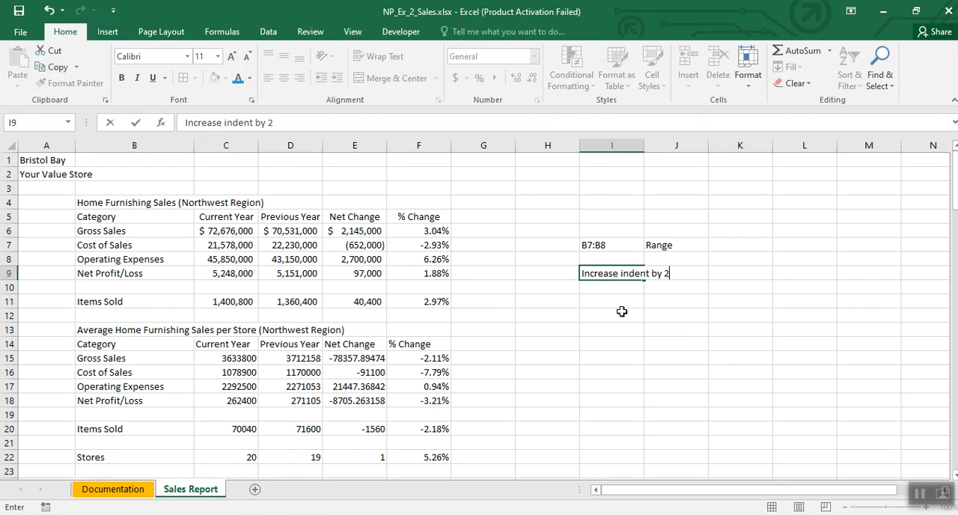
left_click(621, 311)
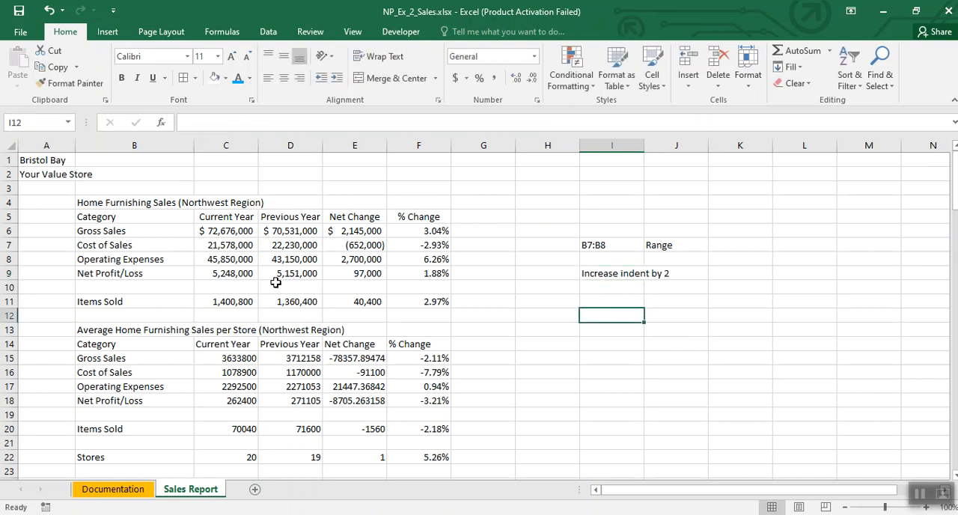
Step: Increase the indent of Cost of Sales and Operating Expenses in B7:B8 by two levels
left_click_drag(120, 247, 118, 259)
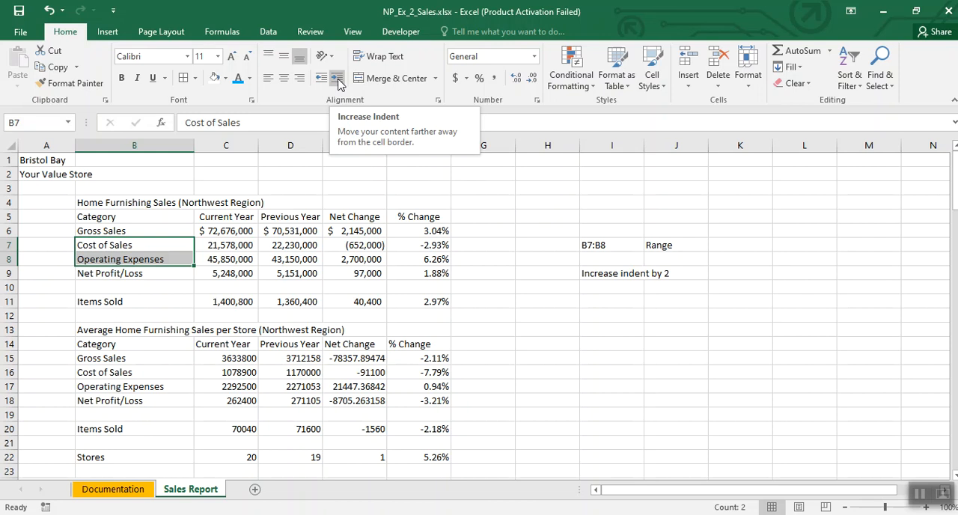
left_click(338, 81)
left_click(338, 81)
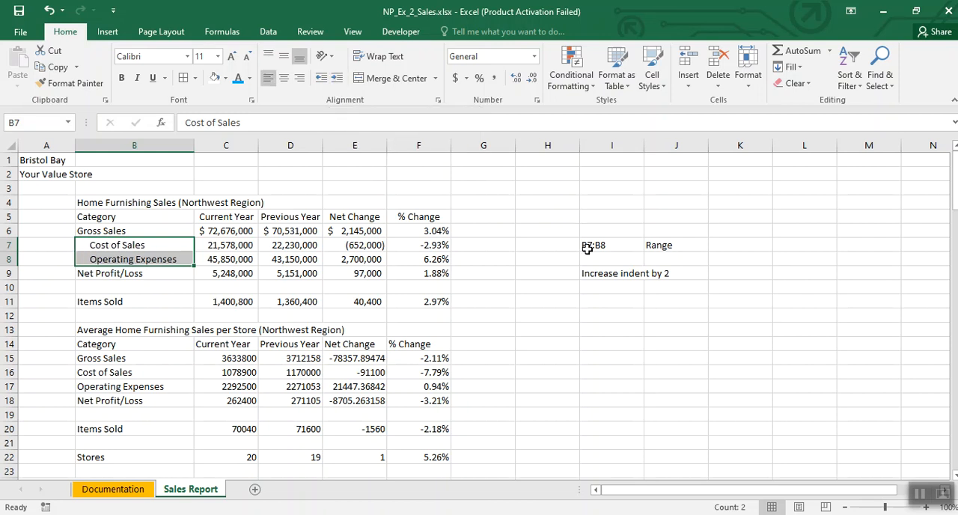
left_click(507, 268)
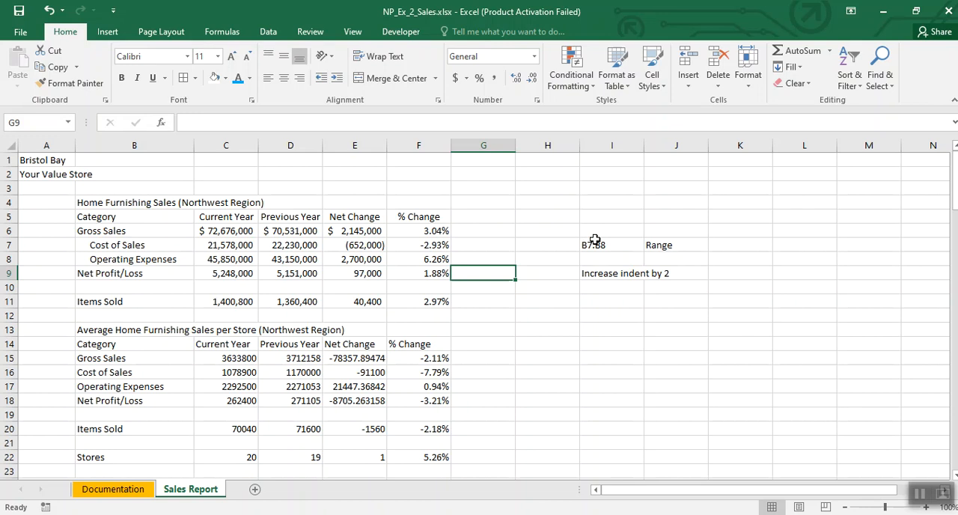
Step: Clear the indent notes from H7:J11
left_click_drag(571, 241, 694, 295)
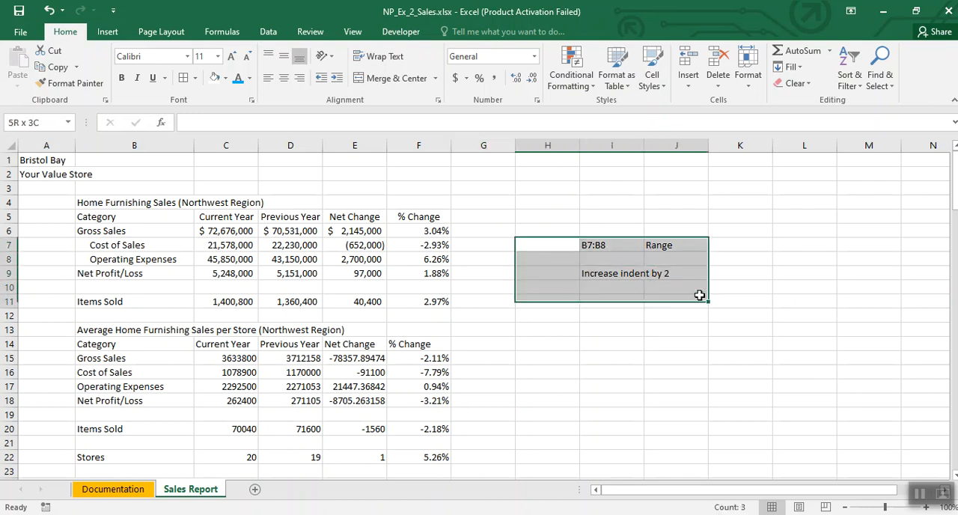
key("Delete")
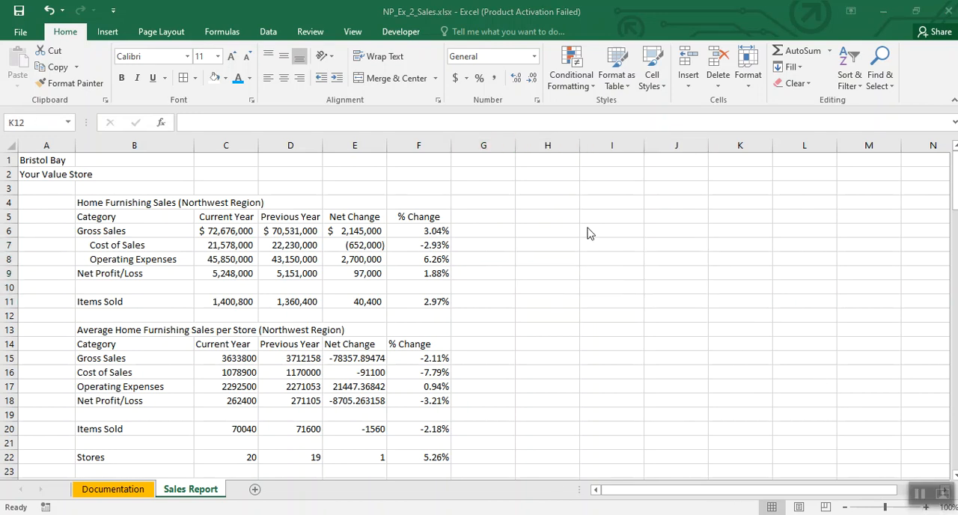
Step: Enter the notes B5:F5 in I6 and Bottom Borders in I7
left_click(589, 234)
type("B5:F5")
left_click(610, 262)
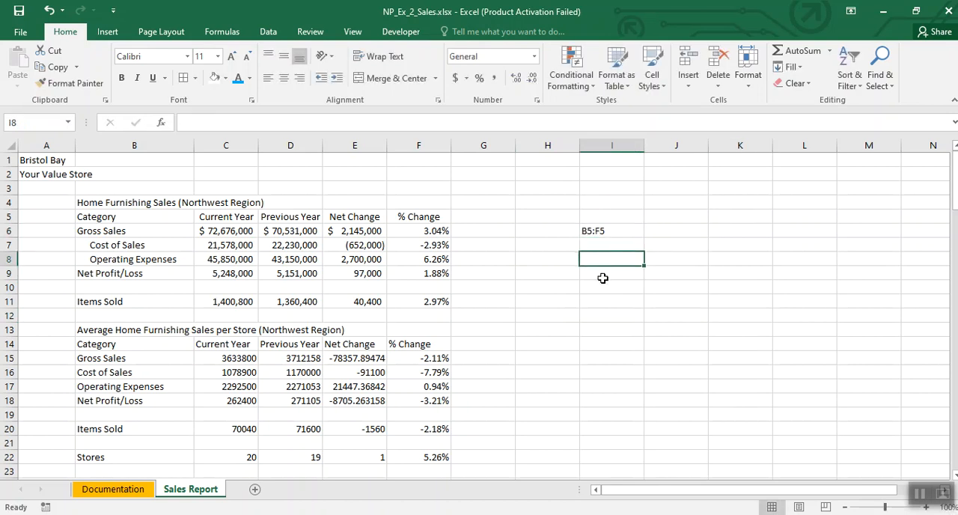
left_click(608, 249)
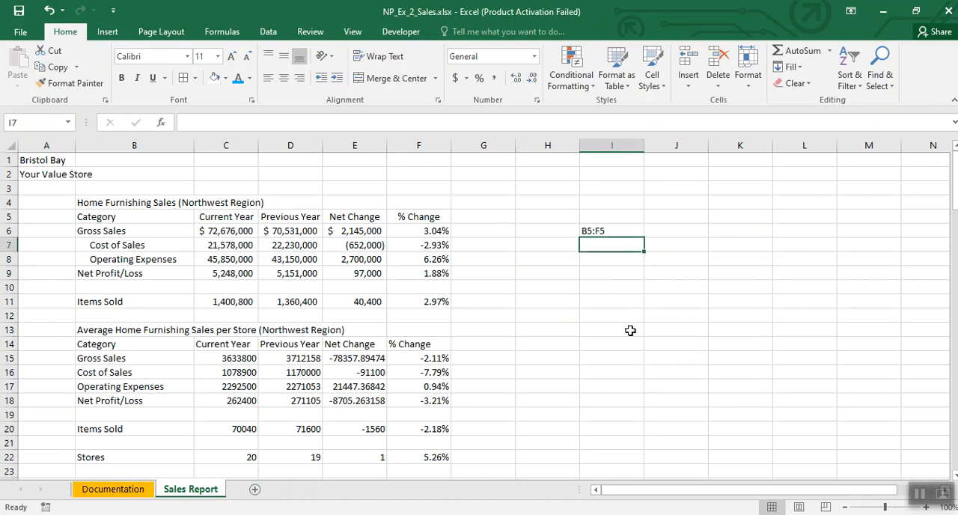
type("Bott")
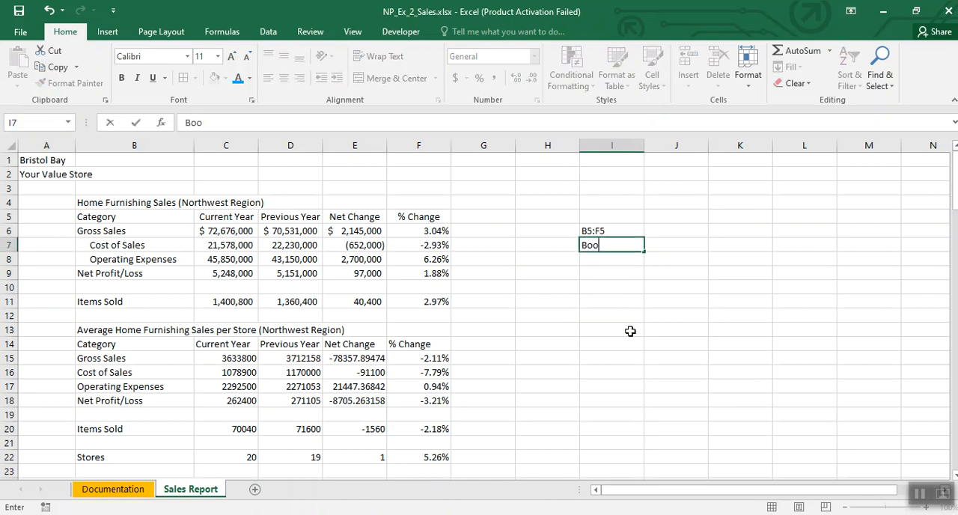
type("om Borde")
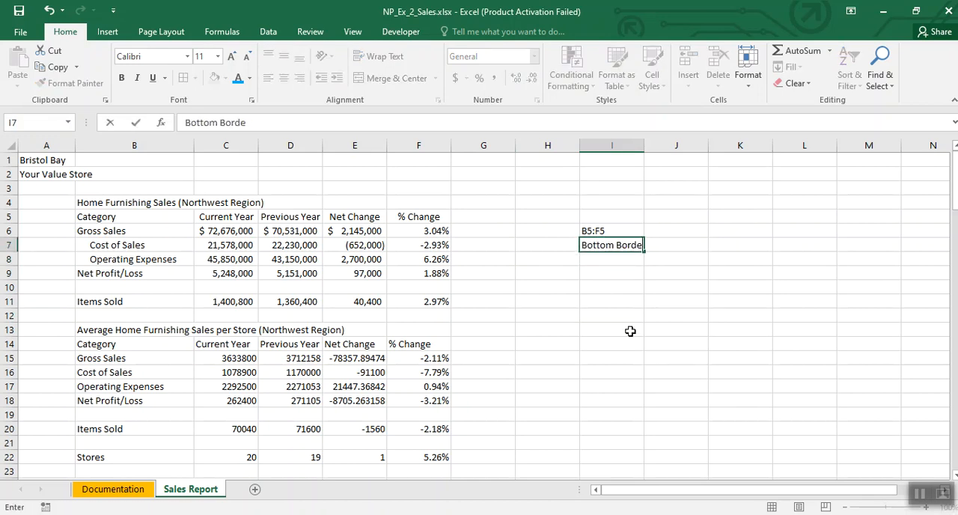
type("rs")
Step: Enter the notes B6:F6 in I9 and Bottom Borders in I10
left_click(614, 274)
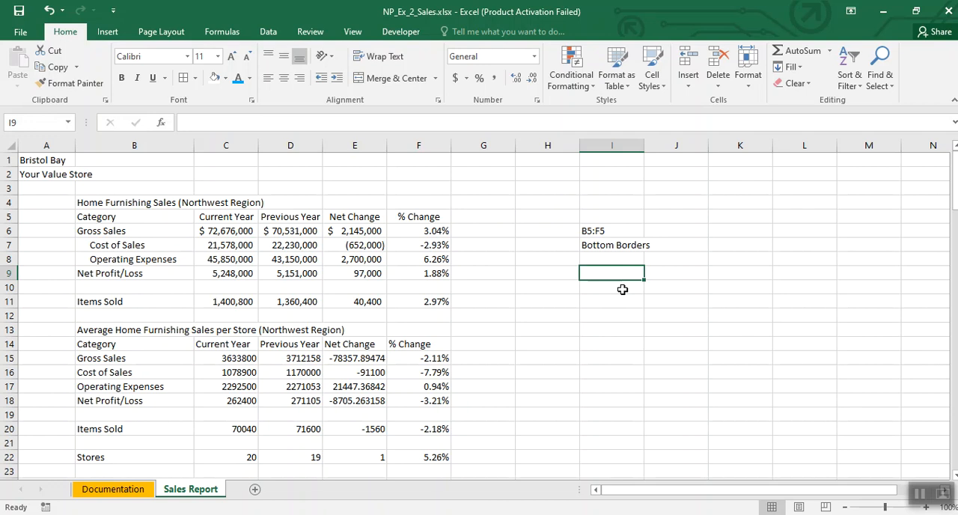
type("B6:F6")
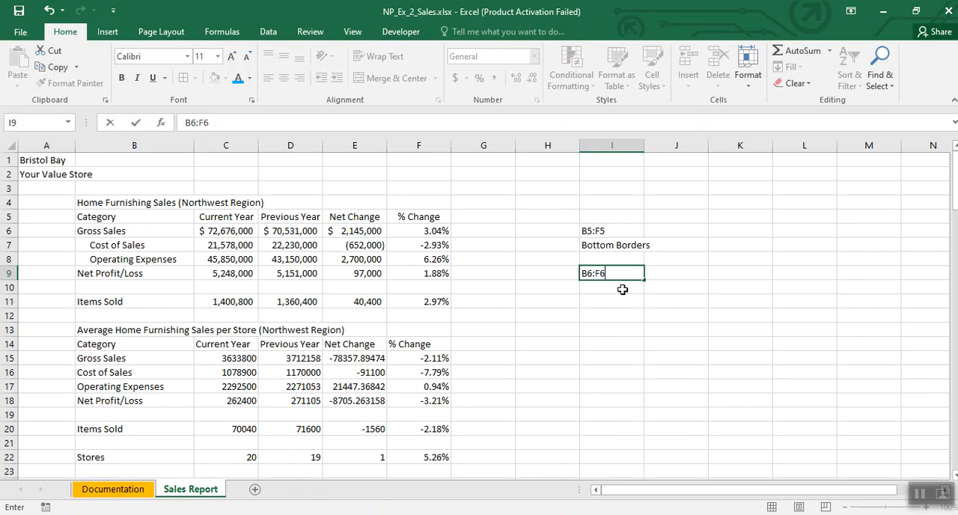
key("Return")
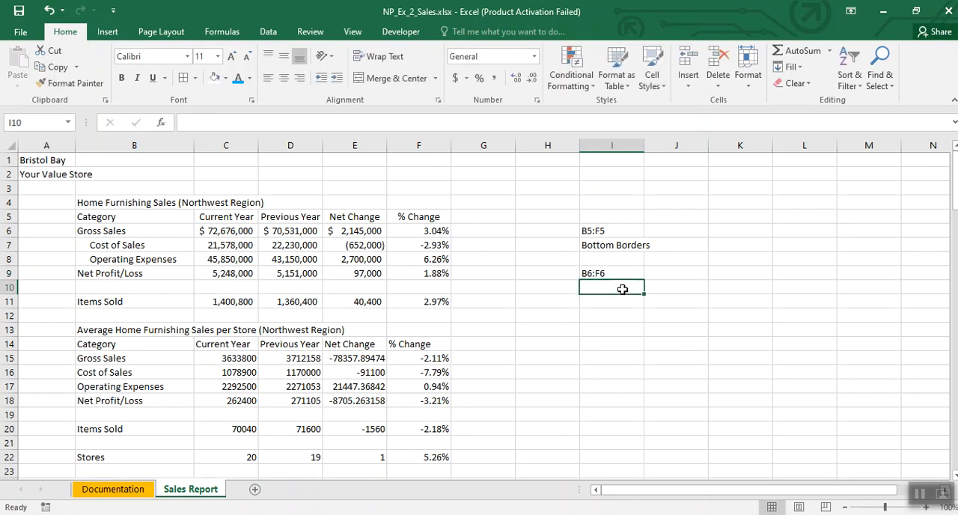
type("Boot")
type("om ")
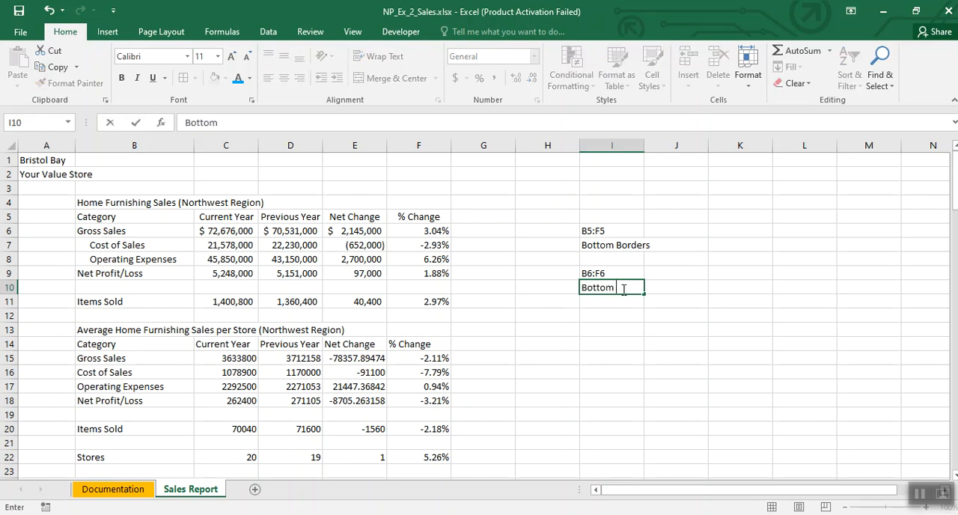
type("Borders")
key("Return")
key("Return")
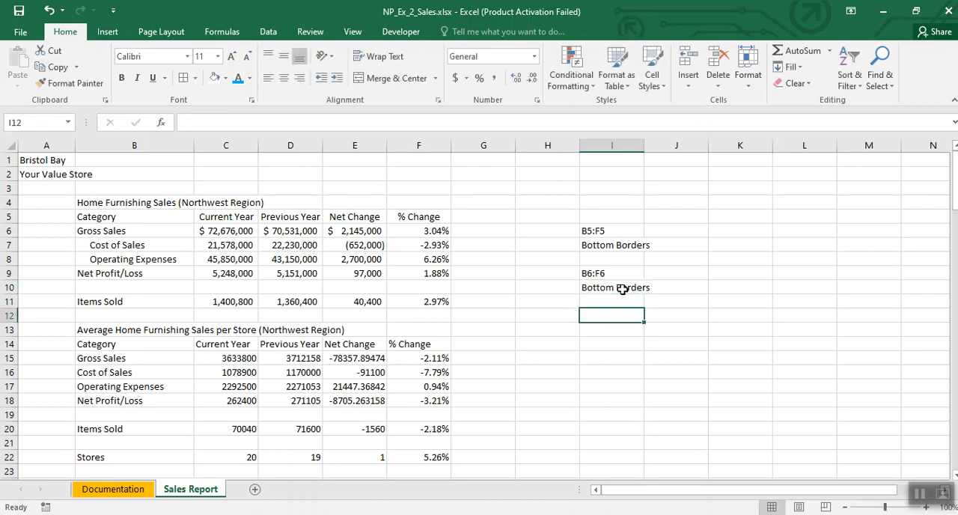
Step: Enter the notes B9:F9 in I12 and Top Borders in I13
type("B9:F9")
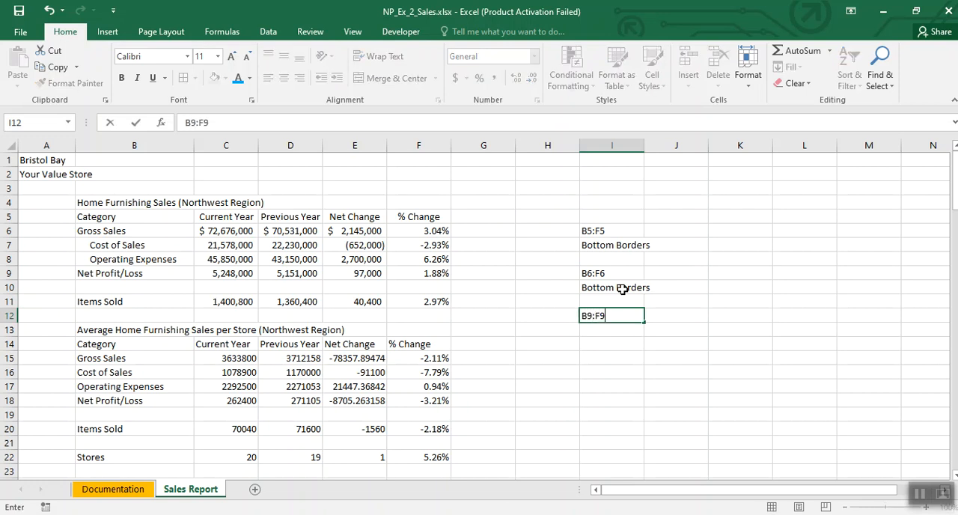
key("Return")
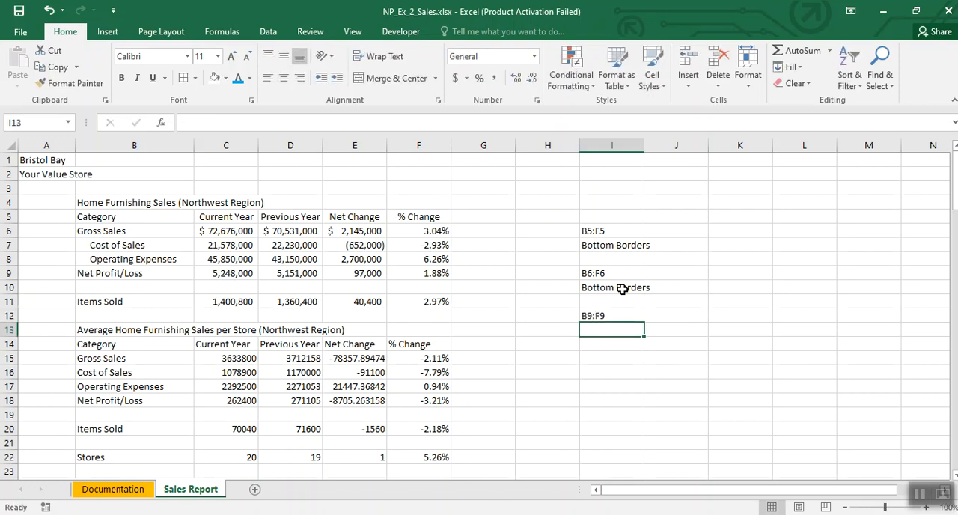
type("Top Borders")
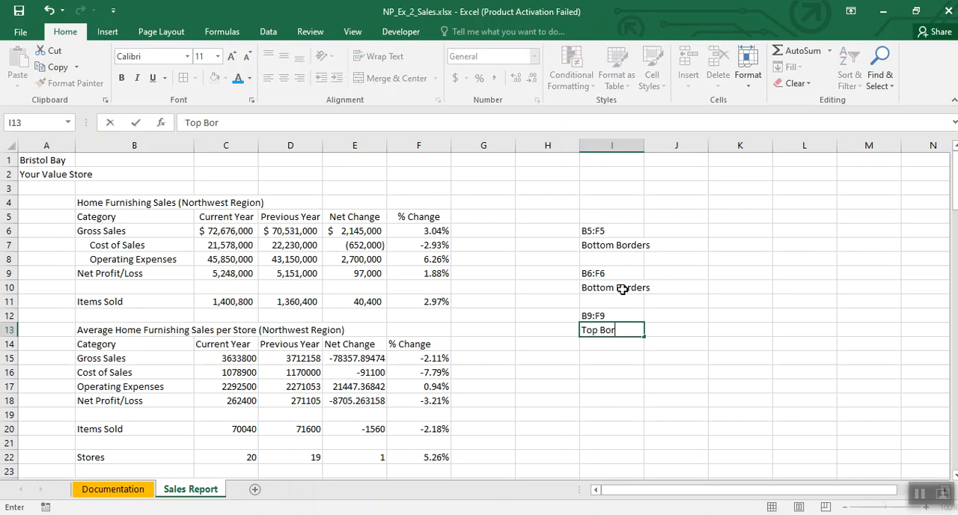
key("Return")
Step: Enter the notes B11:F11 in I15 and Top and Bottom Borders in I16
key("Return")
type("B")
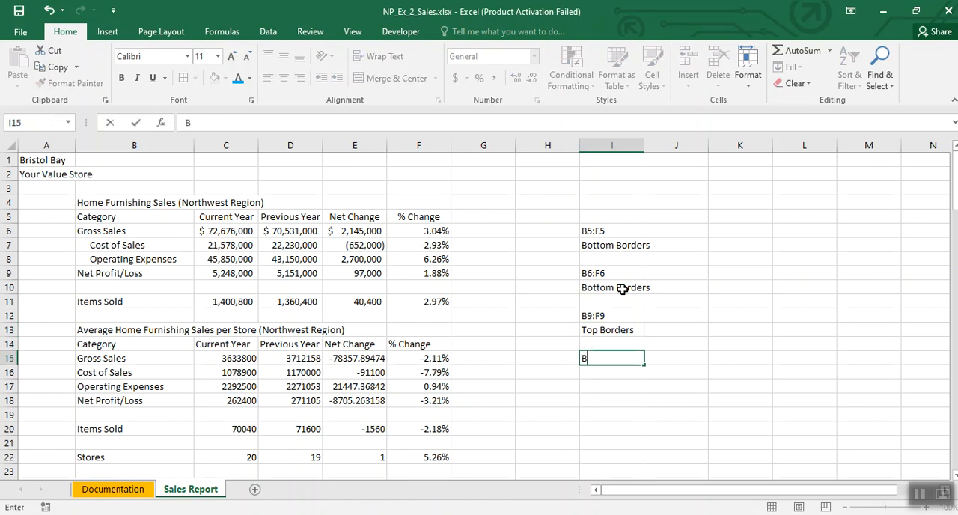
type("11:F11")
key("Return")
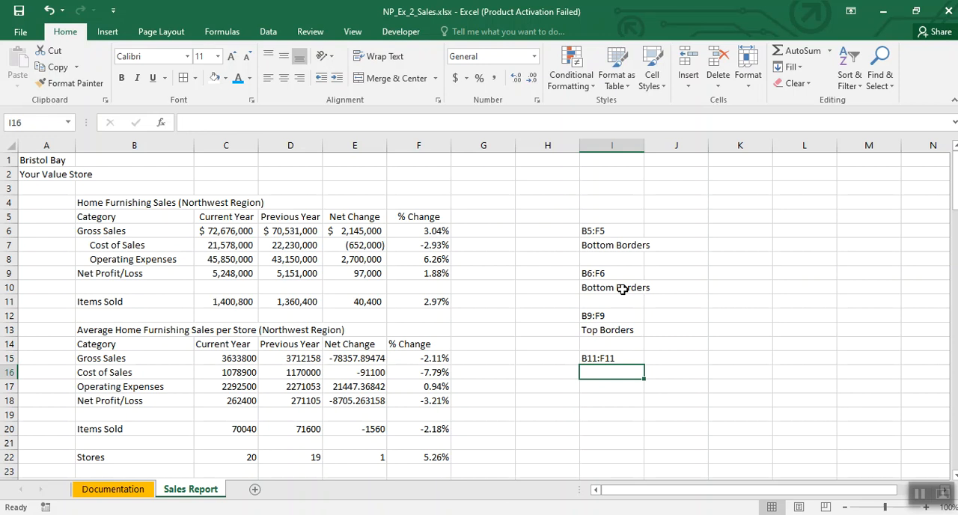
type("Top and ")
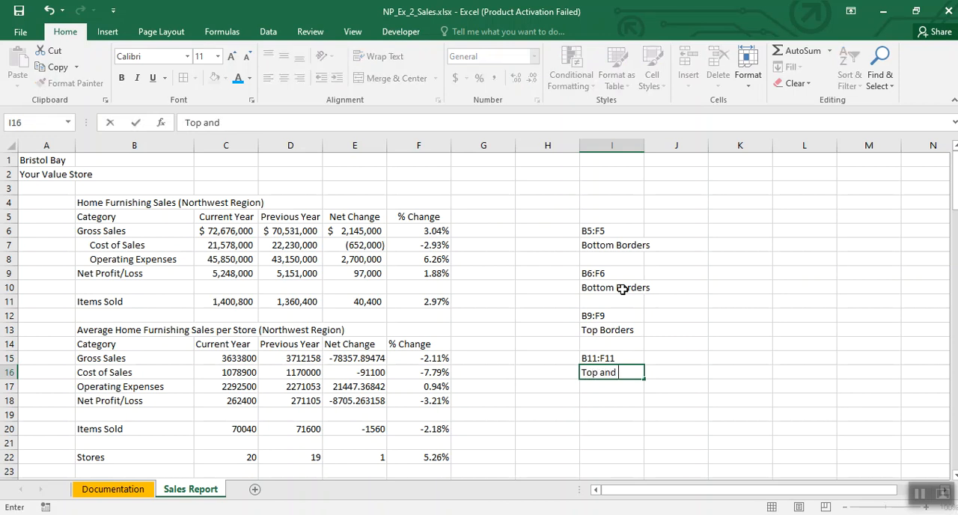
type("Bottom Borders")
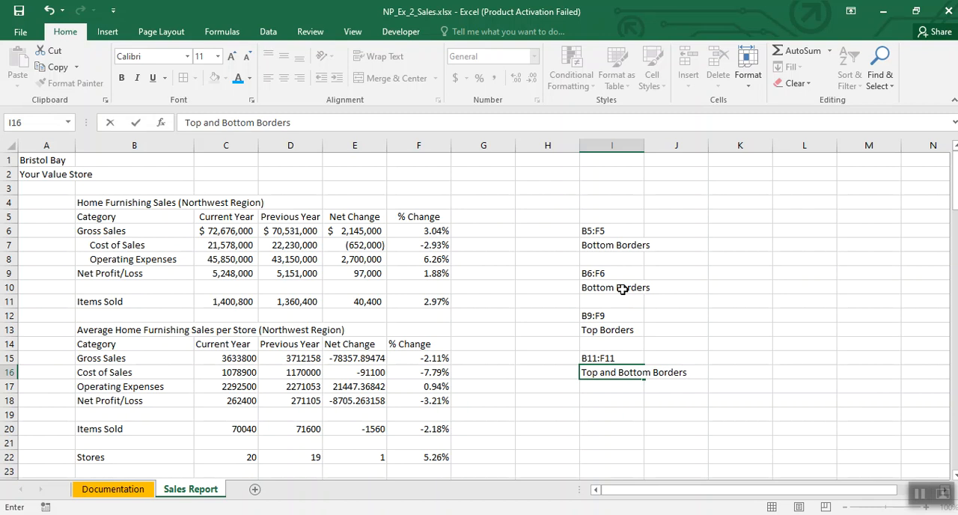
left_click(554, 412)
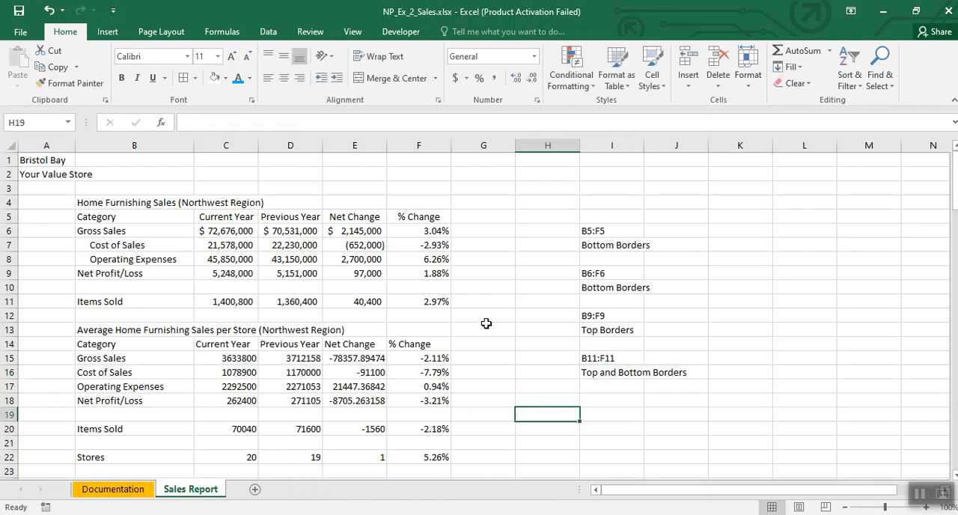
Step: Apply a bottom border to the category header row B5:F5
left_click(158, 214)
left_click_drag(158, 215, 410, 217)
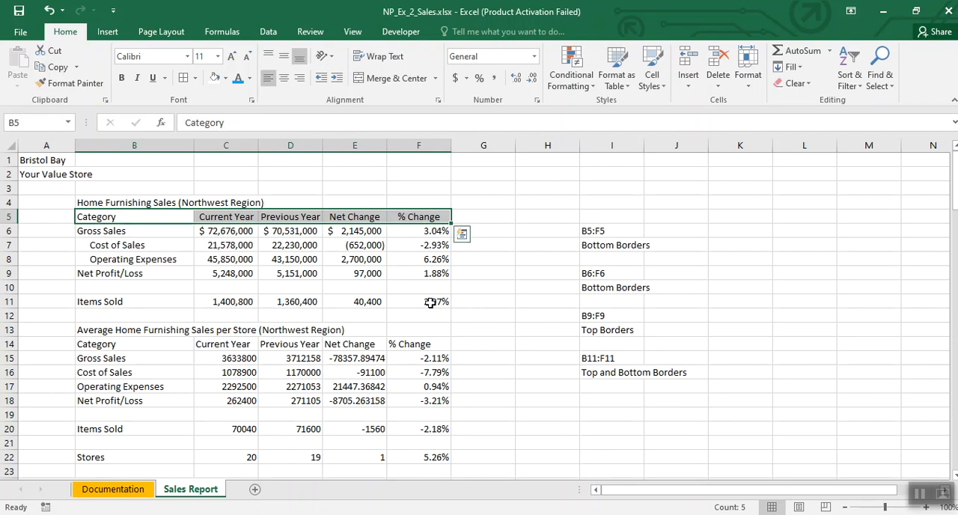
left_click(196, 79)
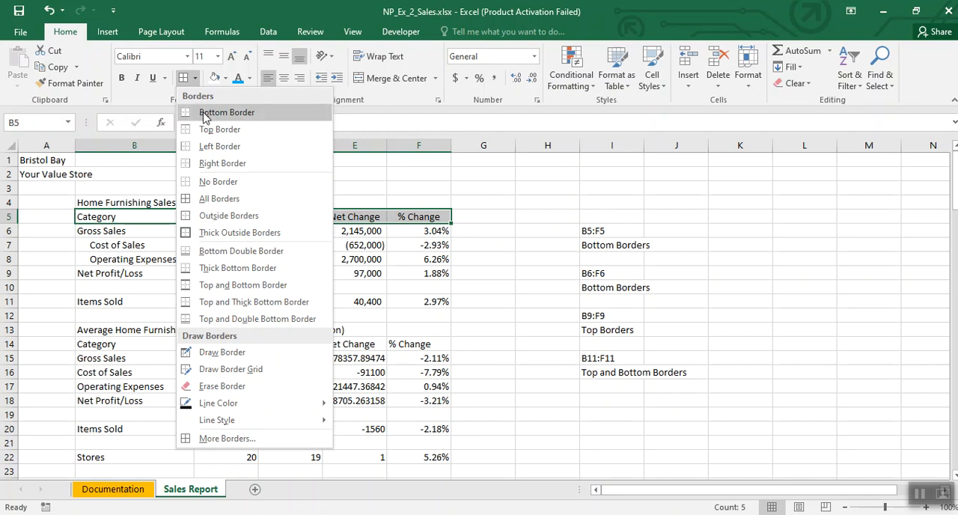
left_click(203, 113)
left_click(322, 249)
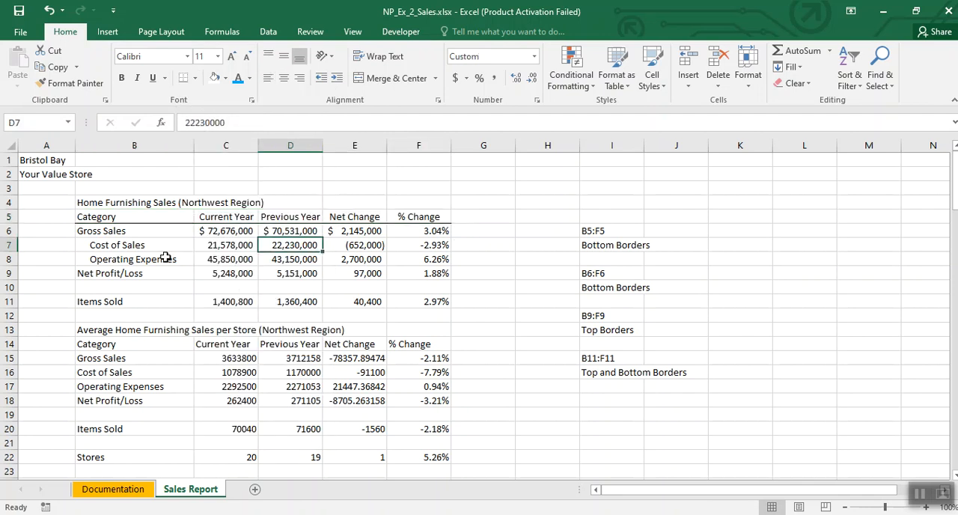
Step: Apply a bottom border to the Gross Sales row B6:F6
left_click_drag(135, 234, 431, 233)
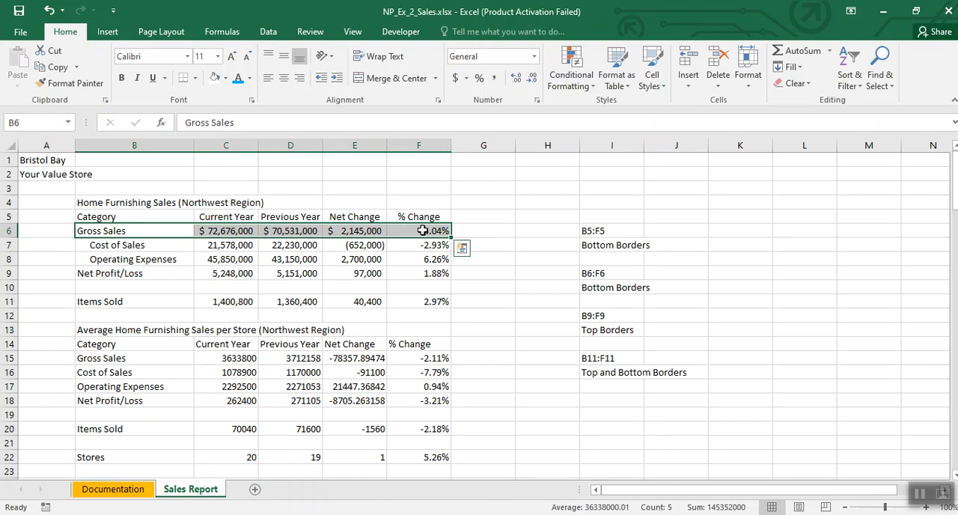
left_click(196, 78)
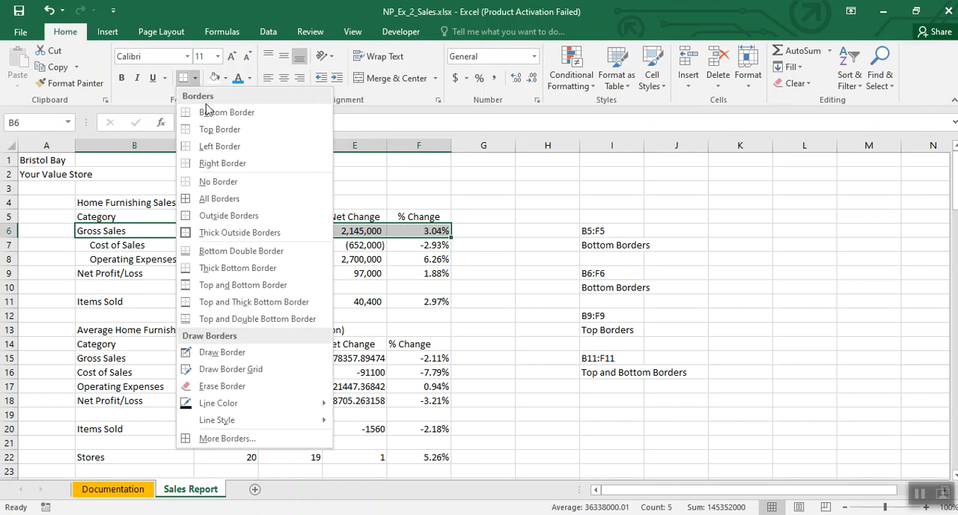
left_click(208, 112)
left_click(328, 258)
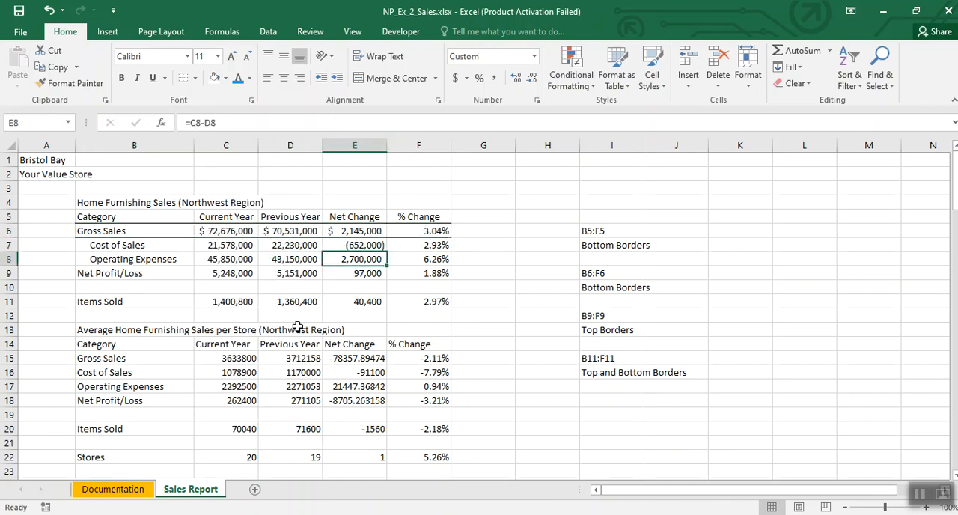
Step: Apply a top border to the Net Profit/Loss row B9:F9
left_click_drag(128, 274, 423, 274)
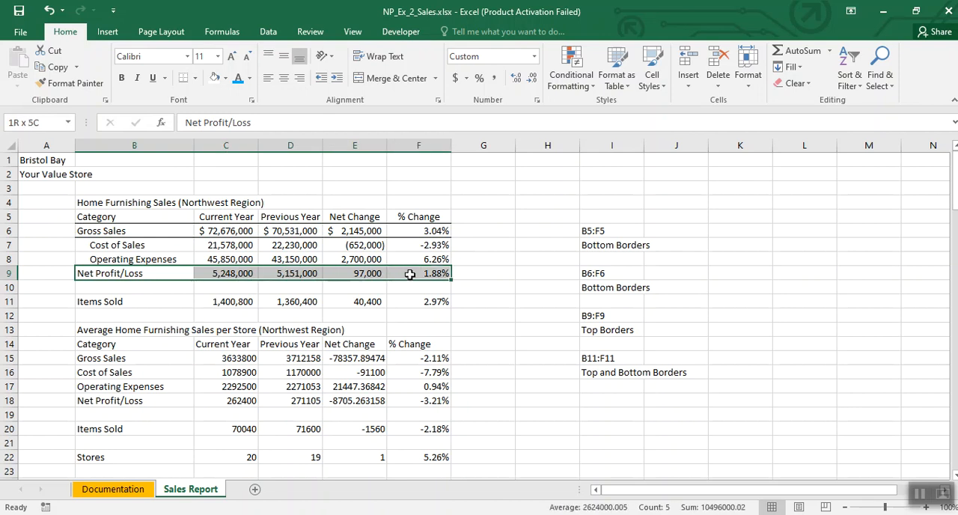
left_click(195, 78)
left_click(205, 129)
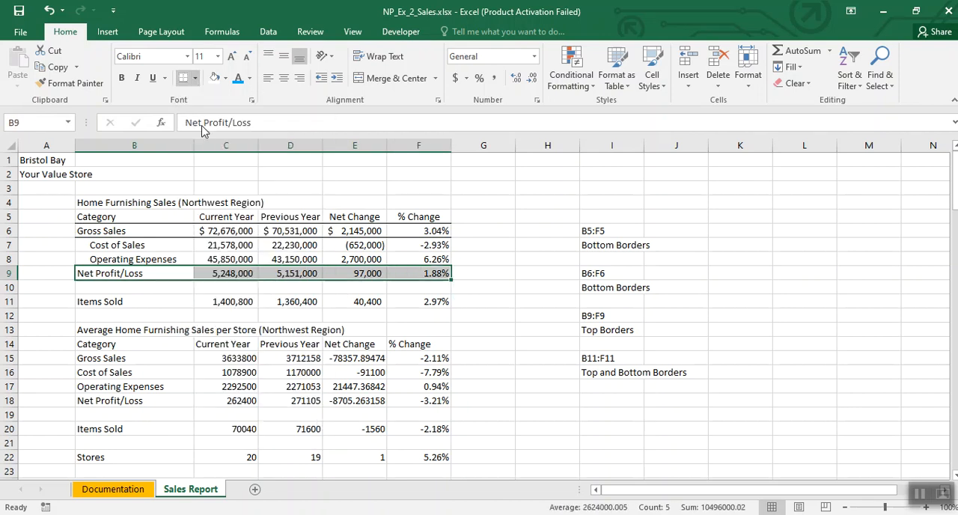
left_click(522, 313)
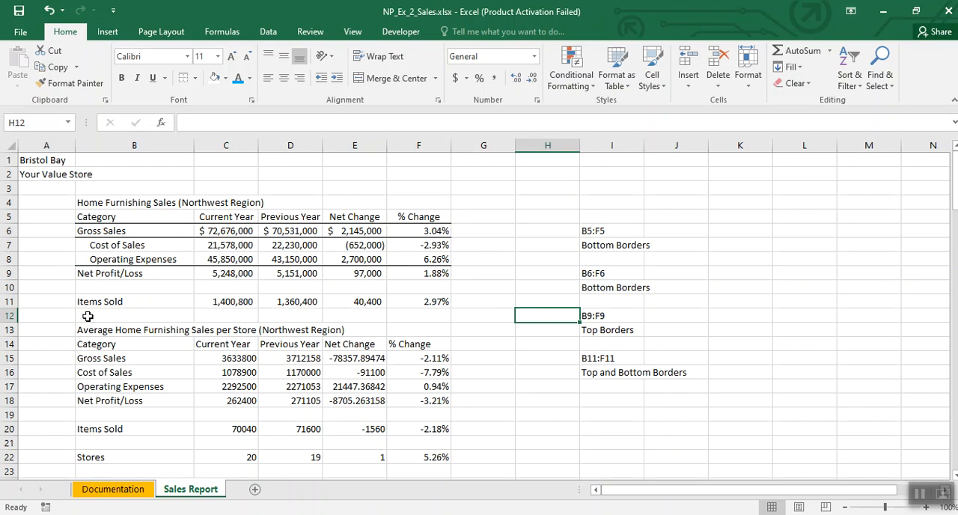
Step: Apply a top and bottom border to the Items Sold row B11:F11
left_click(122, 301)
left_click_drag(122, 301, 434, 301)
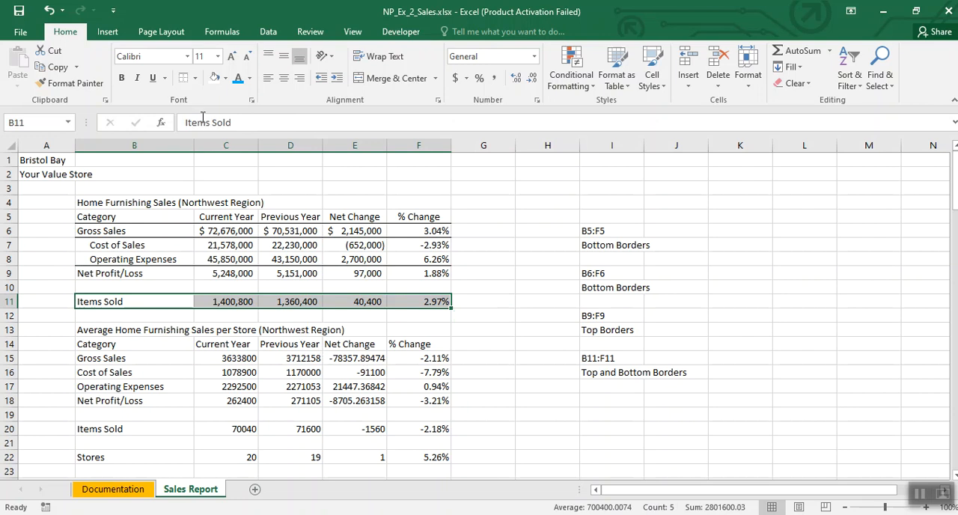
left_click(195, 79)
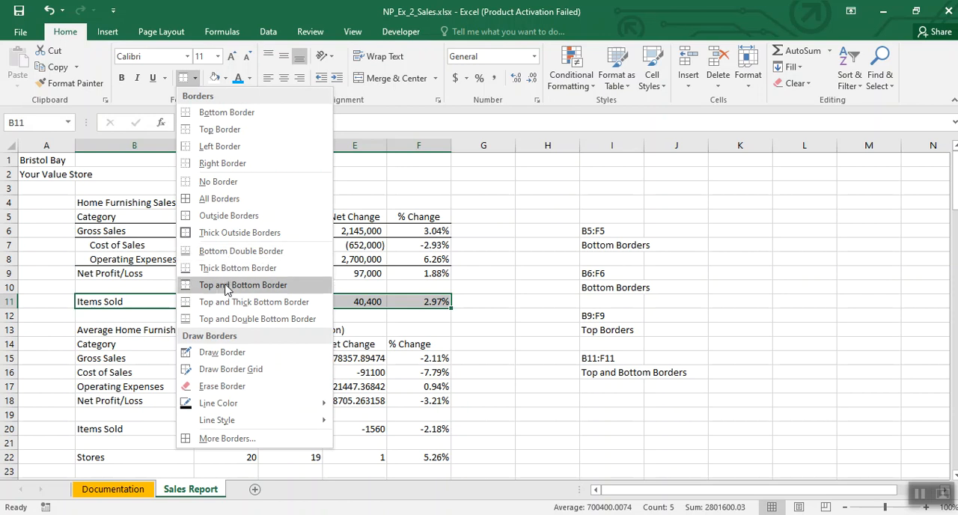
left_click(261, 289)
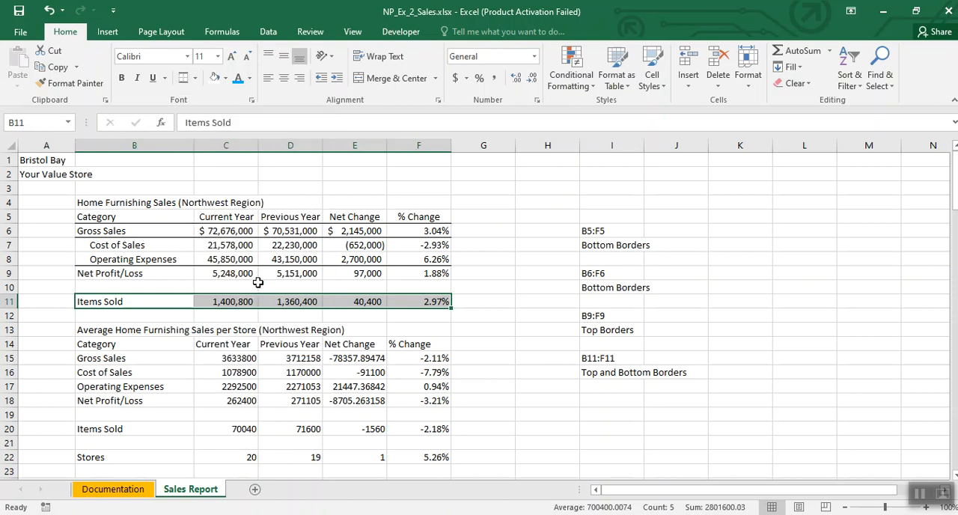
left_click(545, 344)
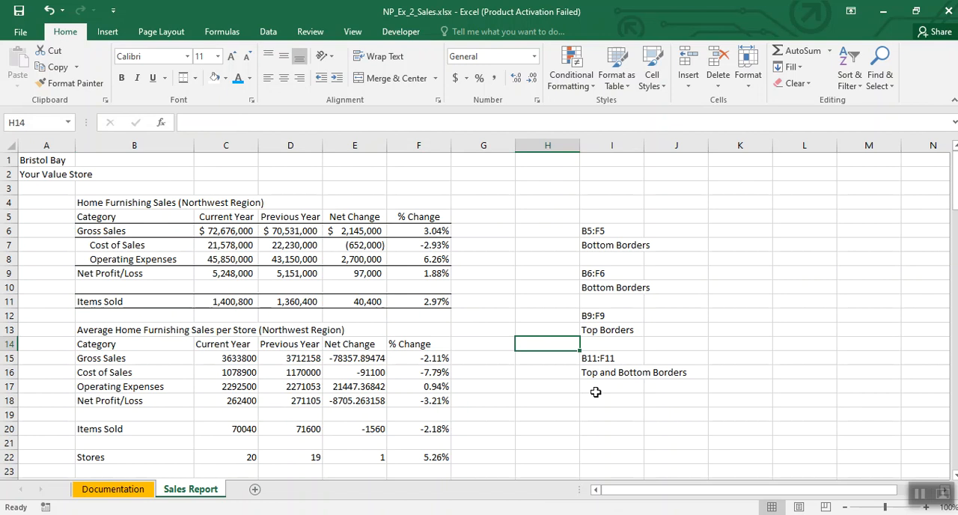
Step: Clear the border notes from I6:J16
left_click_drag(594, 229, 670, 374)
key("Delete")
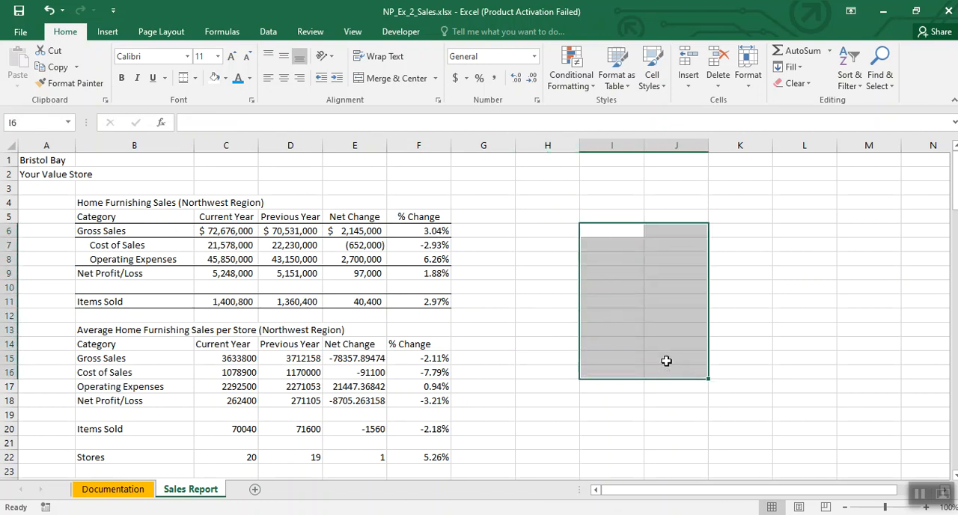
left_click(918, 494)
Step: Format the monthly store sales and totals in C26:P46 with the comma style and no decimal places
scroll(601, 334, "down", 6)
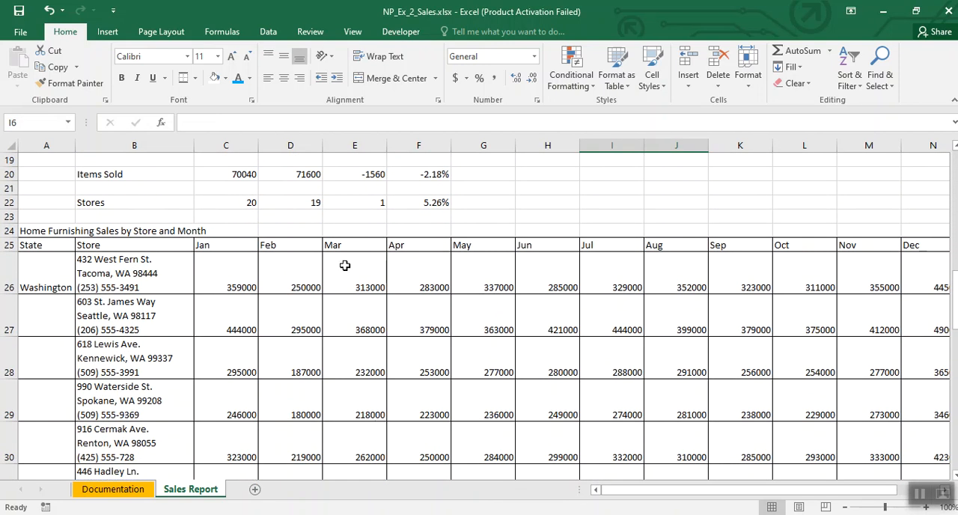
left_click_drag(234, 277, 835, 456)
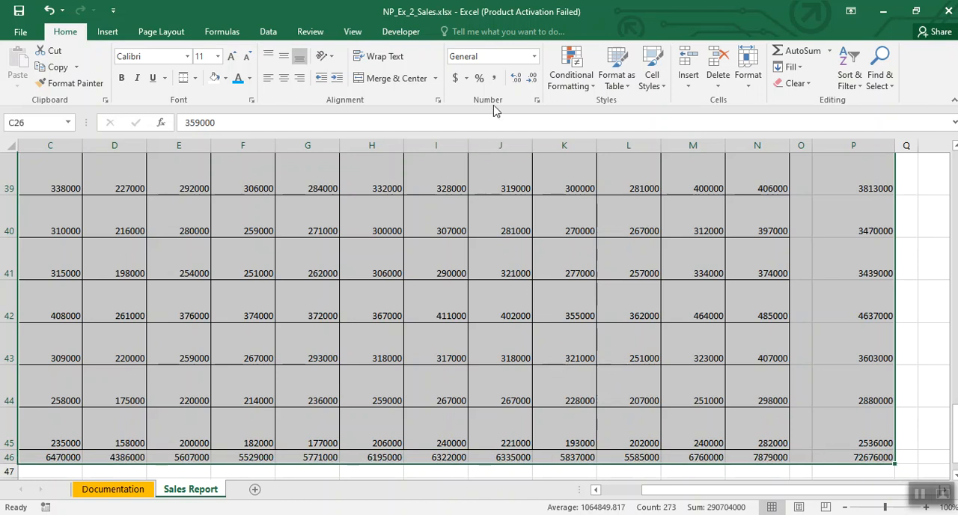
left_click(493, 78)
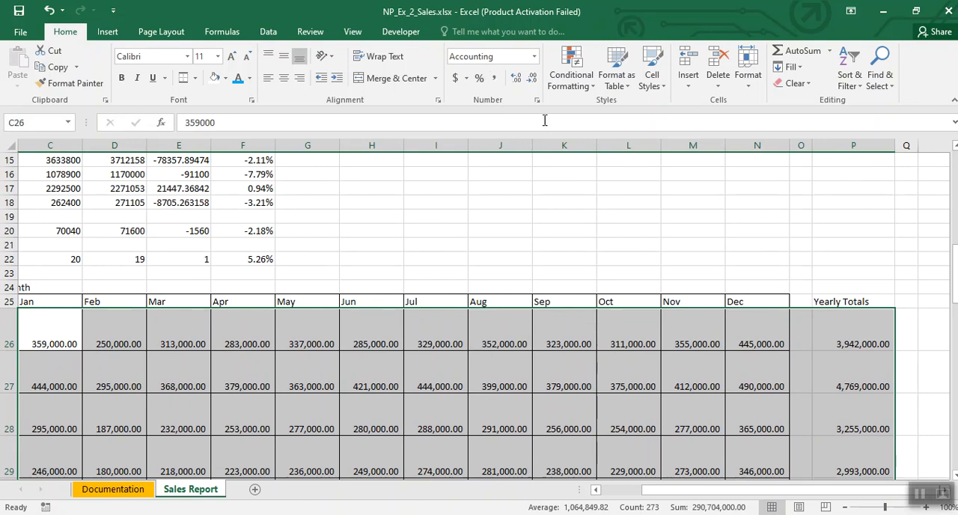
left_click(532, 81)
left_click(532, 81)
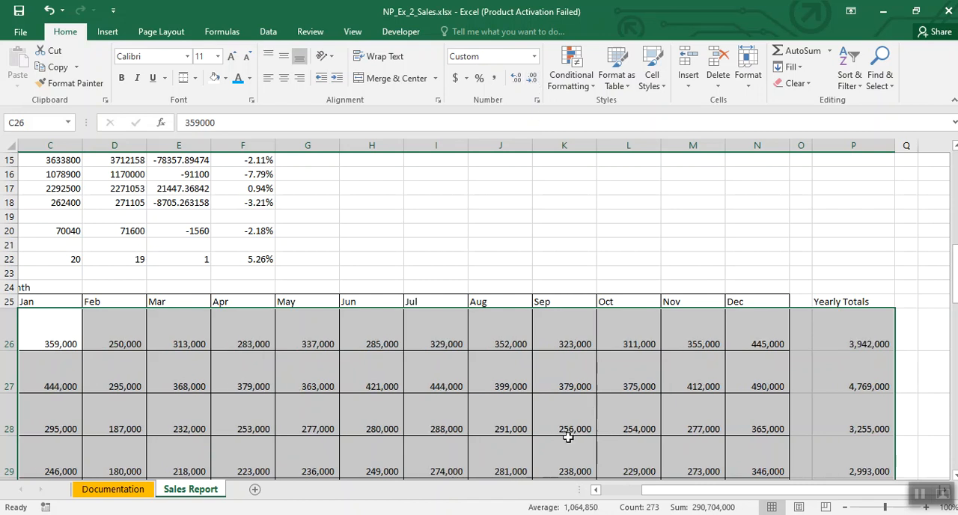
left_click(546, 384)
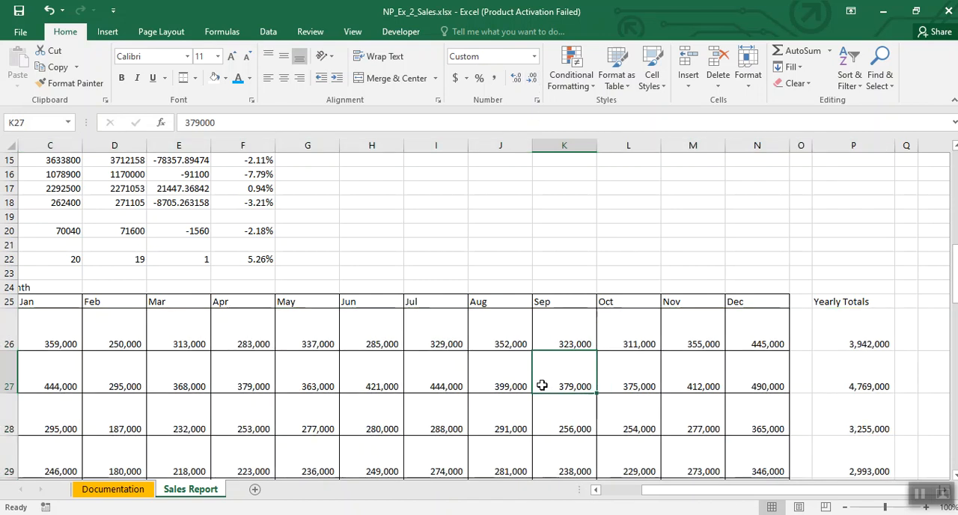
Step: Enter the note C25:N25, P25 in cell I21
left_click(459, 256)
left_click(457, 242)
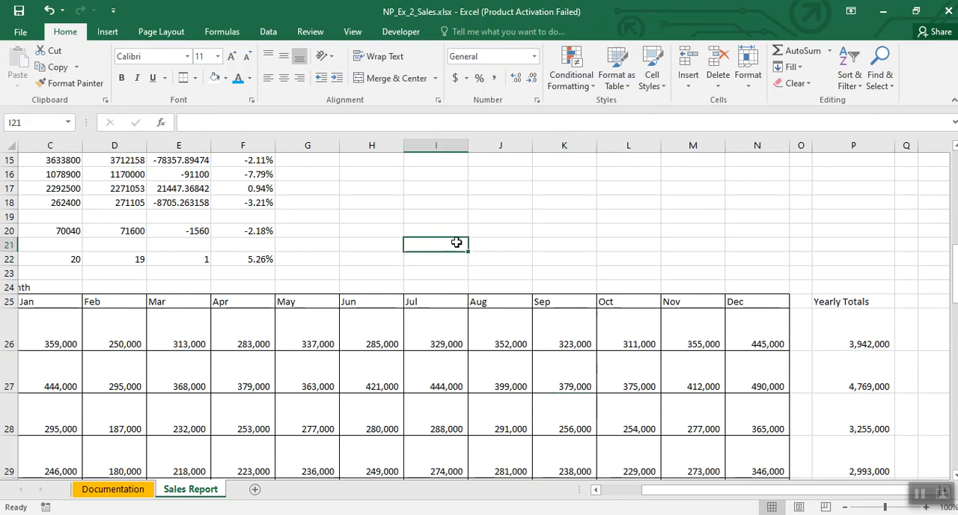
type("C25")
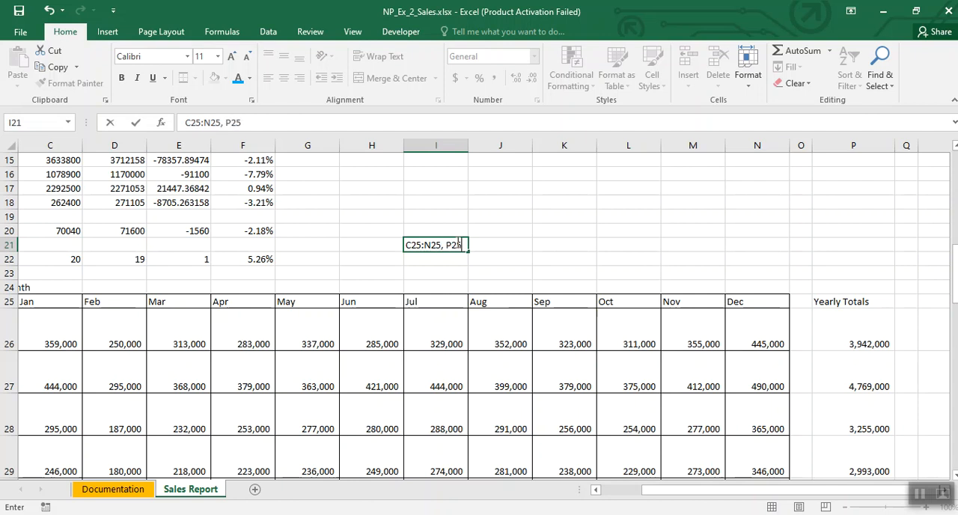
type(":N25, P25")
left_click(487, 267)
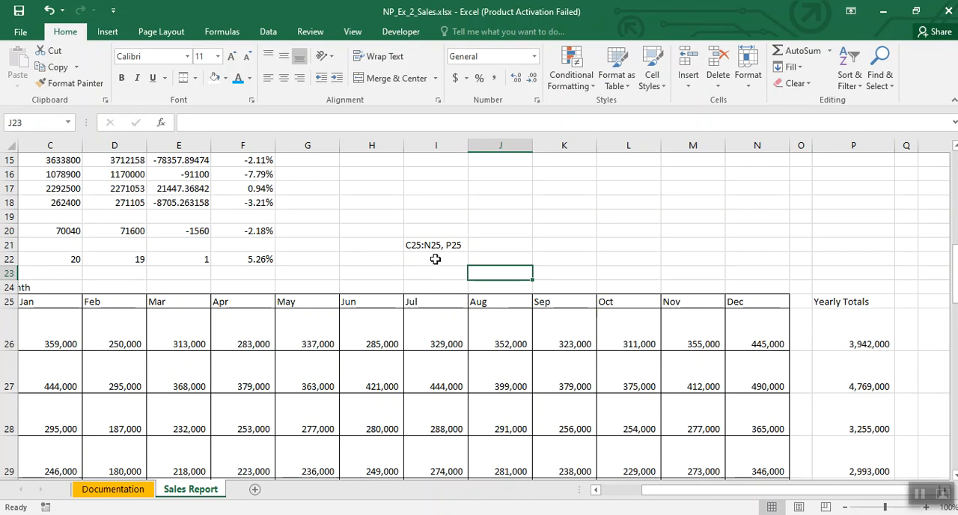
Step: Center the month headings in C25:N25 and the Yearly Totals heading in P25
left_click_drag(663, 491, 625, 500)
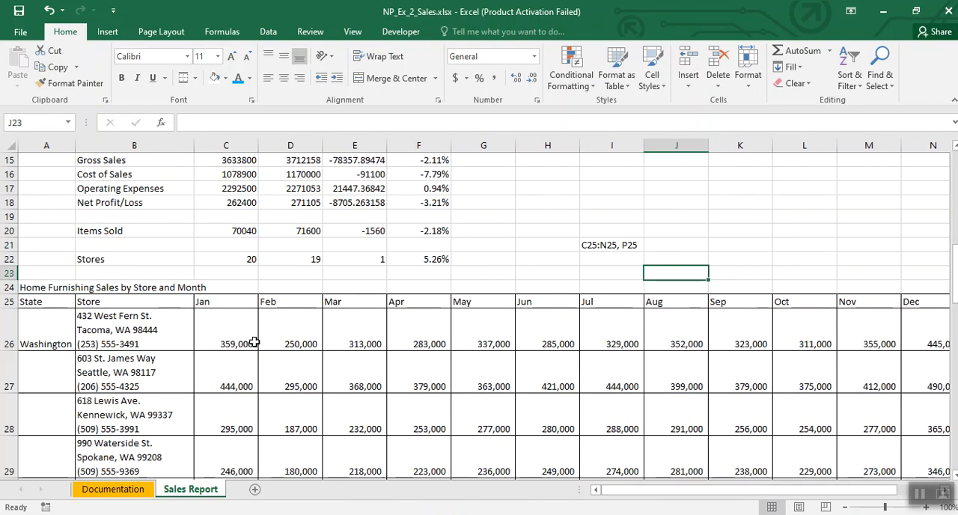
left_click(227, 302)
left_click_drag(226, 302, 921, 303)
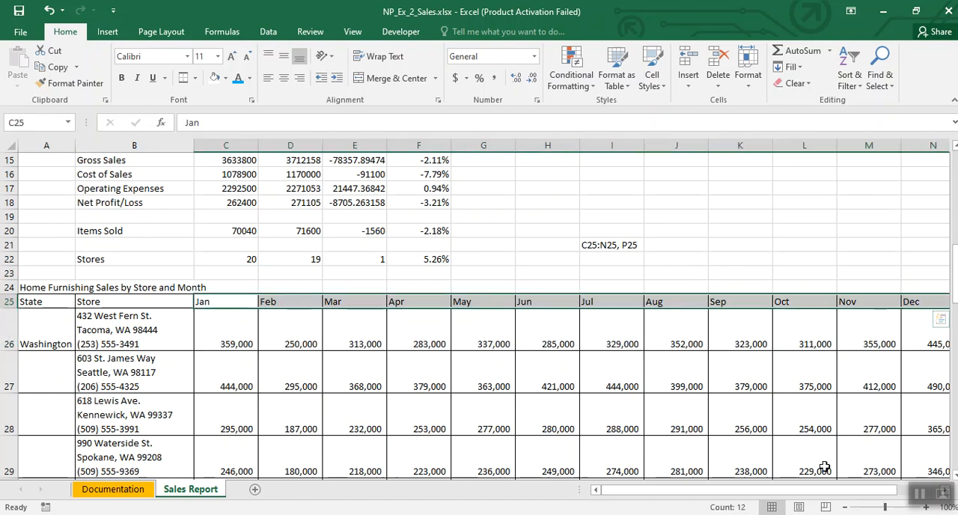
left_click_drag(812, 491, 856, 491)
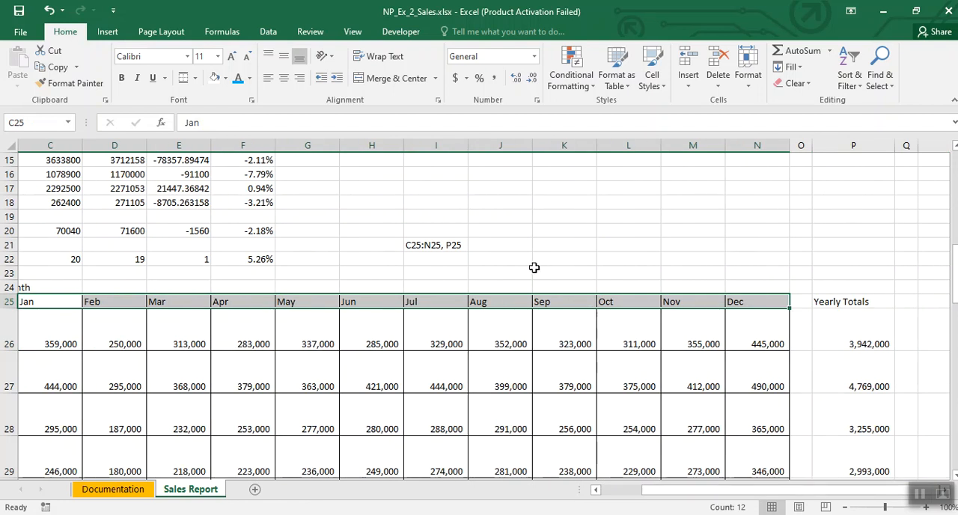
left_click(843, 302, "ctrl")
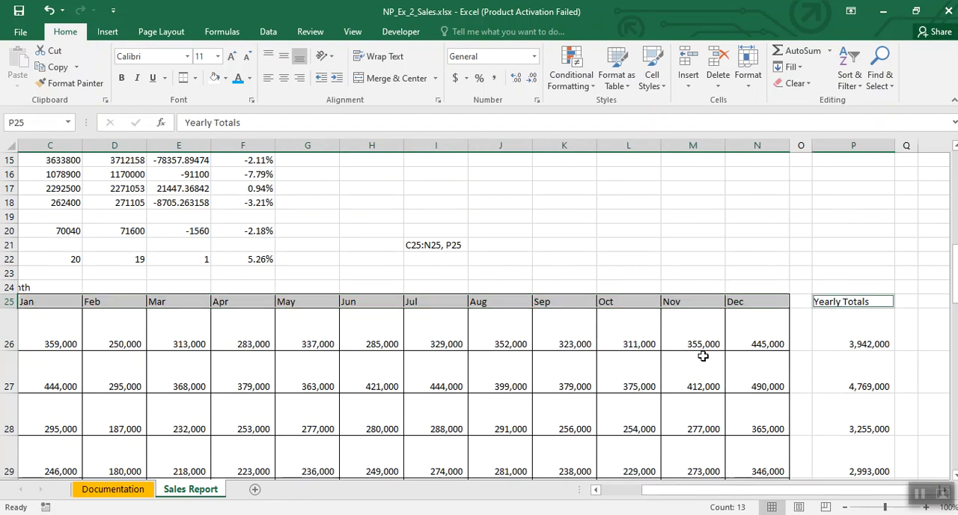
left_click(285, 80)
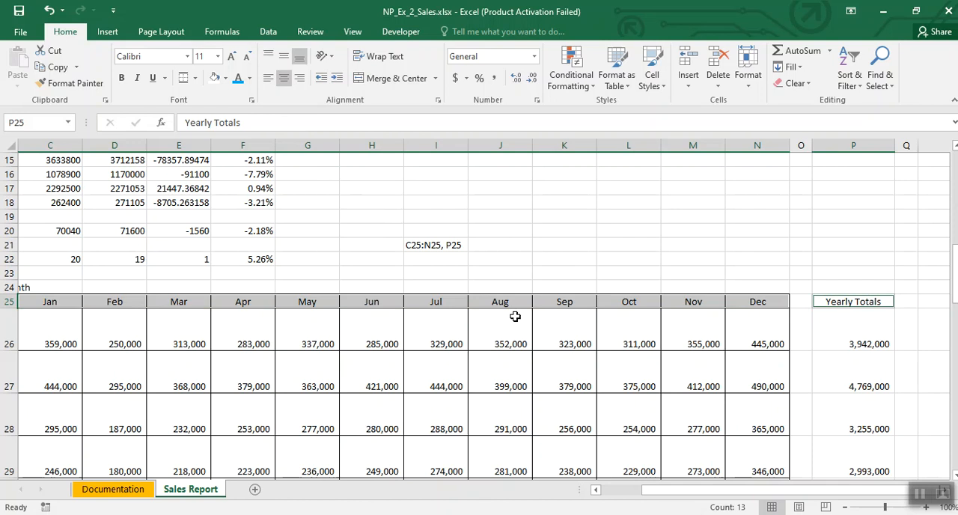
Step: Replace the note in cell I21 with B26:B46
left_click(428, 246)
key("Delete")
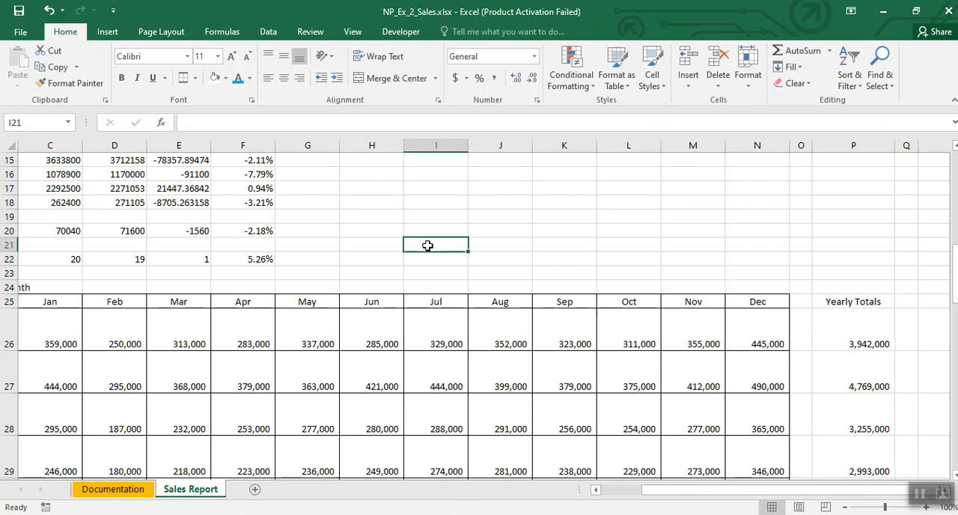
type("B")
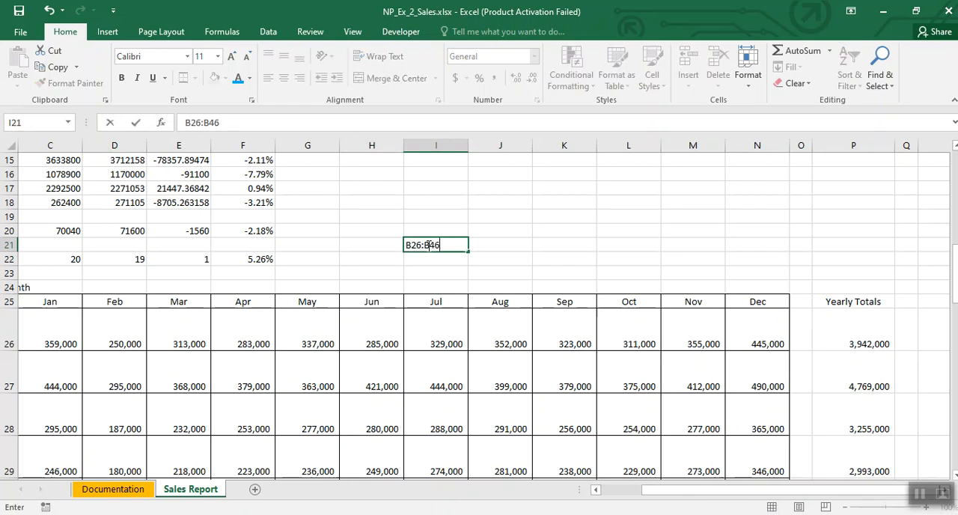
type("26:B46")
left_click(360, 344)
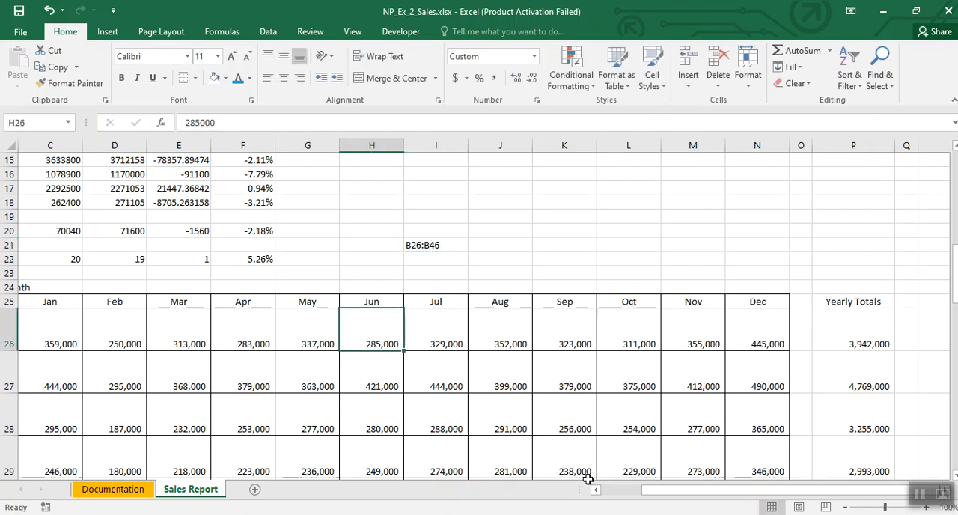
Step: Set the font size of the store addresses in B26:B45 to 9
left_click_drag(666, 492, 614, 504)
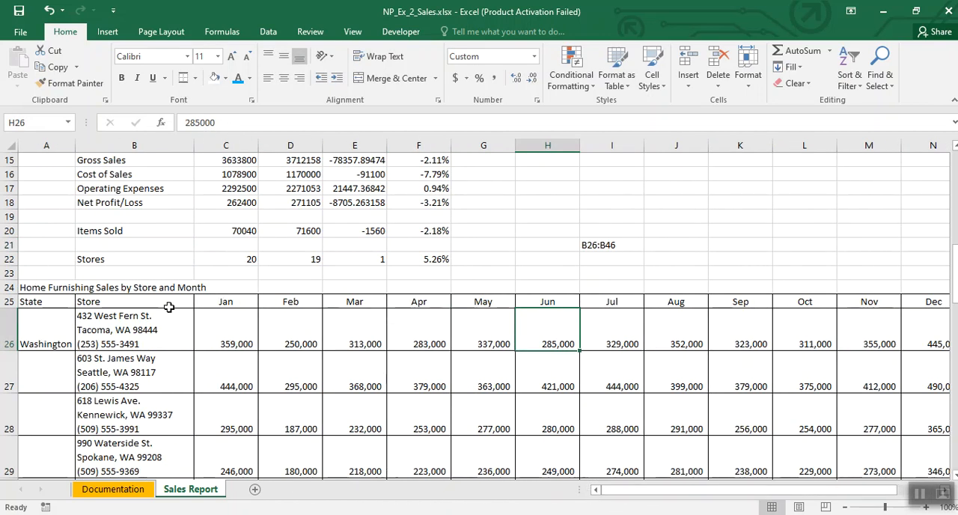
left_click_drag(120, 330, 146, 436)
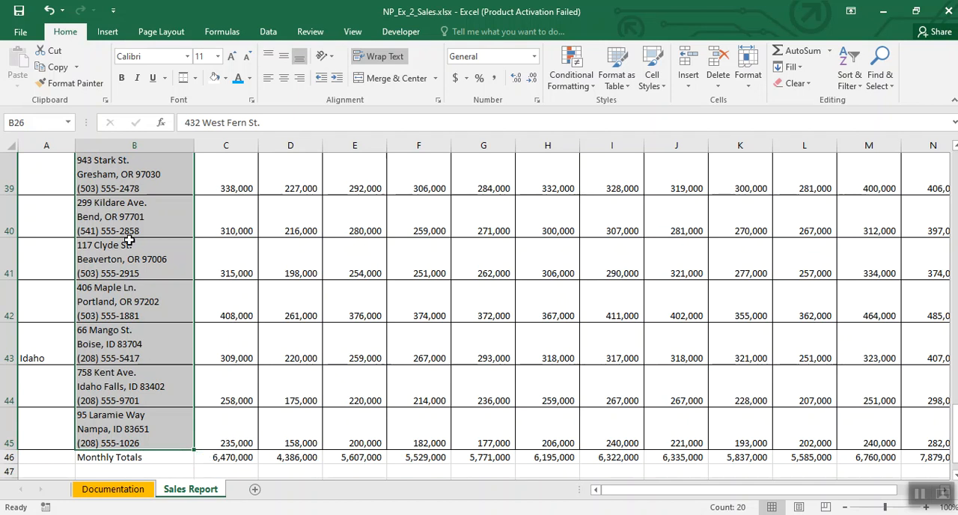
left_click(217, 59)
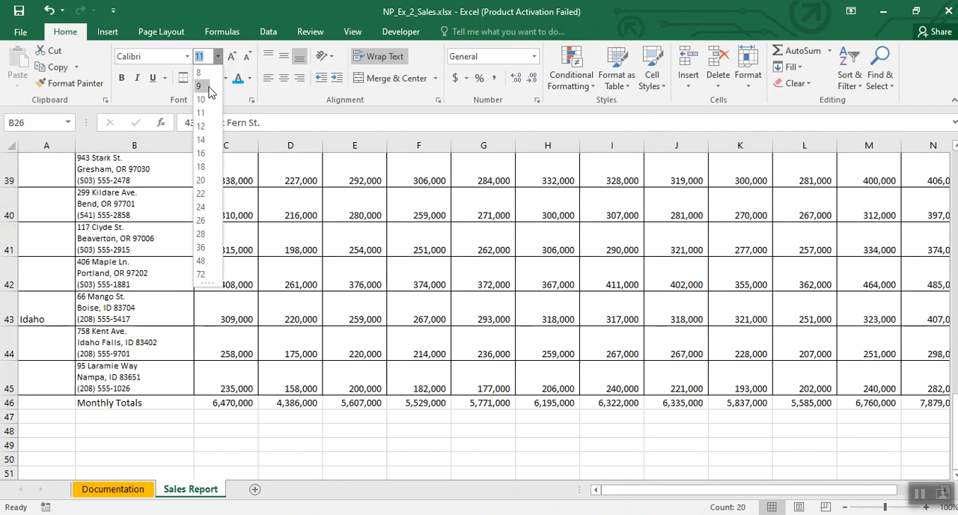
left_click(205, 87)
Step: Replace the note in cell I21 with B46:N46
scroll(163, 344, "up", 8)
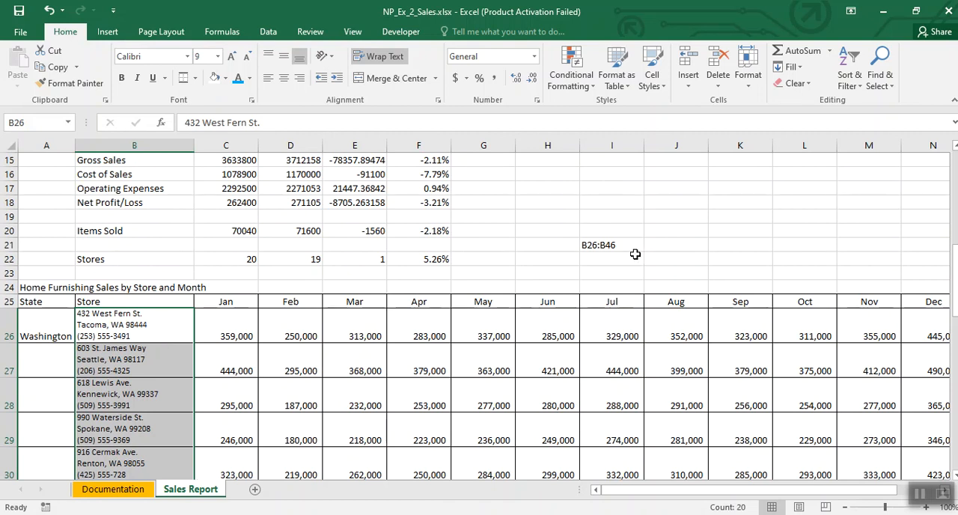
left_click(601, 245)
key("Delete")
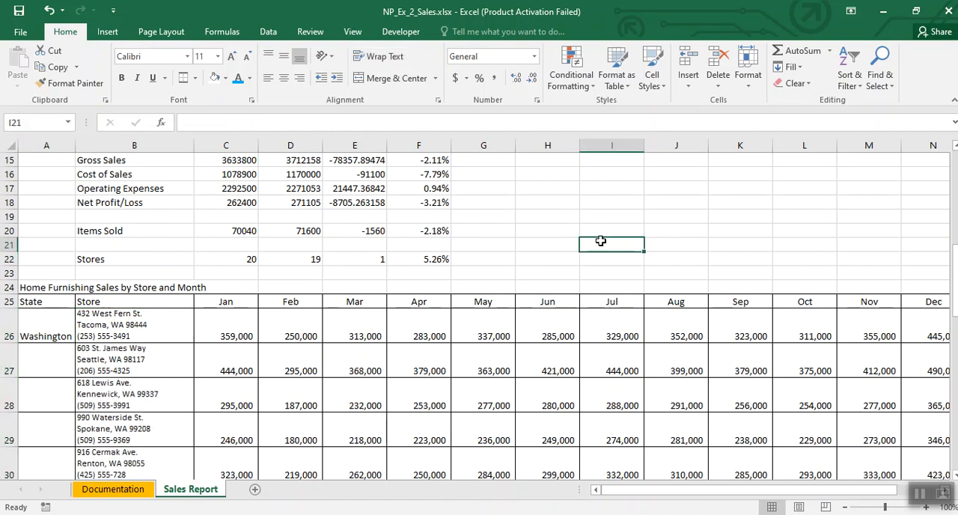
type("B46:N46")
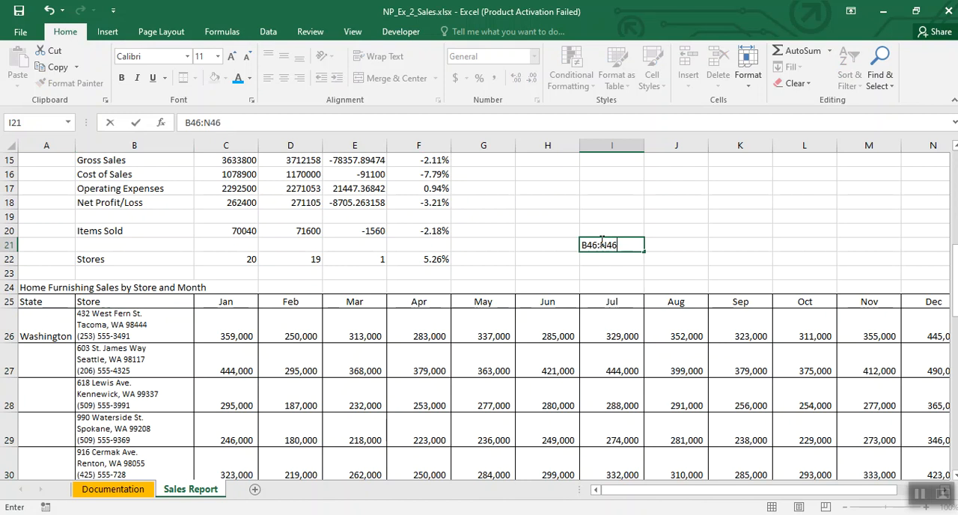
left_click(225, 346)
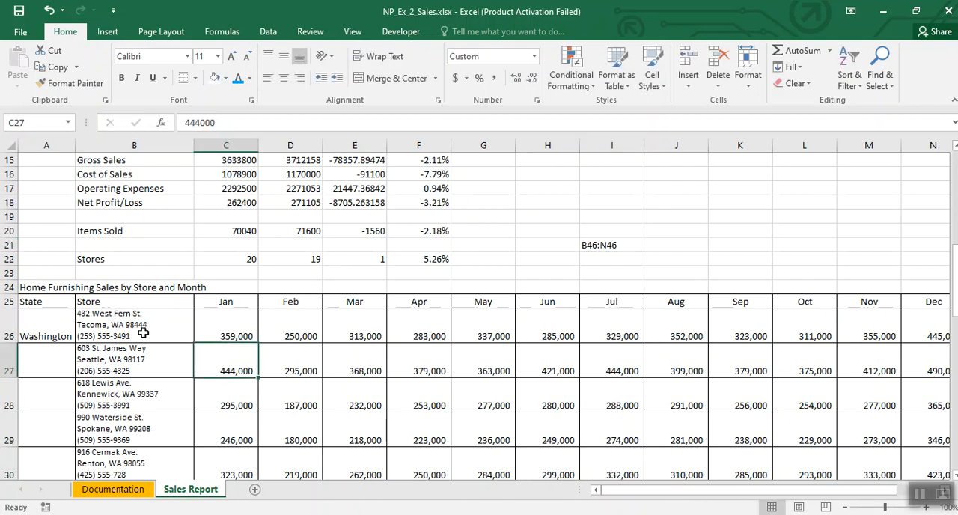
Step: Apply all borders to the Monthly Totals row in B46:N46
left_click_drag(666, 491, 640, 492)
scroll(138, 389, "down", 8)
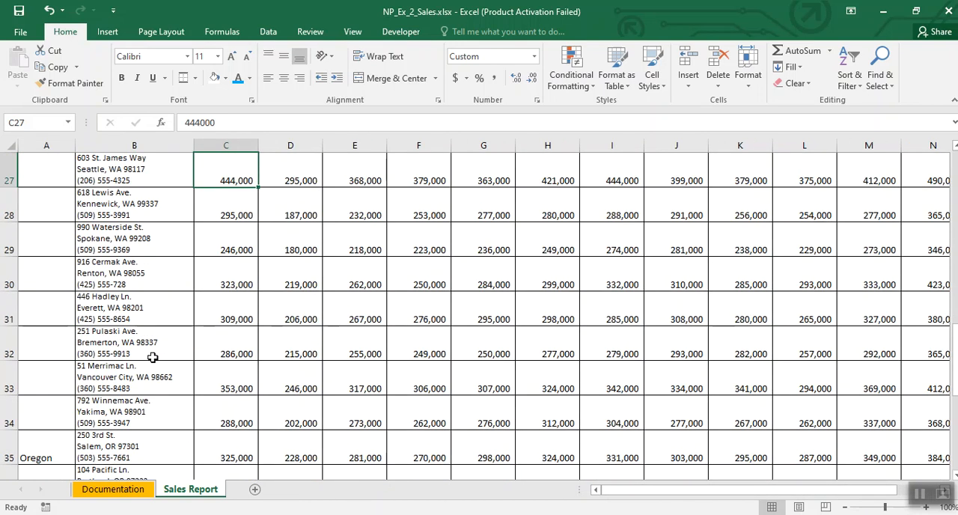
scroll(161, 352, "down", 3)
scroll(163, 347, "up", 3)
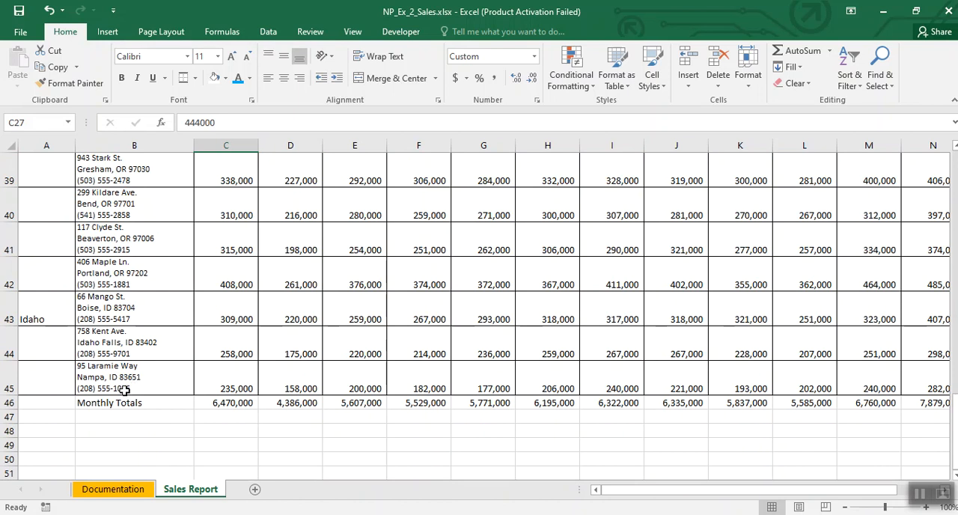
left_click_drag(116, 402, 906, 402)
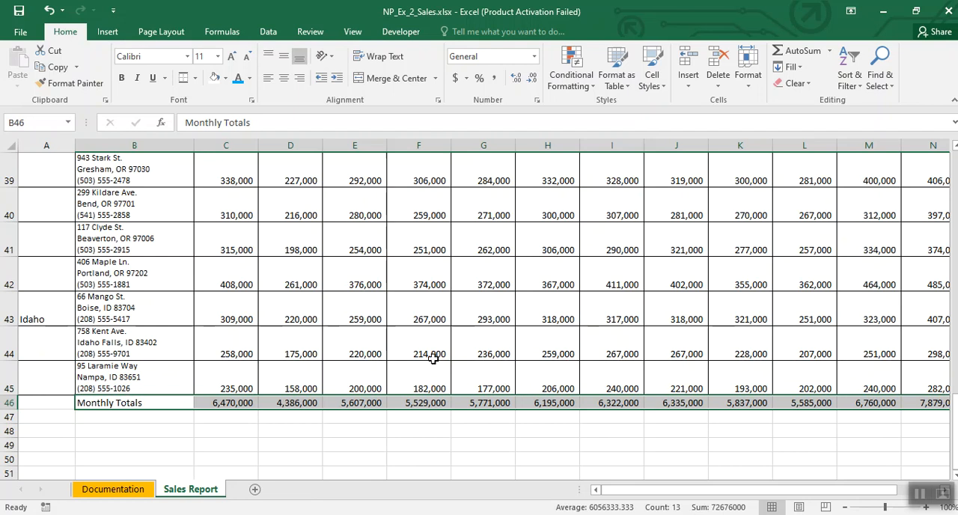
left_click(197, 78)
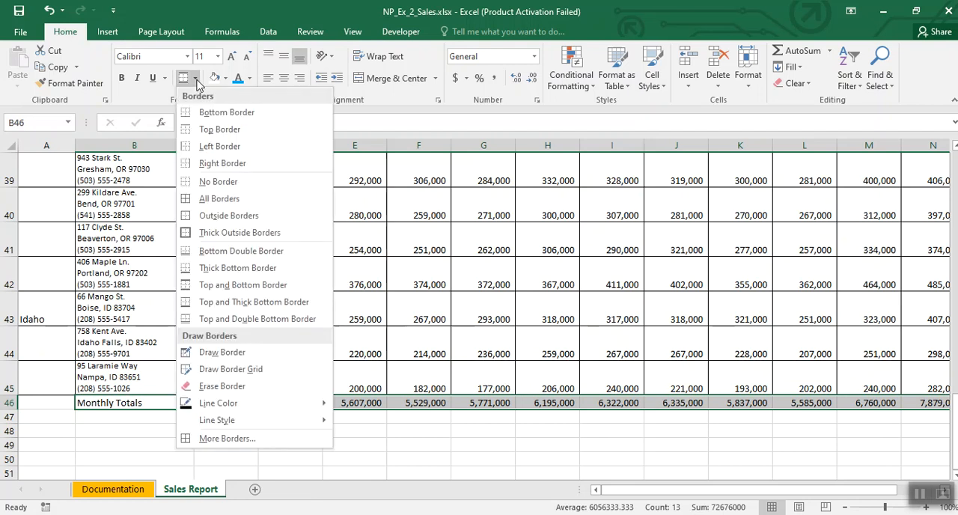
left_click(200, 198)
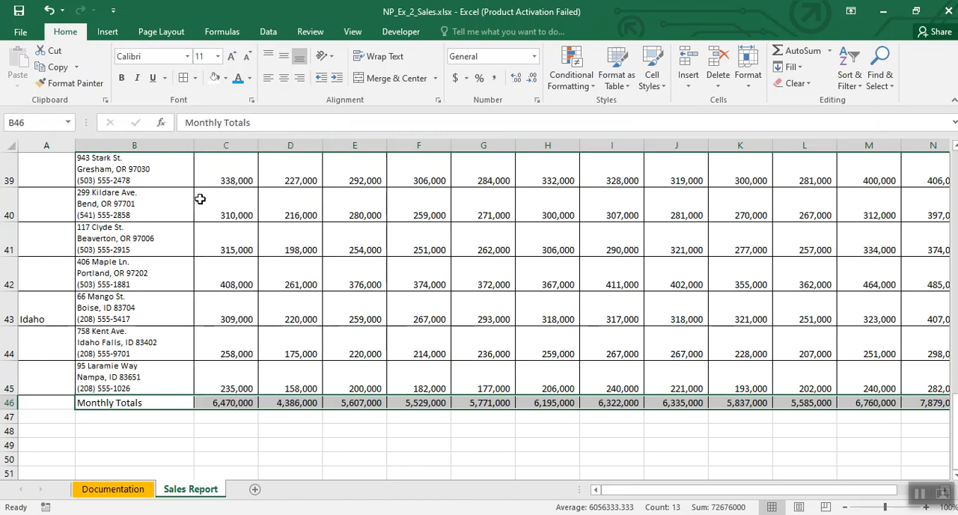
left_click(450, 344)
Step: Replace the note in cell I21 with P25:P46
scroll(450, 340, "up", 11)
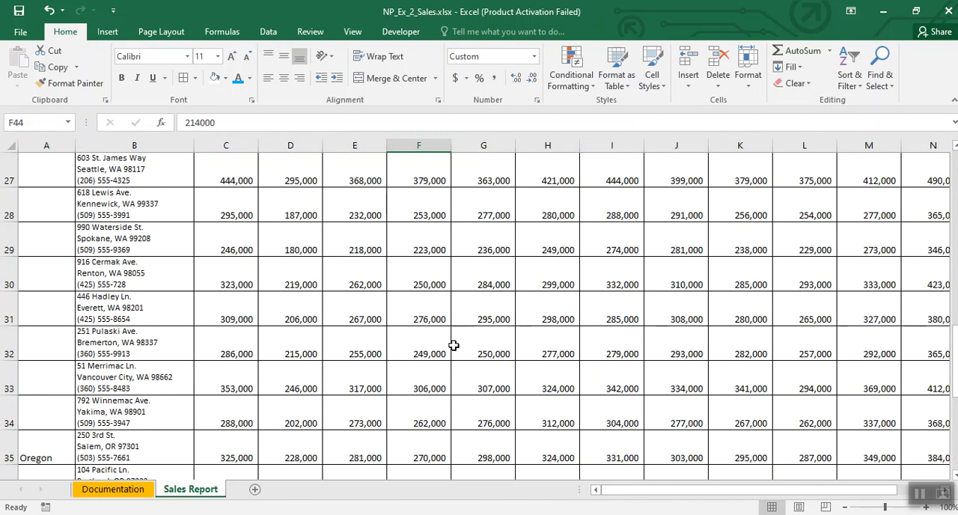
scroll(450, 336, "up", 1)
left_click(594, 413)
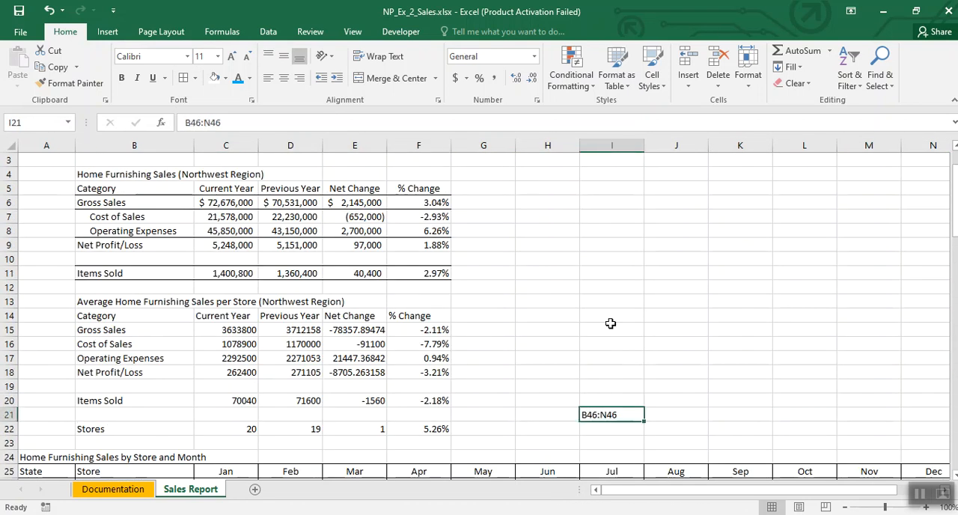
type("P25:P46")
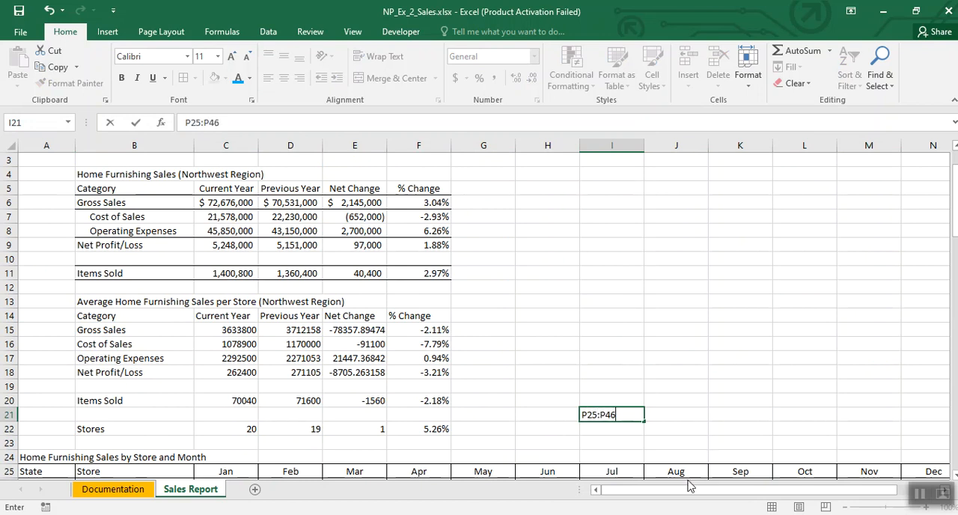
left_click_drag(688, 485, 780, 494)
scroll(785, 374, "down", 1)
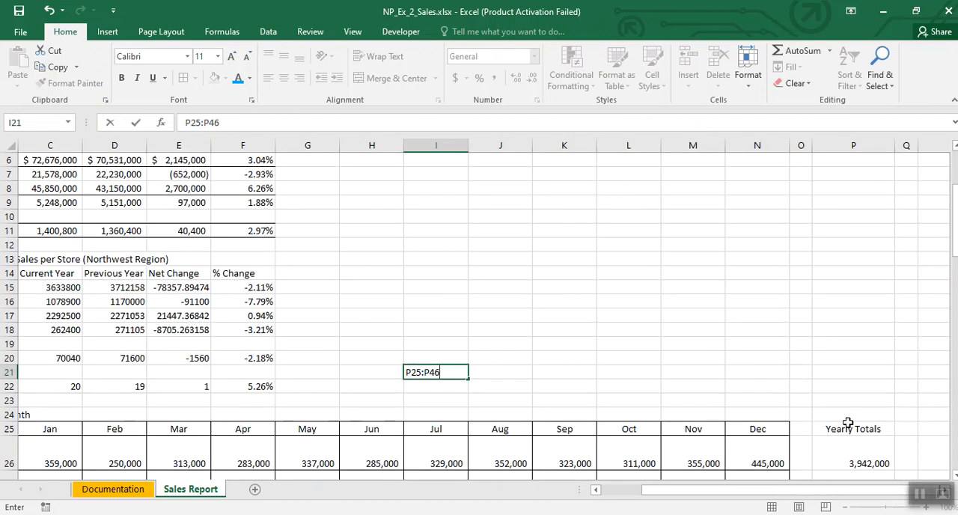
left_click_drag(846, 430, 888, 428)
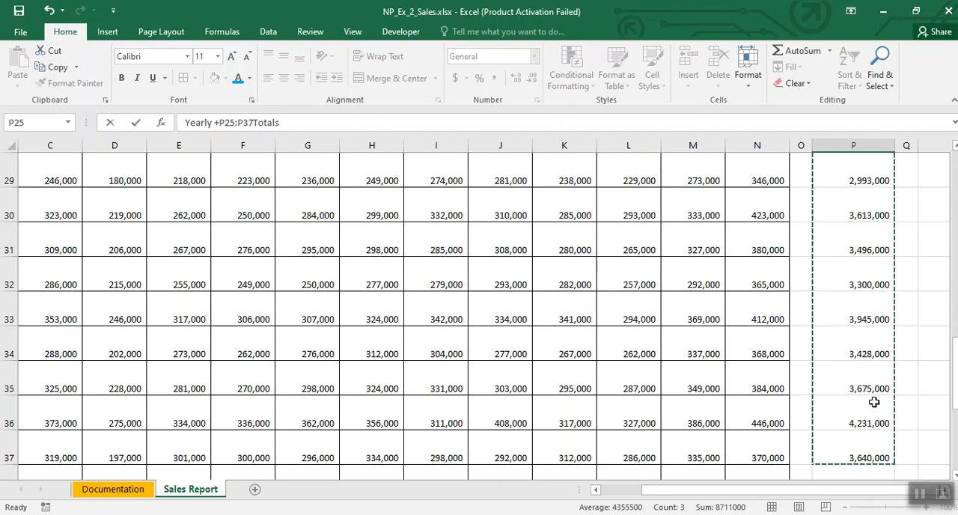
scroll(873, 404, "down", 1)
key("shift+Down")
key("shift+Down")
key("shift+Down")
key("shift+Down")
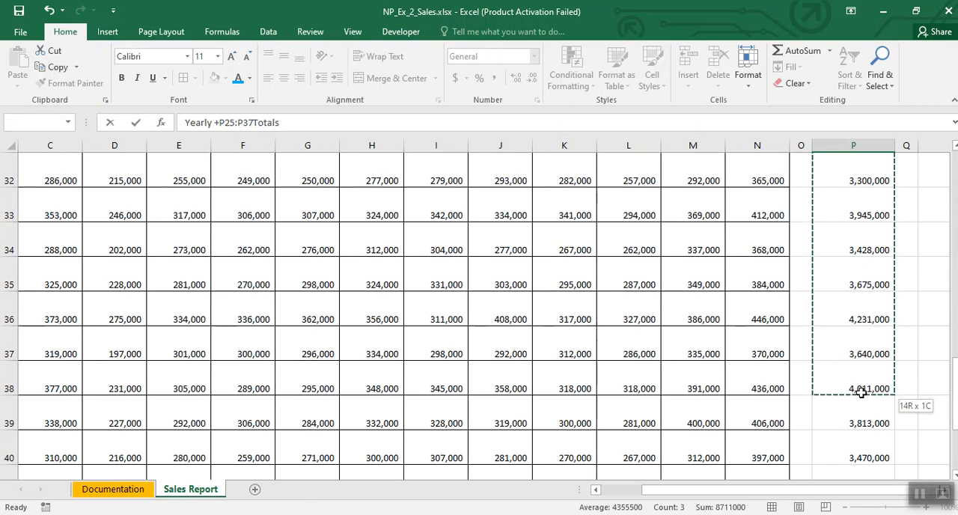
key("shift+Down")
key("shift+Down")
key("shift+Down")
key("shift+Down")
key("shift+Down")
key("shift+Down")
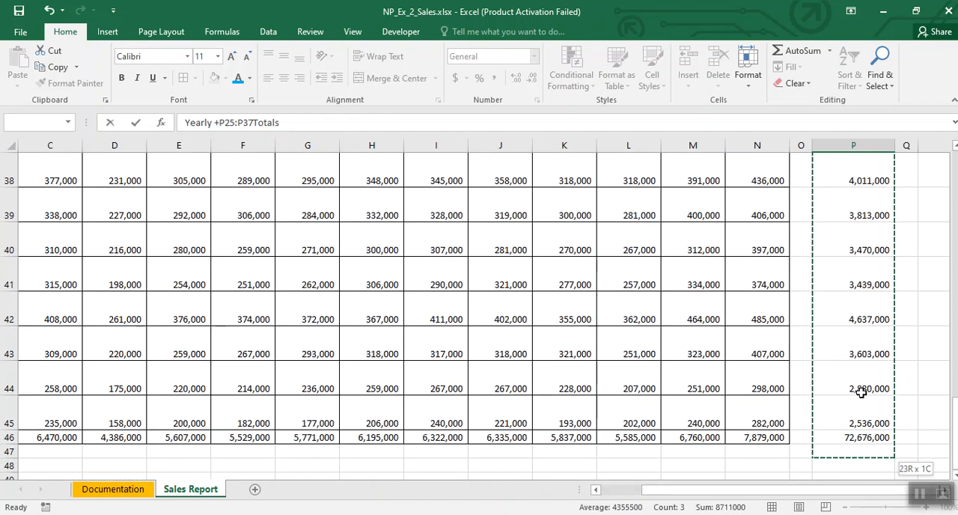
key("shift+Up")
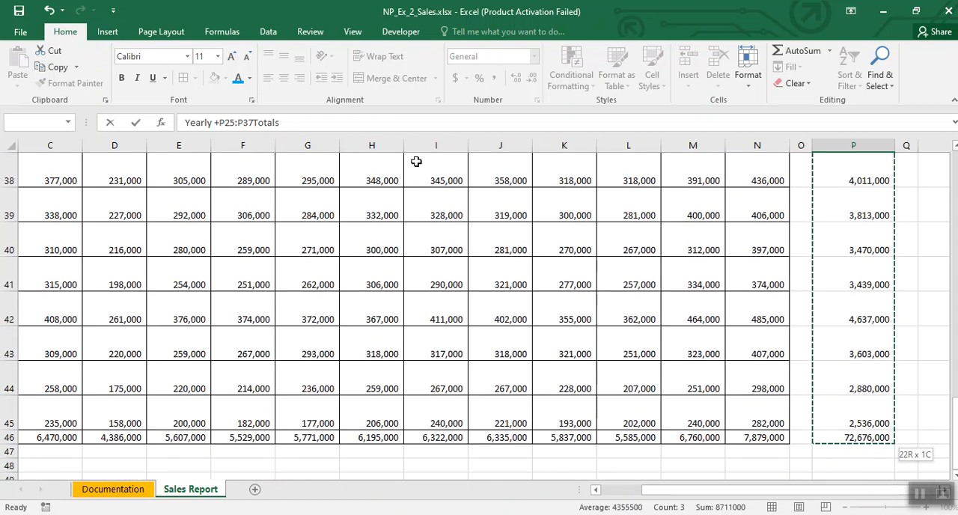
left_click(690, 346)
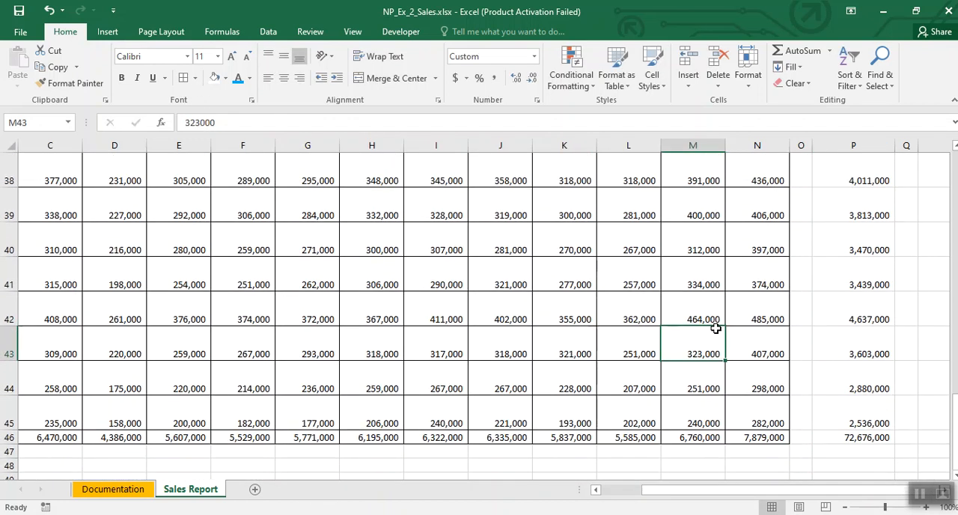
scroll(758, 335, "up", 6)
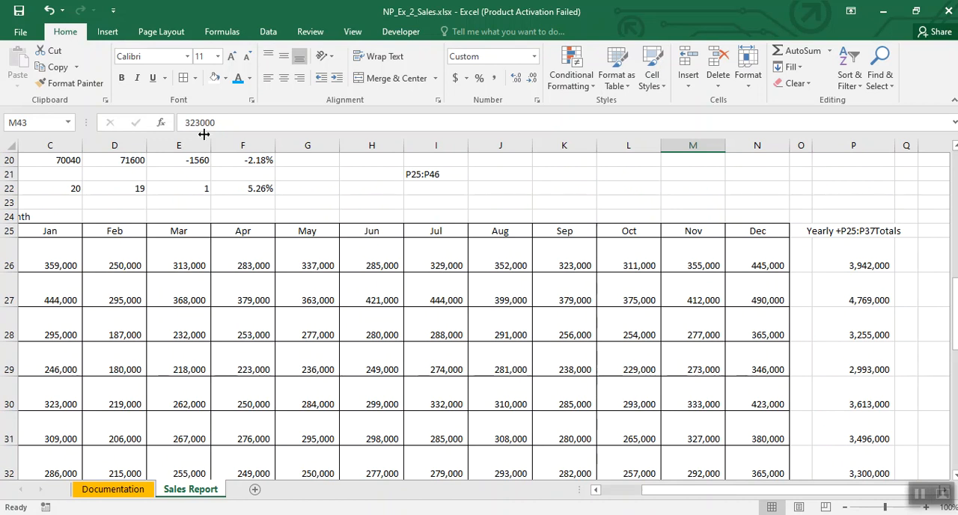
left_click(48, 10)
Step: Apply all borders to the Yearly Totals column in P25:P46
scroll(711, 332, "up", 5)
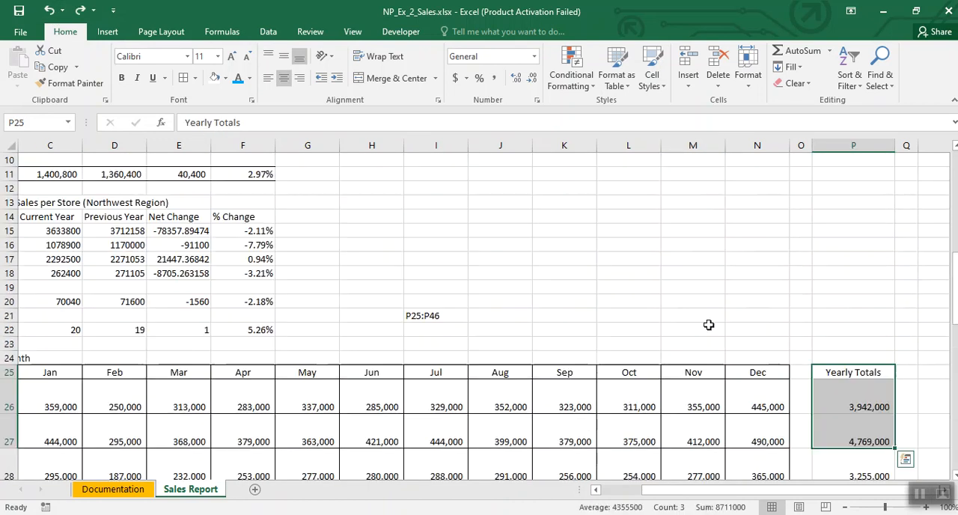
left_click(853, 373)
left_click_drag(854, 373, 852, 437)
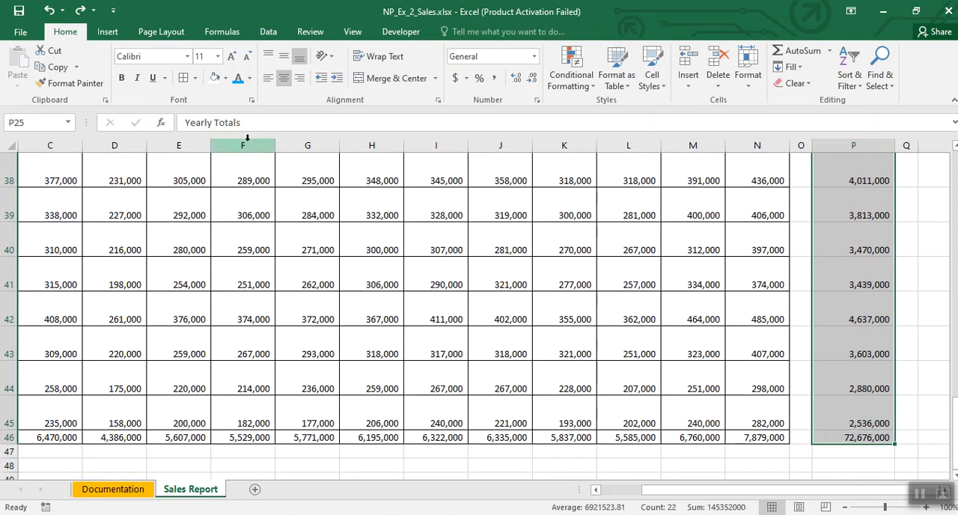
scroll(552, 365, "up", 8)
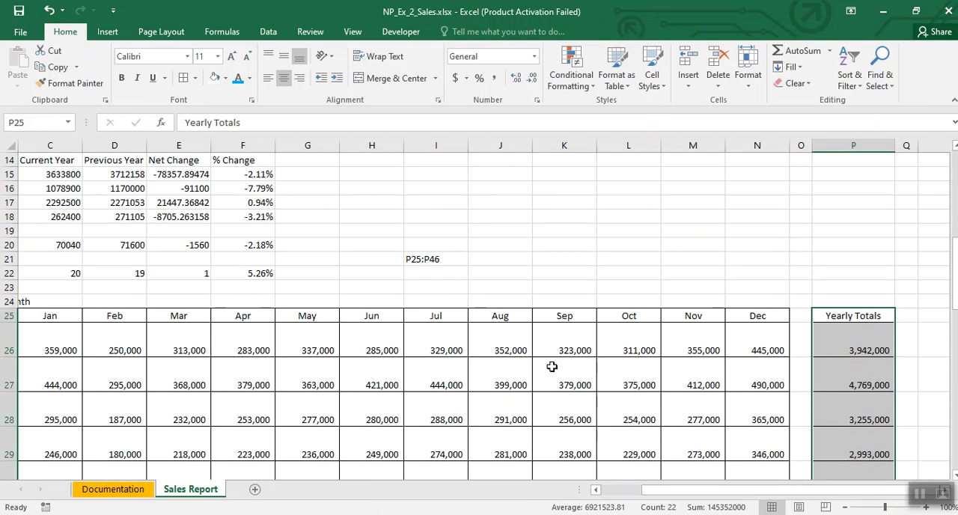
left_click(666, 403)
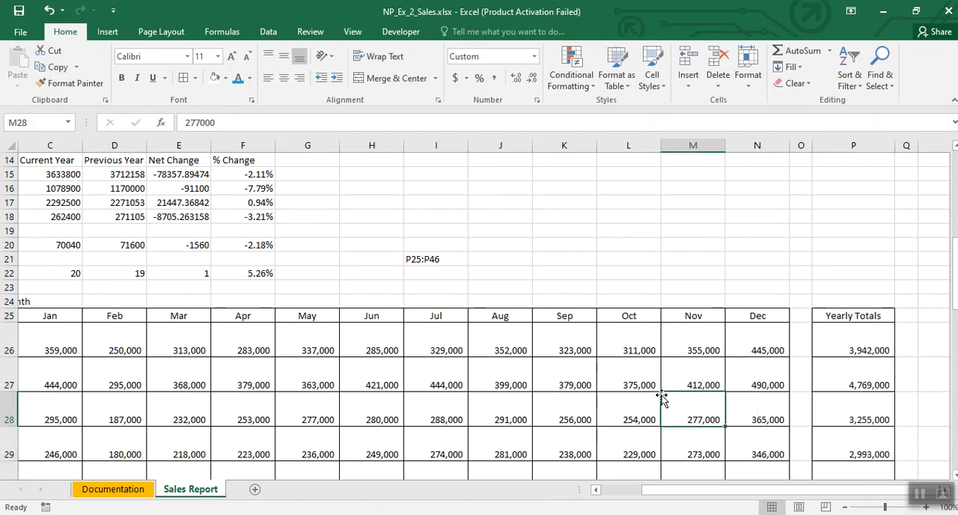
left_click(919, 494)
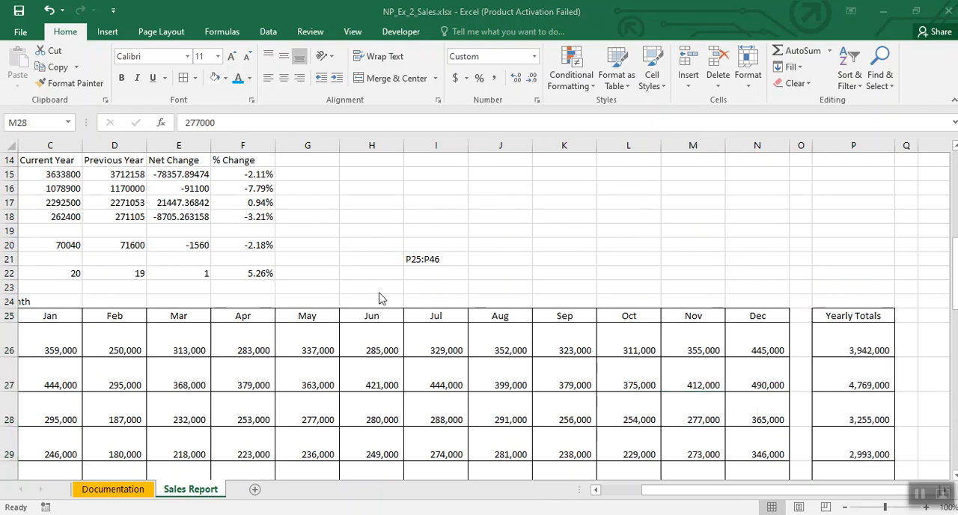
Step: Replace the note in cell I21 with A26:A34
left_click(410, 259)
key("Delete")
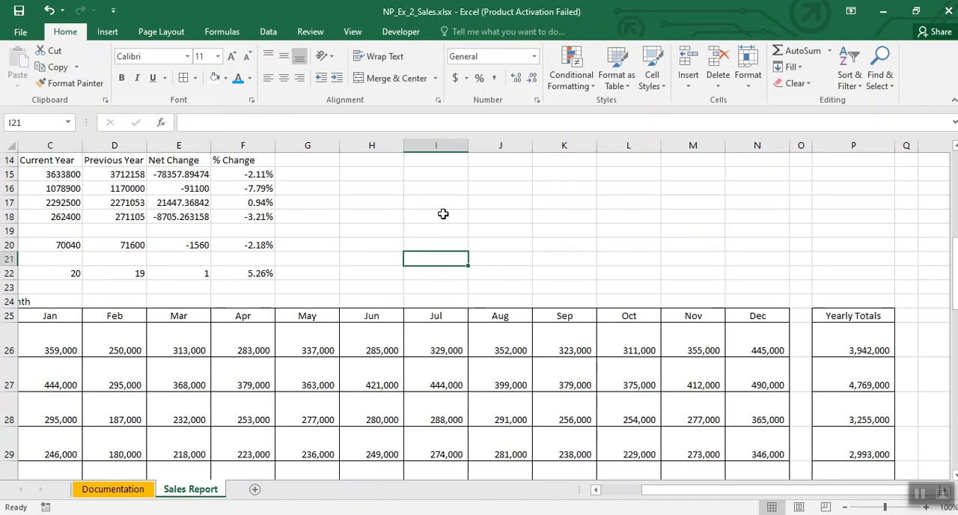
type("A26:A34")
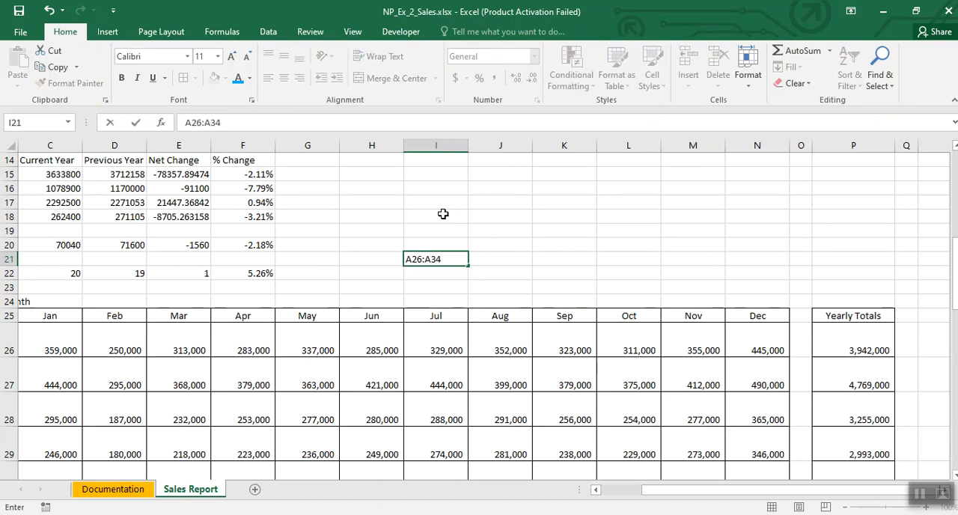
left_click(428, 285)
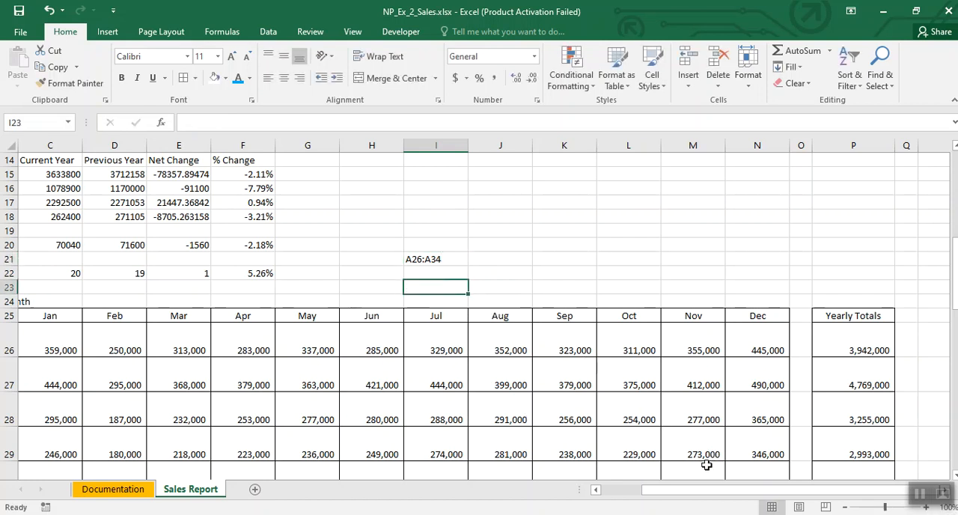
Step: Select the Washington state cells in A26:A34
left_click_drag(703, 491, 663, 492)
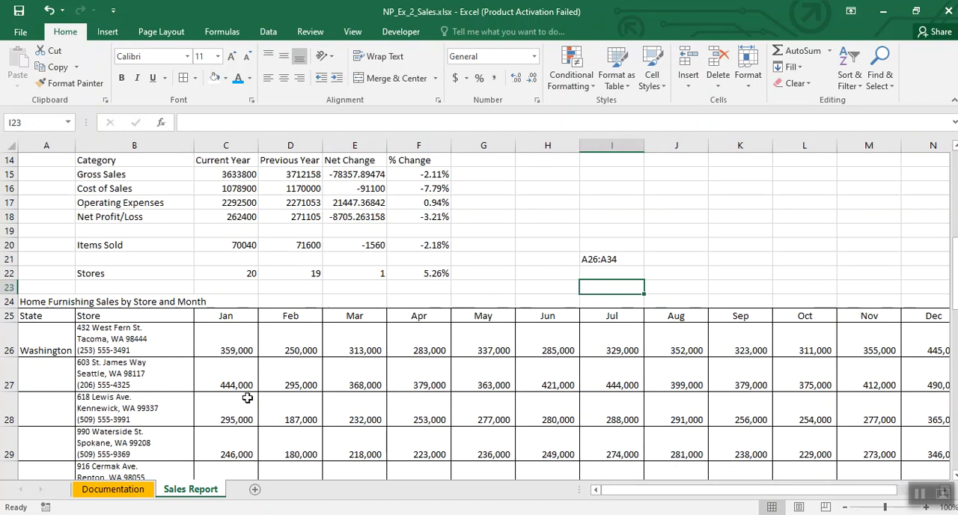
left_click_drag(51, 339, 66, 274)
scroll(297, 286, "up", 2)
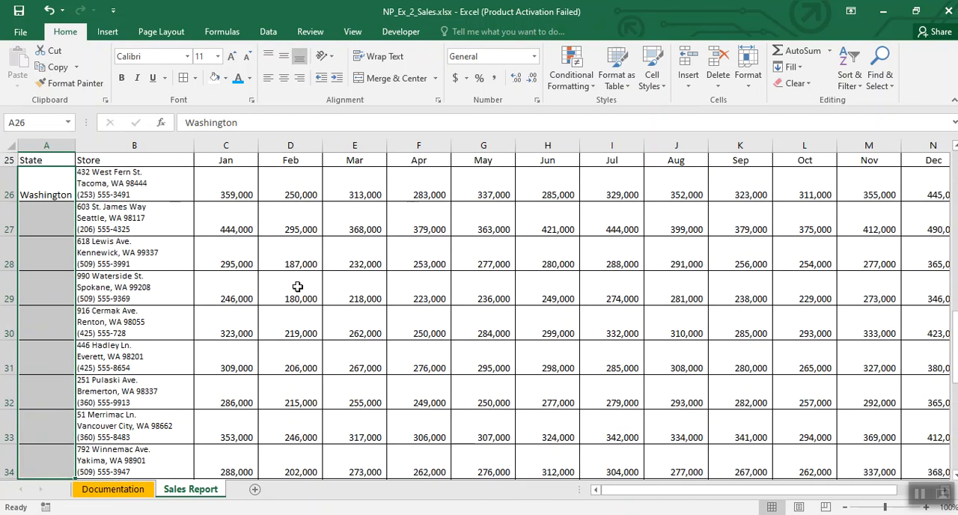
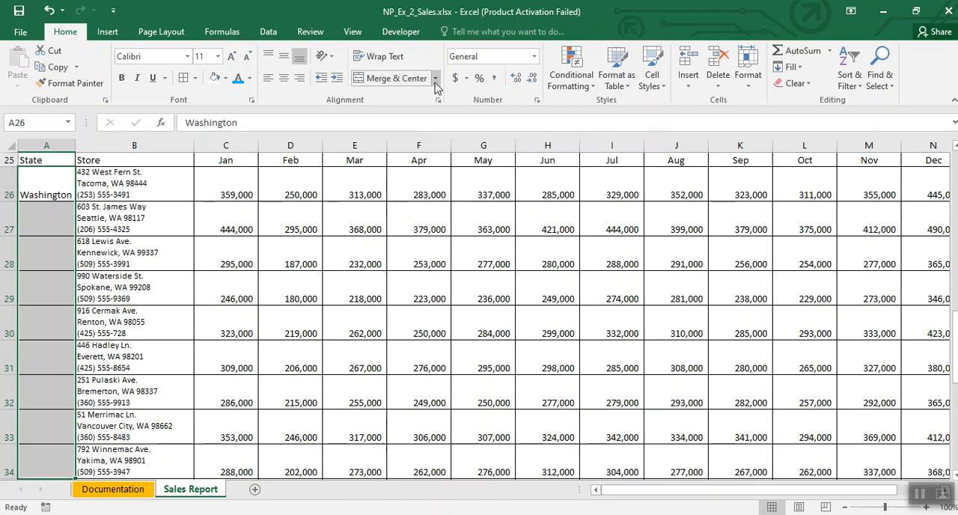
Step: Merge and center the Washington cells A26:A34, with the text rotated up and middle-aligned
left_click(435, 79)
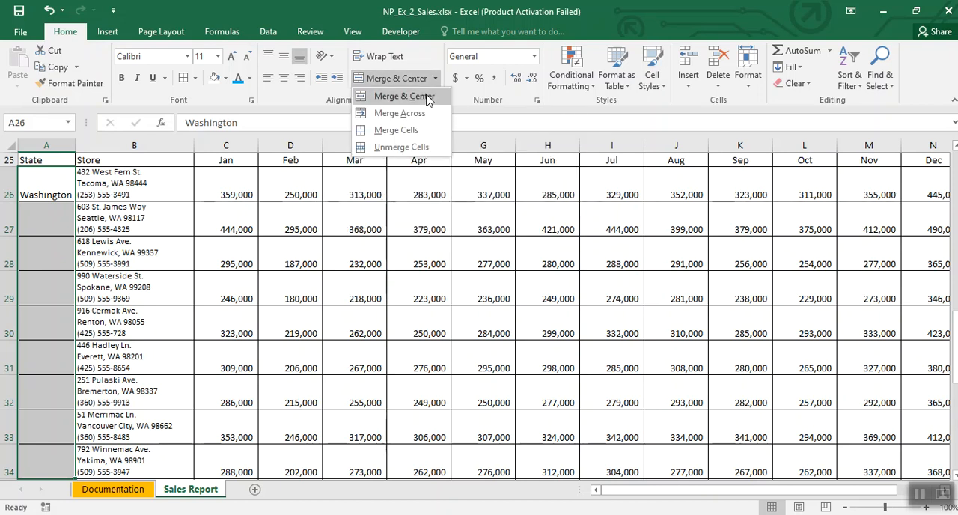
left_click(426, 96)
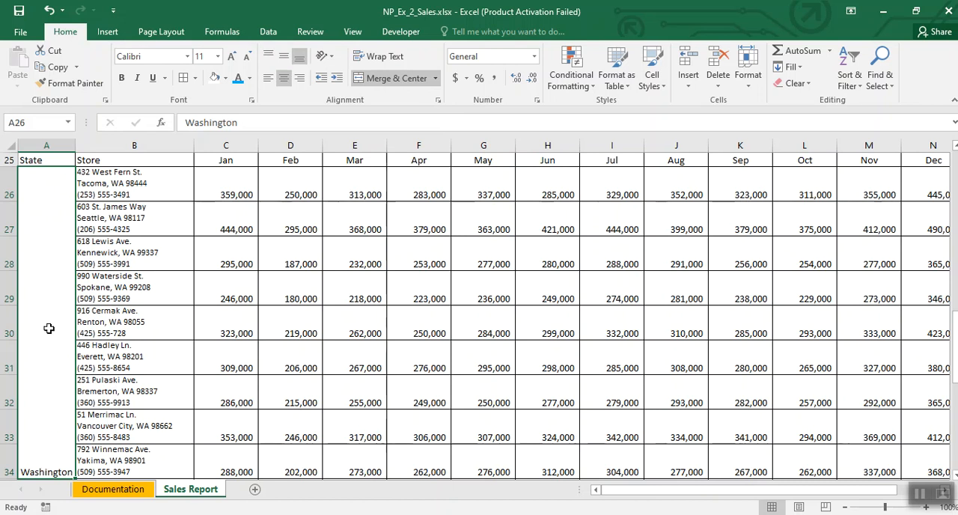
left_click(331, 62)
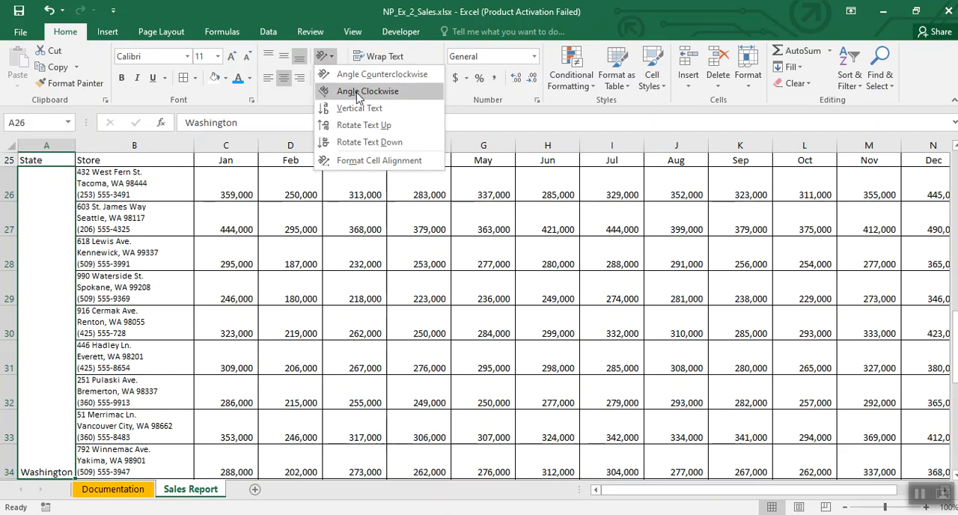
left_click(362, 125)
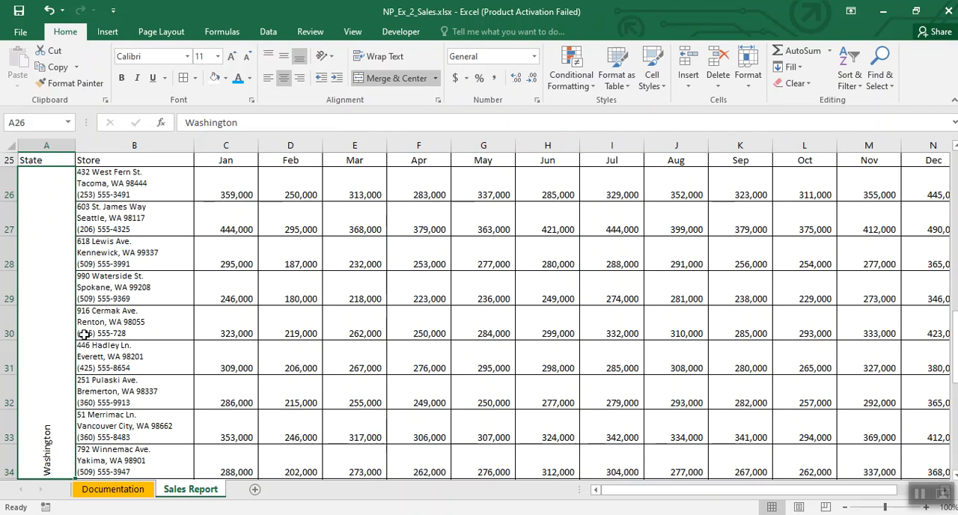
left_click(289, 79)
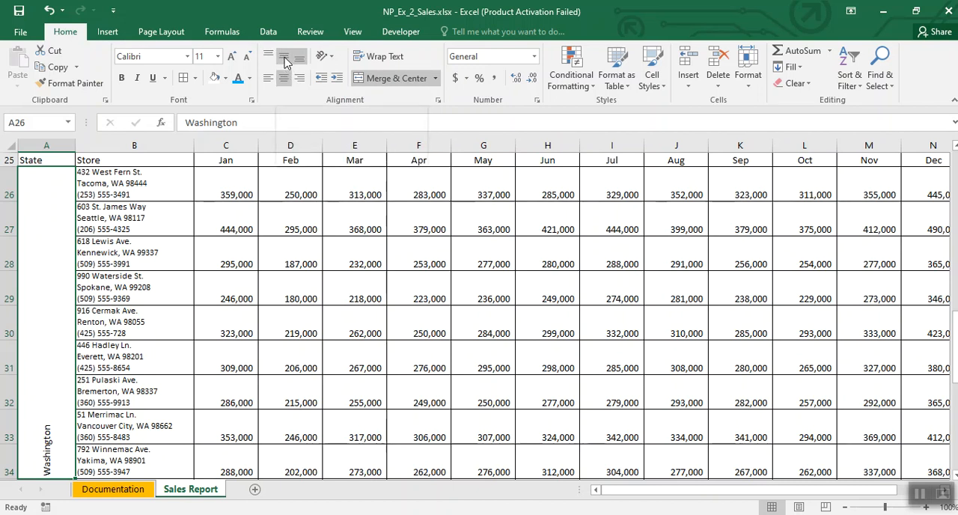
left_click(284, 60)
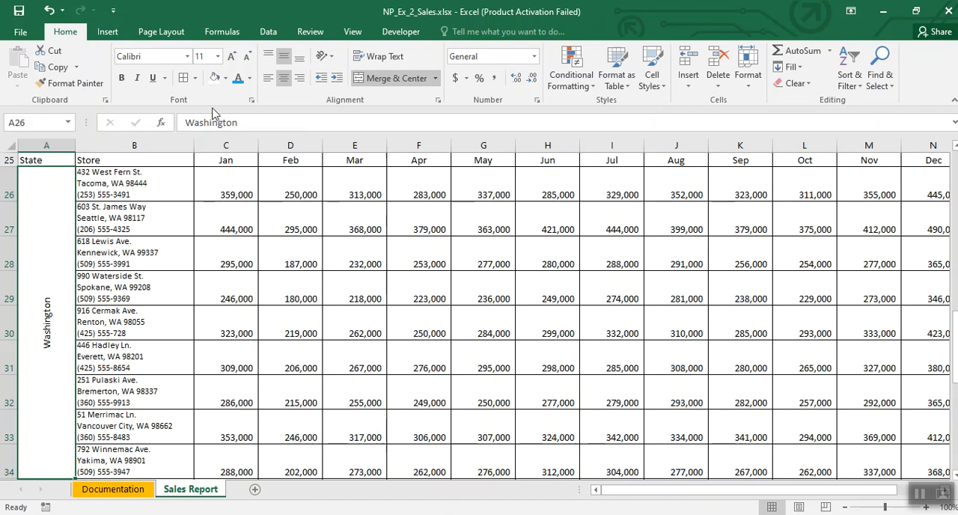
Step: Format the merged Washington cell with font size 28, a Gold, Accent 4 fill and white text
left_click(218, 59)
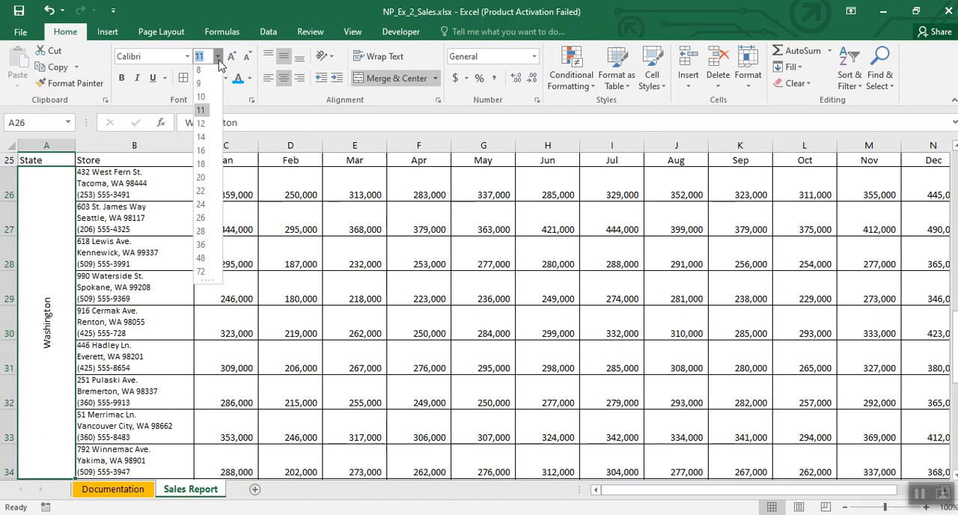
left_click(201, 235)
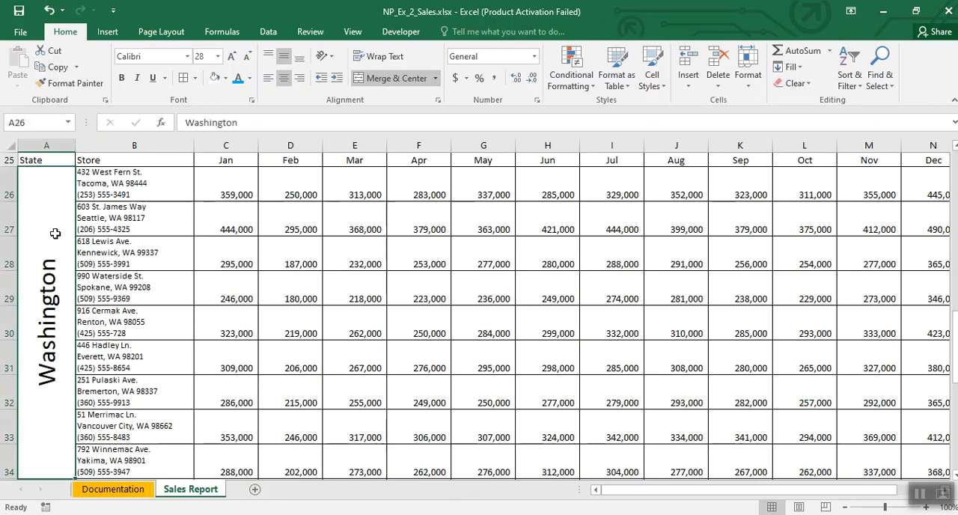
left_click(226, 78)
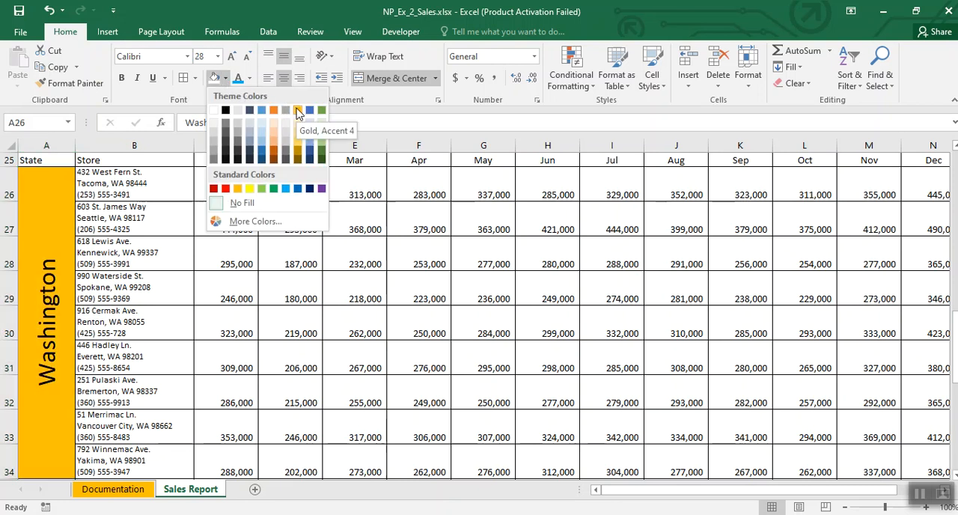
left_click(297, 111)
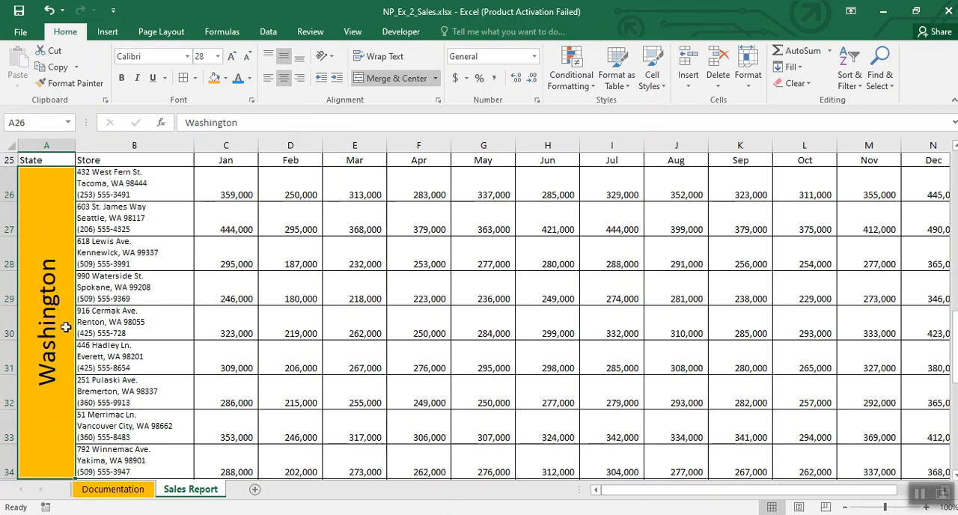
left_click(250, 78)
left_click(237, 127)
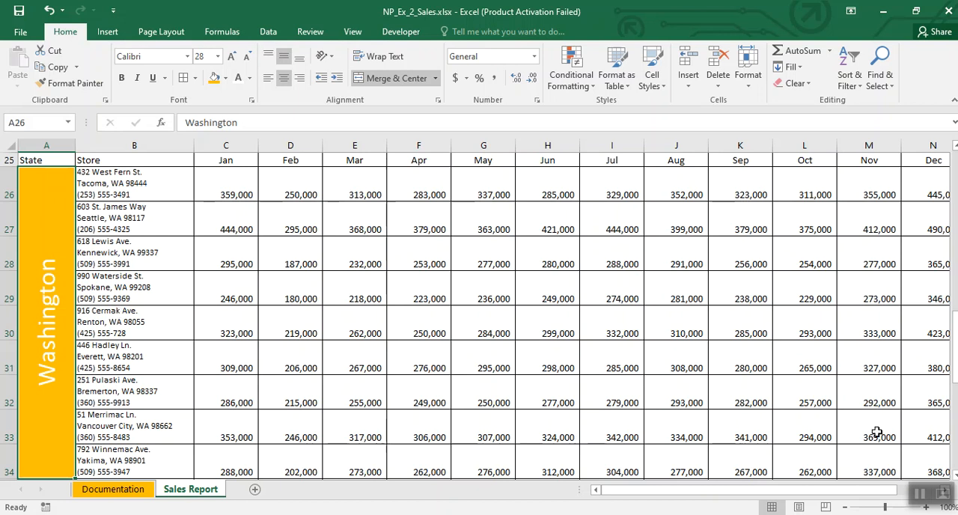
Step: Merge and center the Oregon cells A35:A42, with the text rotated up and middle-aligned
left_click(921, 493)
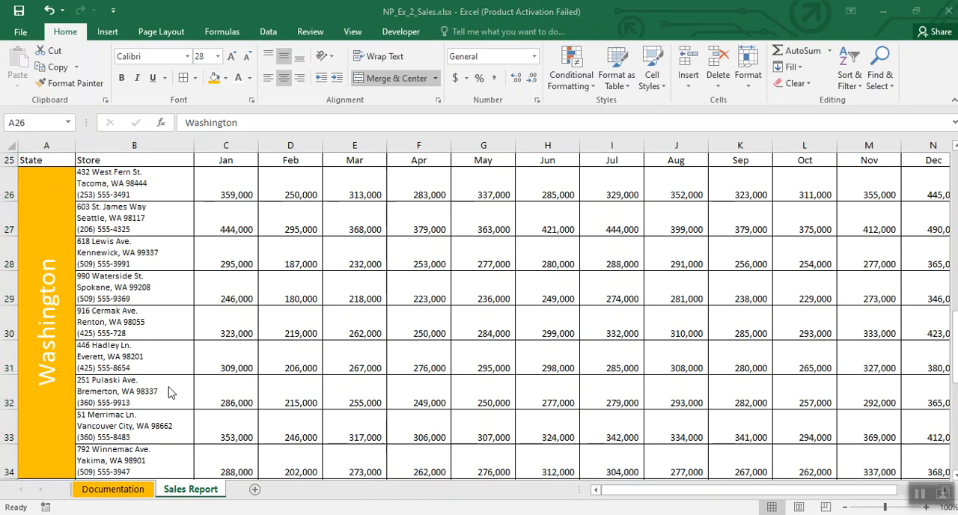
scroll(168, 383, "down", 3)
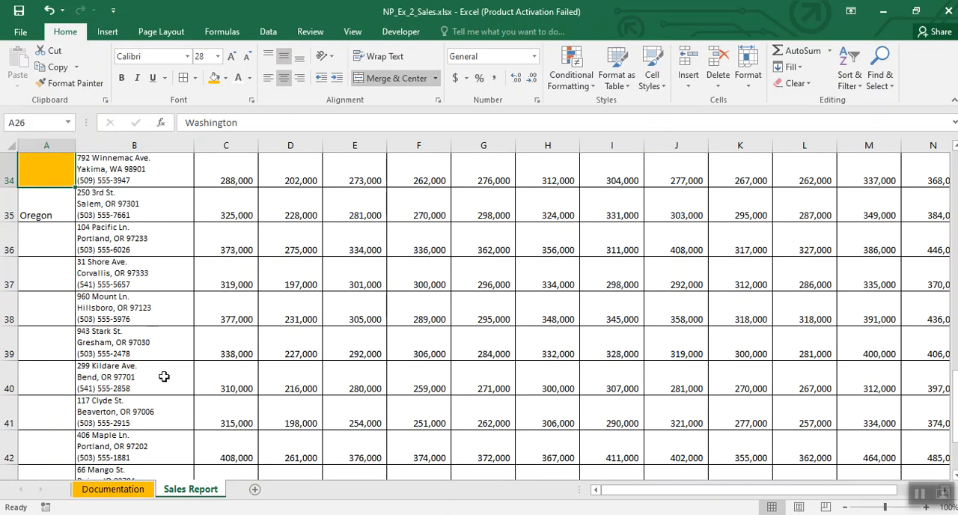
scroll(135, 246, "down", 2)
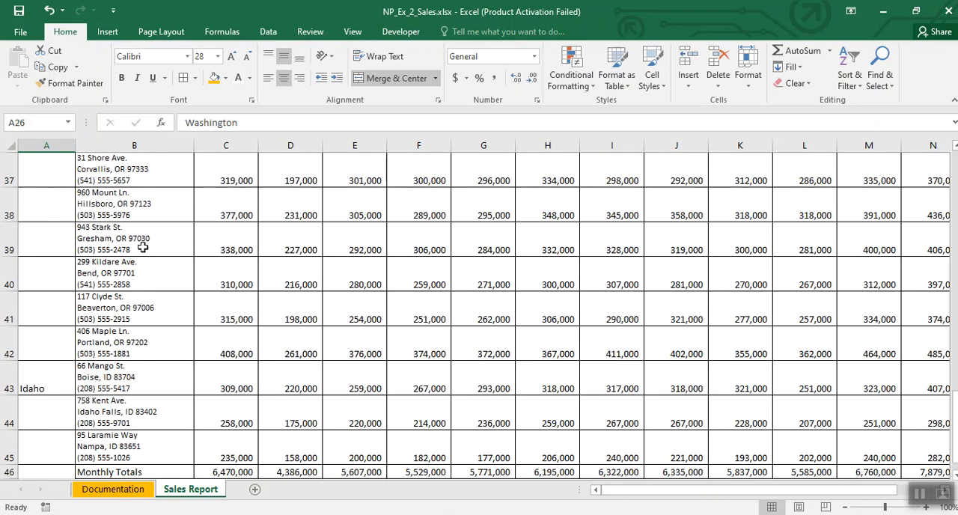
scroll(142, 247, "up", 2)
left_click_drag(45, 213, 35, 438)
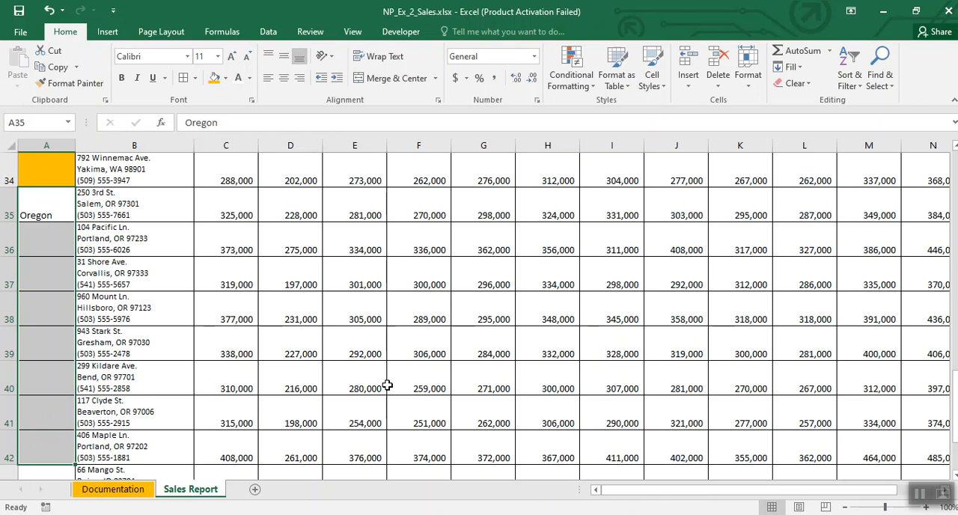
scroll(337, 378, "down", 1)
scroll(337, 378, "up", 1)
left_click(434, 78)
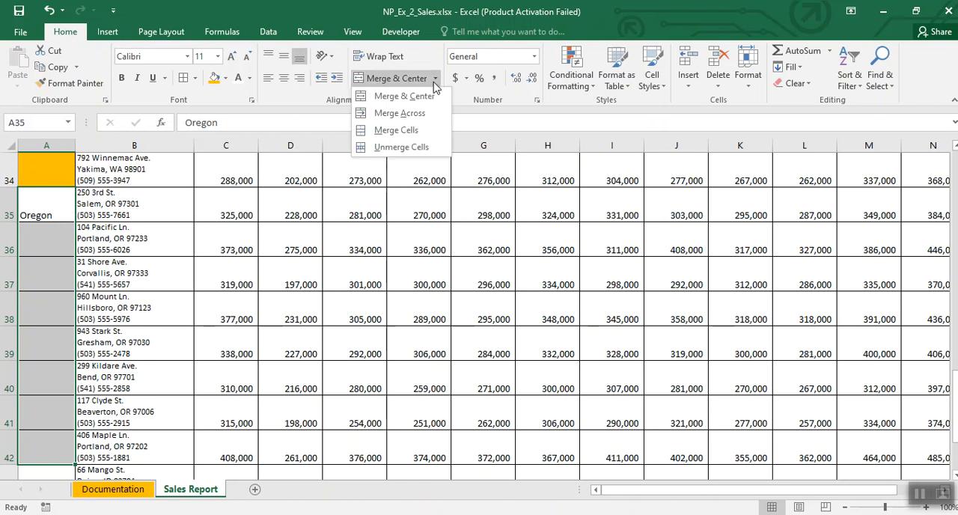
left_click(416, 97)
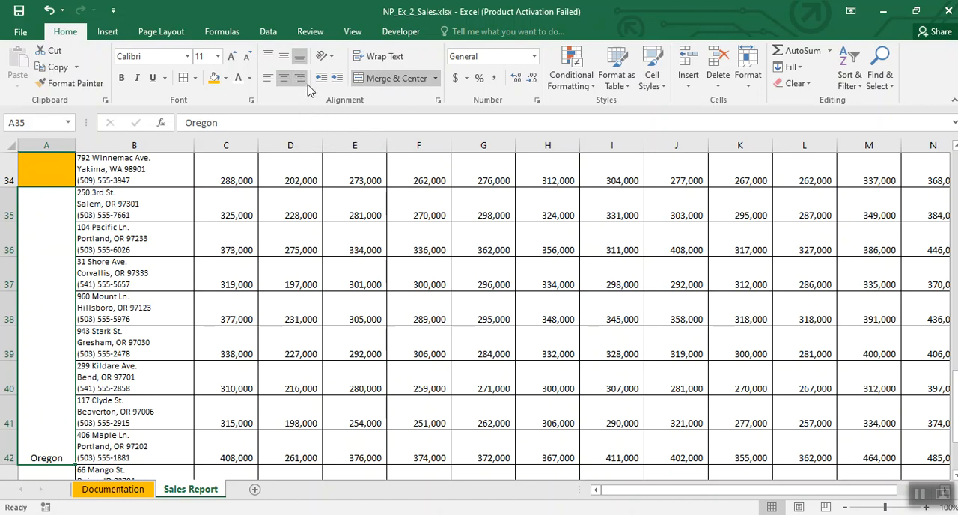
left_click(330, 56)
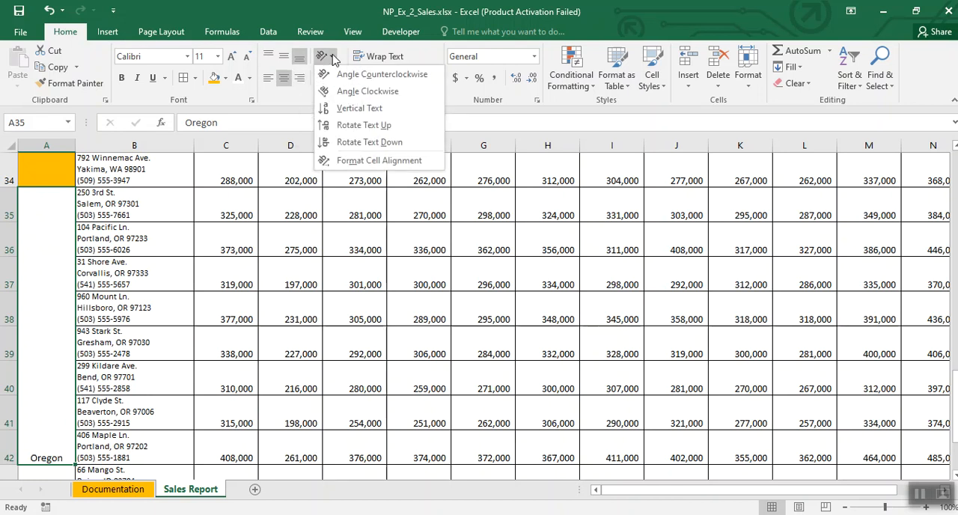
left_click(337, 125)
left_click(284, 56)
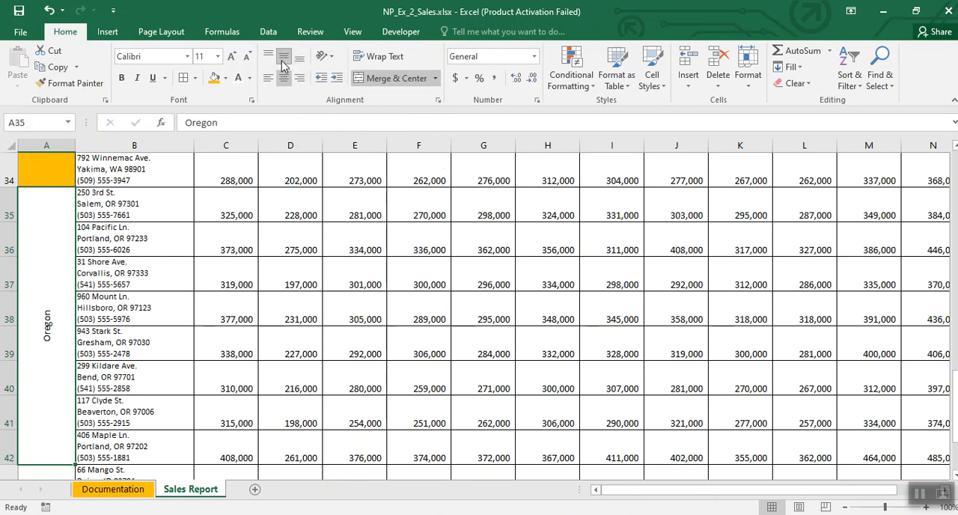
Step: Format the merged Oregon cell with font size 28, the same gold fill and white text
left_click(217, 57)
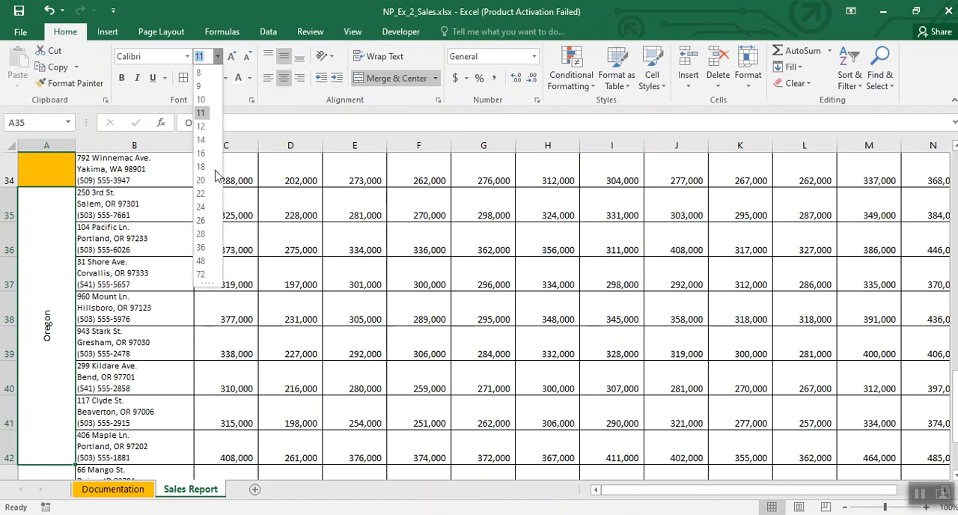
left_click(203, 233)
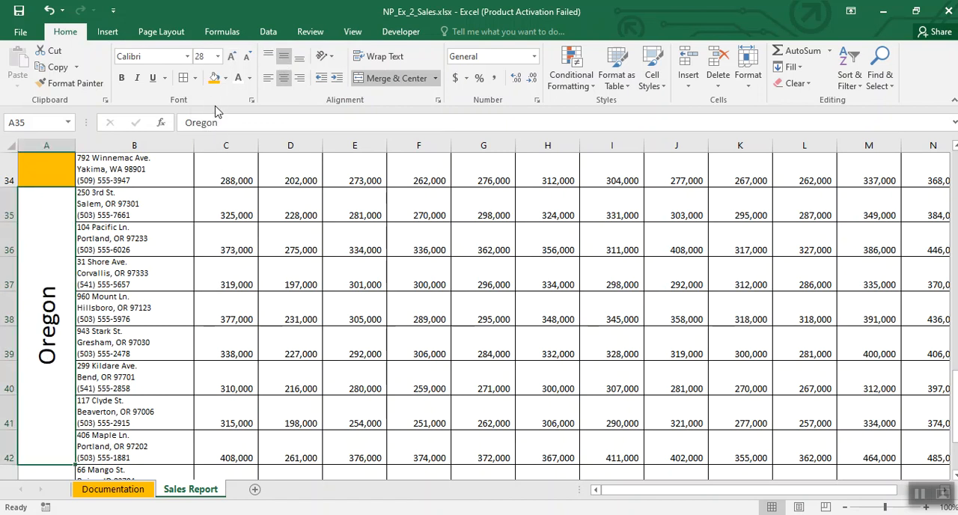
left_click(215, 80)
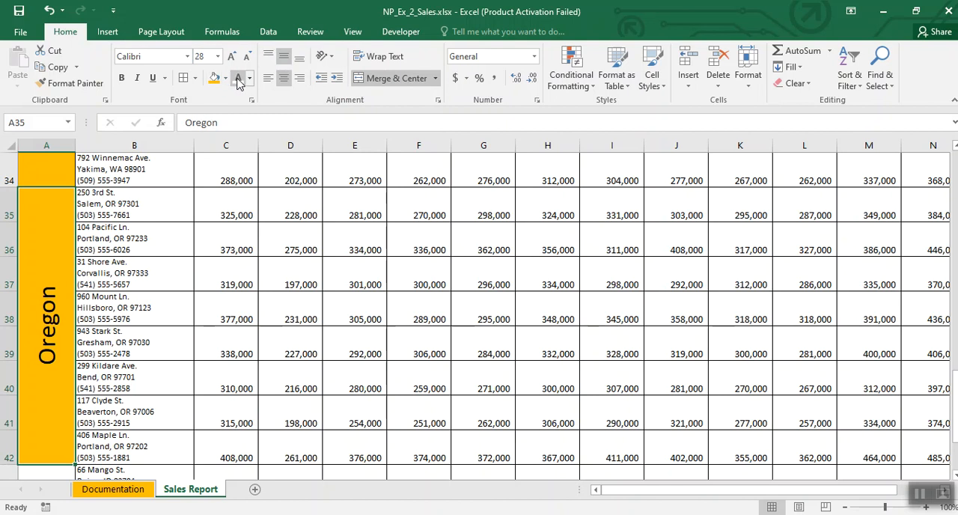
left_click(238, 78)
left_click(239, 250)
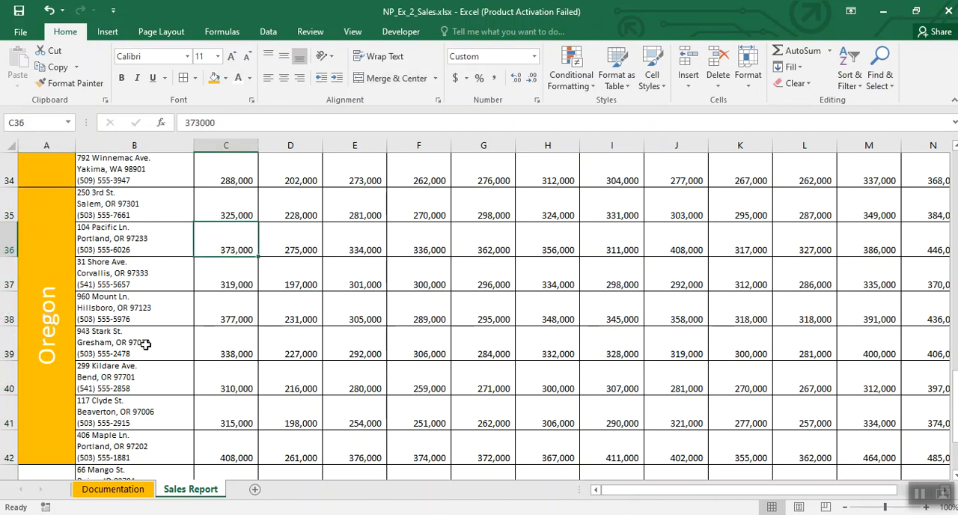
Step: Merge and center the Idaho cells A43:A45, with the text rotated up and middle-aligned
scroll(145, 344, "up", 1)
scroll(145, 344, "down", 2)
scroll(145, 345, "down", 2)
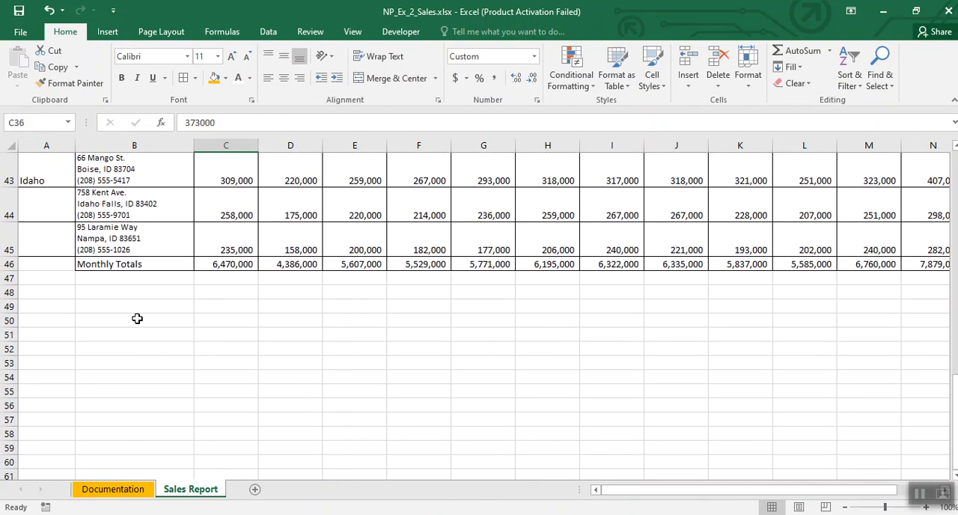
left_click_drag(46, 180, 48, 227)
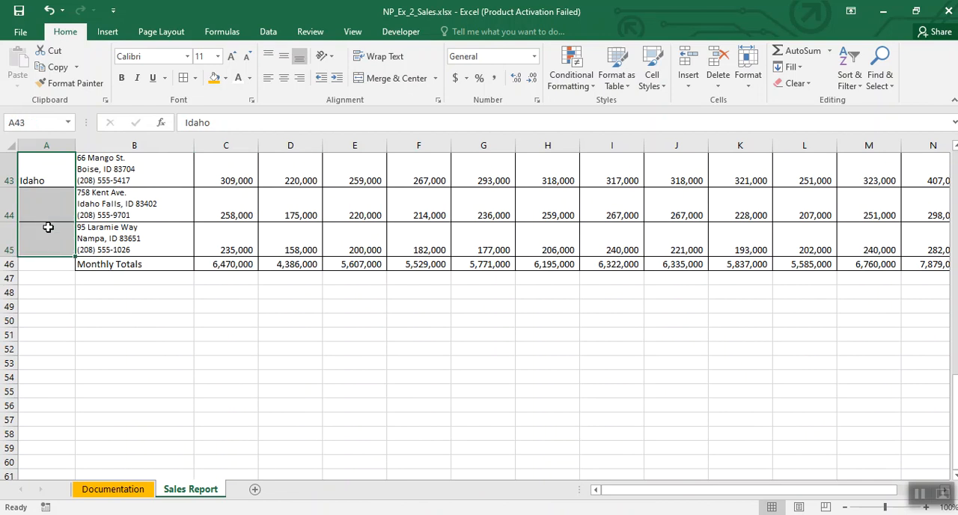
left_click(377, 83)
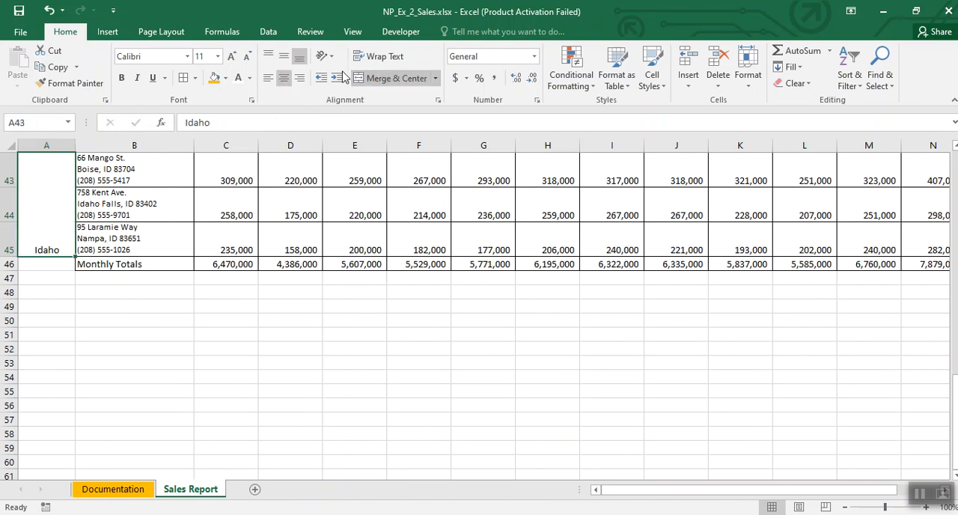
left_click(324, 56)
left_click(364, 125)
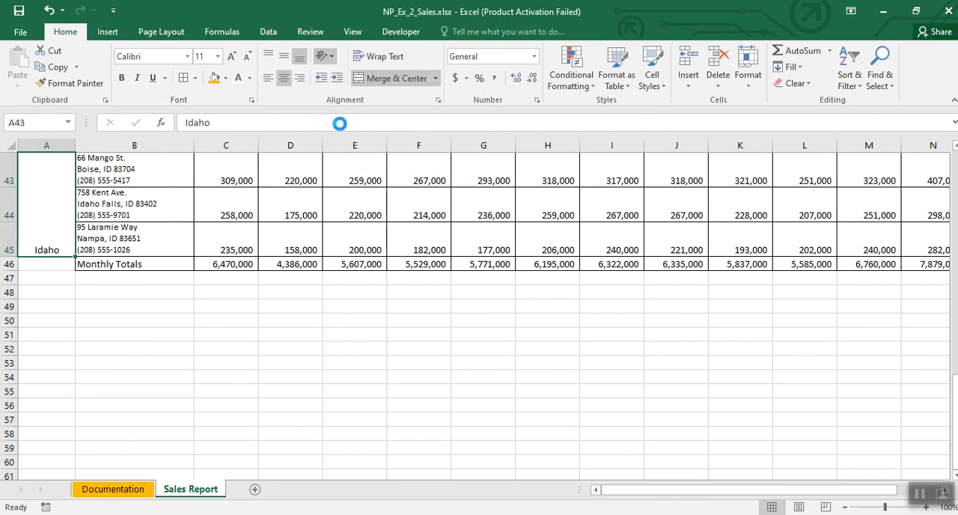
left_click(285, 57)
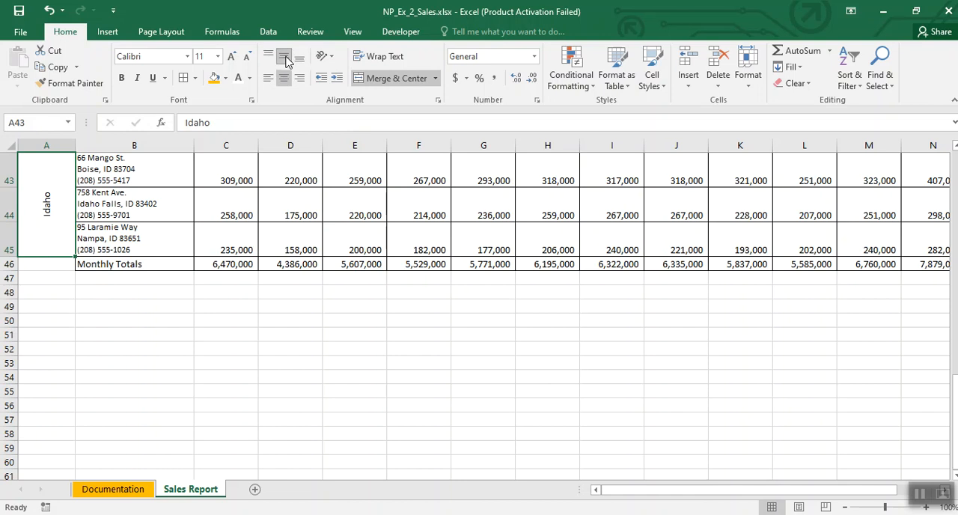
Step: Format the merged Idaho cell with font size 28, the same gold fill and white text
left_click(217, 56)
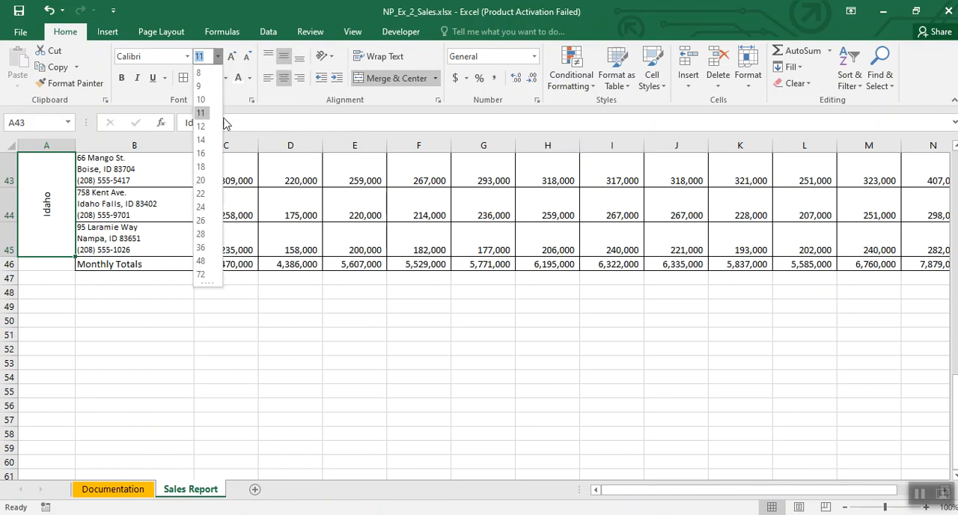
left_click(201, 234)
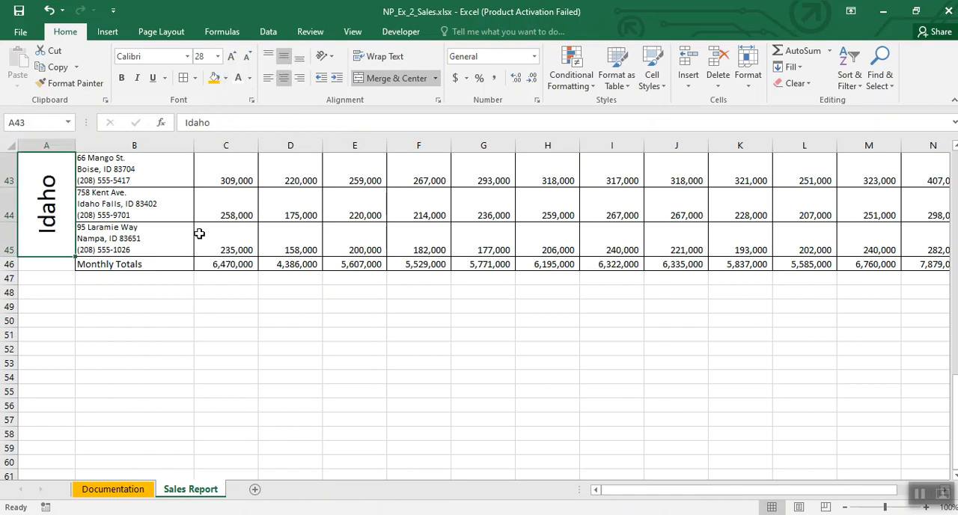
left_click(213, 83)
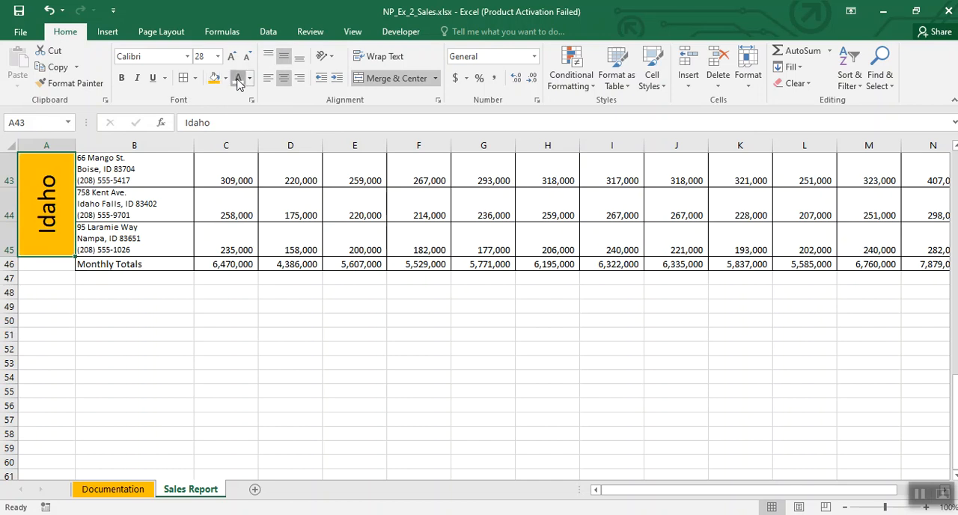
left_click(238, 78)
left_click(248, 209)
scroll(277, 248, "up", 2)
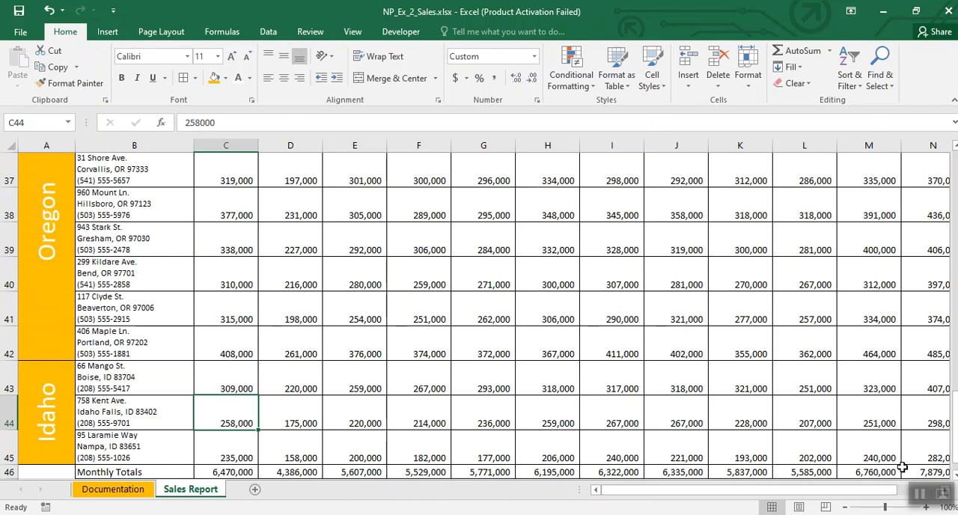
left_click(919, 494)
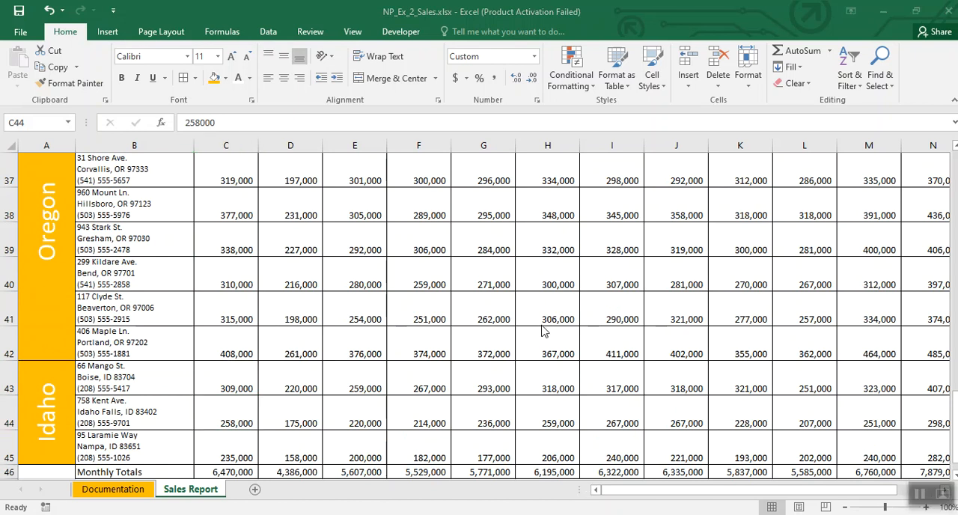
left_click(676, 306)
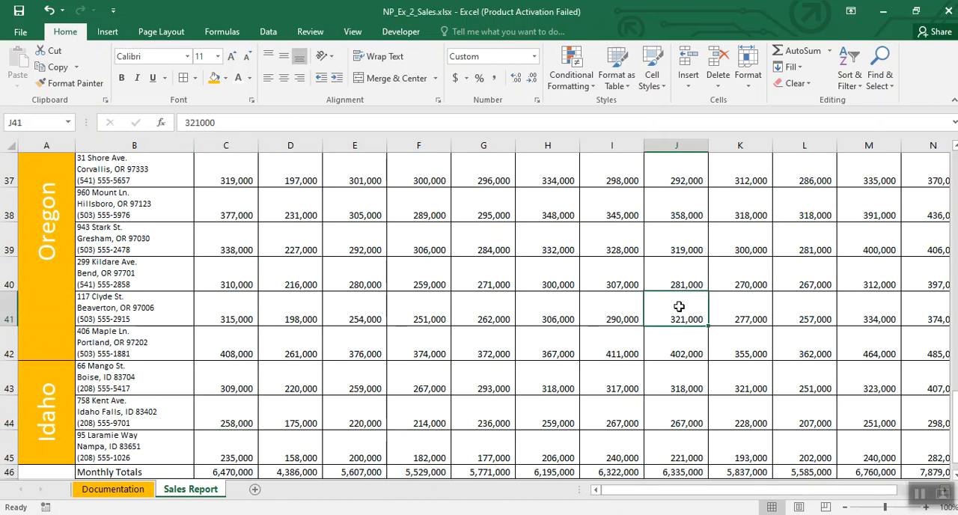
scroll(677, 303, "up", 9)
scroll(680, 301, "down", 2)
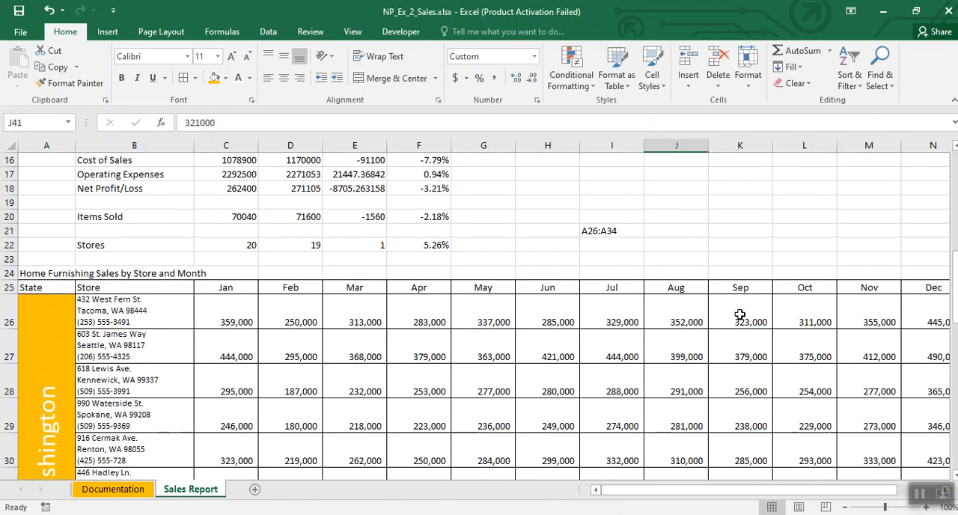
Step: Clear the stray A26:A34 note from cell I21
left_click(590, 234)
key("Delete")
Step: Enter the heading Store Average in cell R25, beside the Yearly Totals column
key("Right")
key("Right")
key("Right")
key("Right")
key("Right")
key("Right")
key("Right")
key("Right")
key("Right")
key("Right")
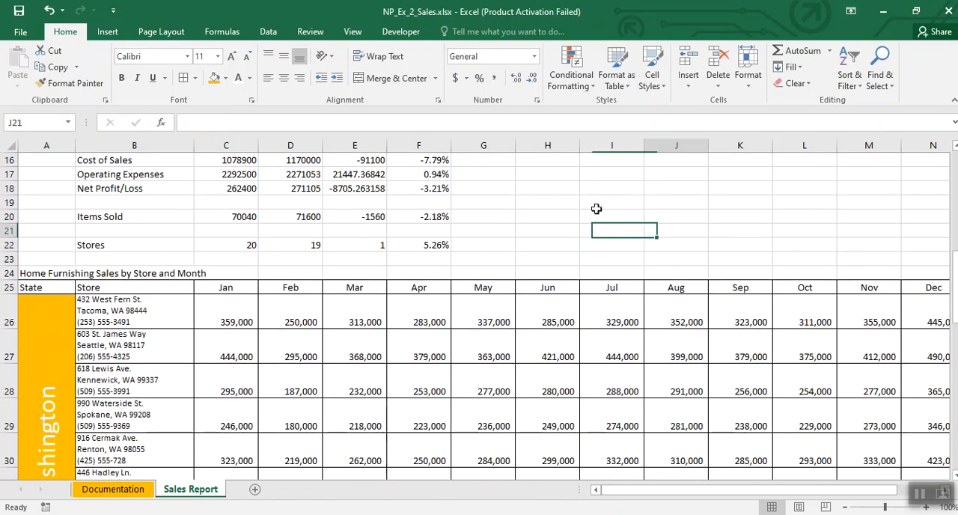
key("Right")
key("Right")
key("Down")
key("Down")
key("Down")
key("Down")
key("Left")
key("Left")
key("Left")
key("Left")
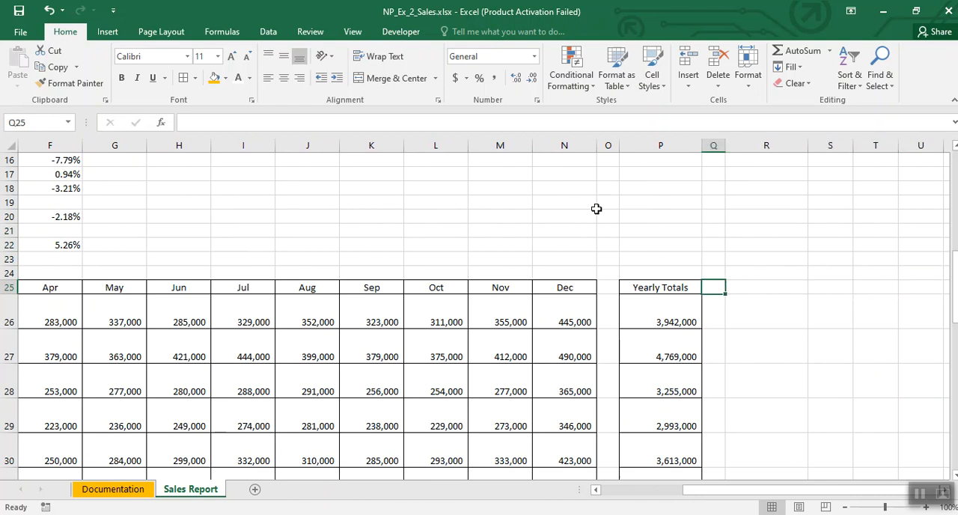
key("Right")
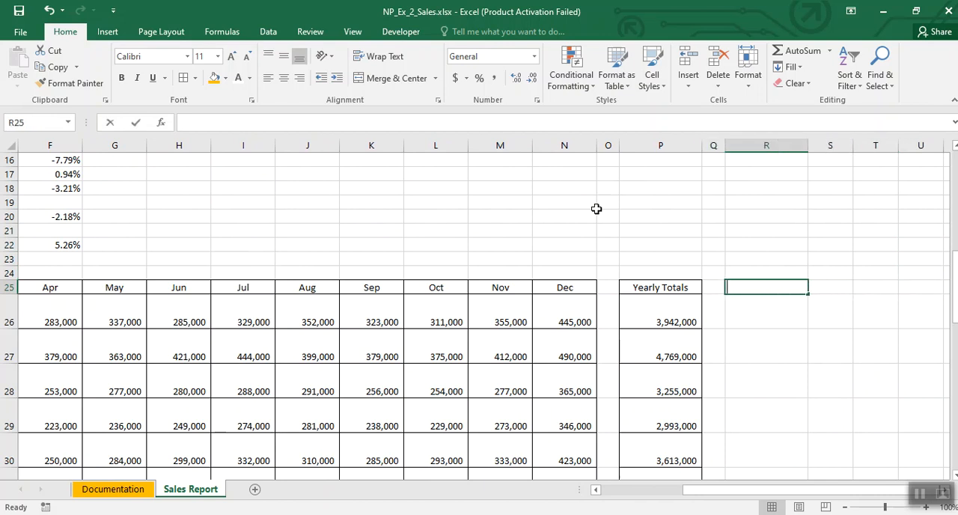
type("Store Ave")
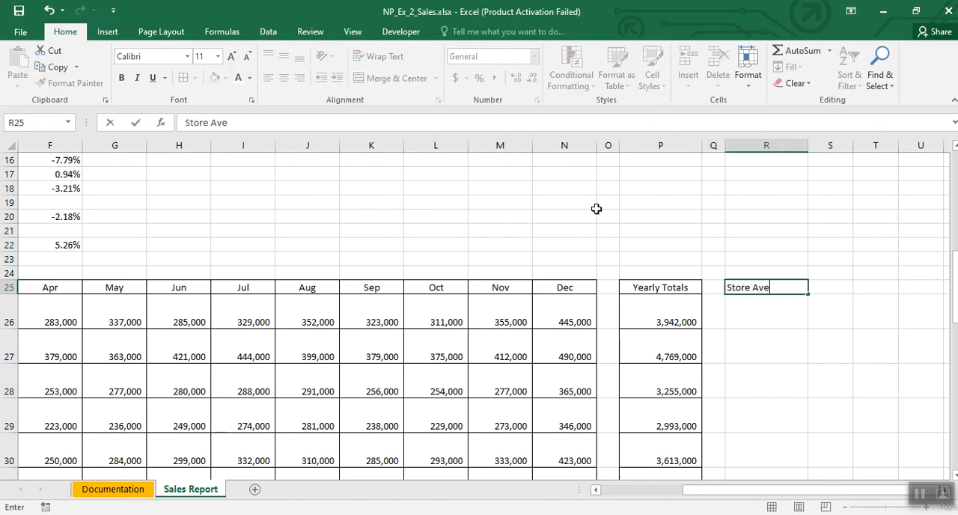
type("rage")
Step: Enter an AVERAGE formula in R26 that averages the first store's monthly sales in C26:N26
left_click(776, 323)
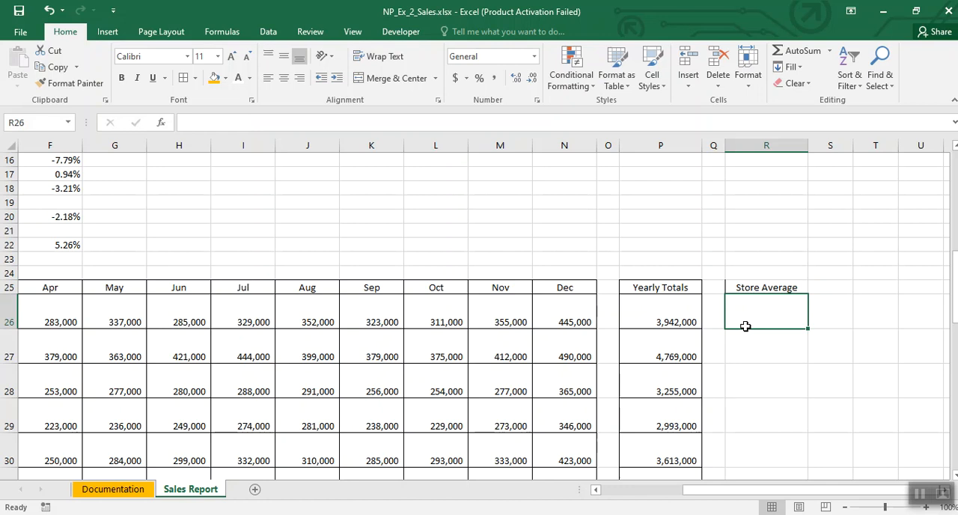
left_click(846, 507)
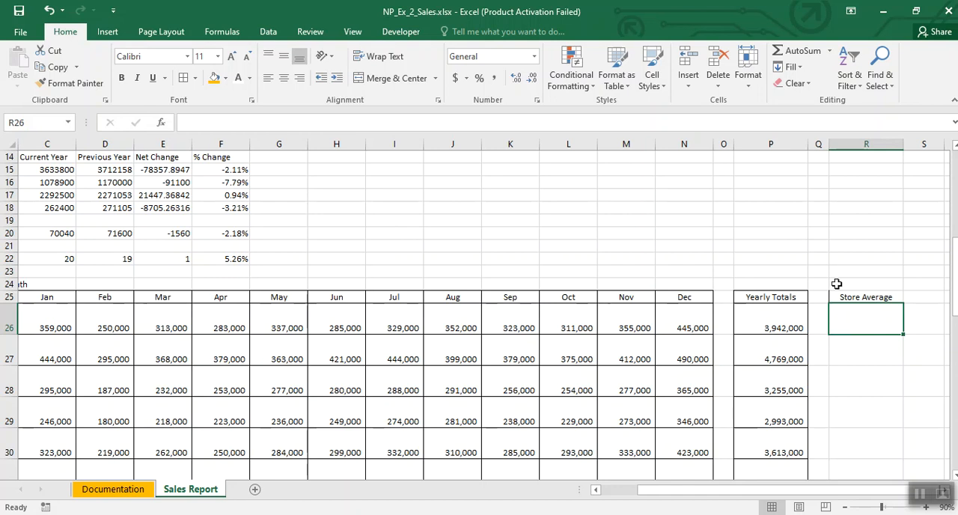
type("=Ave")
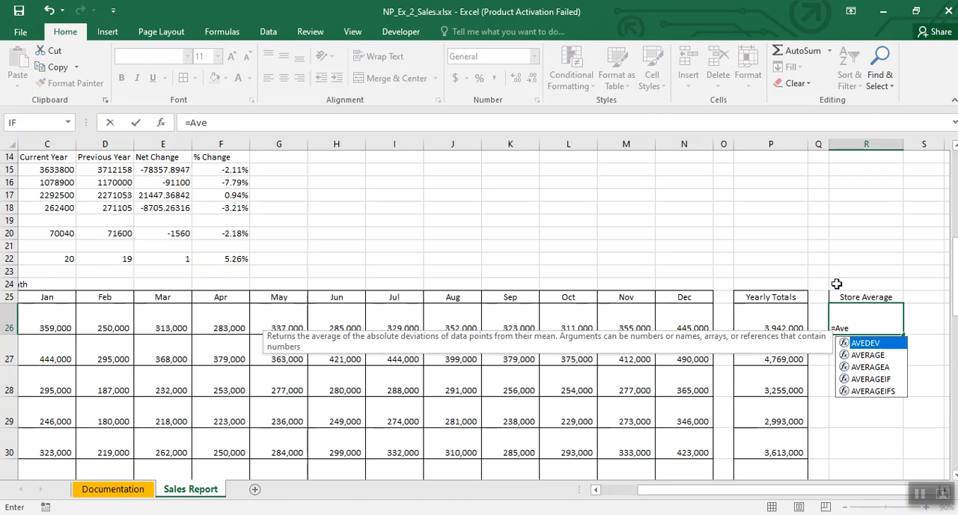
double_click(876, 355)
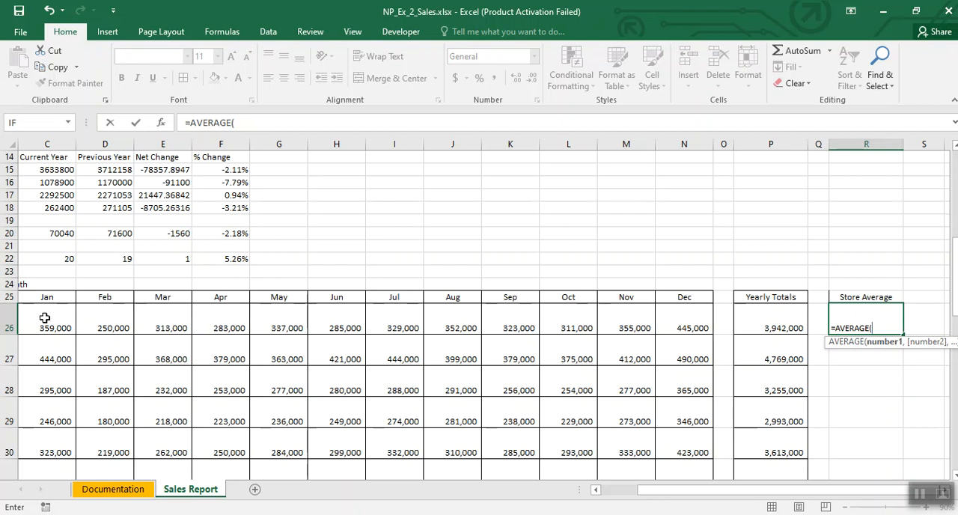
left_click_drag(45, 317, 677, 328)
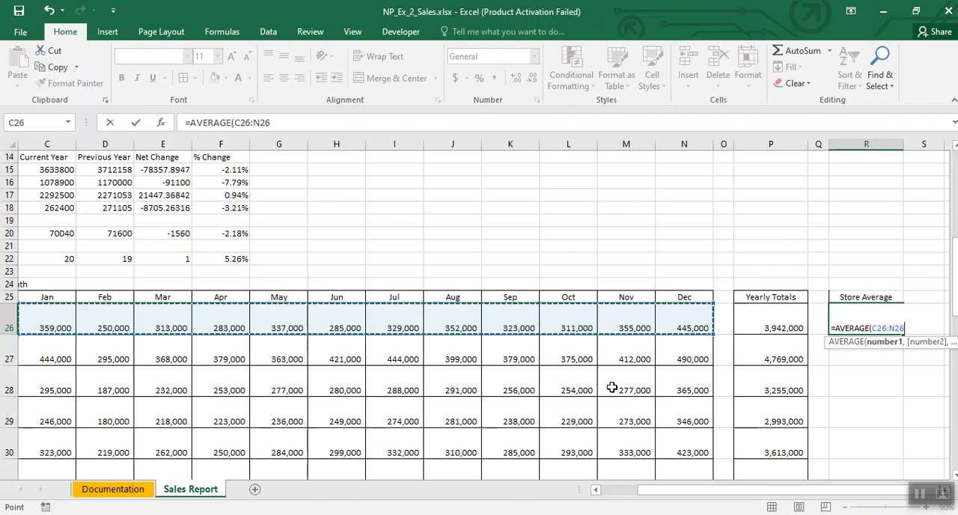
key("Return")
Step: Fill the average formula in R26 down through R46
left_click(861, 324)
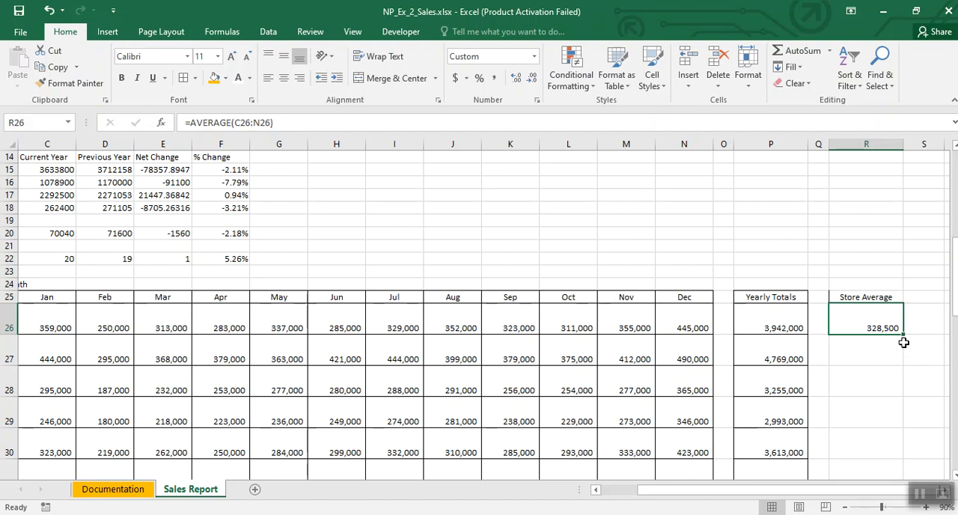
mouse_move(904, 338)
left_mouse_down()
mouse_move(900, 509)
mouse_move(891, 408)
left_mouse_up()
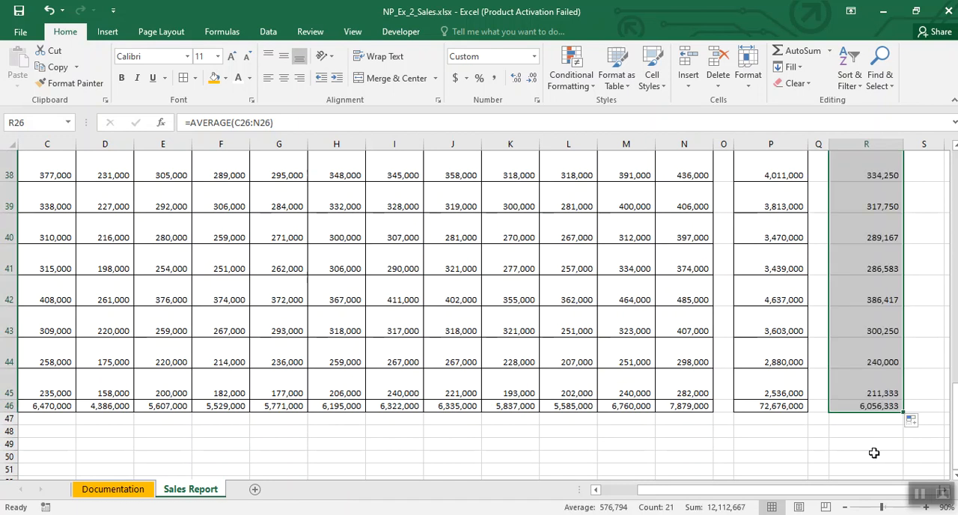
scroll(844, 352, "up", 2)
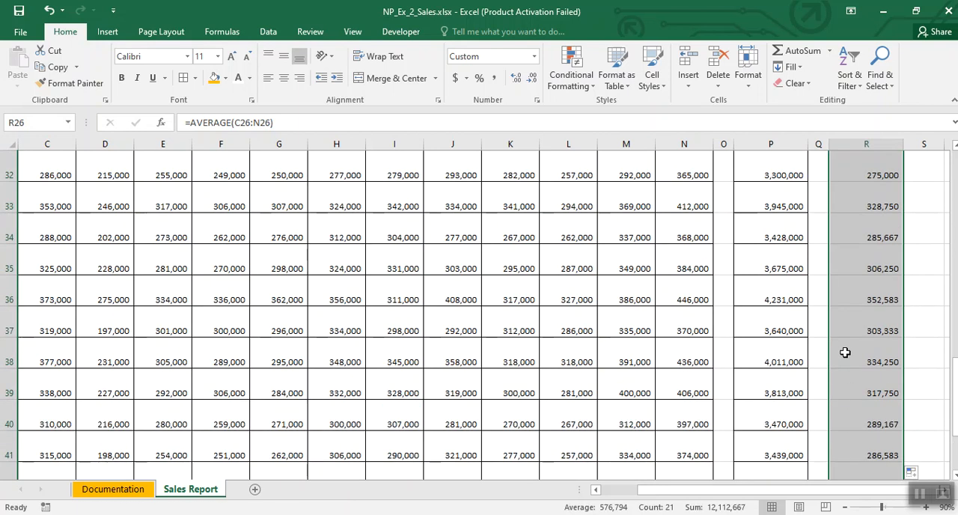
scroll(845, 352, "up", 2)
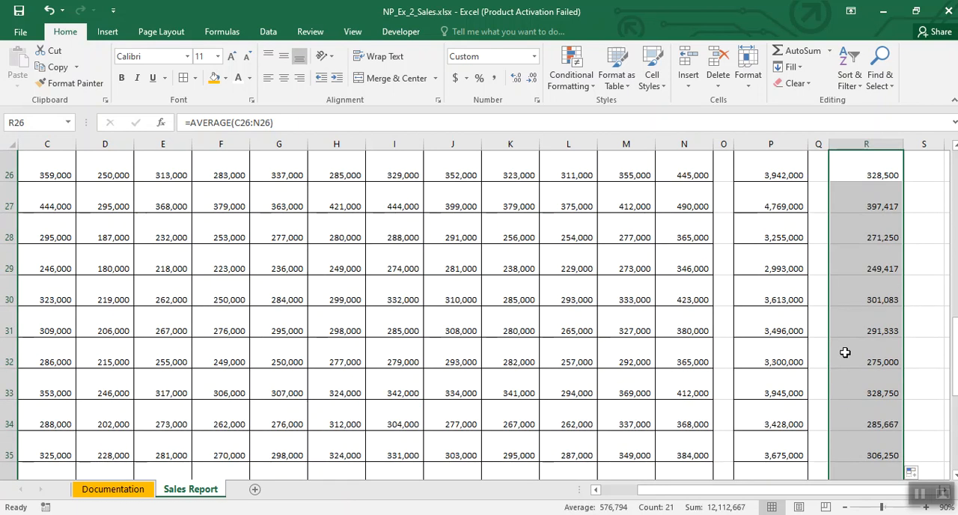
left_click(921, 494)
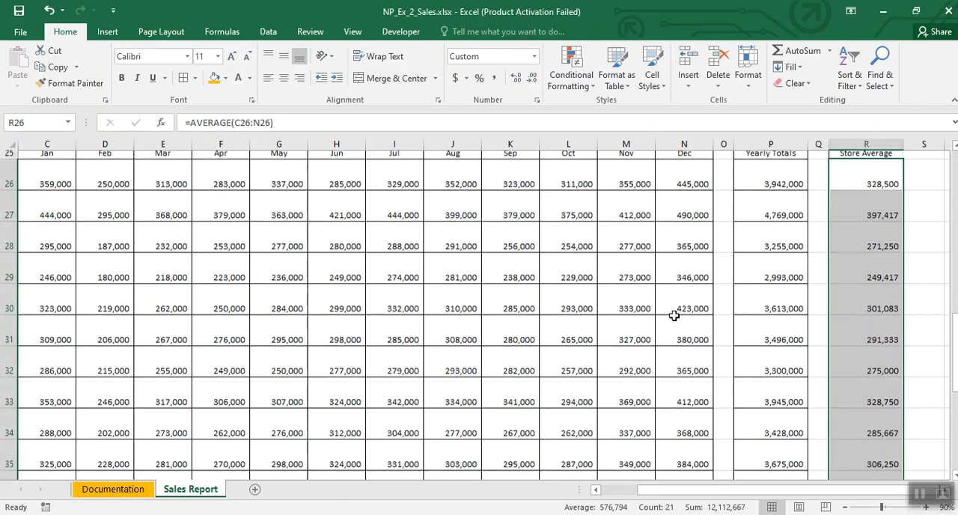
scroll(674, 318, "up", 3)
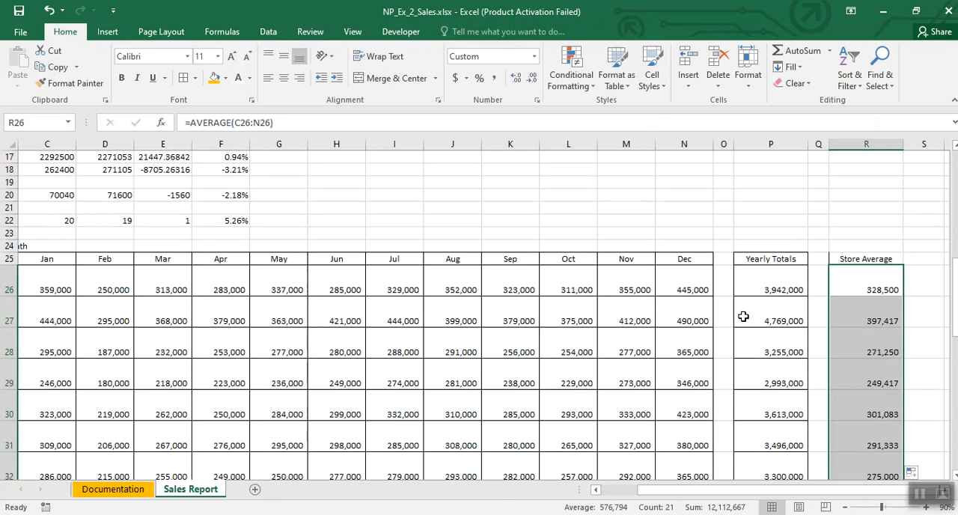
Step: Top-align the Store Average column R25:R46 and give its cells all borders
left_click(858, 282)
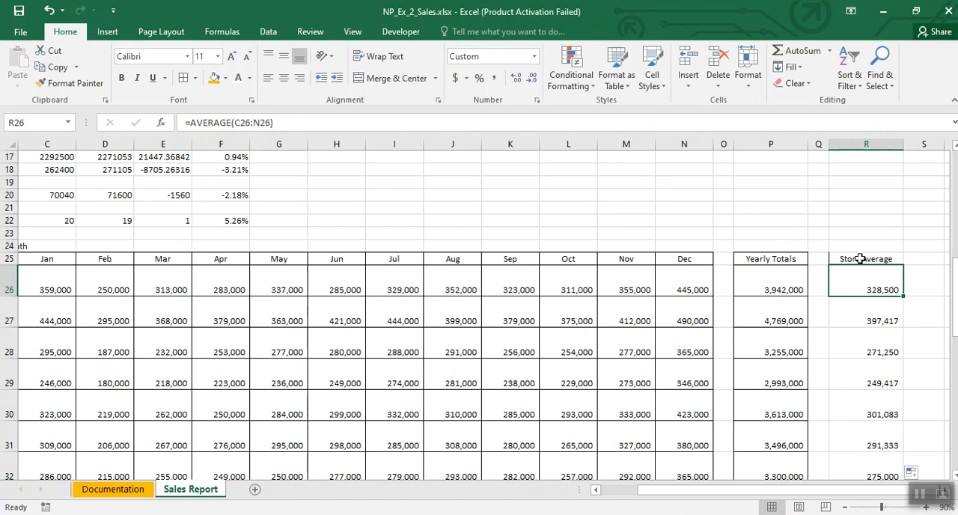
left_click_drag(861, 257, 866, 464)
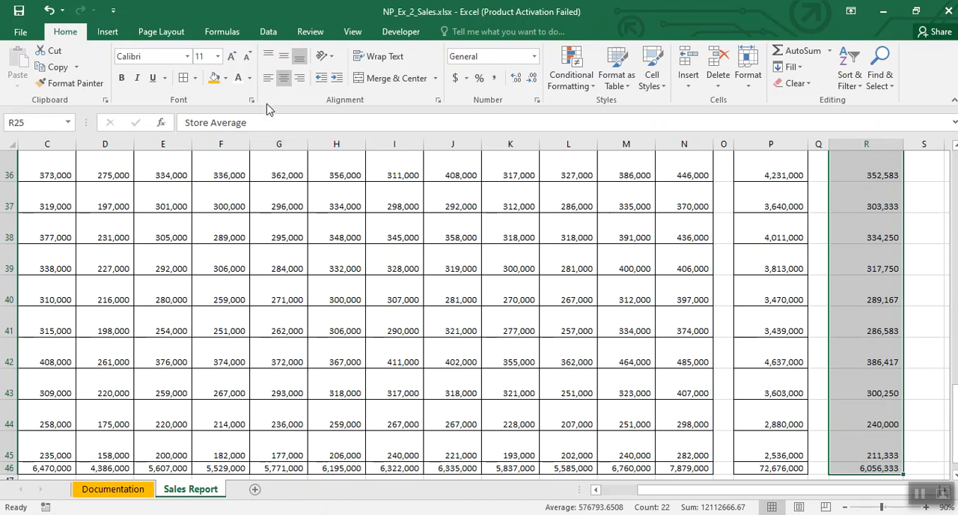
left_click(267, 58)
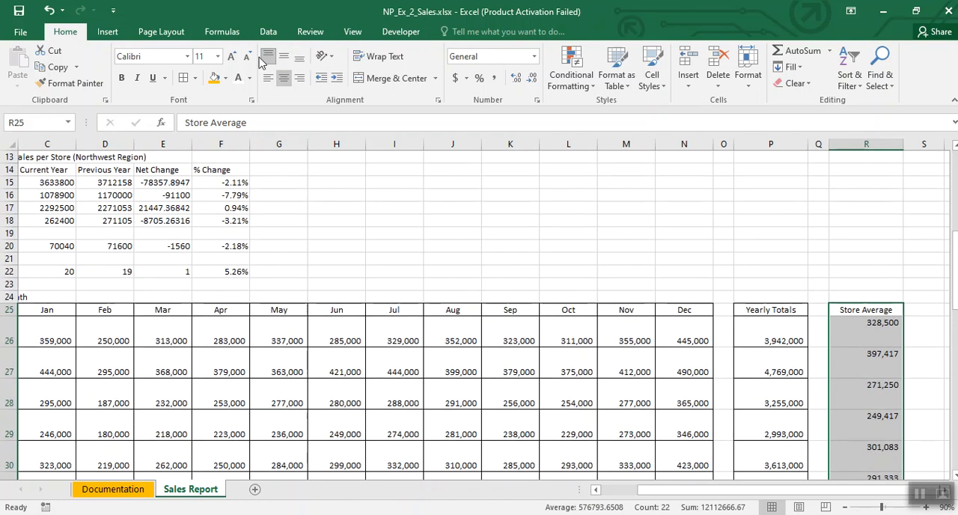
left_click(794, 274)
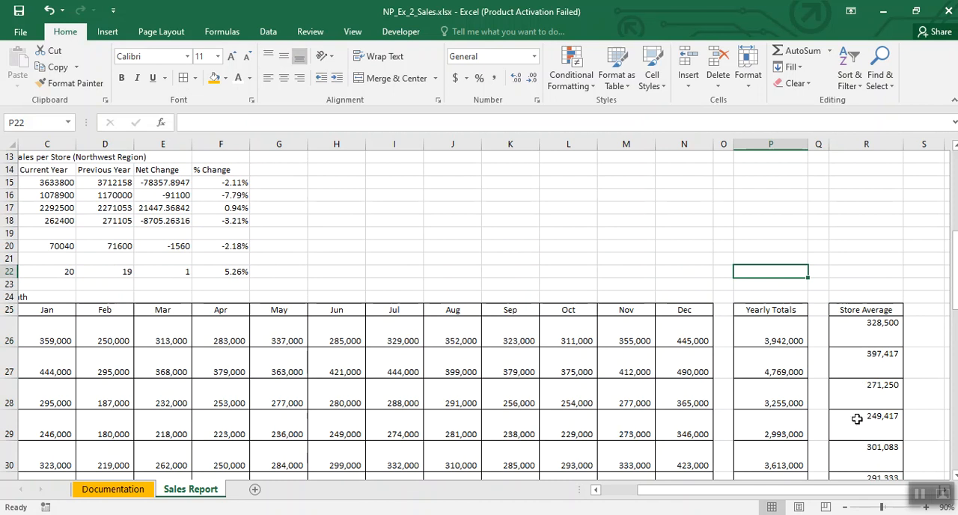
left_click(590, 247)
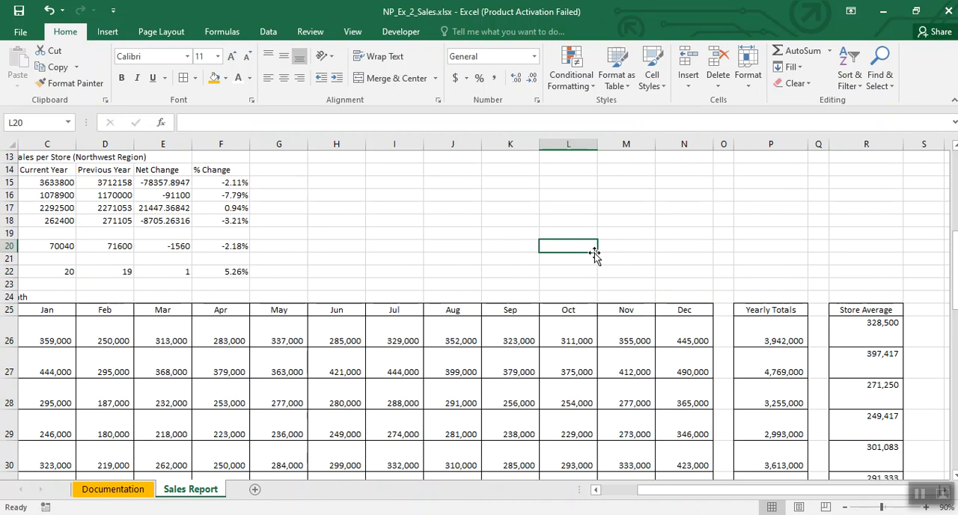
left_click(921, 494)
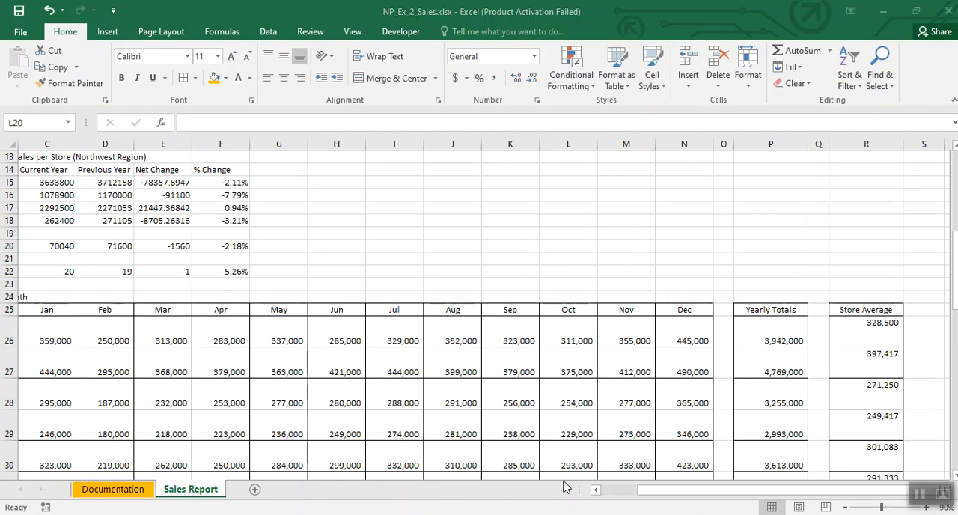
Step: Add a double-line outline border around the Washington sales block A26:N34
left_click(666, 491)
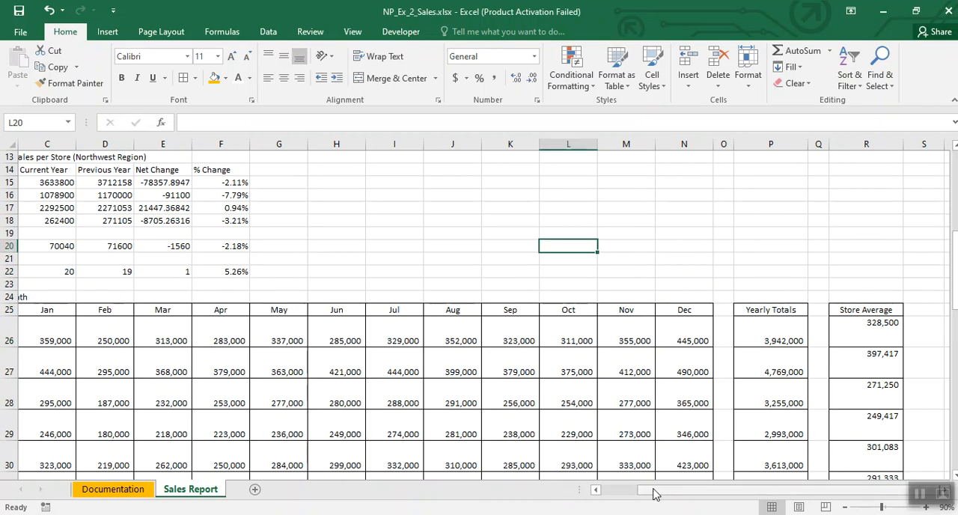
left_click(845, 507)
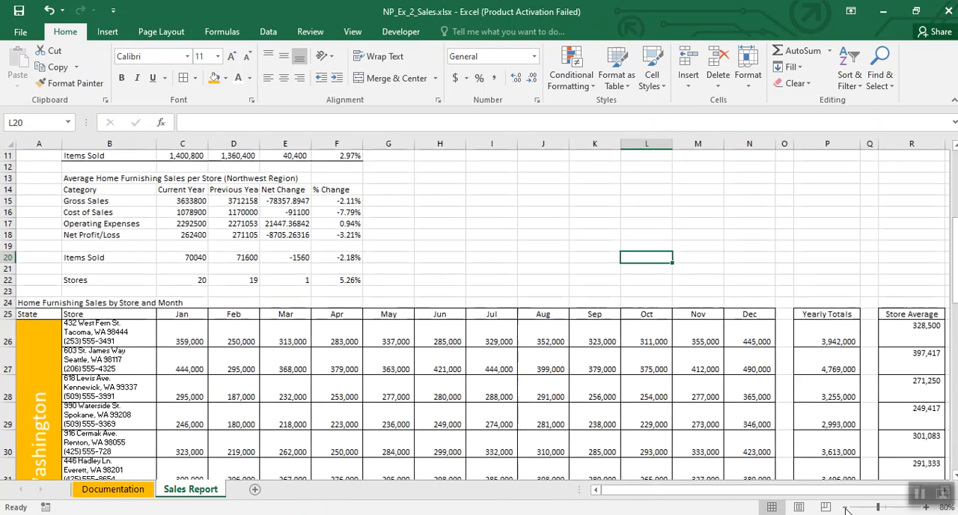
scroll(453, 292, "down", 4)
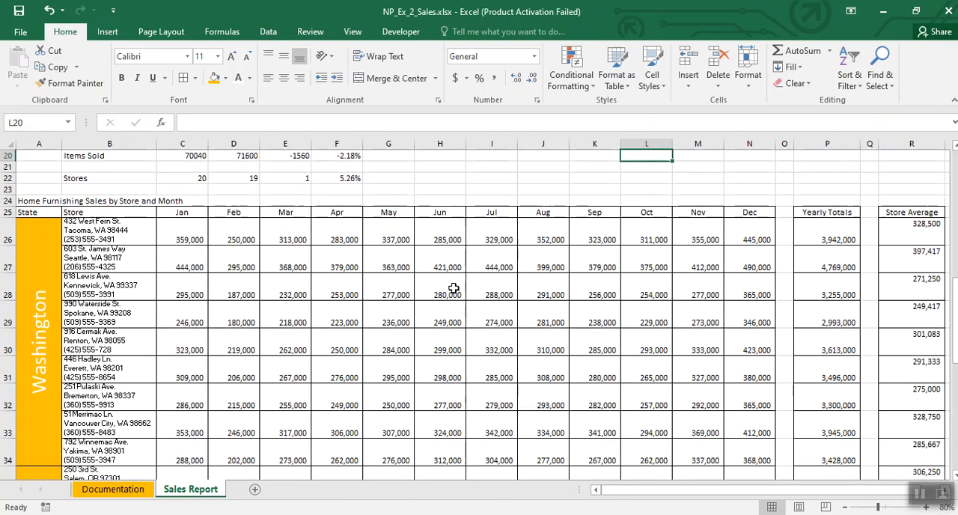
scroll(163, 380, "down", 2)
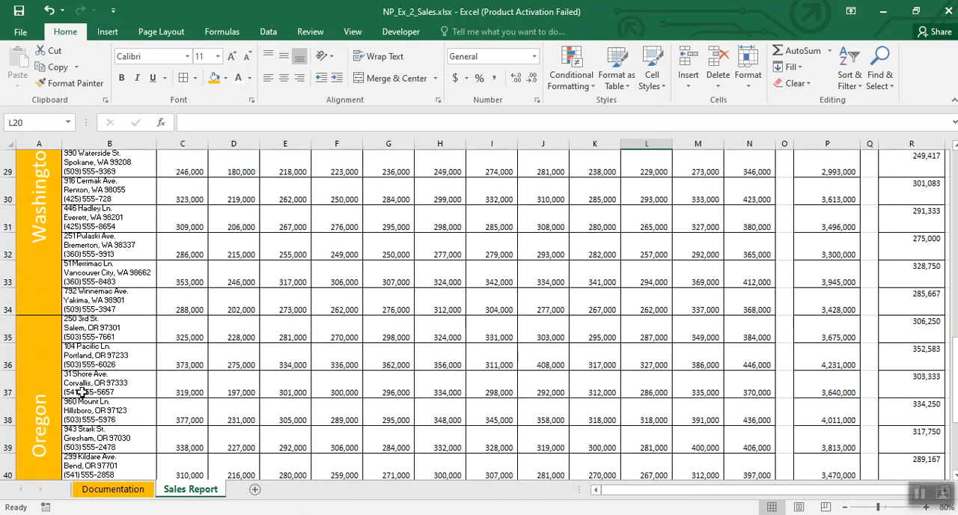
scroll(379, 341, "up", 1)
scroll(380, 340, "up", 2)
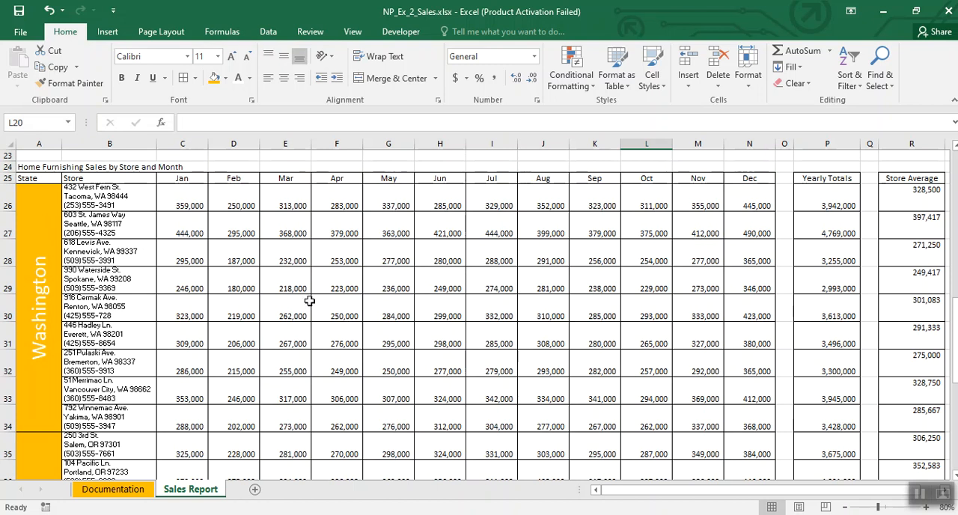
left_click_drag(36, 197, 737, 264)
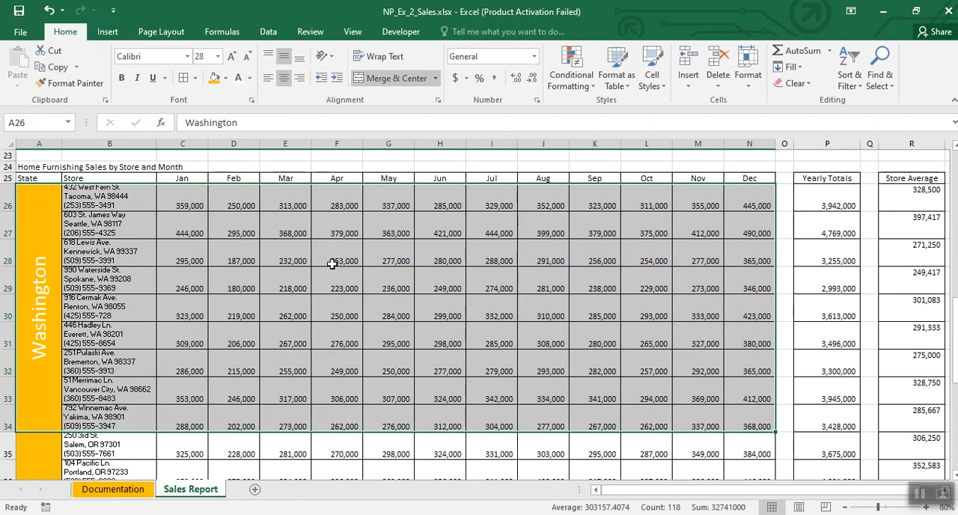
right_click(281, 223)
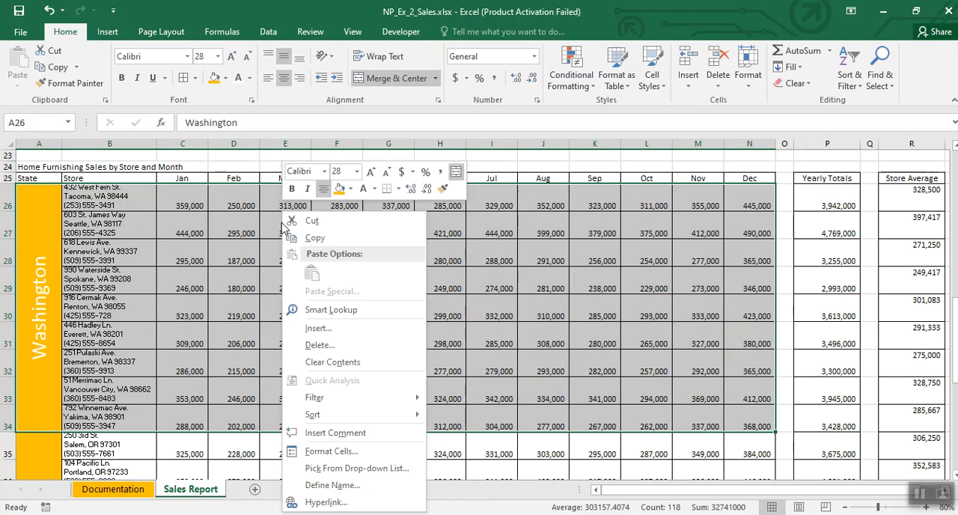
left_click(331, 451)
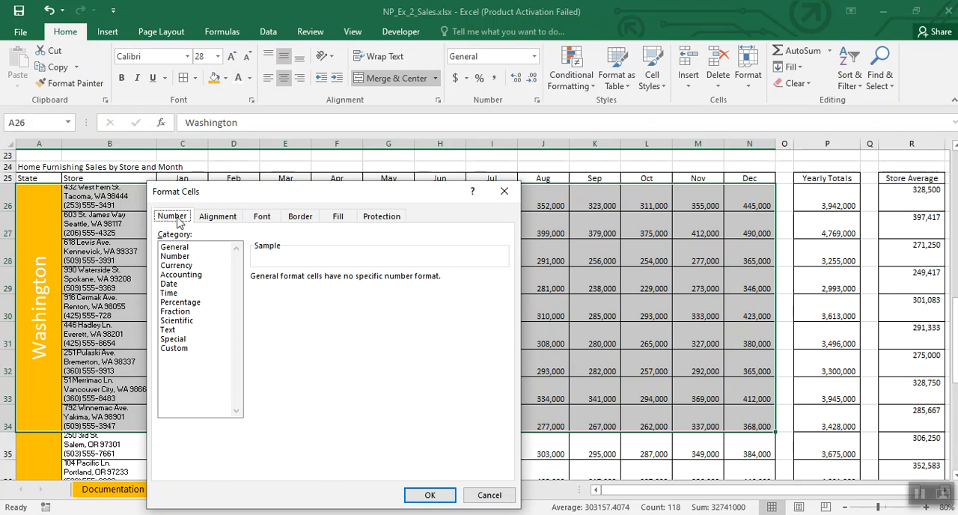
left_click(298, 220)
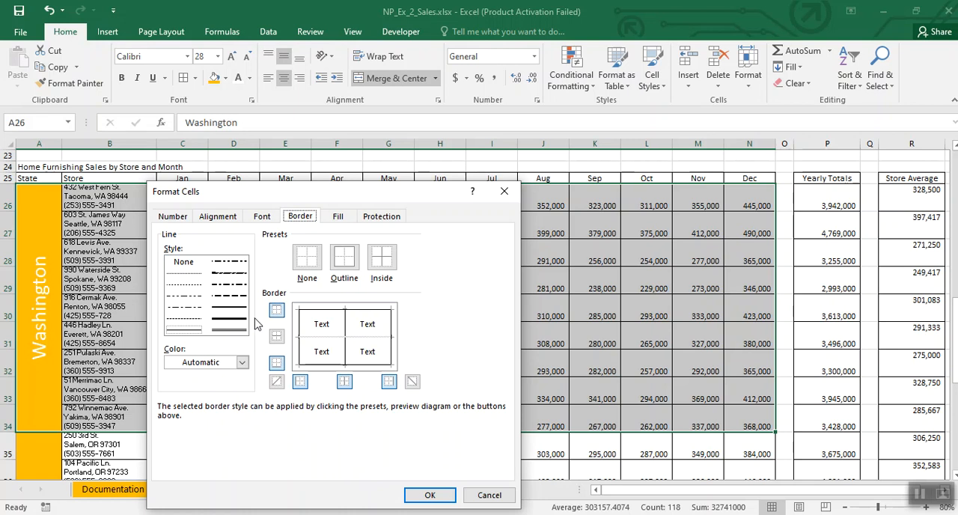
left_click(341, 258)
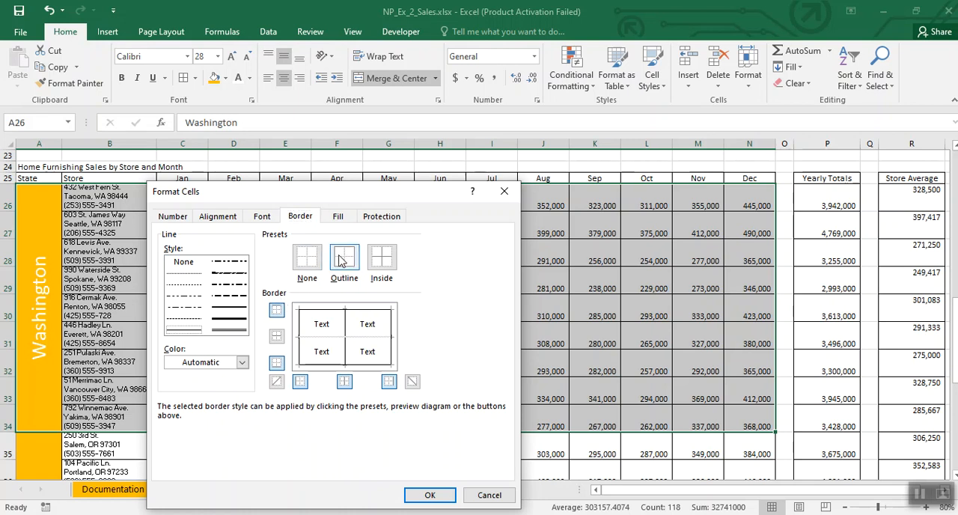
left_click(231, 329)
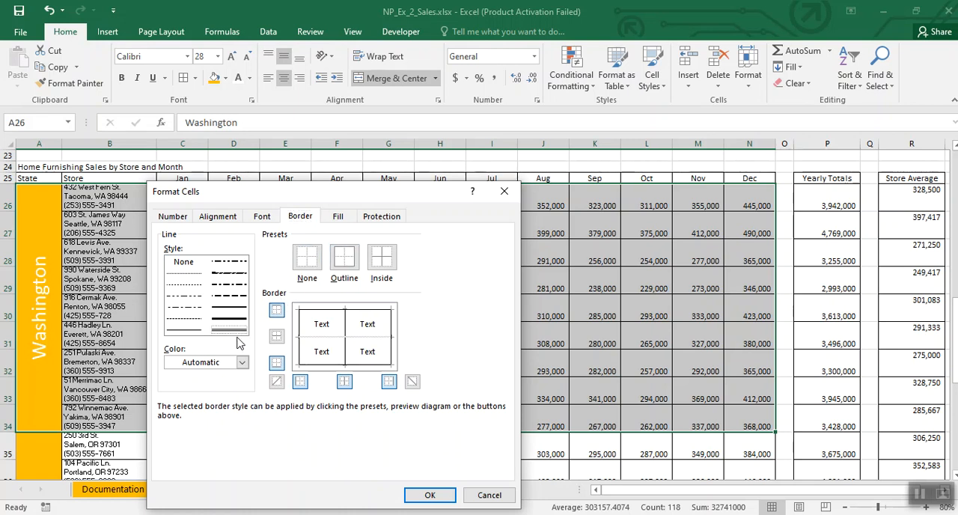
left_click(343, 261)
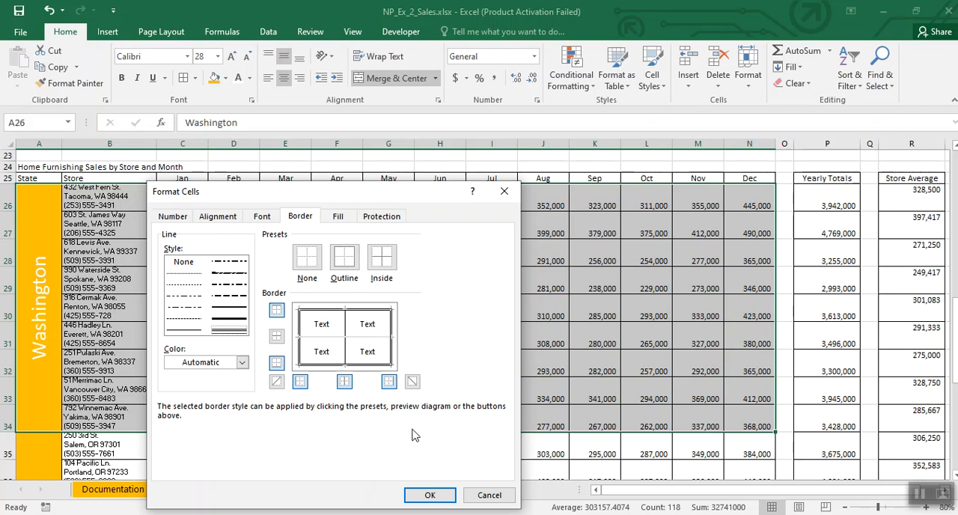
left_click(430, 494)
left_click(411, 310)
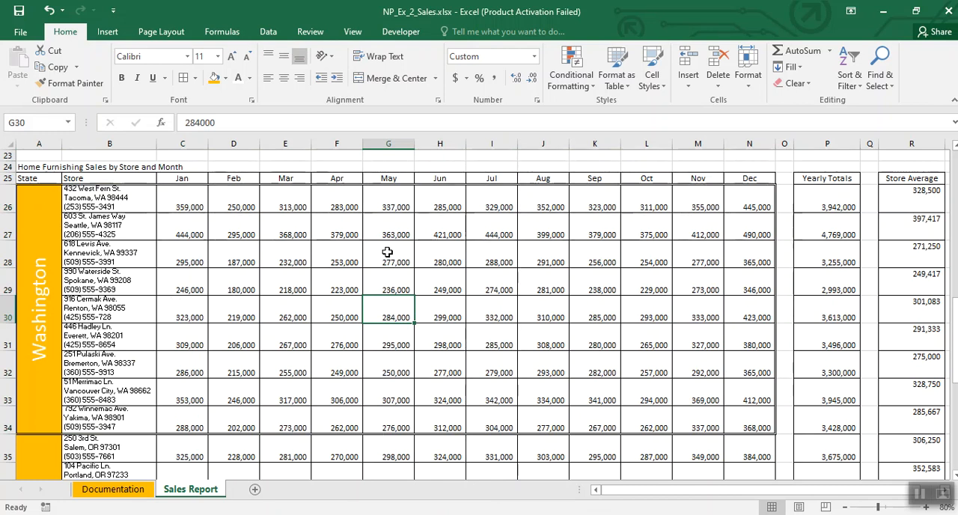
scroll(387, 252, "down", 1)
scroll(151, 250, "down", 2)
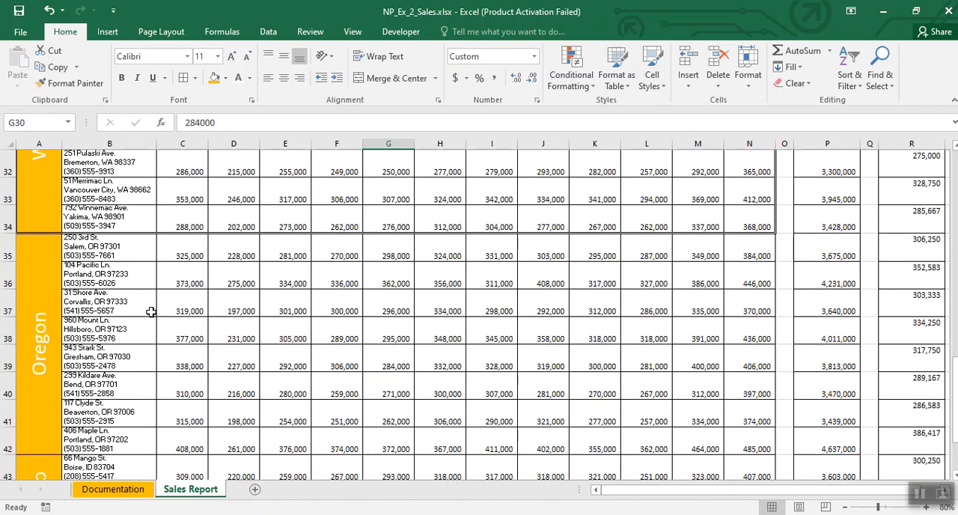
scroll(175, 290, "up", 2)
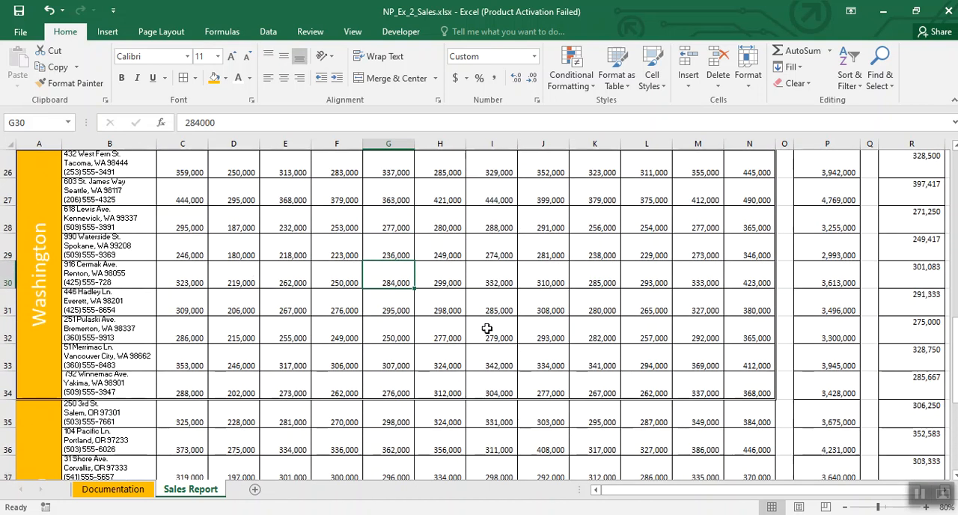
Step: Add a double-line outline border around the Oregon sales block A35:N42
scroll(487, 328, "down", 2)
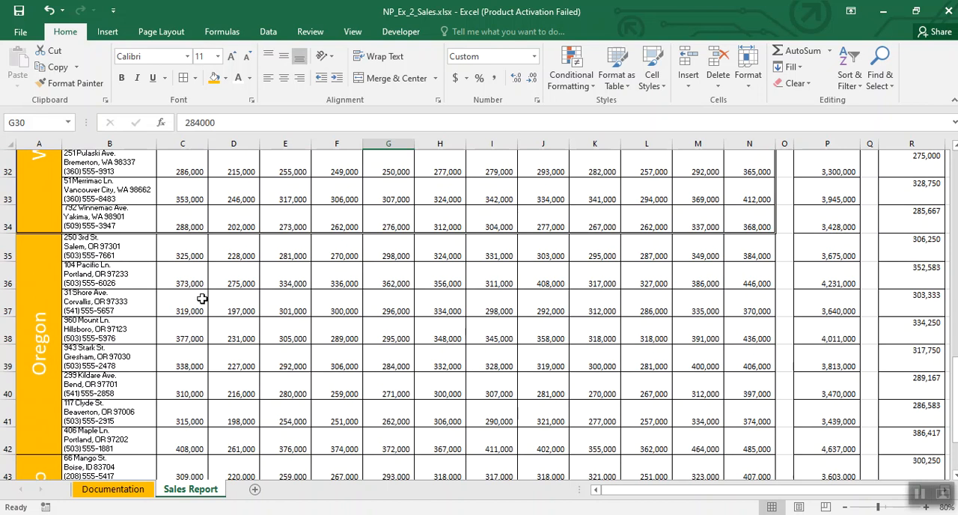
scroll(476, 371, "down", 1)
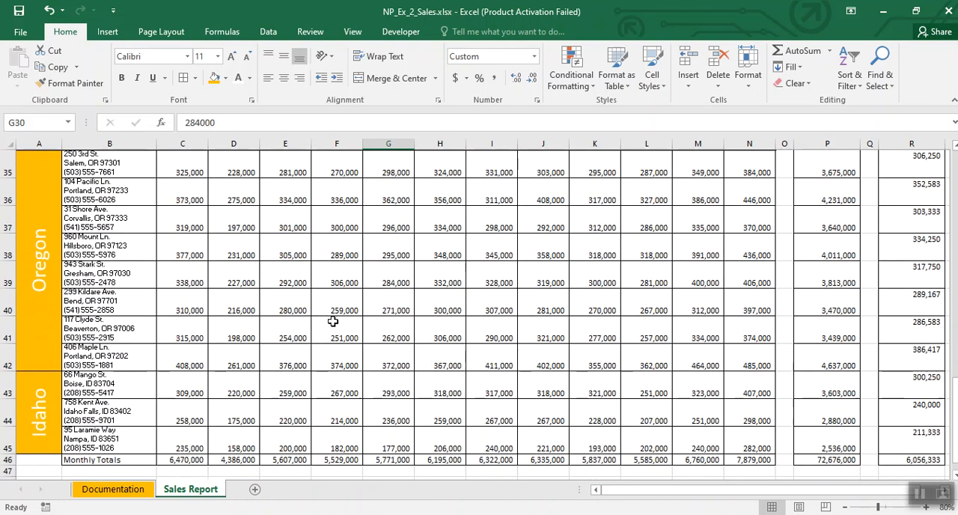
left_click_drag(45, 172, 742, 289)
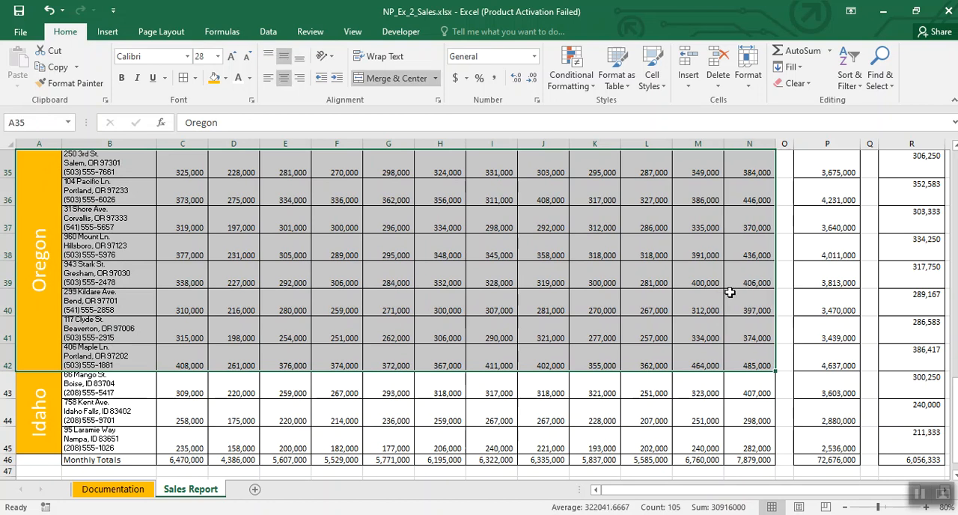
right_click(301, 245)
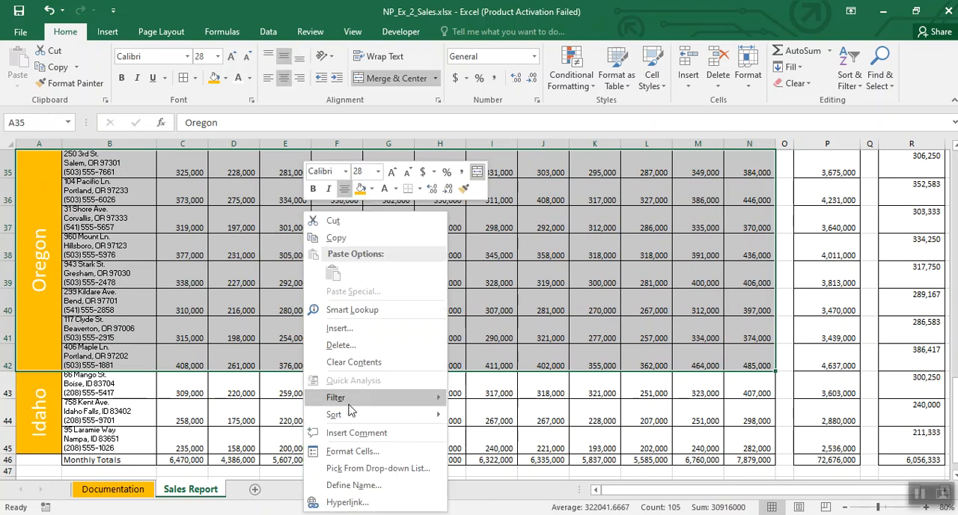
left_click(346, 452)
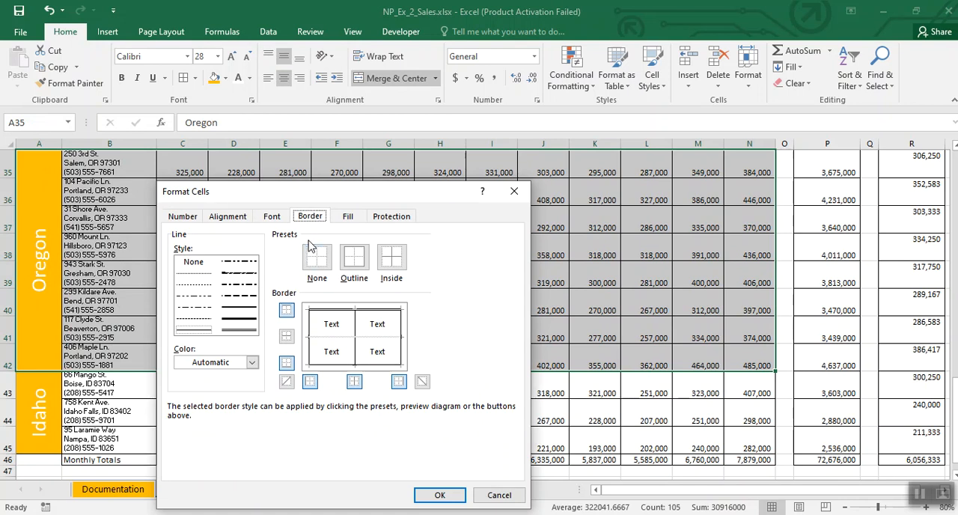
left_click(356, 261)
left_click(241, 331)
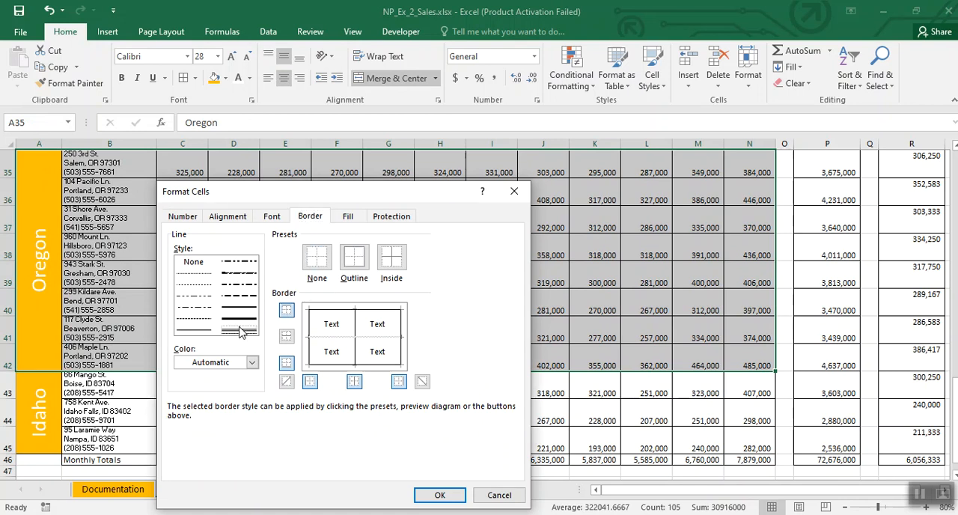
left_click(355, 259)
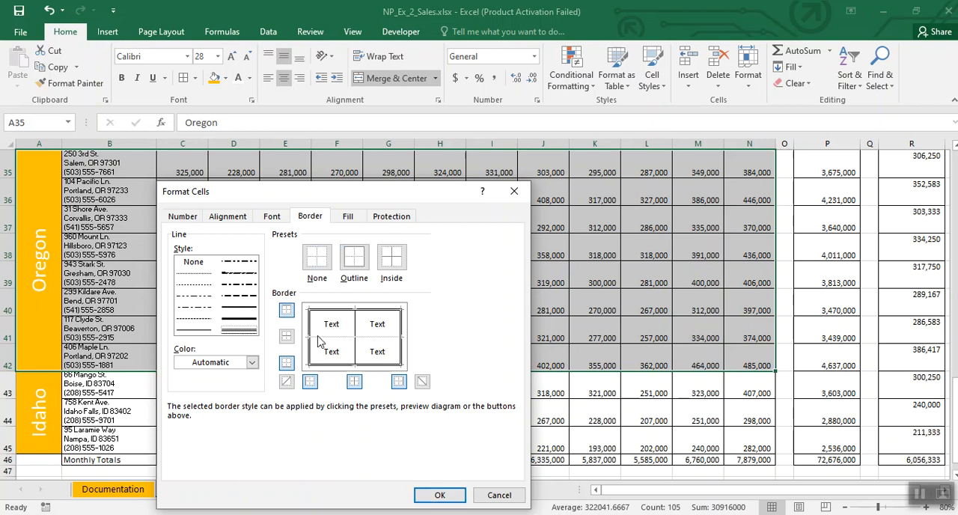
left_click(439, 495)
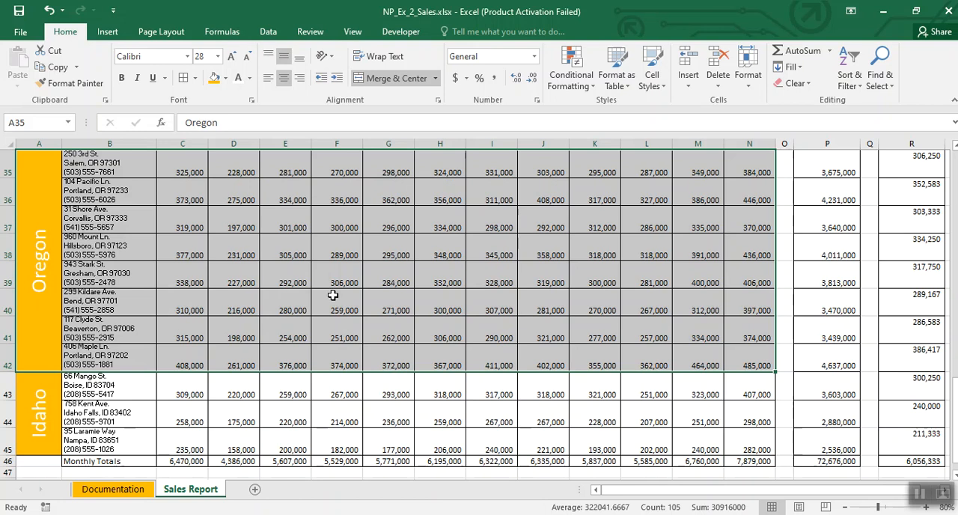
left_click(337, 304)
scroll(218, 378, "up", 1)
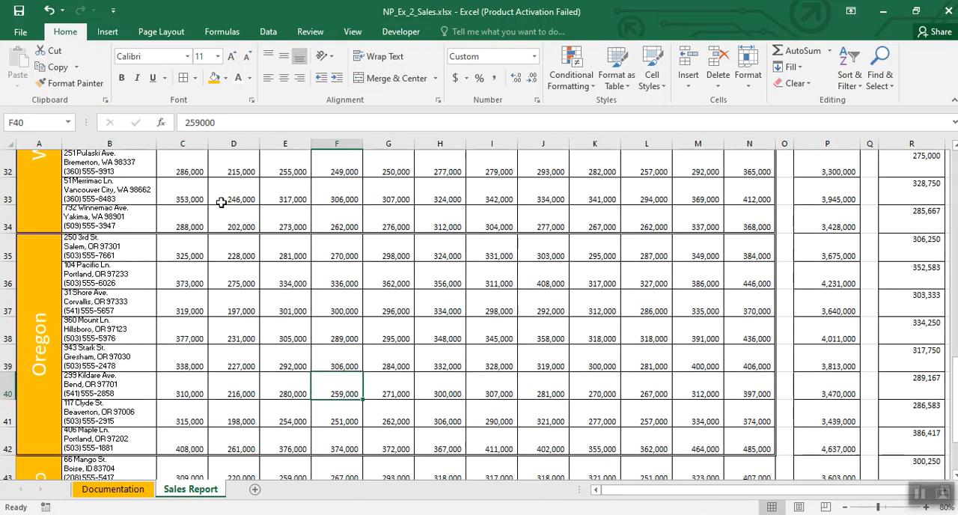
Step: Add a double-line outline border around the Idaho sales block A43:N45
scroll(261, 297, "down", 1)
scroll(250, 274, "down", 1)
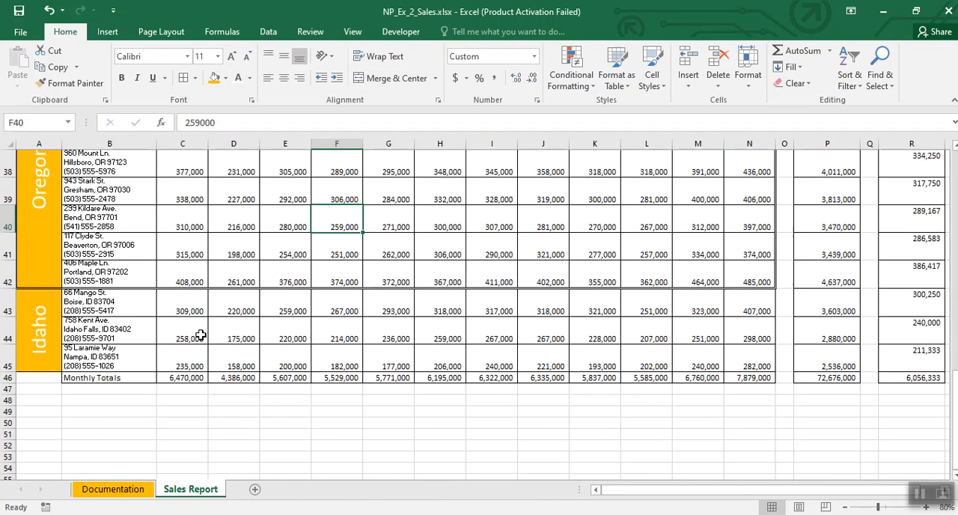
left_click(41, 303)
left_click_drag(41, 303, 748, 331)
right_click(390, 322)
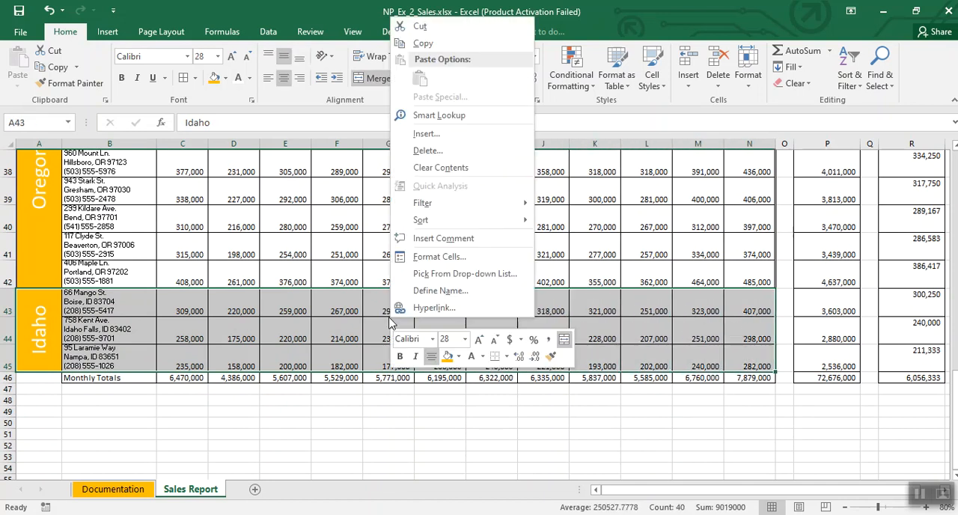
left_click(432, 256)
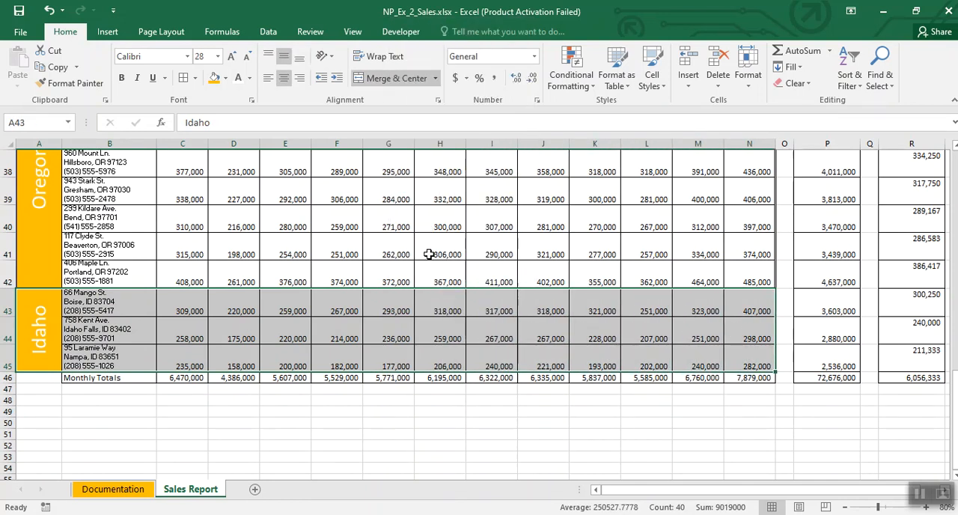
left_click(439, 157)
left_click(324, 228)
left_click(435, 168)
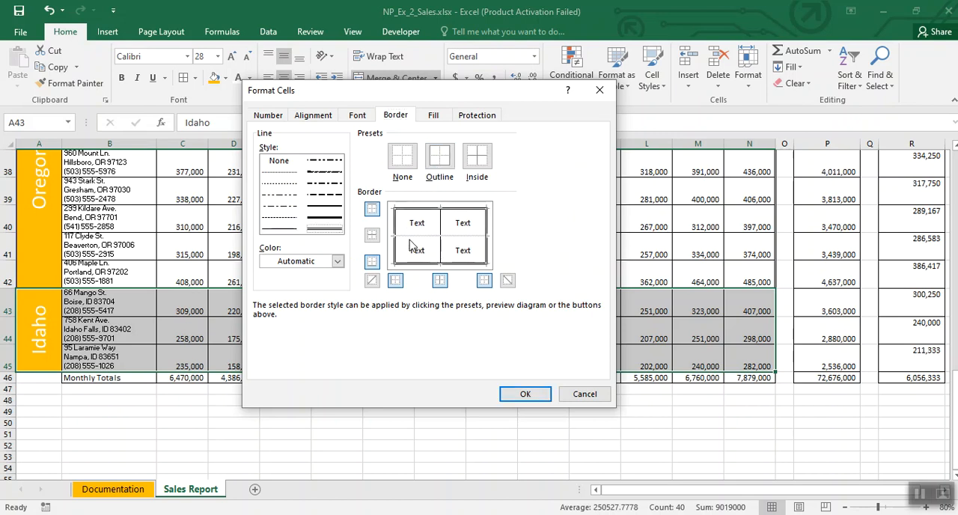
left_click(516, 394)
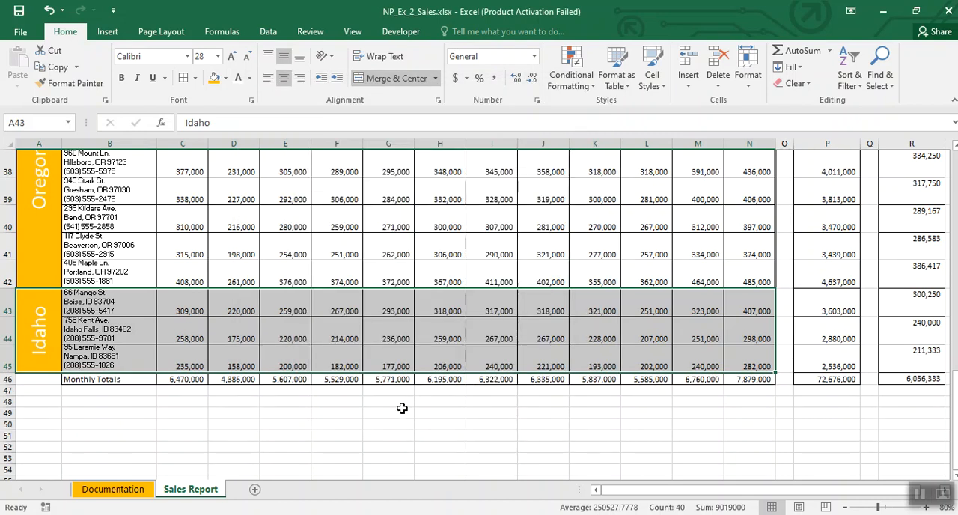
left_click(402, 409)
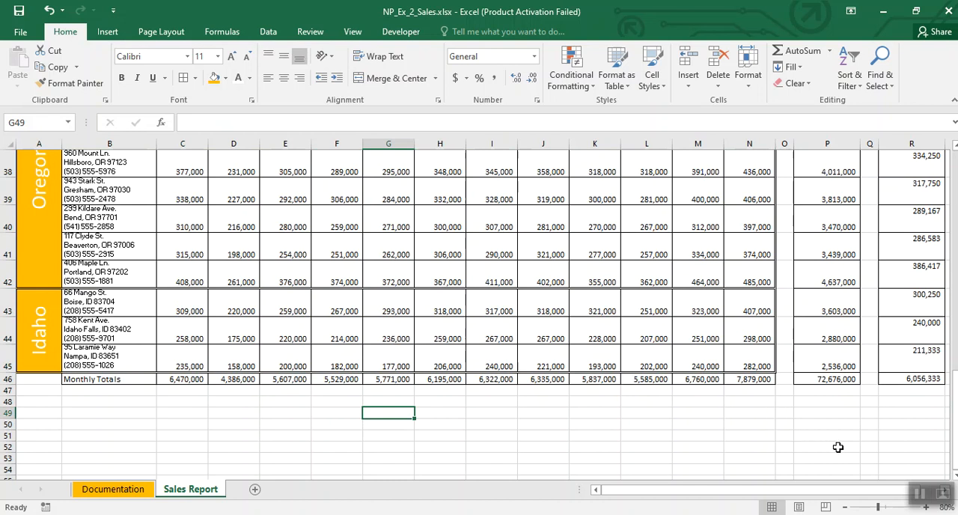
Step: Enter the note B4 in cell I5, beside the Home Furnishing Sales table
left_click(920, 494)
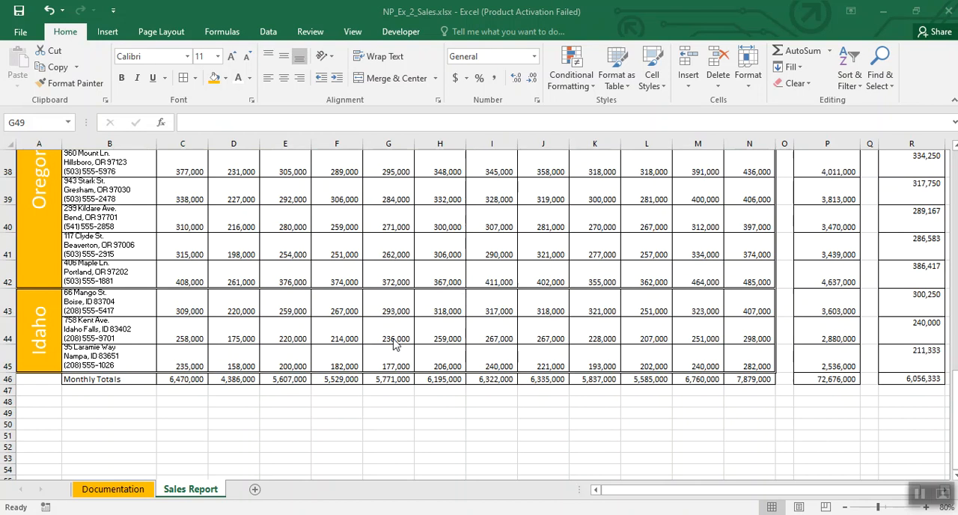
left_click(576, 366)
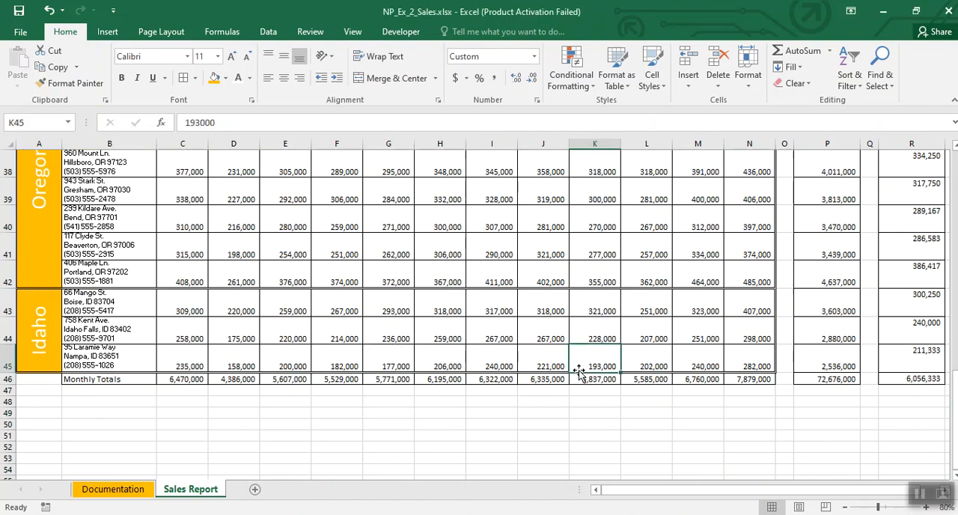
key("ctrl+Home")
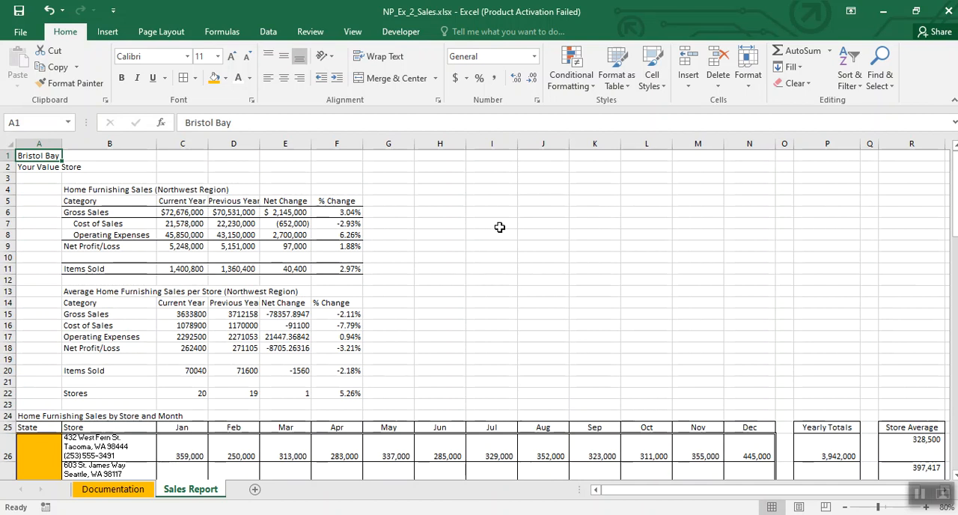
left_click(497, 203)
type("B4")
key("Return")
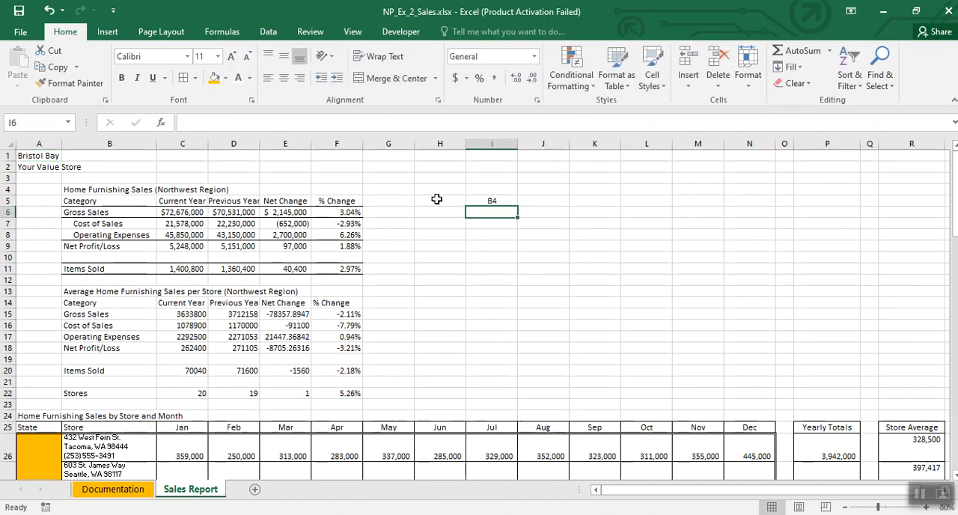
Step: Enter the note Cell Styles in cell I6, correcting its spelling
type("Cell Stylews")
key("Return")
left_click(490, 212)
left_click(253, 120)
key("BackSpace")
key("BackSpace")
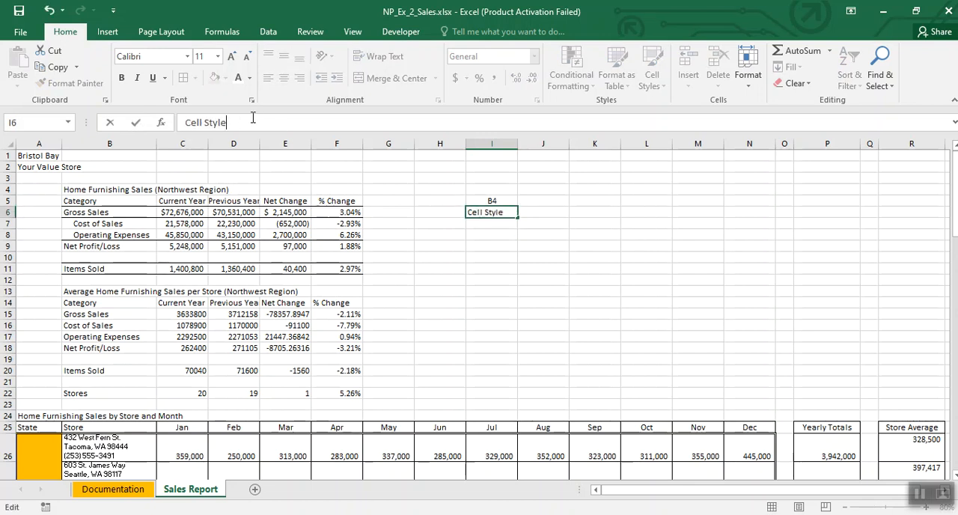
left_click(449, 268)
Step: Enter the note Heading 1 in cell I8
left_click(482, 234)
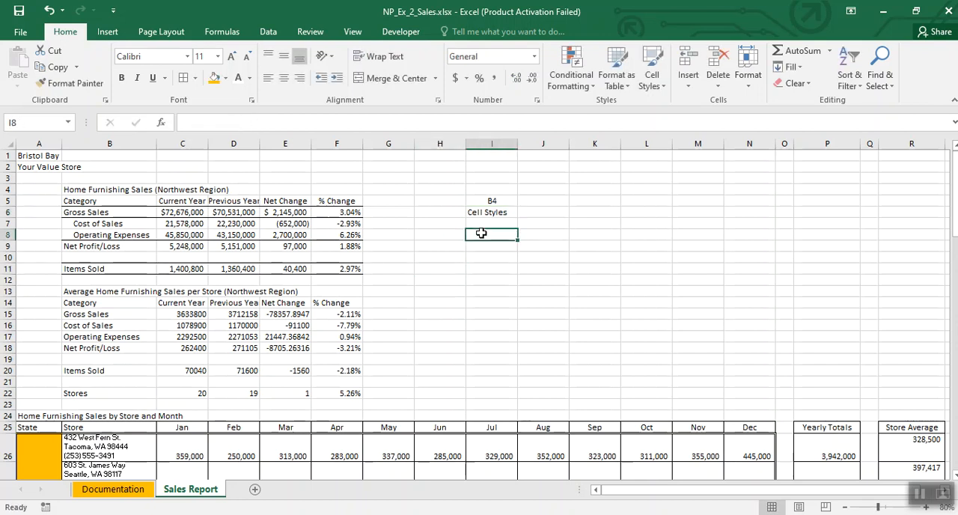
type("Heading 1")
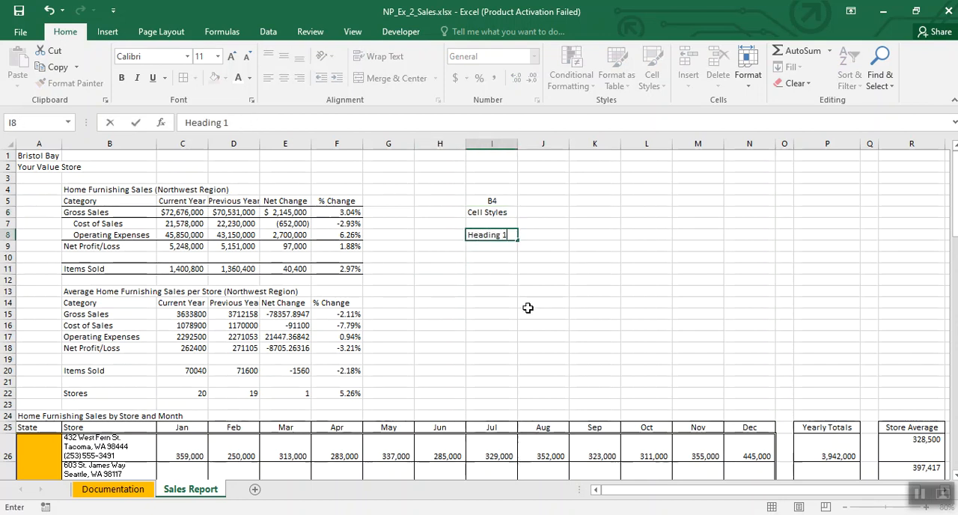
key("Return")
left_click(528, 307)
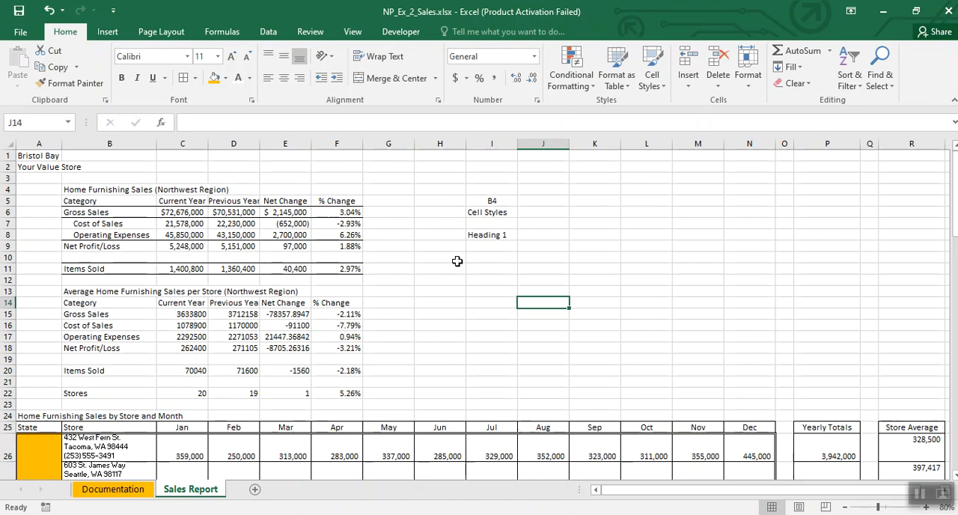
Step: Apply the Heading 1 cell style to the Home Furnishing Sales (Northwest Region) title in B4
left_click(107, 189)
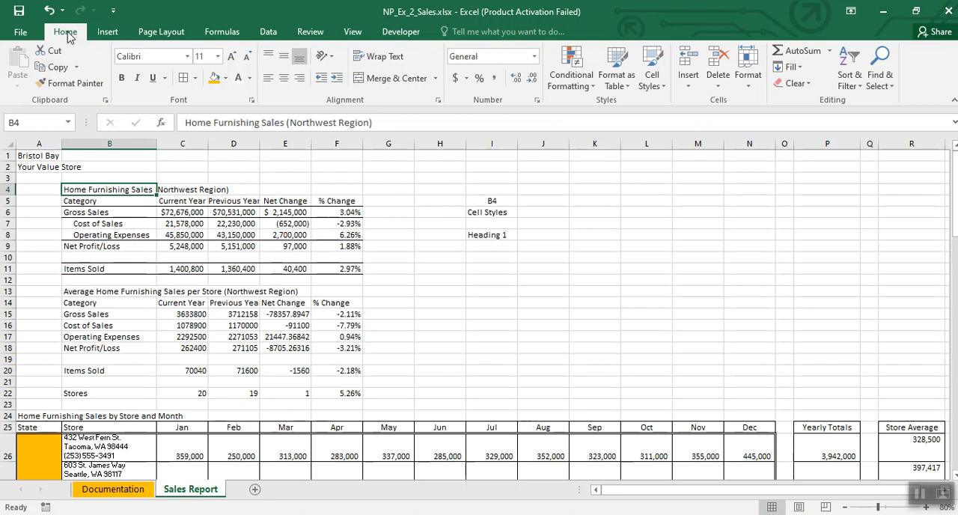
left_click(647, 87)
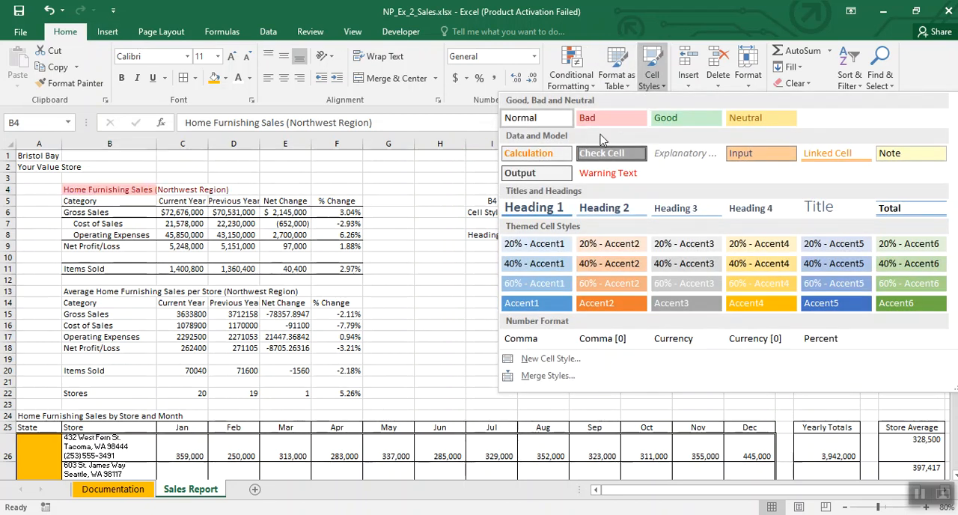
left_click(547, 207)
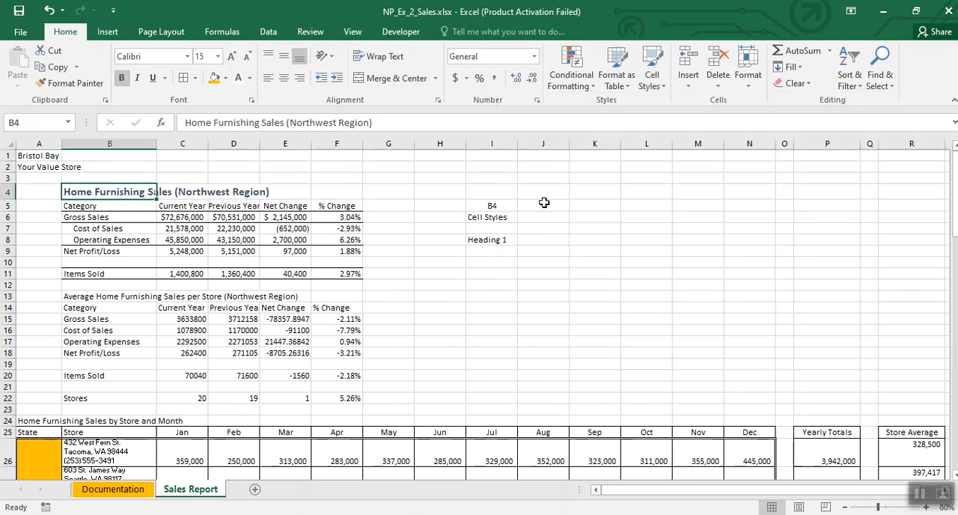
Step: Clear the notes in I5:I11 and enter the new notes B5:F5 in I5 and Accent 4 in I6
left_click(428, 255)
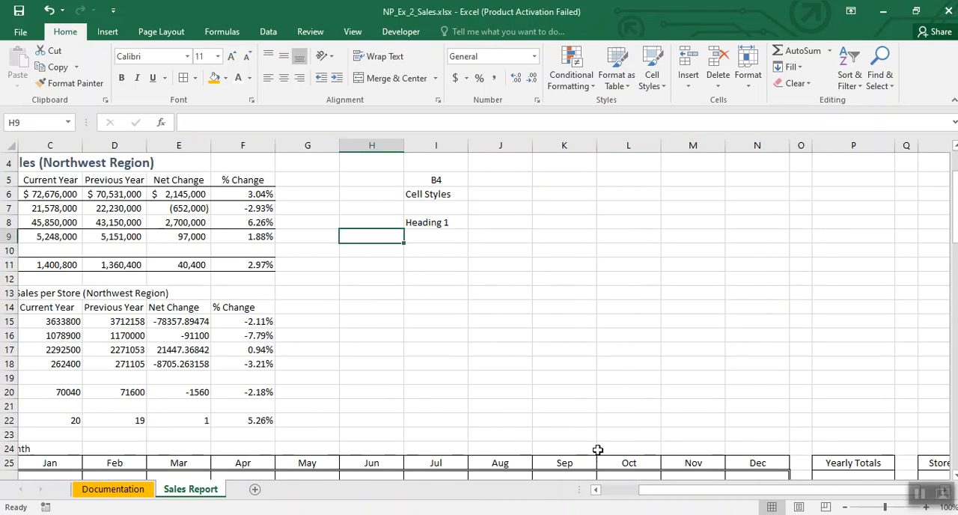
left_click_drag(657, 498, 584, 493)
left_click_drag(603, 181, 642, 266)
key("Delete")
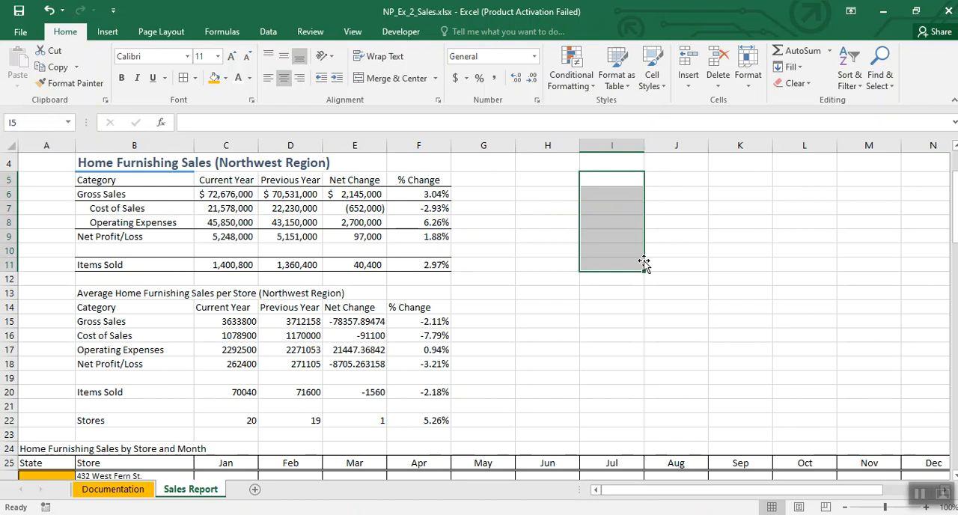
type("B5:F5")
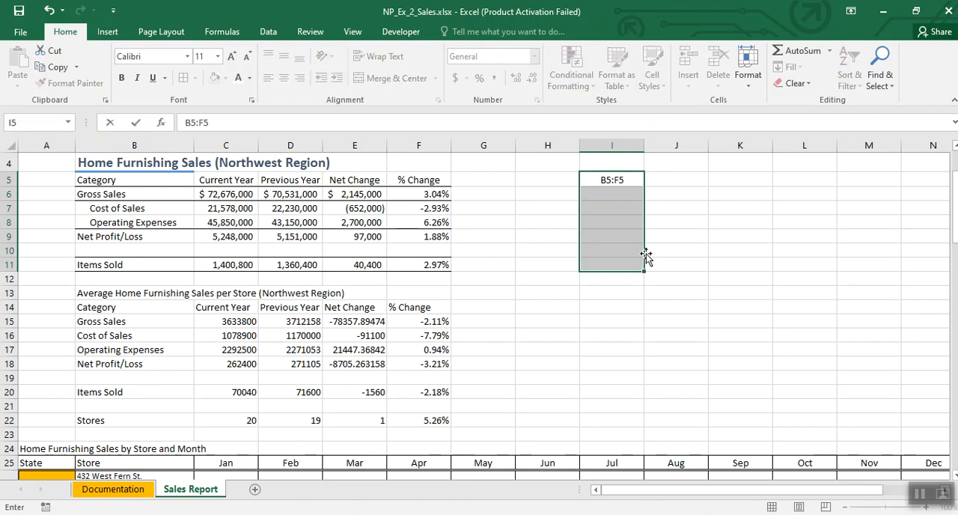
key("Return")
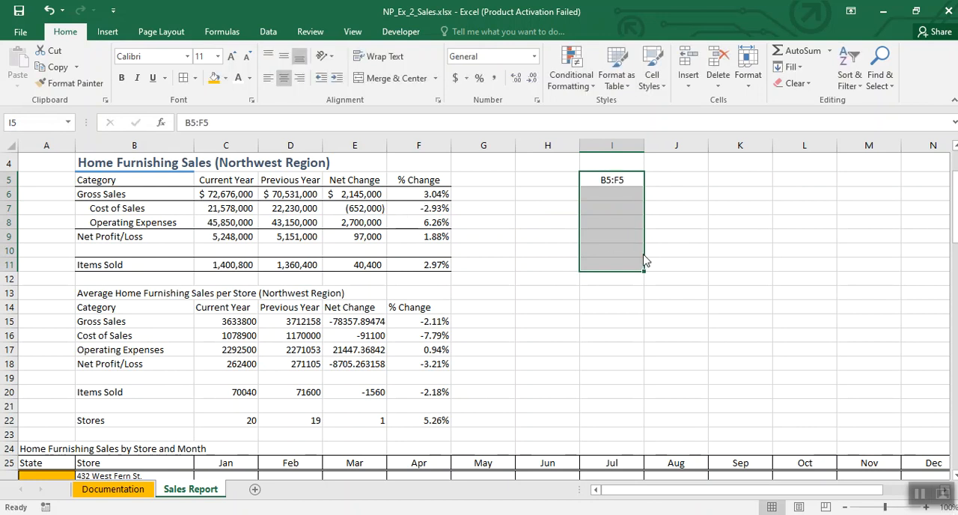
scroll(635, 251, "up", 1)
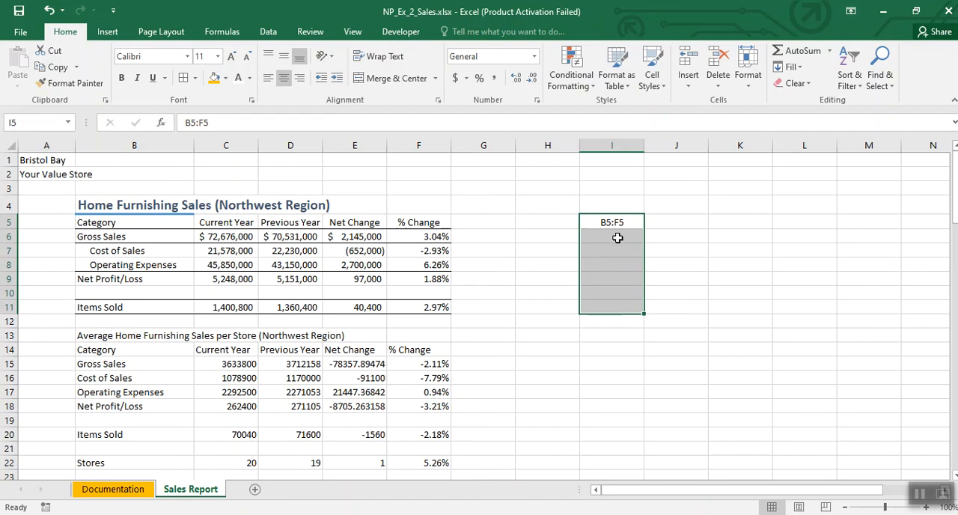
left_click(615, 238)
type("Accent 4")
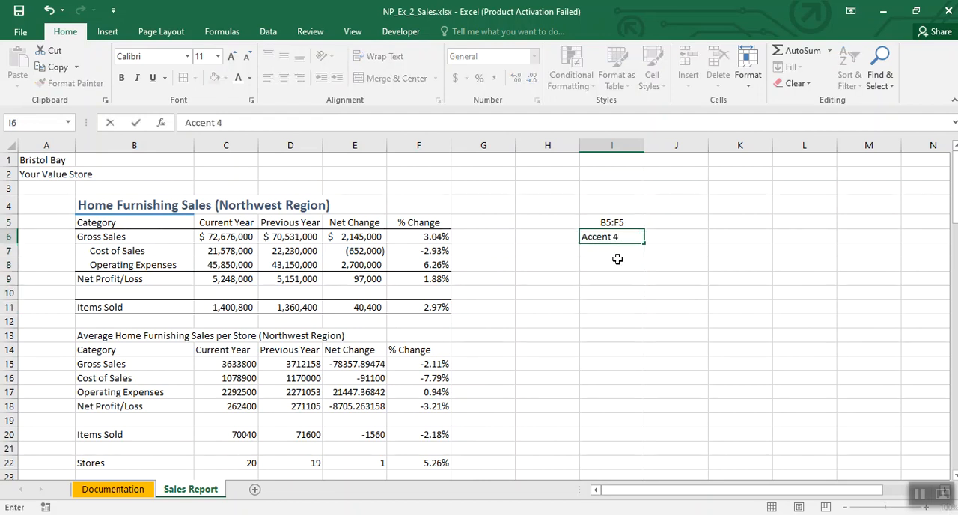
left_click(617, 262)
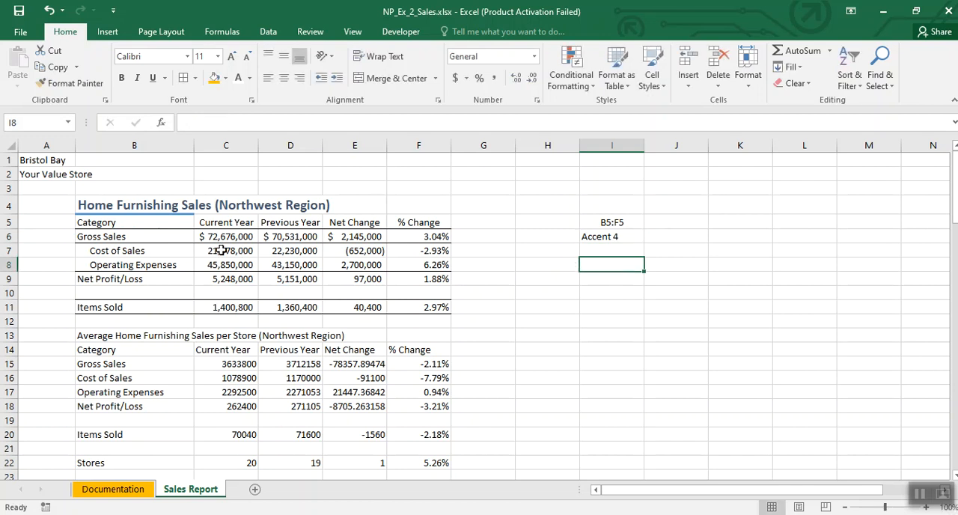
Step: Apply the Accent4 cell style to the header row B5:F5 of the Home Furnishing Sales table
left_click_drag(134, 221, 408, 221)
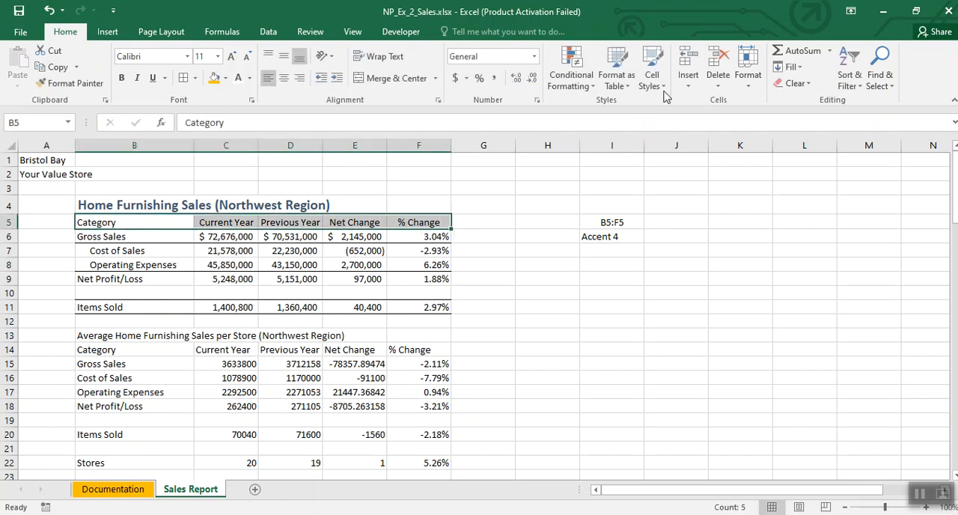
left_click(665, 86)
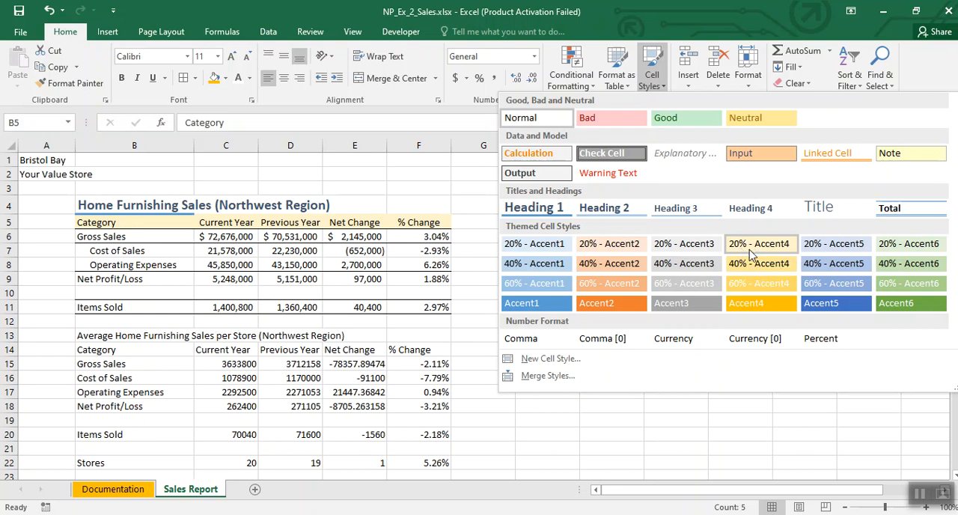
left_click(752, 307)
left_click(524, 283)
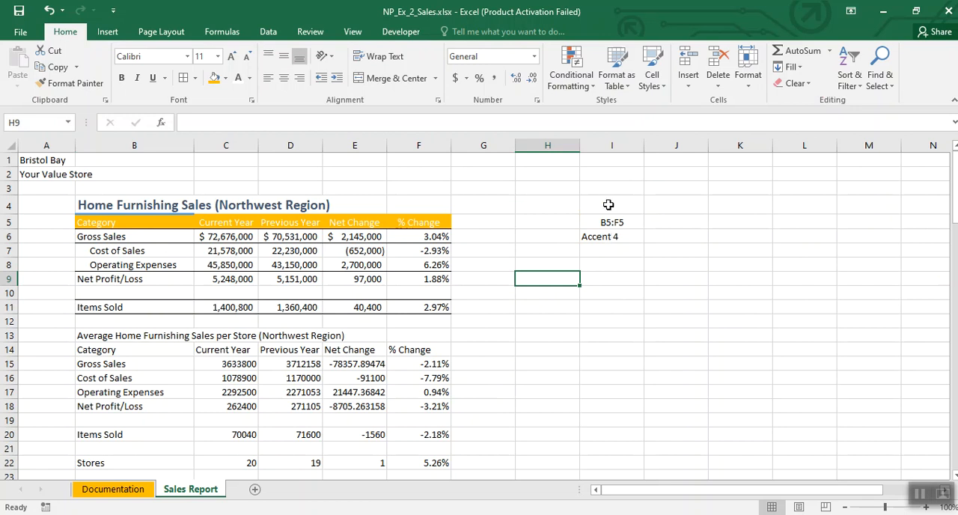
Step: Clear the notes in I5:I7 and enter the new notes A25 in I5 and Title in I6
left_click_drag(610, 219, 611, 249)
key("Delete")
type("A25")
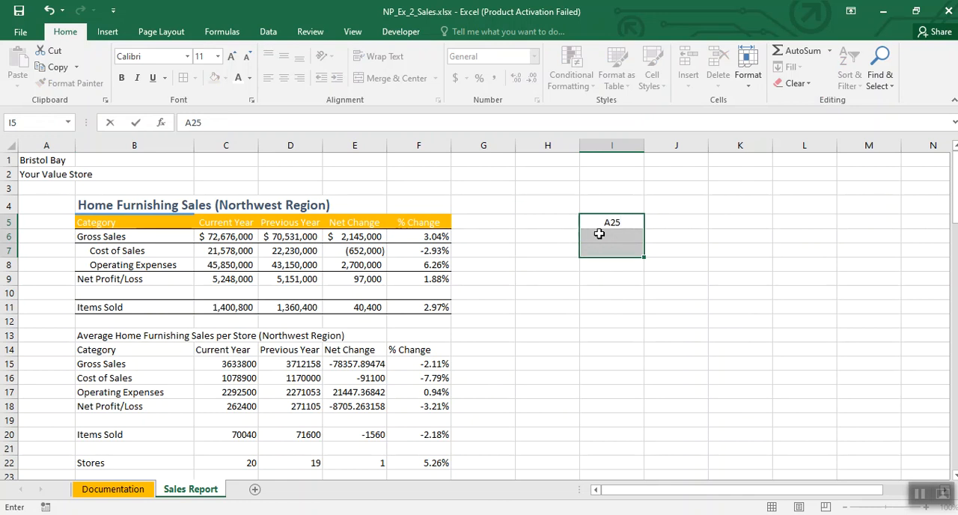
left_click(599, 235)
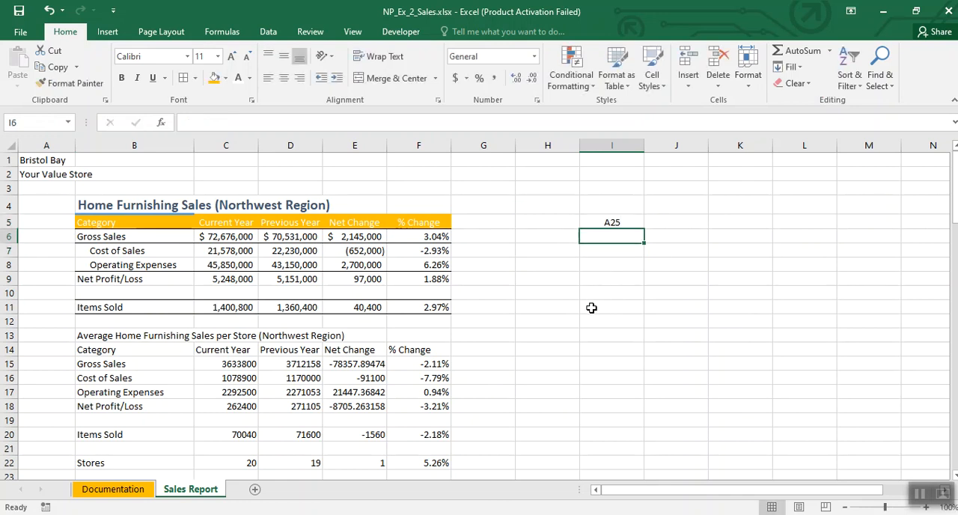
type("Title")
left_click(591, 307)
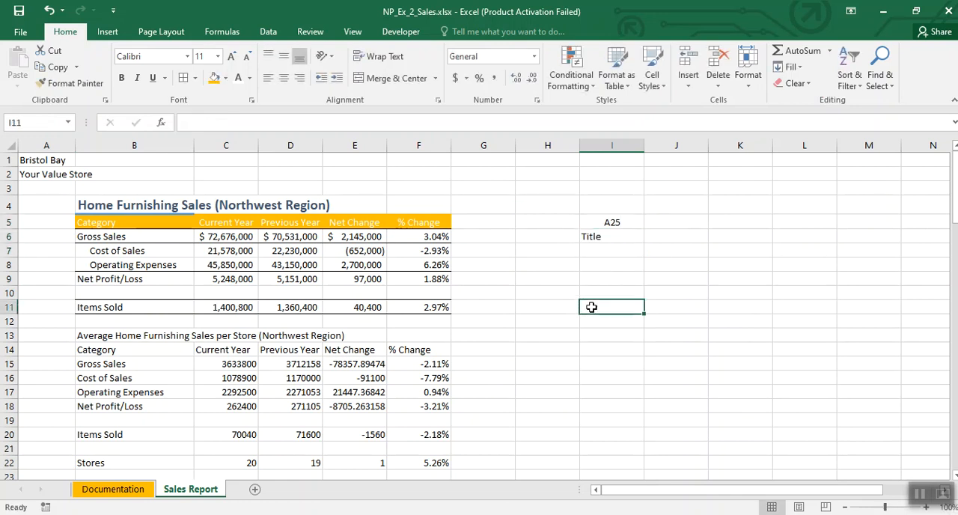
left_click(507, 331)
scroll(506, 331, "down", 1)
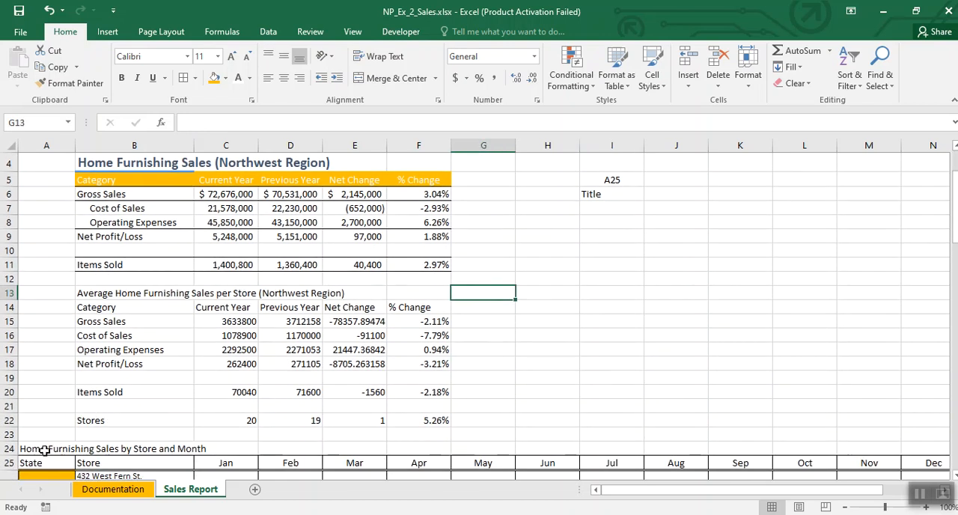
left_click(35, 463)
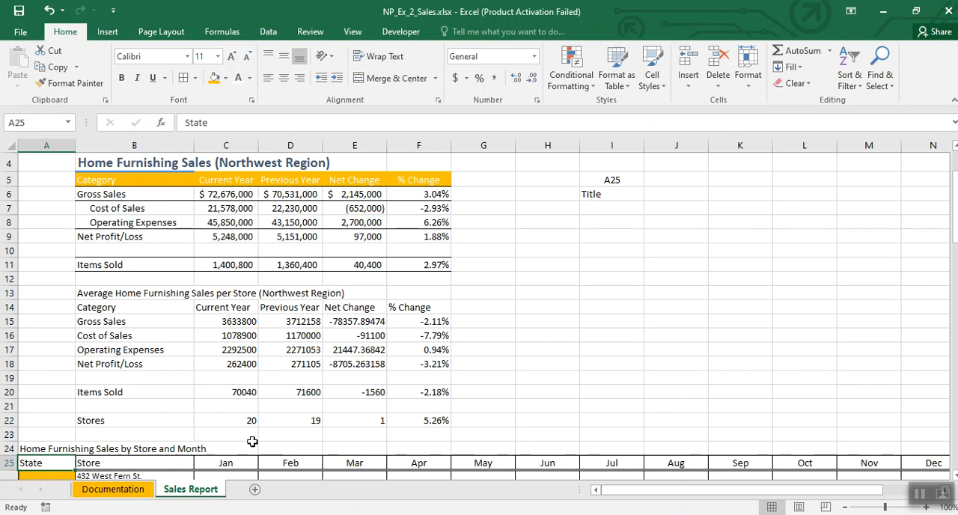
left_click(652, 81)
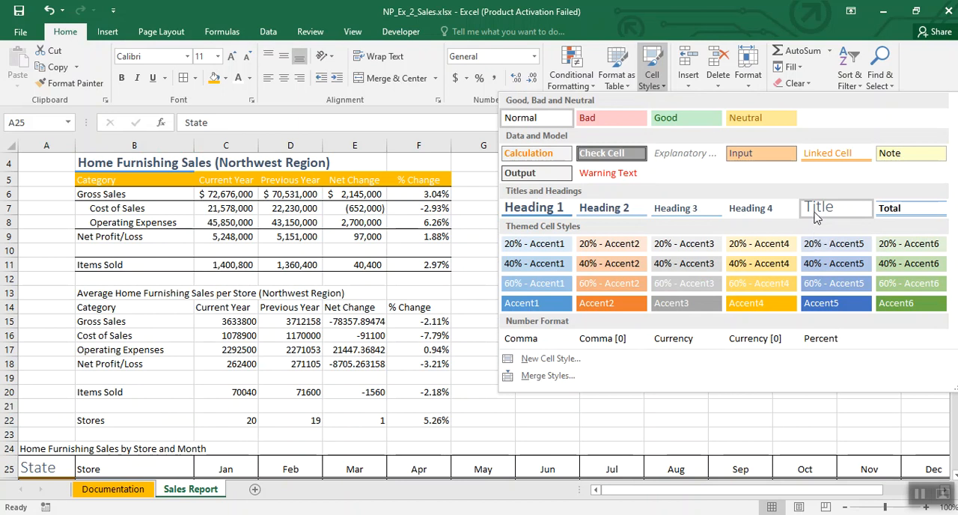
left_click(487, 214)
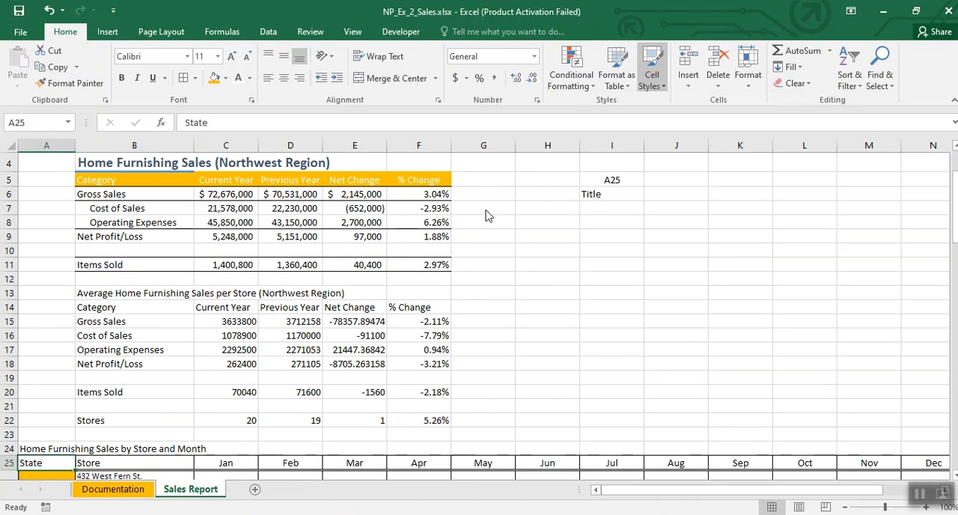
Step: Correct the note in cell I5 to A24
left_click(612, 179)
type("A")
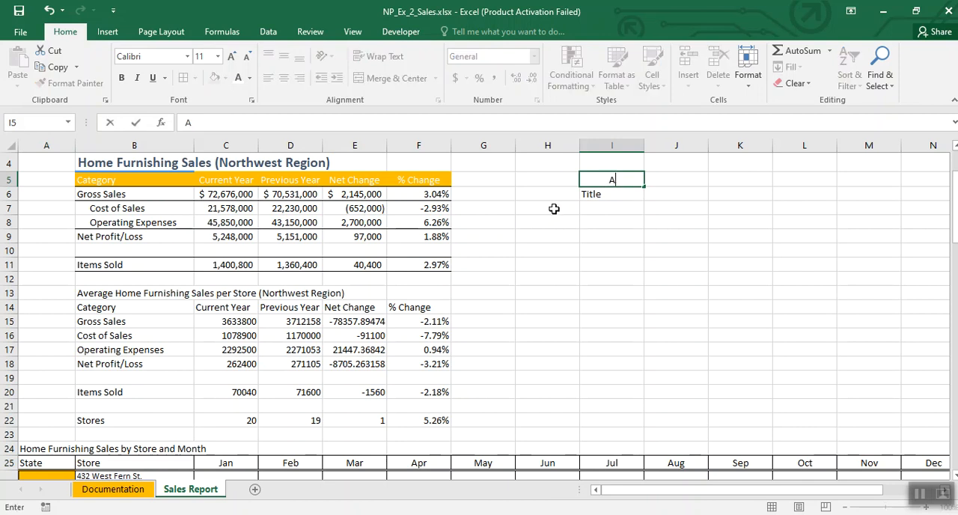
left_click(547, 278)
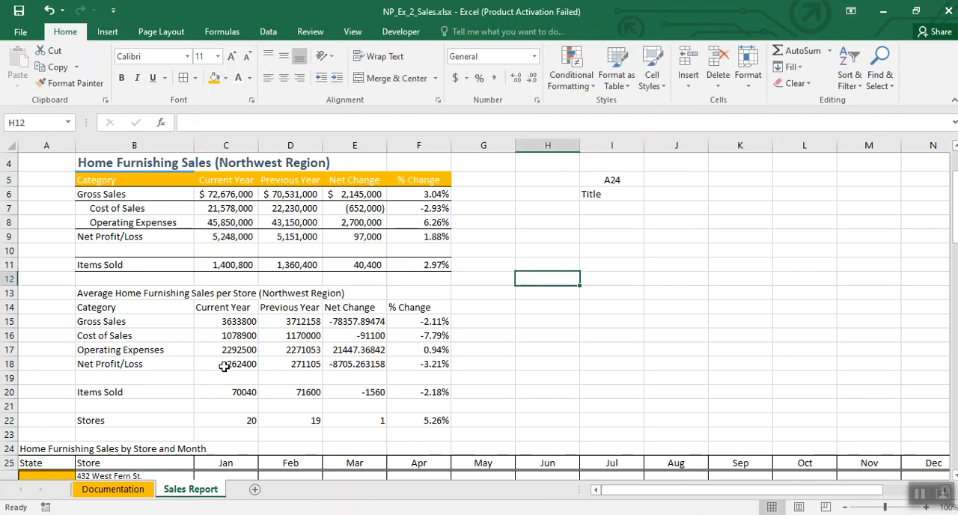
Step: Apply the Title cell style to the Home Furnishing Sales by Store and Month heading in A24
left_click(46, 445)
left_click(658, 88)
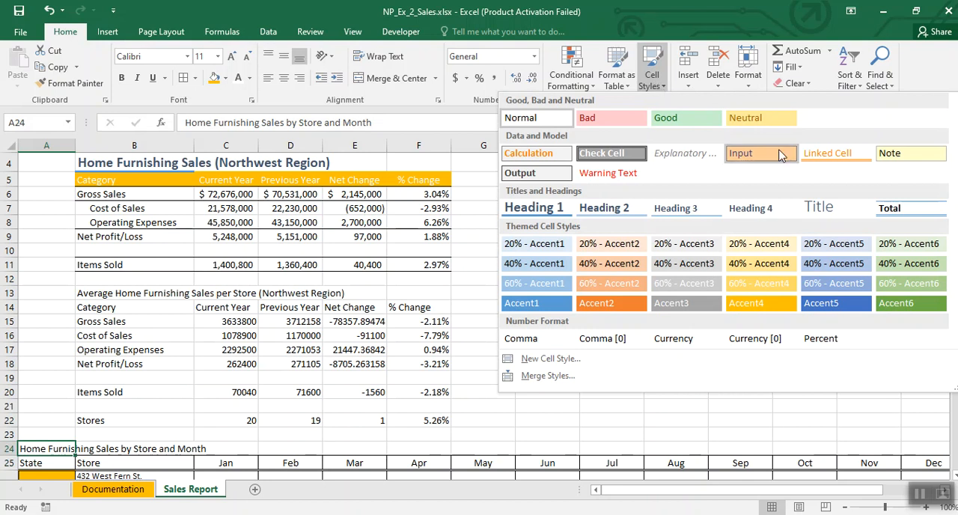
left_click(823, 207)
left_click(554, 294)
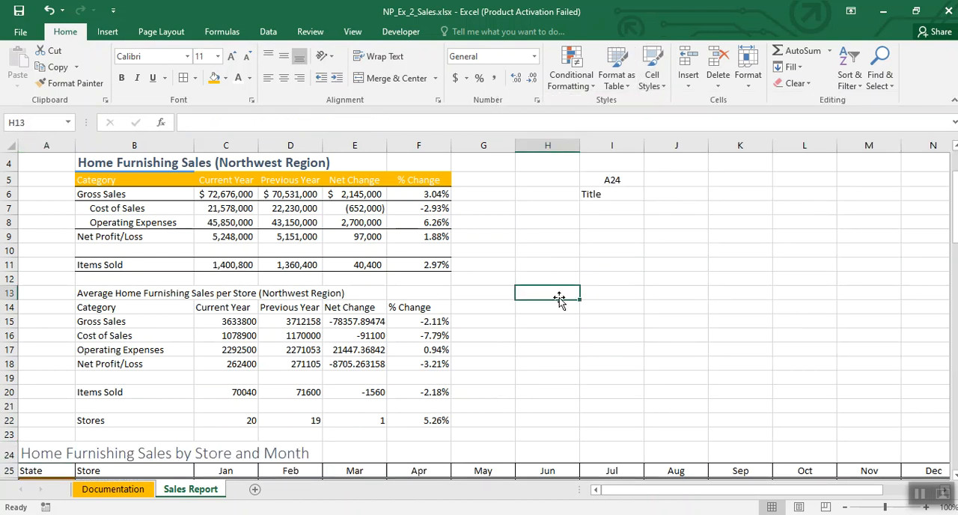
Step: Clear the notes in I5:I7 of the Sales Report sheet
left_click_drag(589, 178, 632, 208)
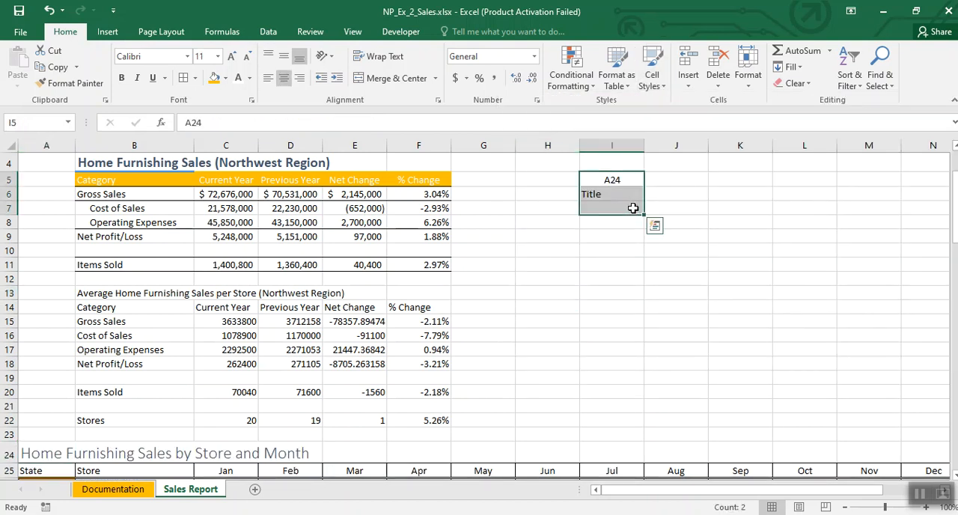
key("Delete")
left_click(570, 264)
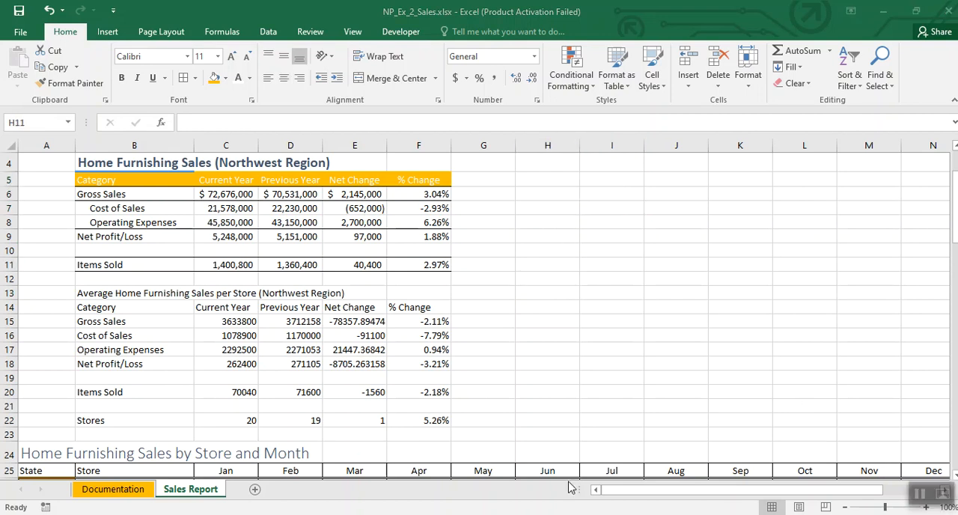
scroll(565, 309, "up", 1)
scroll(564, 309, "up", 1)
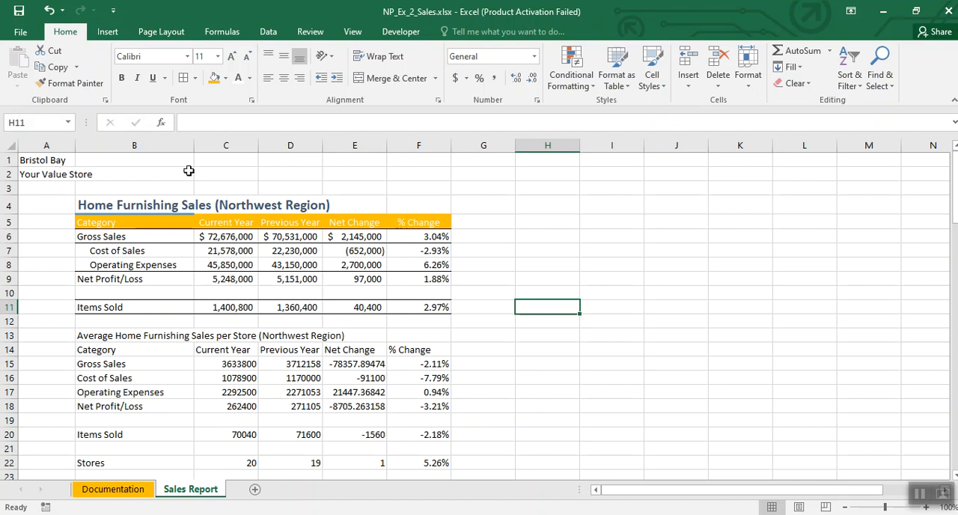
left_click(566, 197)
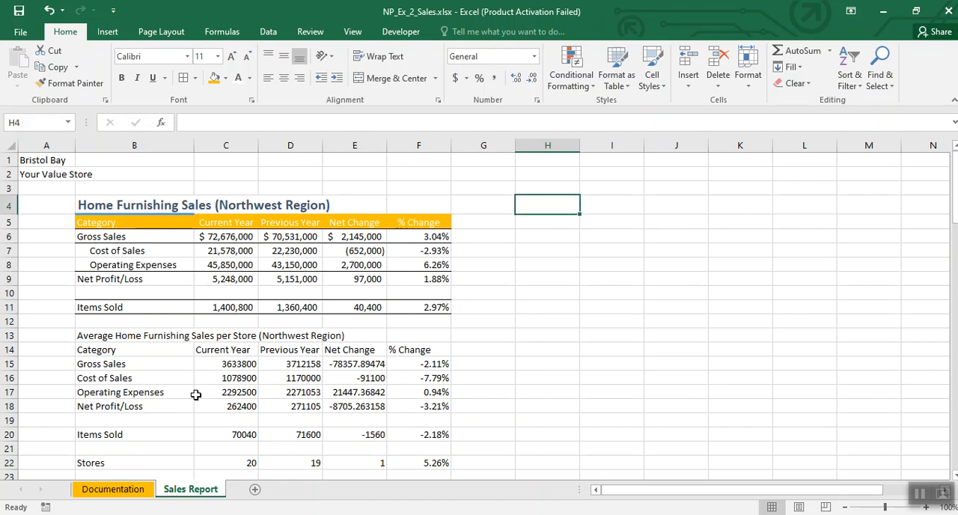
Step: Copy the formatting of A1:A2 on the Documentation sheet to A1:A2 on the Sales Report sheet with Format Painter
left_click(106, 491)
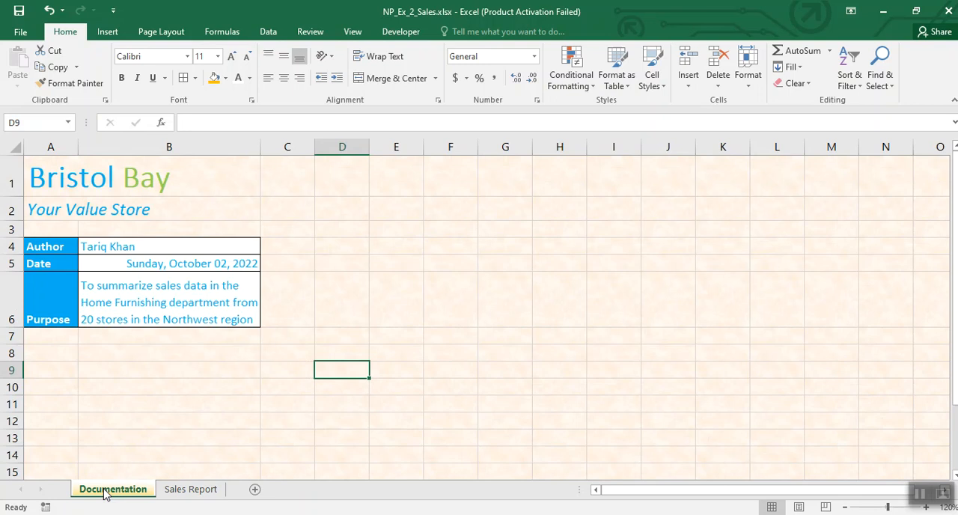
left_click(468, 305)
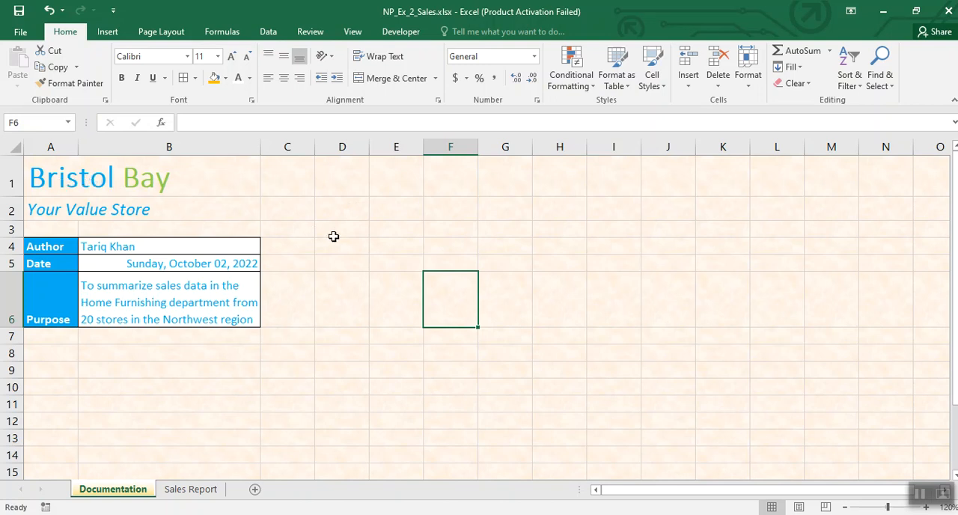
left_click(50, 181)
left_click_drag(51, 186, 51, 209)
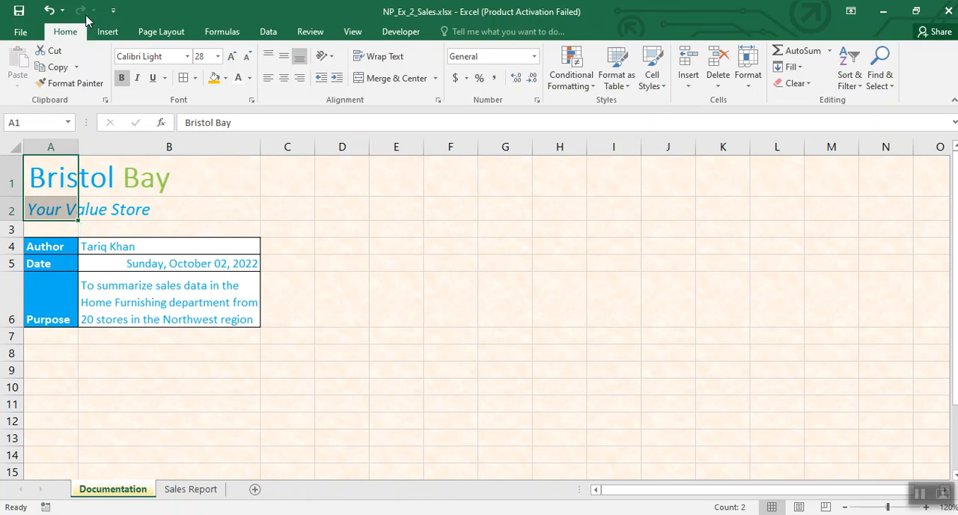
left_click(46, 86)
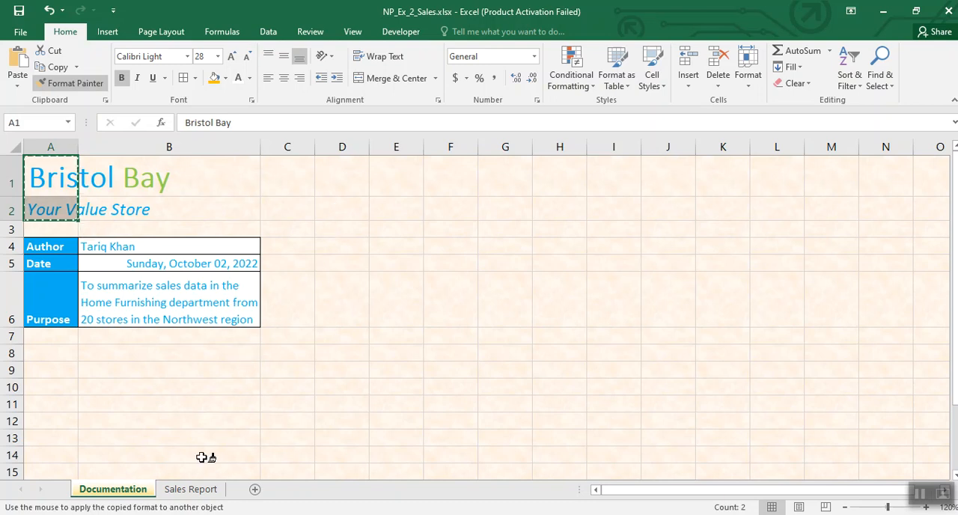
left_click(190, 490)
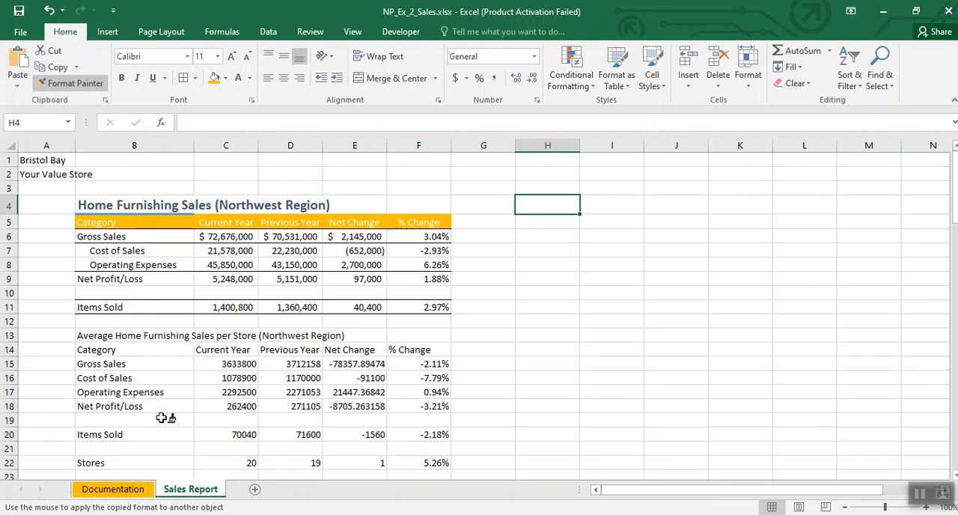
left_click(41, 161)
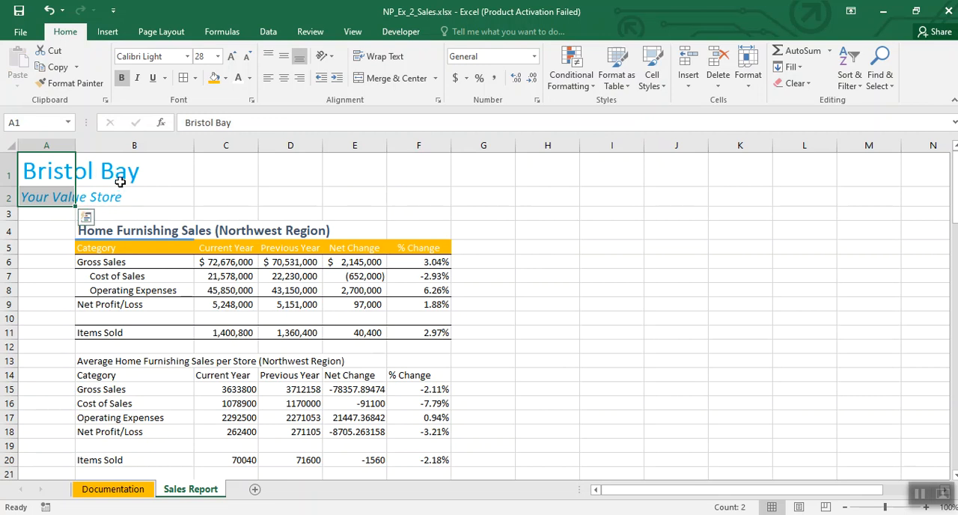
Step: Color only the word Bay in the cell A1 title with the standard light green font color
left_click(30, 168)
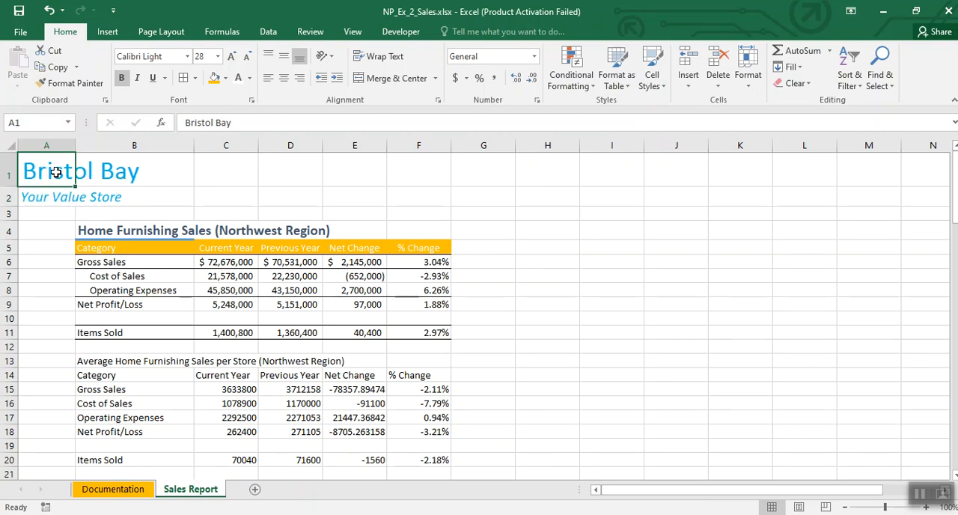
left_click_drag(216, 123, 232, 123)
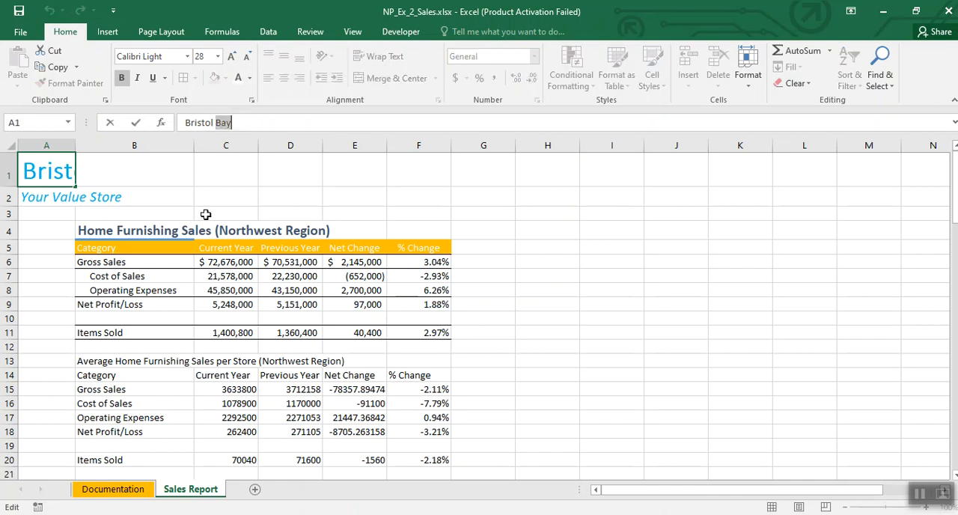
left_click(249, 78)
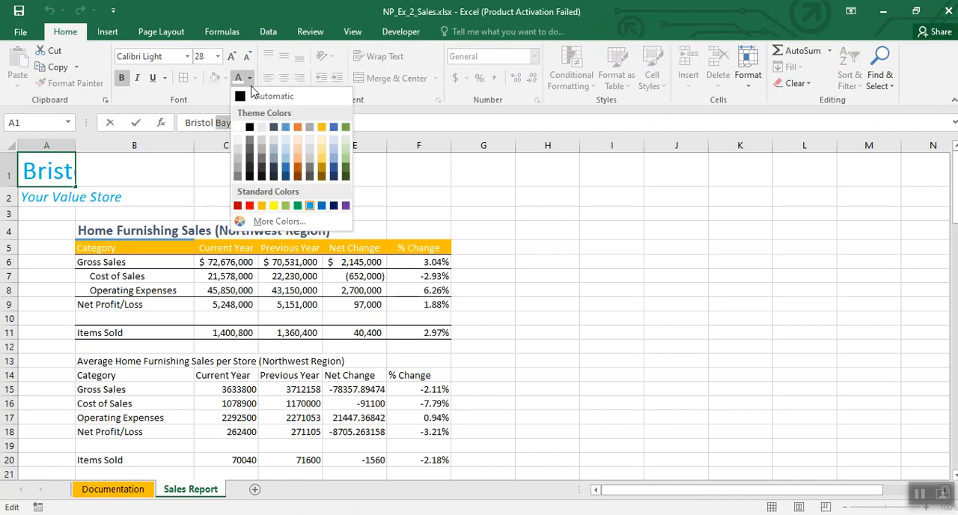
left_click(286, 205)
left_click(601, 212)
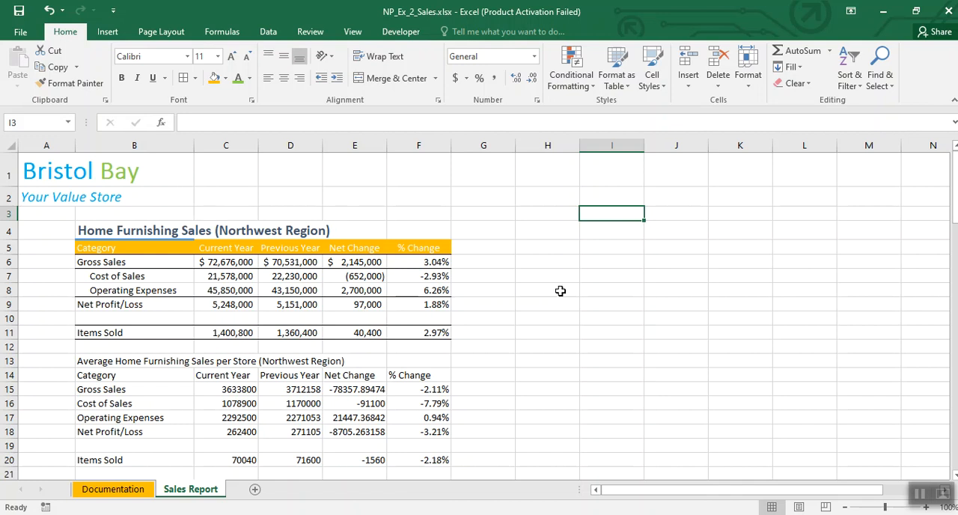
Step: Copy the formatting of the Home Furnishing Sales table B4:F11 to the Average Home Furnishing Sales per Store table starting at B13 with Format Painter
scroll(561, 290, "down", 1)
scroll(561, 291, "up", 1)
left_click_drag(146, 231, 410, 335)
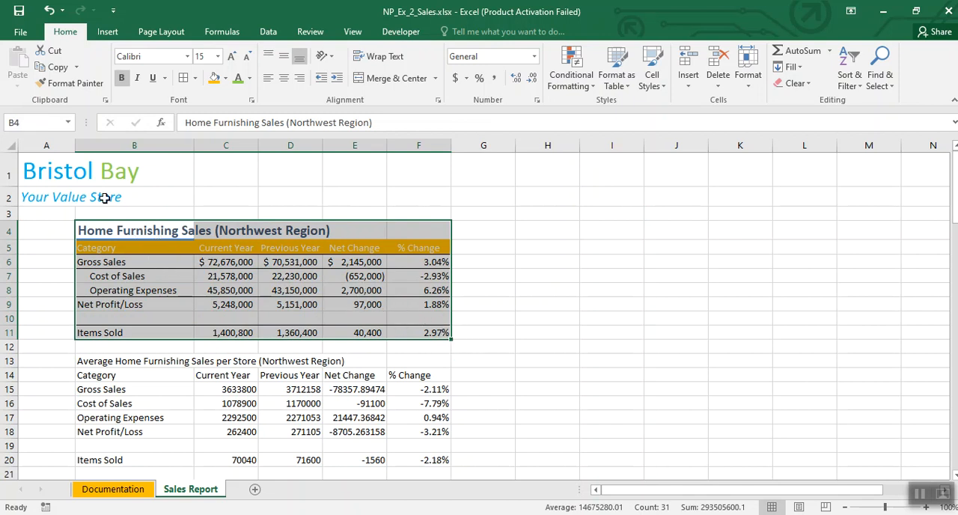
left_click(75, 83)
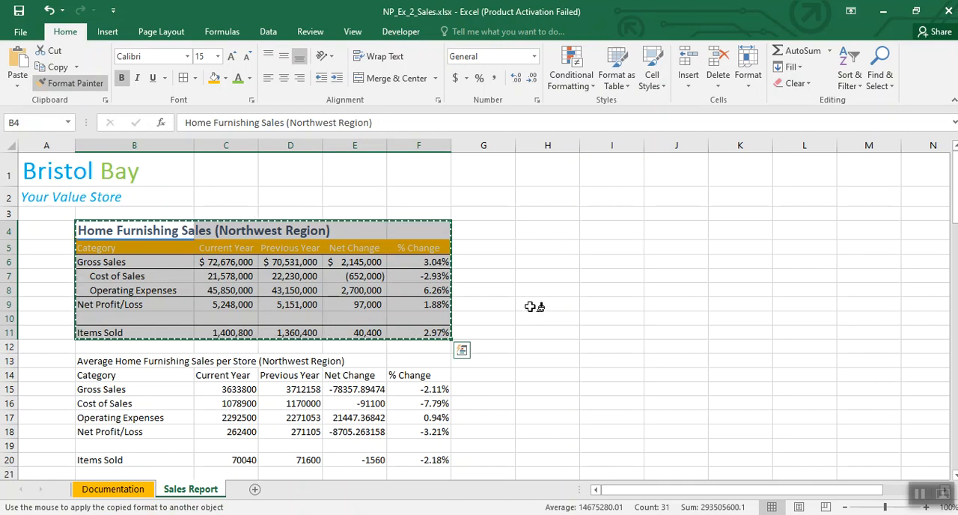
left_click(120, 361)
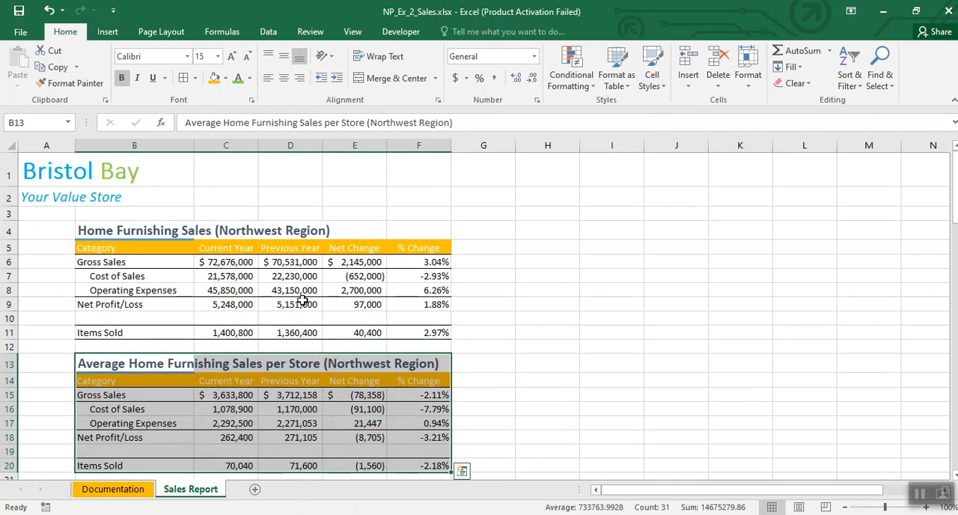
left_click(561, 314)
Step: Enter the notes St. in H18 and Street in H20 of the Sales Report sheet, and clear both cells
scroll(562, 316, "down", 1)
scroll(562, 315, "down", 1)
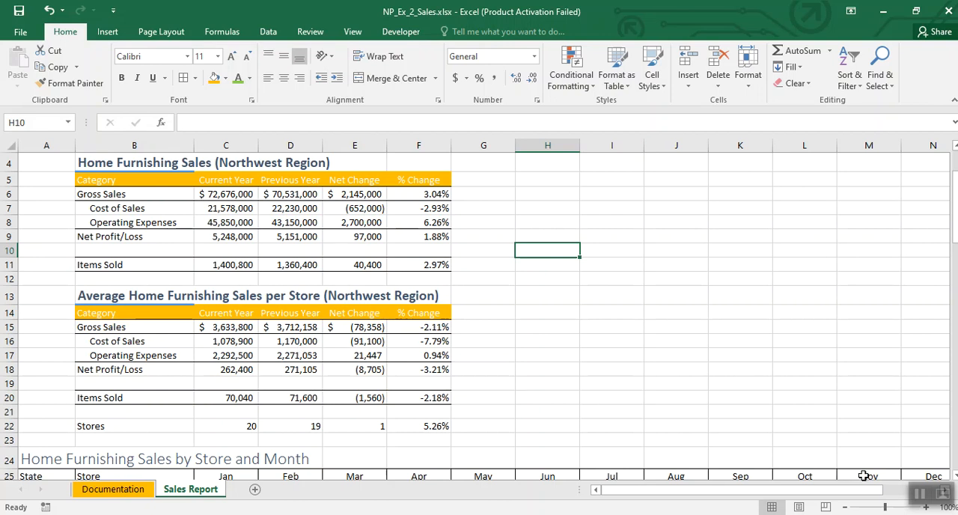
left_click(920, 500)
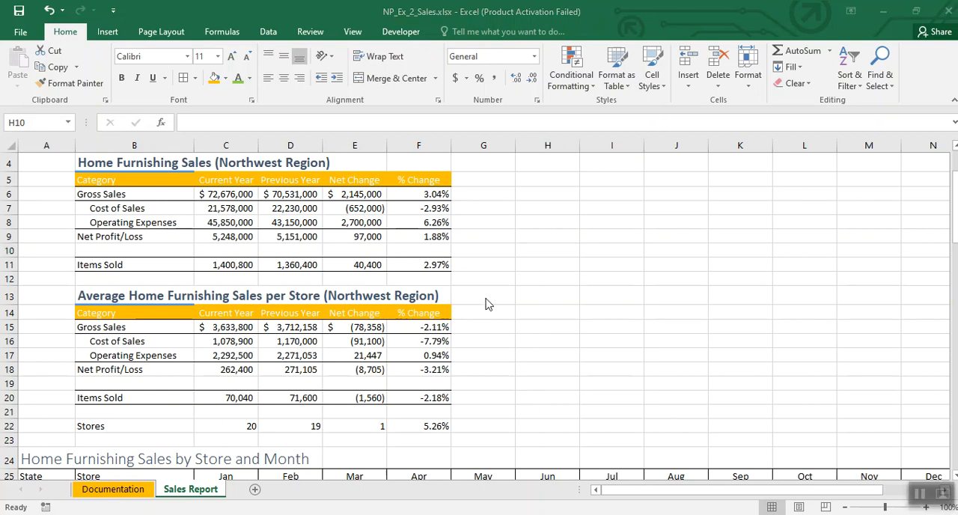
scroll(522, 326, "down", 2)
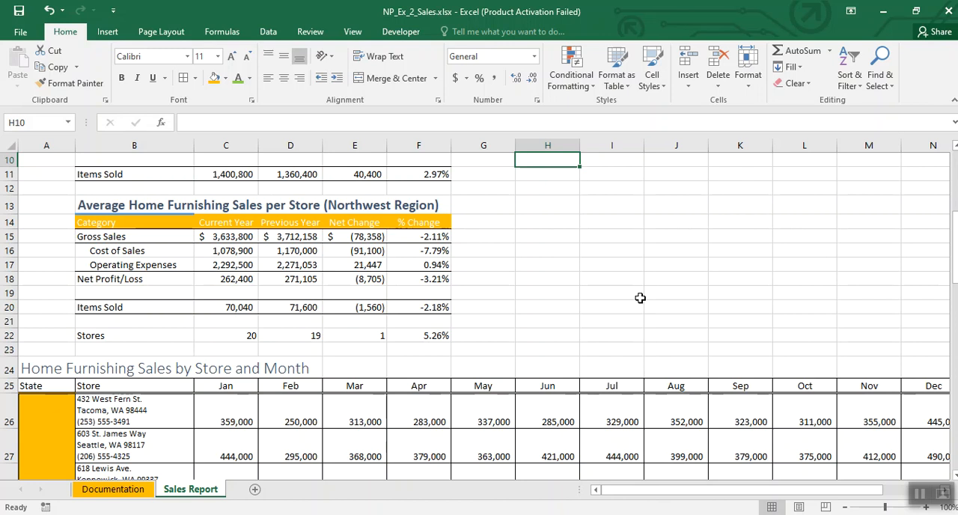
left_click(564, 278)
type("St.")
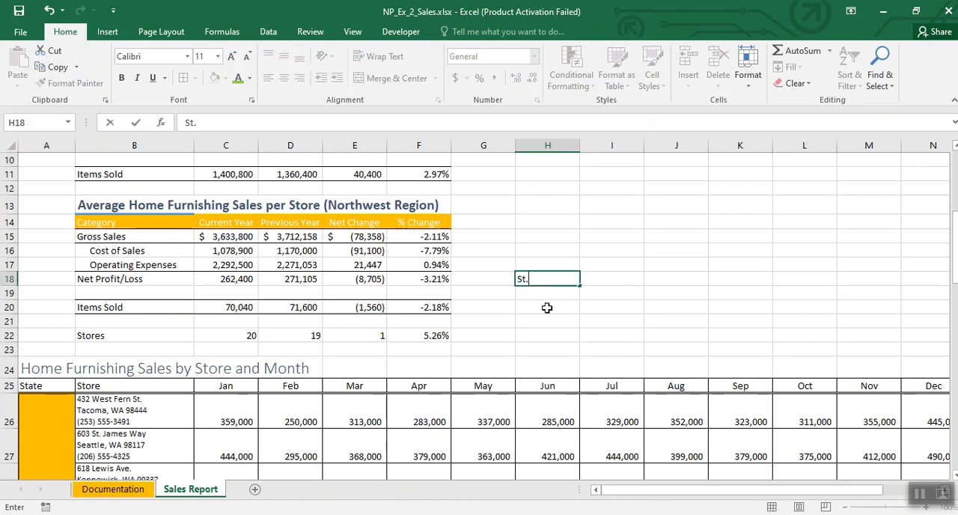
left_click(546, 307)
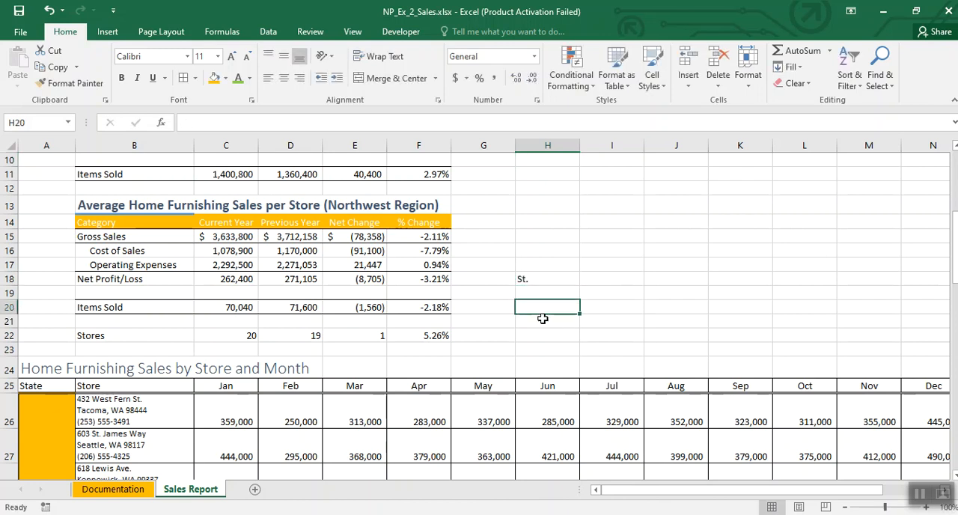
type("Street")
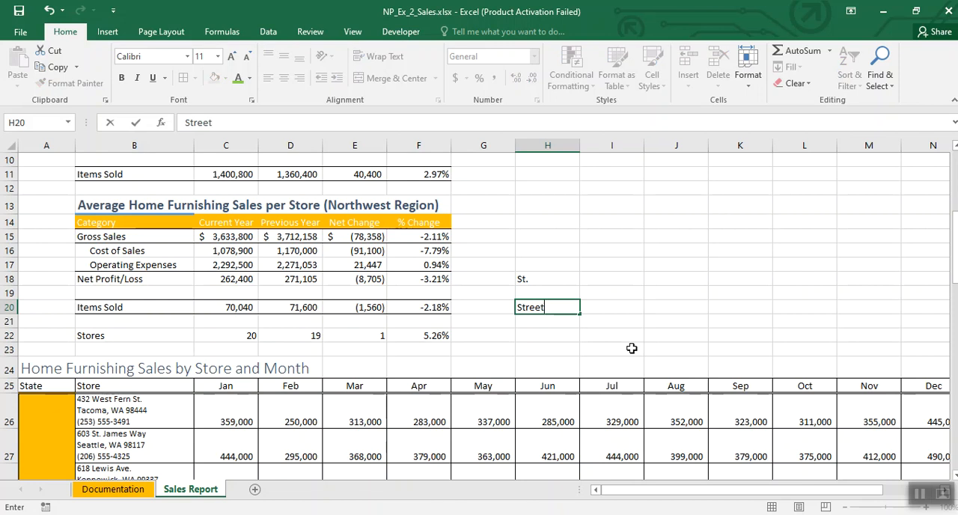
left_click(631, 348)
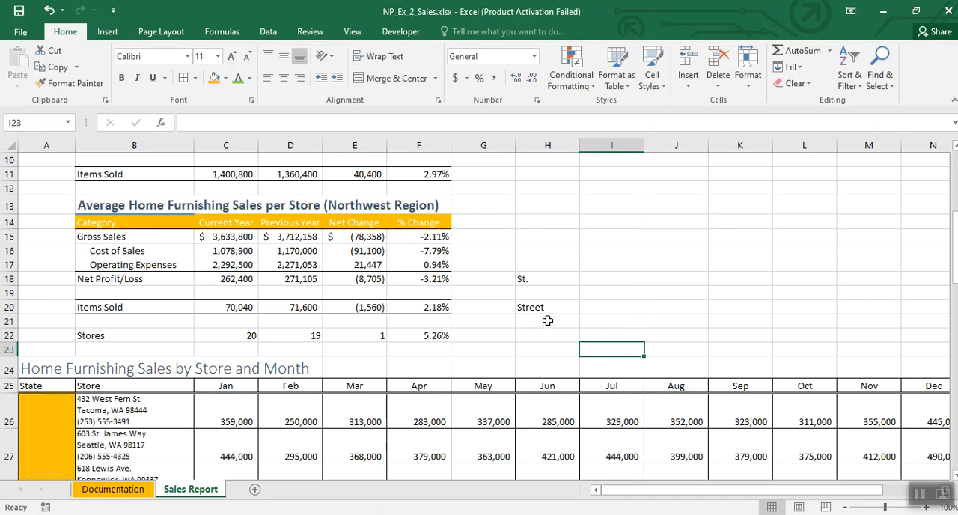
left_click_drag(546, 280, 547, 311)
key("Delete")
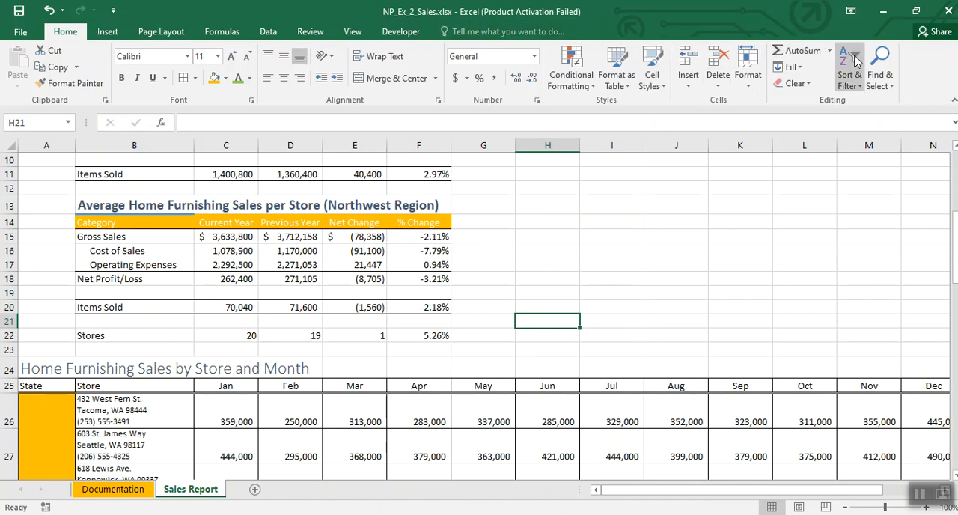
Step: Replace all occurrences of St. with Street in the Sales Report sheet
left_click(887, 67)
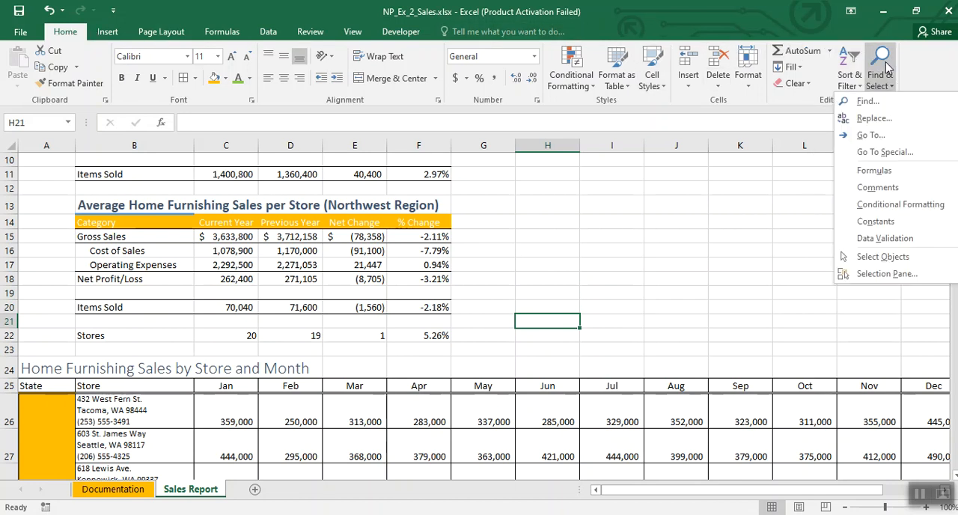
left_click(873, 117)
left_click_drag(519, 286, 650, 228)
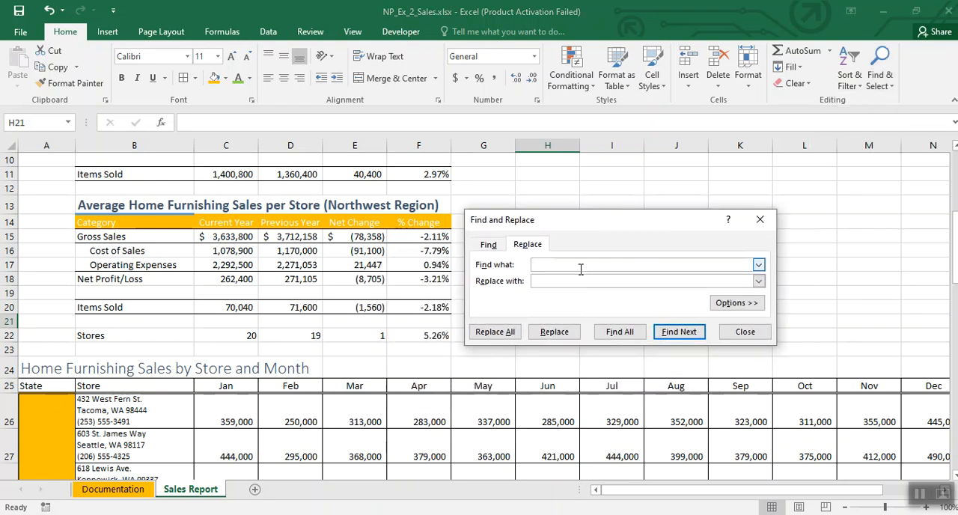
type("$t.")
left_click(545, 281)
type("S")
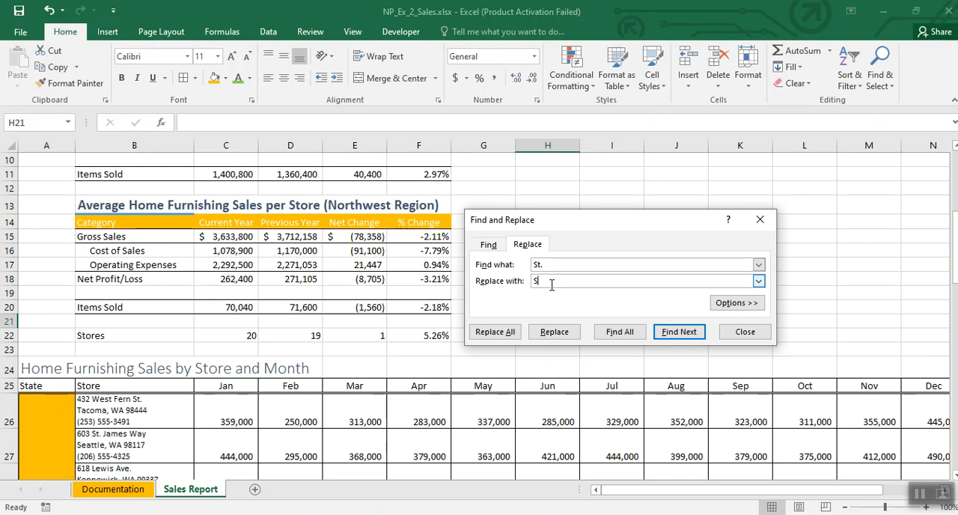
type("treet")
left_click(495, 332)
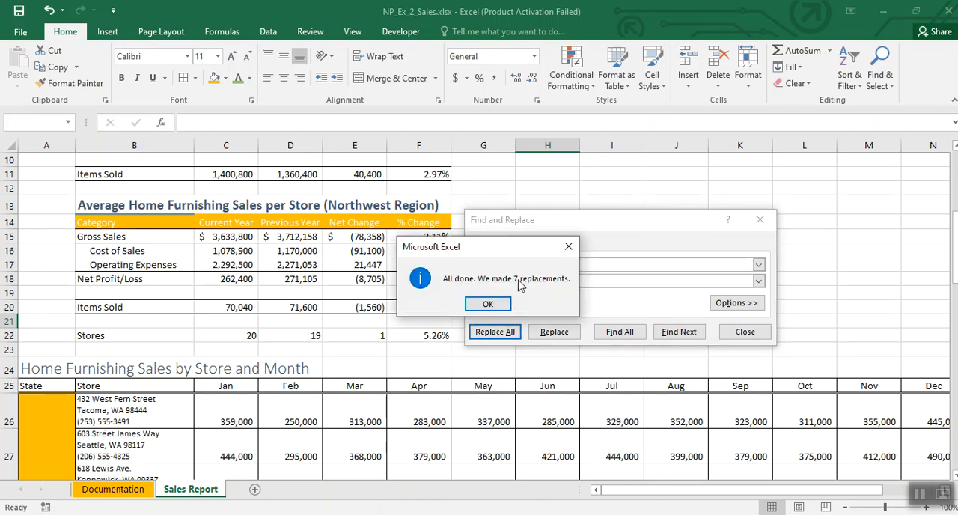
left_click(494, 305)
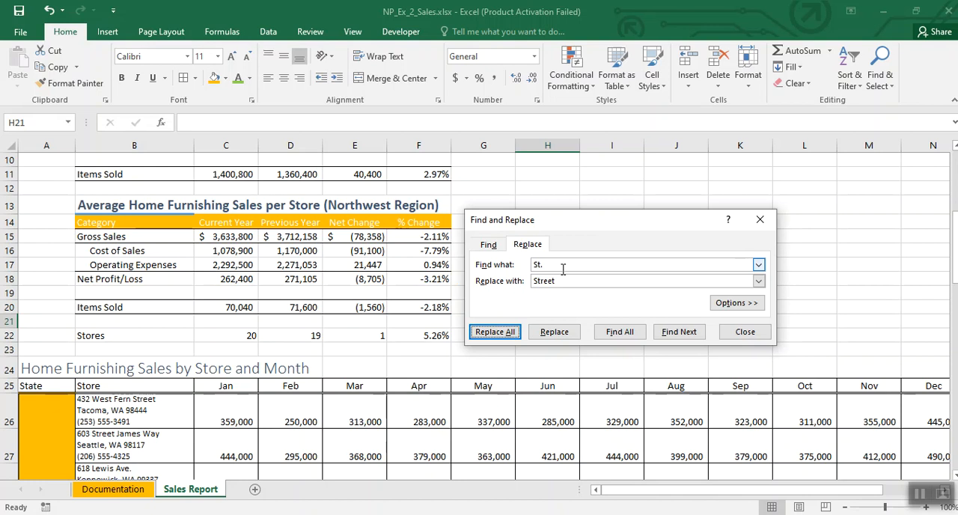
Step: Replace all occurrences of Ave. with Avenue in the Sales Report sheet
type("Ave.")
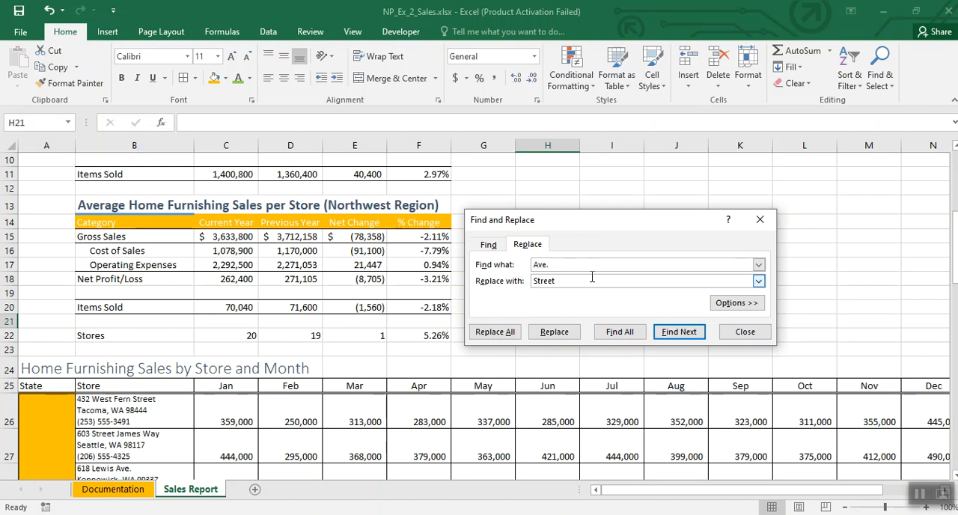
key("Tab")
type("Avenue")
left_click(496, 333)
left_click(491, 305)
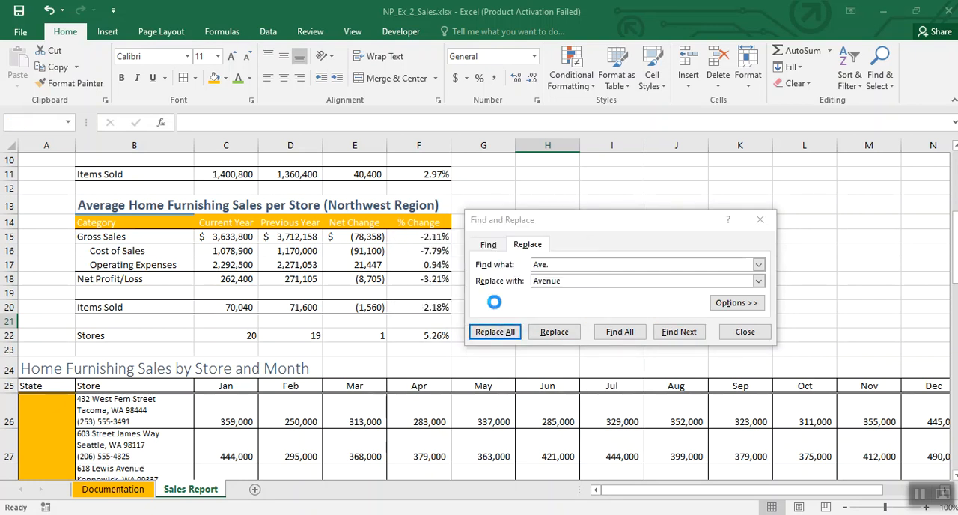
Step: Spell out every Ln. abbreviation in the Sales Report sheet with Replace All, and close Find and Replace
left_click(560, 264)
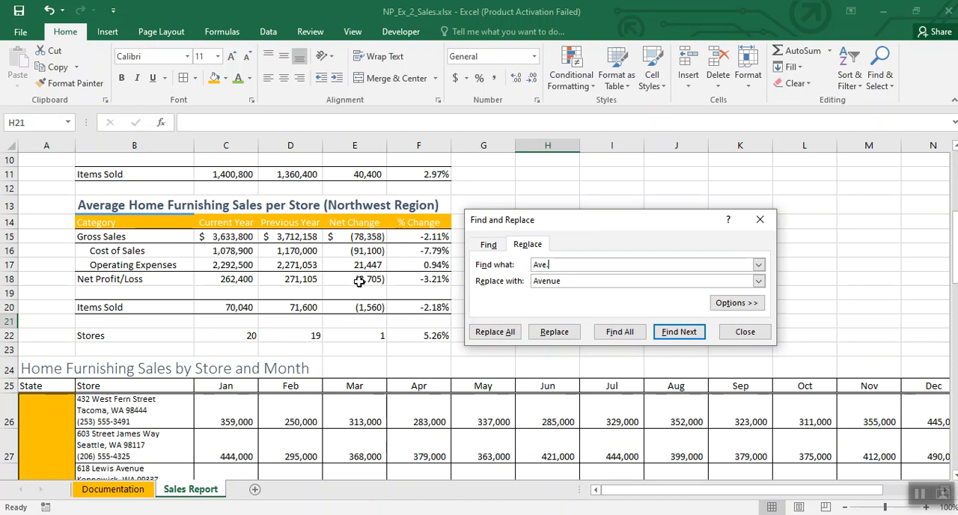
left_click_drag(557, 266, 511, 269)
type("Ln.")
left_click_drag(584, 282, 497, 282)
type("Lane")
left_click(494, 331)
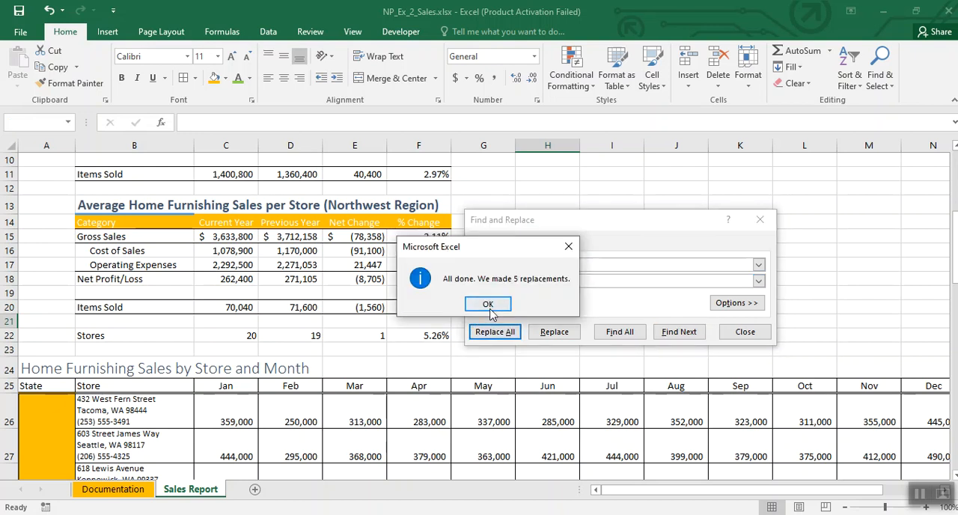
left_click(490, 313)
left_click(724, 337)
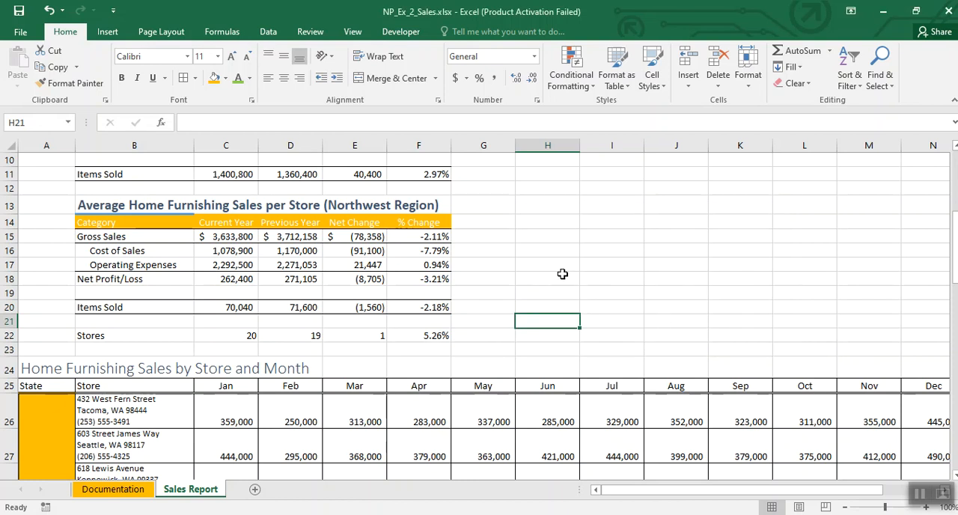
left_click(919, 500)
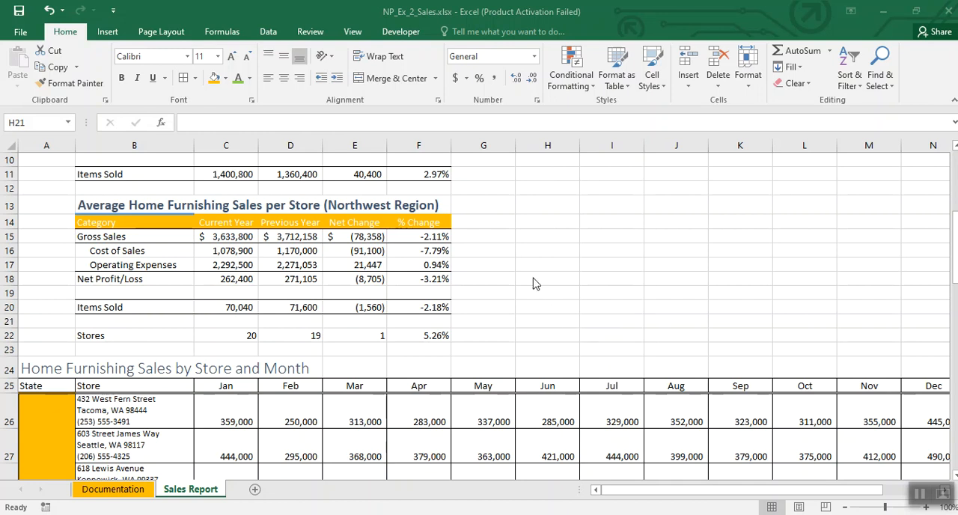
left_click(550, 333)
scroll(549, 333, "up", 2)
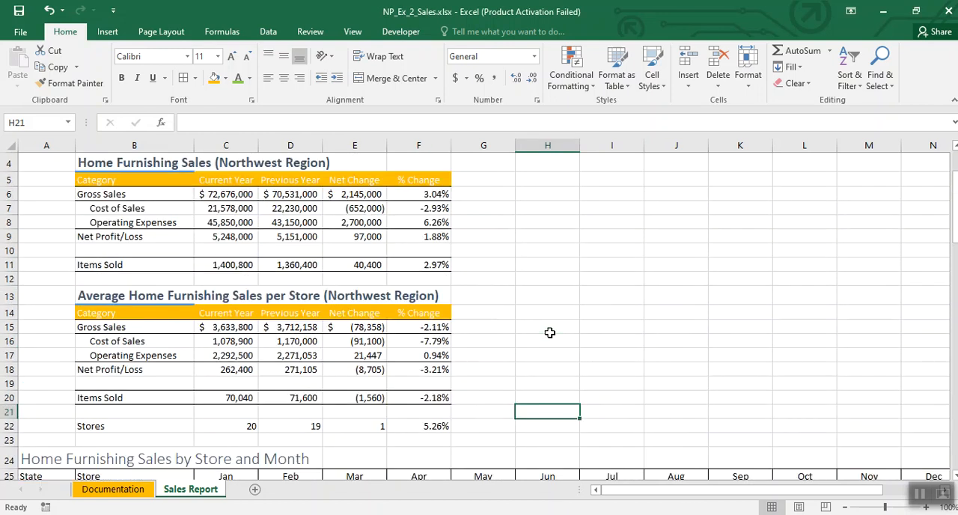
scroll(550, 332, "up", 1)
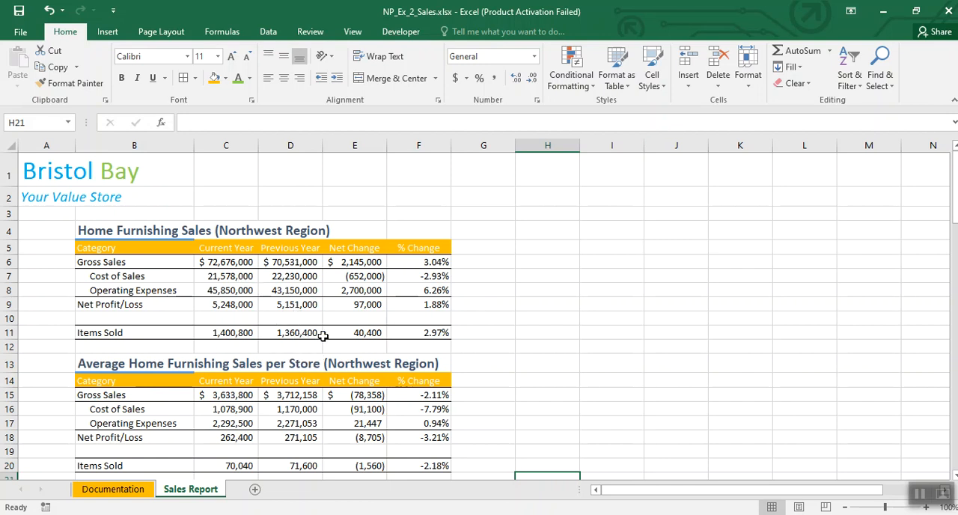
left_click(570, 246)
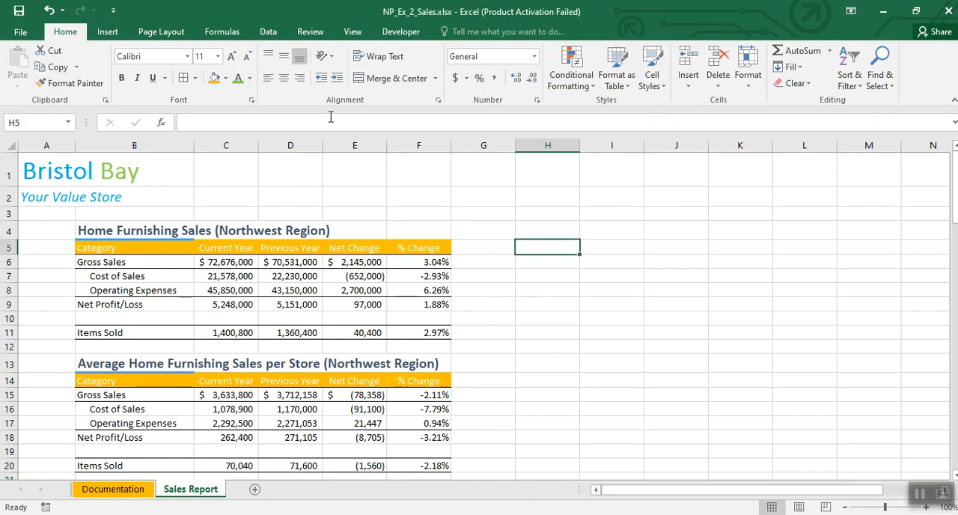
Step: Look over the available workbook themes and enter the theme name Ion as a note in cell H3
left_click(176, 35)
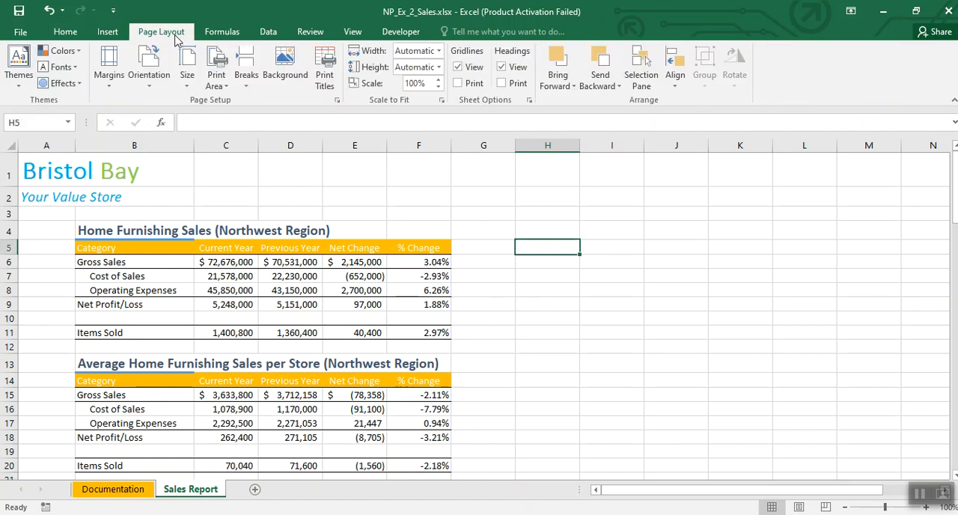
left_click(12, 60)
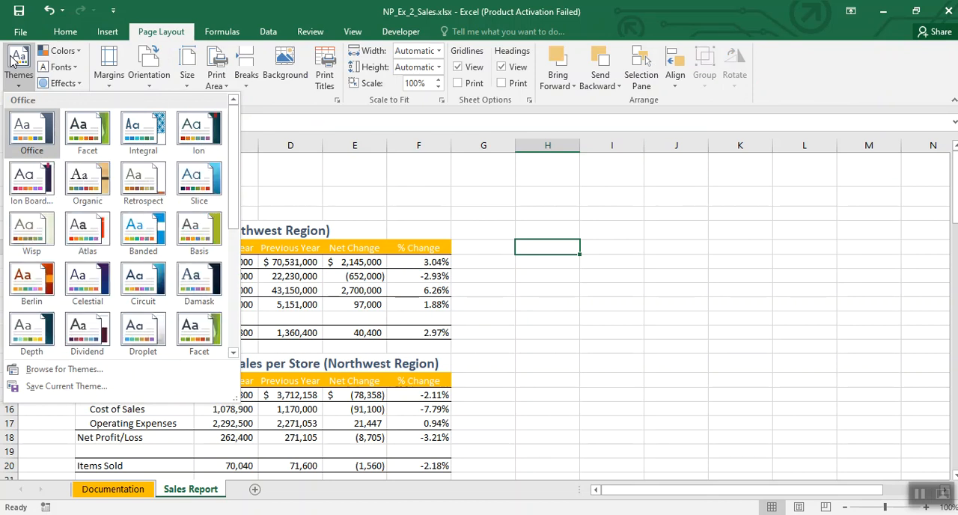
left_click(562, 214)
left_click(560, 213)
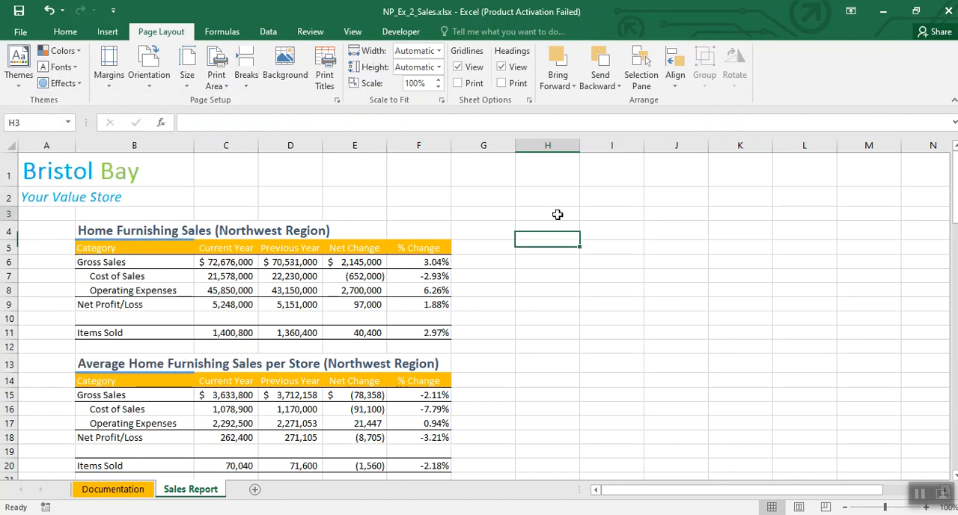
type("ION")
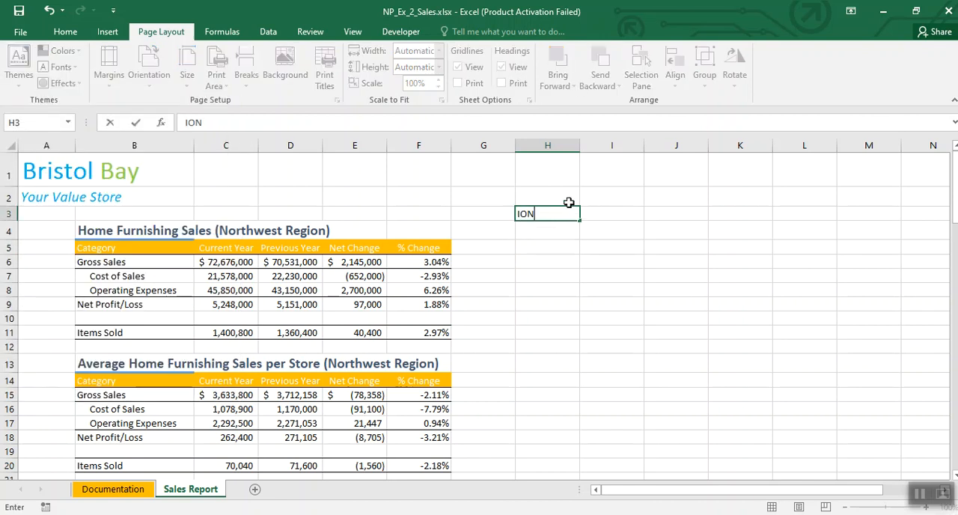
key("BackSpace")
key("BackSpace")
key("BackSpace")
type("Ion")
left_click(513, 318)
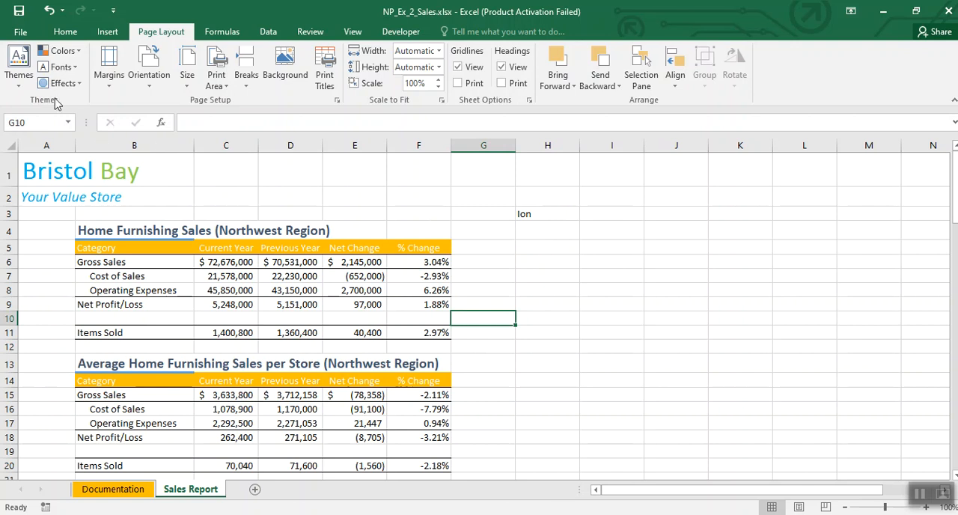
Step: Apply the Ion theme to the workbook and clear the note in cell H3
left_click(22, 78)
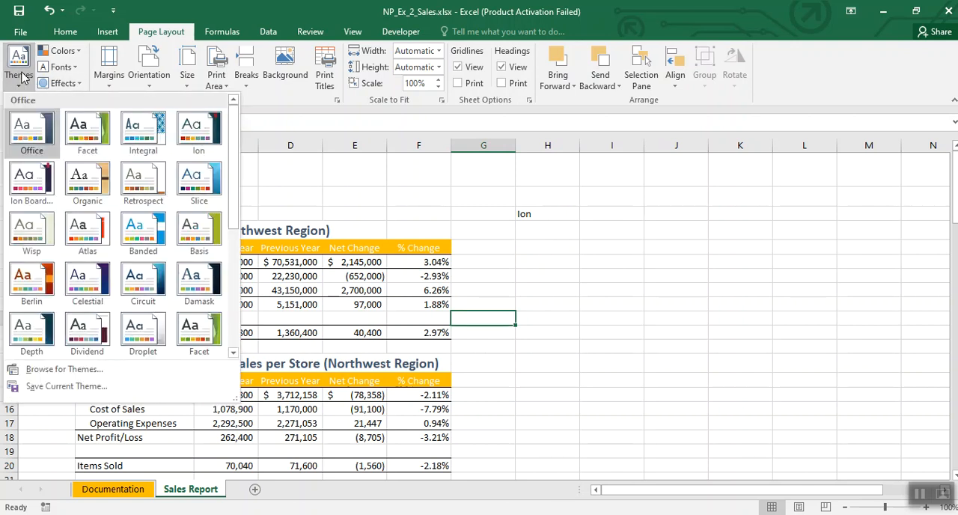
left_click(195, 129)
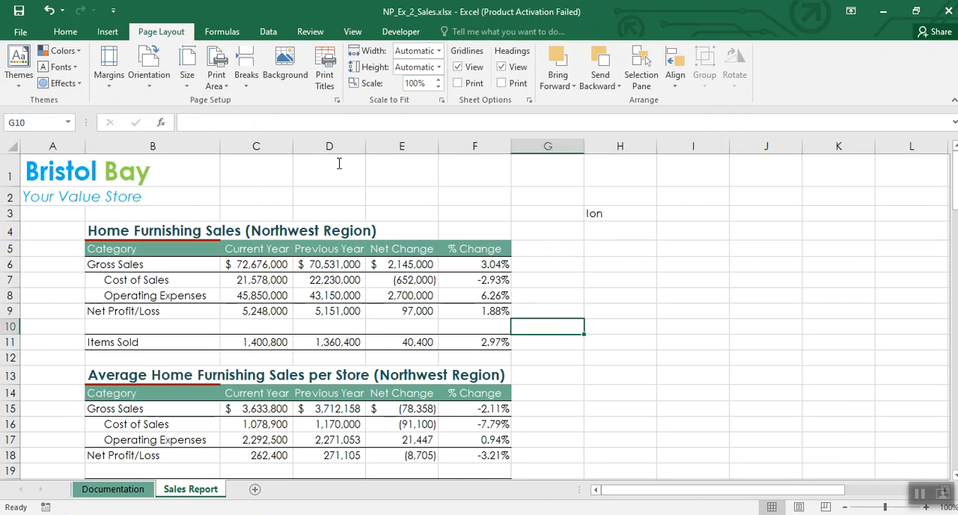
left_click(624, 214)
key("Delete")
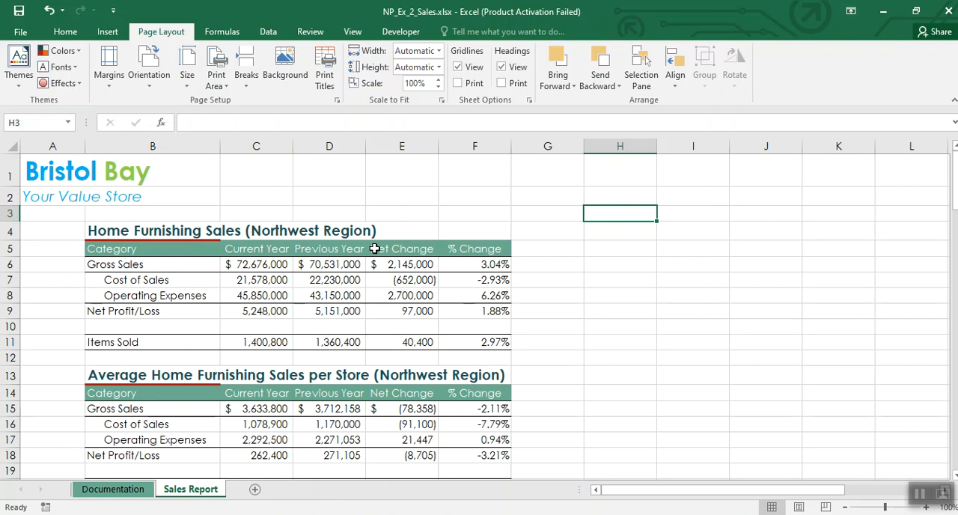
left_click(25, 84)
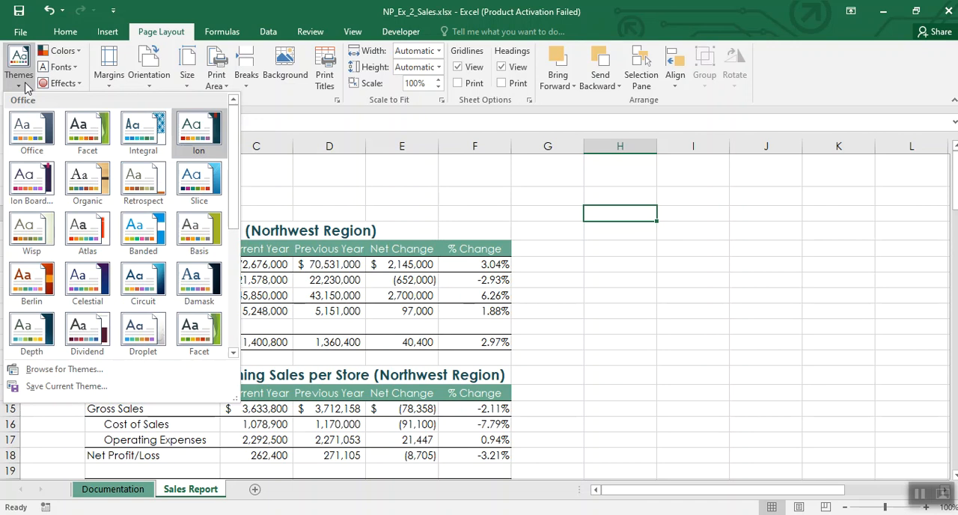
left_click(558, 198)
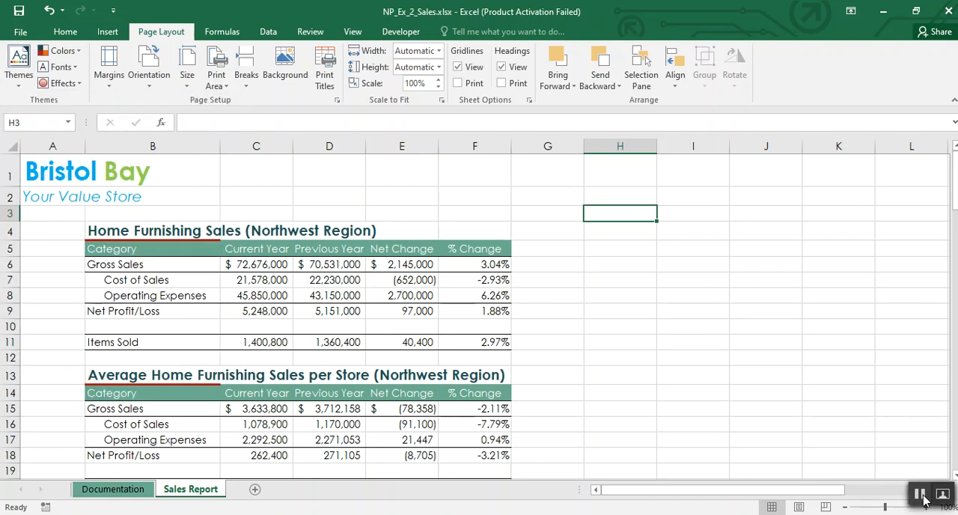
Step: Enter the range reference E6:F20 as a note in cell H4
left_click(617, 232)
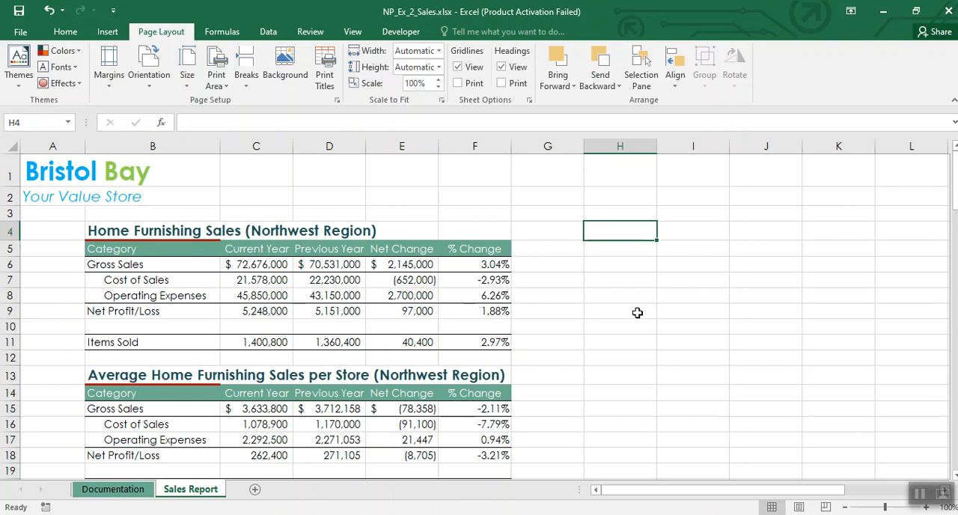
type("E")
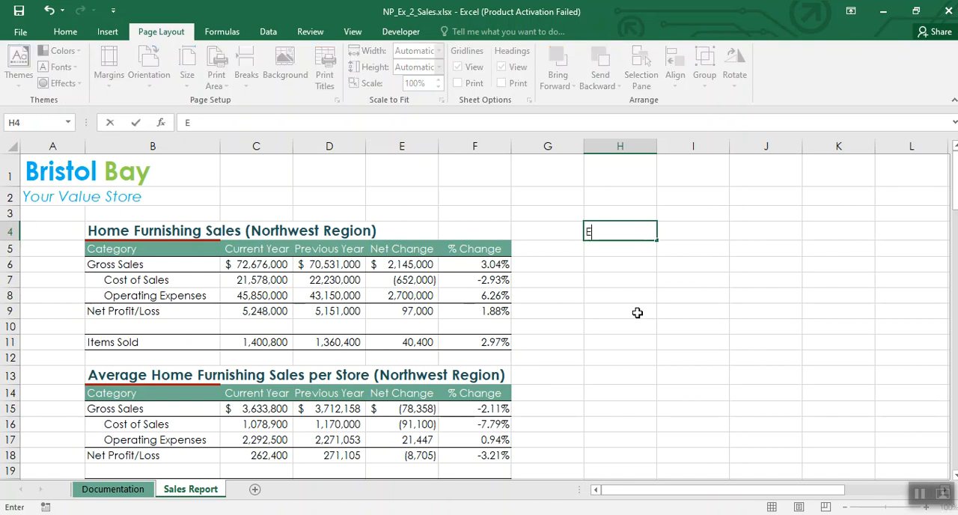
type("6:F20")
left_click(637, 312)
Step: Add a Less Than conditional format to E6:F20 that highlights values below 0 with Light Red Fill with Dark Red Text
left_click_drag(407, 265, 458, 382)
scroll(644, 343, "up", 2)
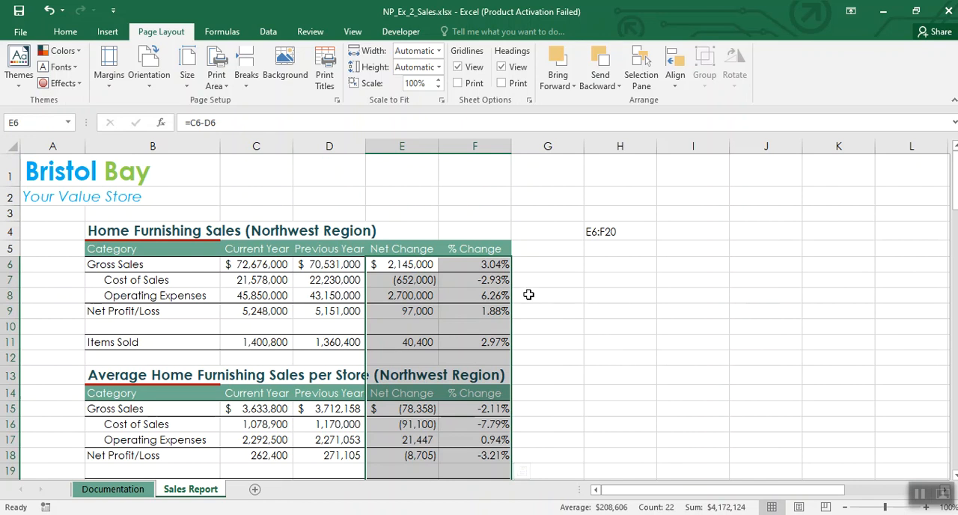
left_click(67, 34)
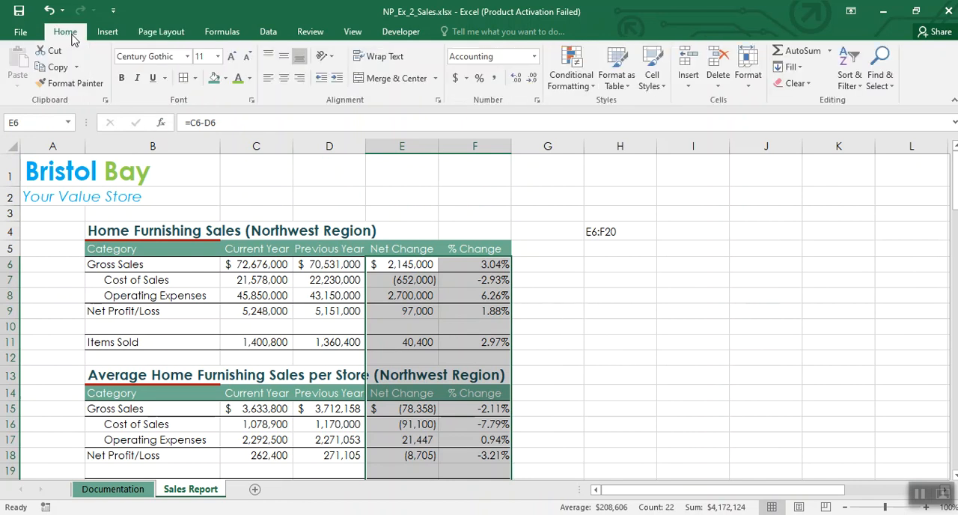
left_click(578, 85)
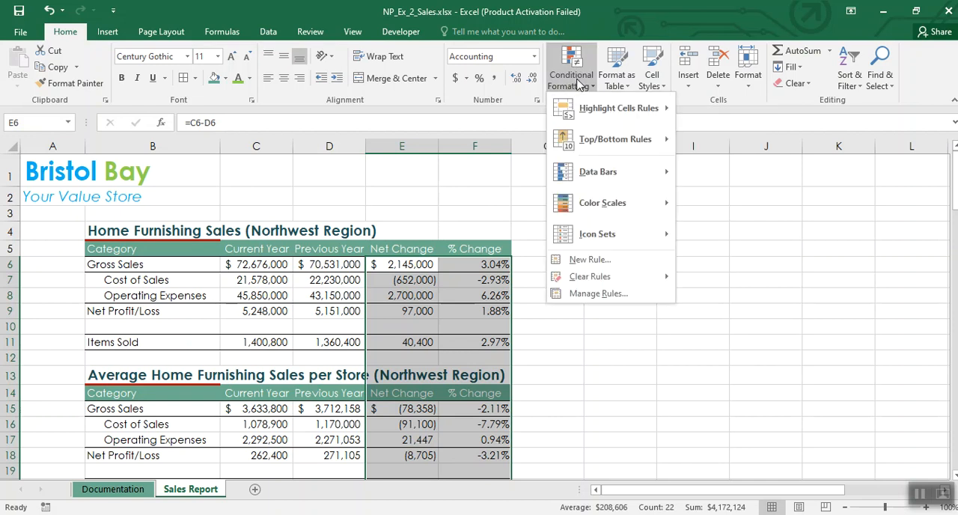
mouse_move(587, 112)
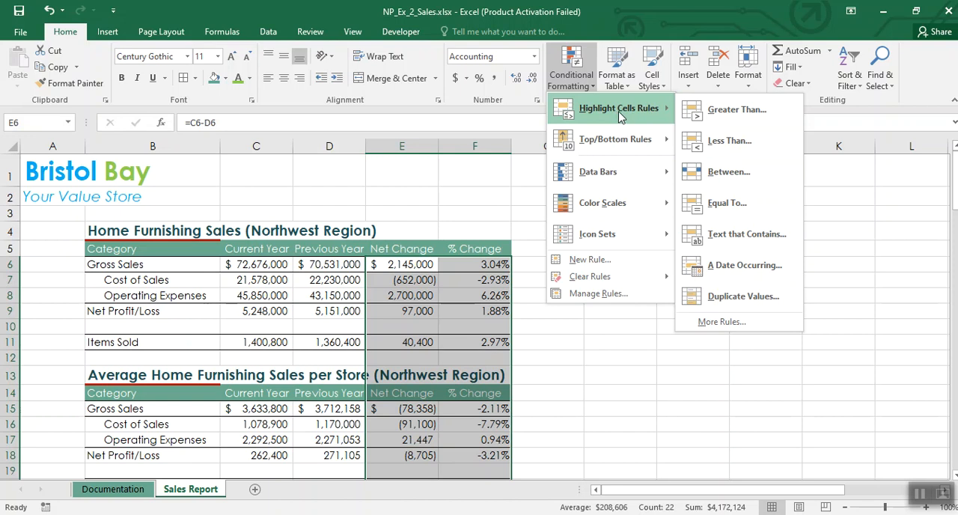
left_click(720, 140)
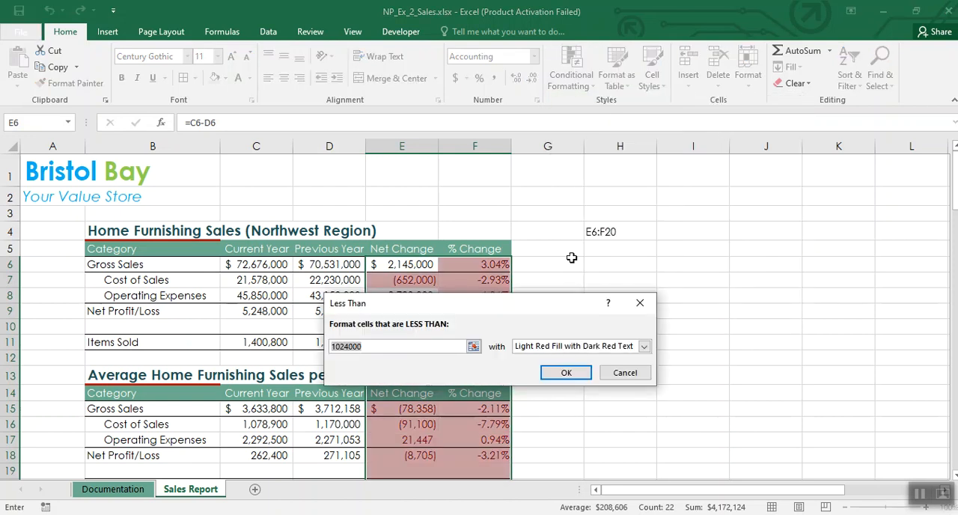
left_click_drag(524, 303, 565, 125)
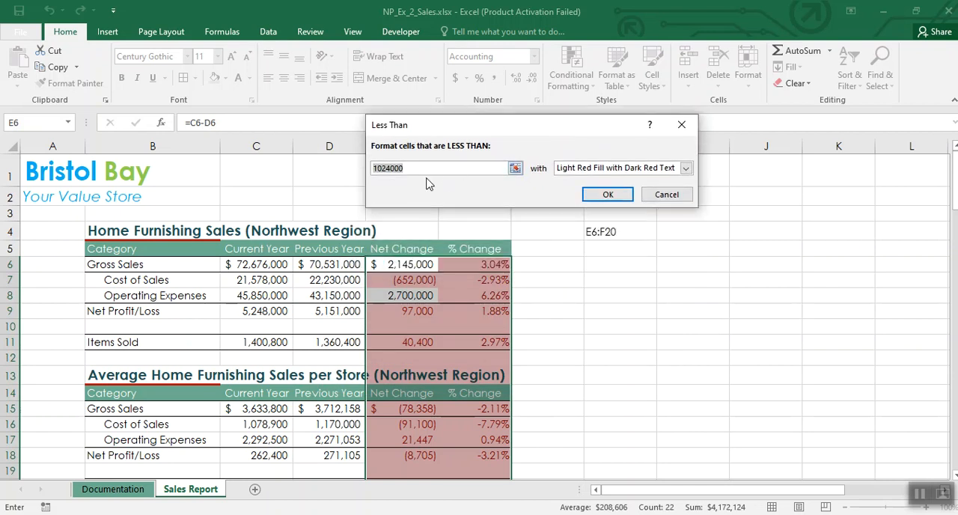
type("0")
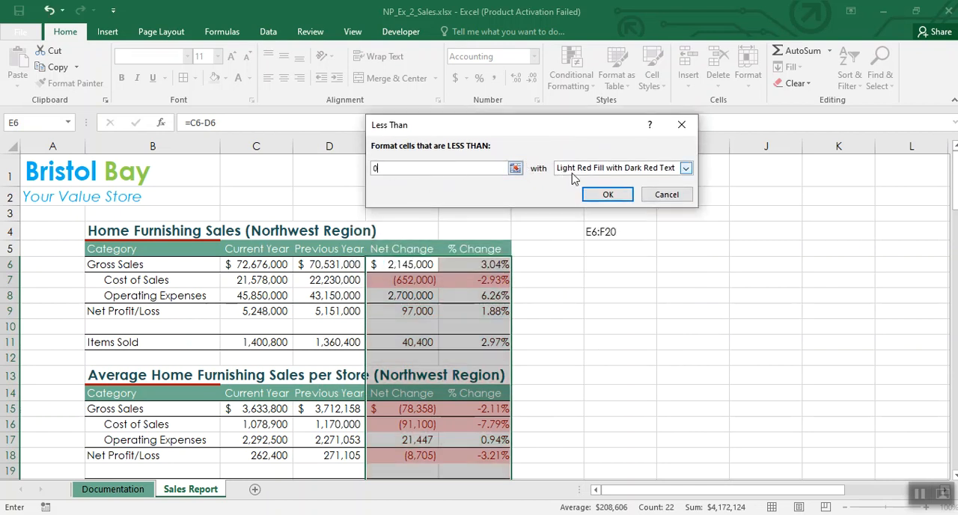
left_click(687, 170)
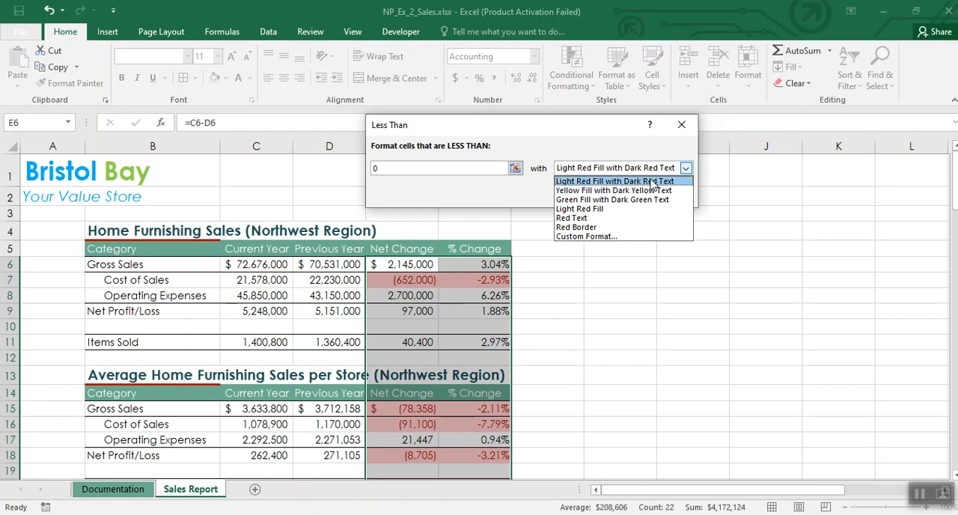
left_click(599, 182)
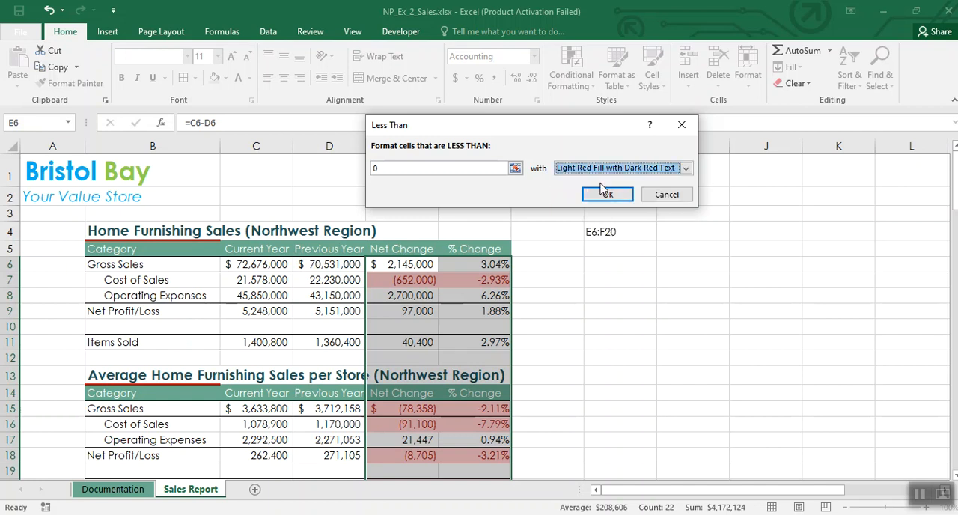
left_click(606, 194)
left_click(674, 285)
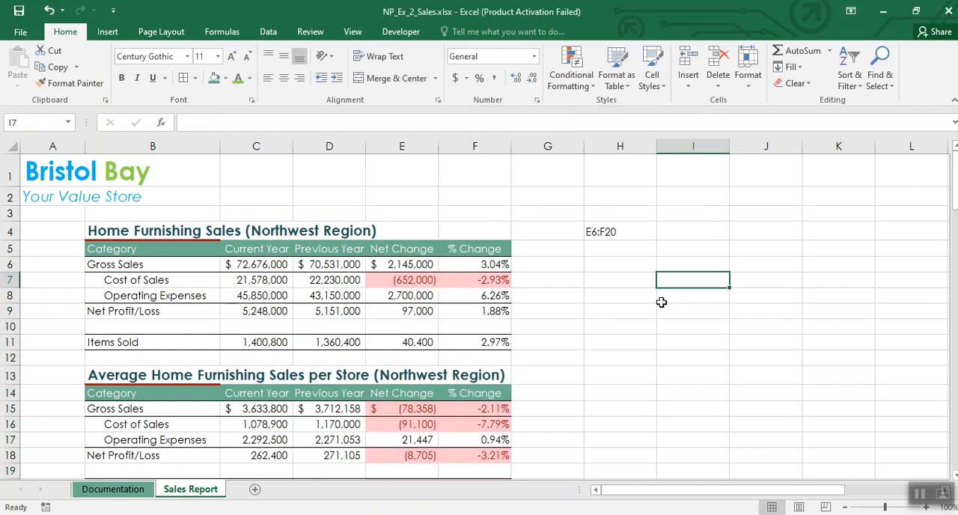
Step: Clear the range note from cell H4
left_click(602, 232)
key("Delete")
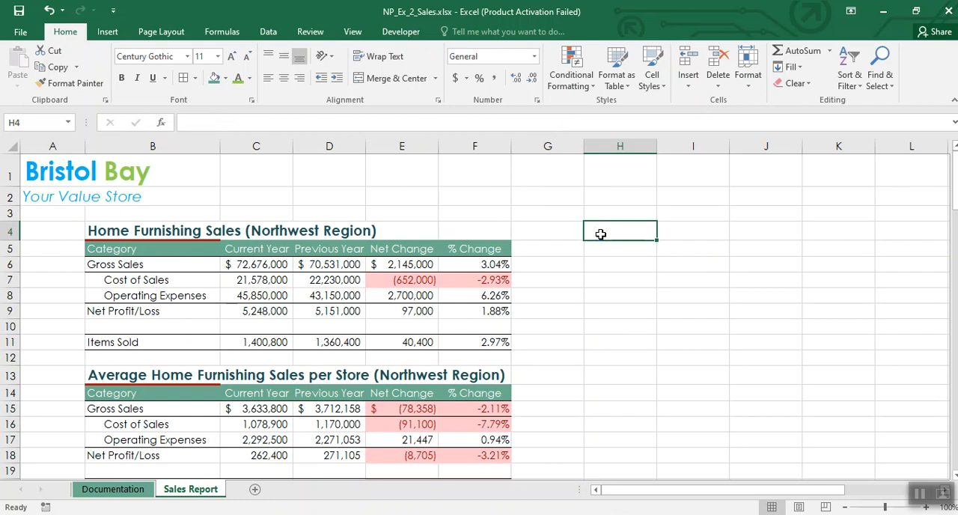
left_click(573, 312)
scroll(573, 315, "down", 1)
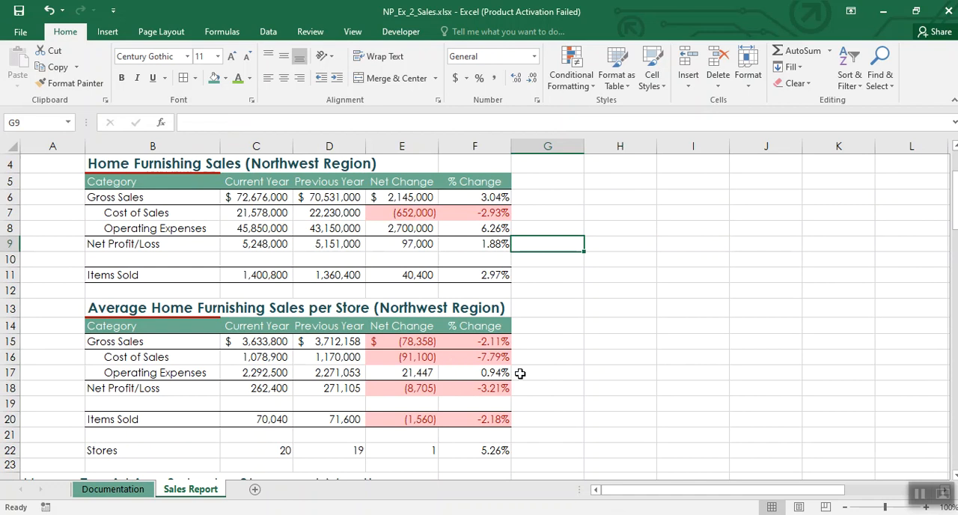
left_click(920, 497)
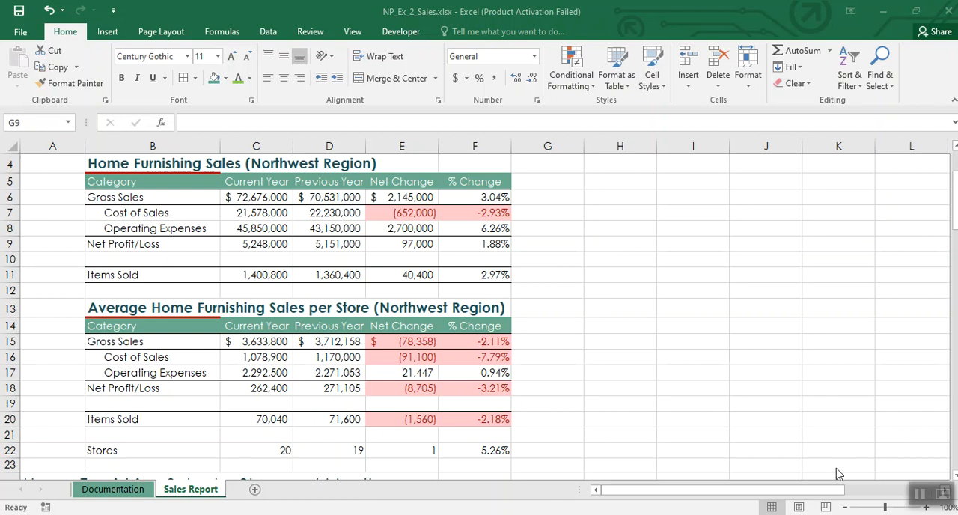
Step: Highlight the top 10% of the monthly store sales in C26:N45 with Green Fill with Dark Green Text
left_click(956, 211)
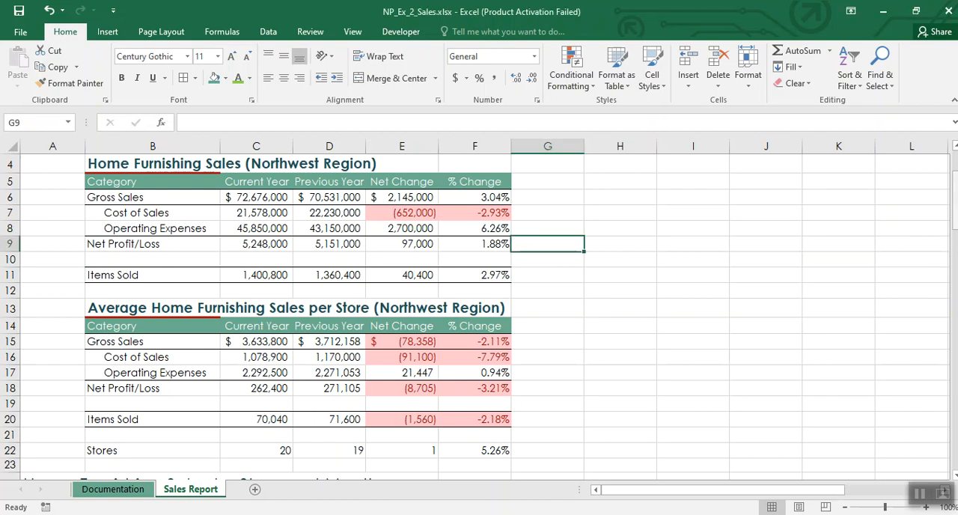
left_click(763, 244)
scroll(689, 299, "down", 4)
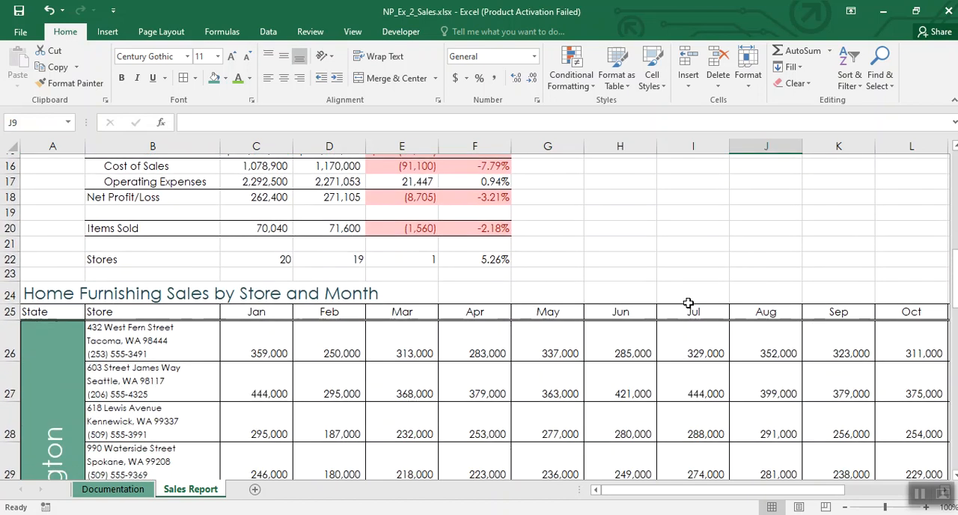
scroll(689, 303, "down", 2)
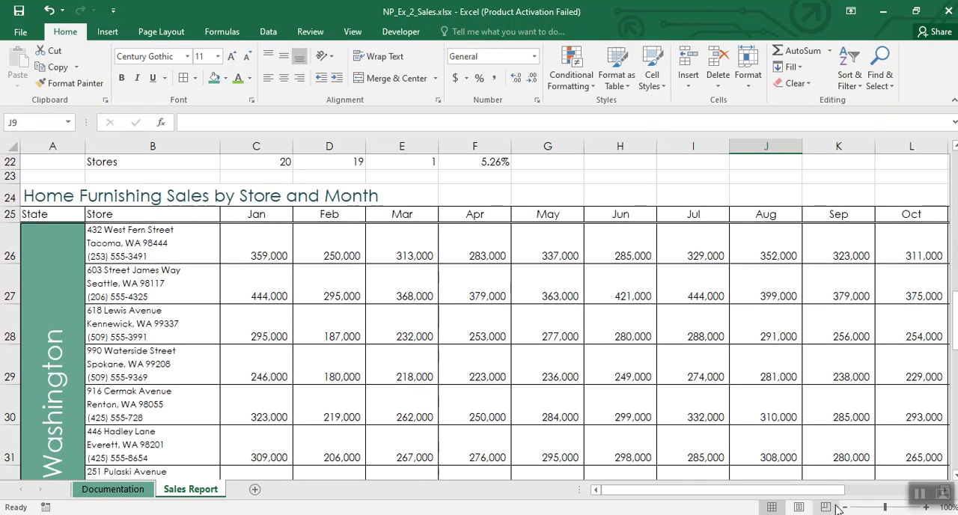
left_click(844, 508)
left_click(843, 507)
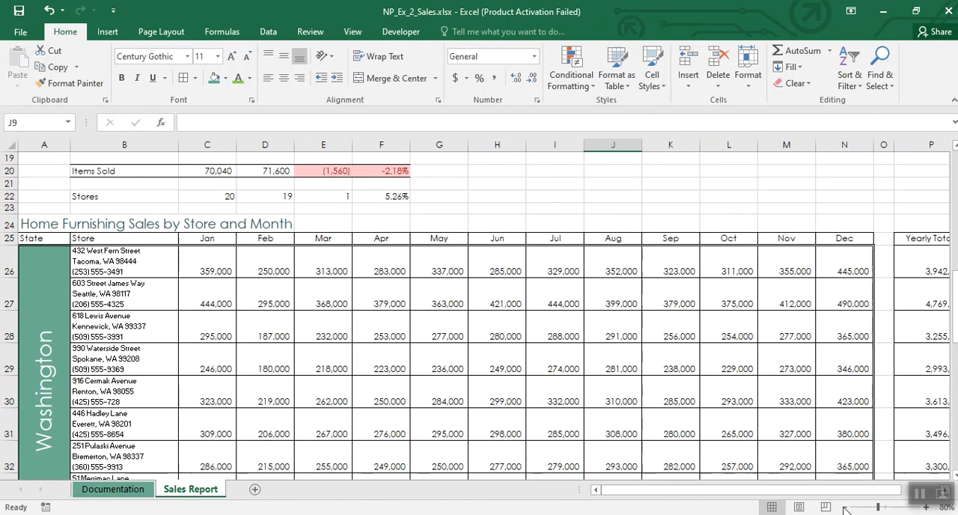
scroll(679, 328, "up", 1)
scroll(681, 327, "down", 2)
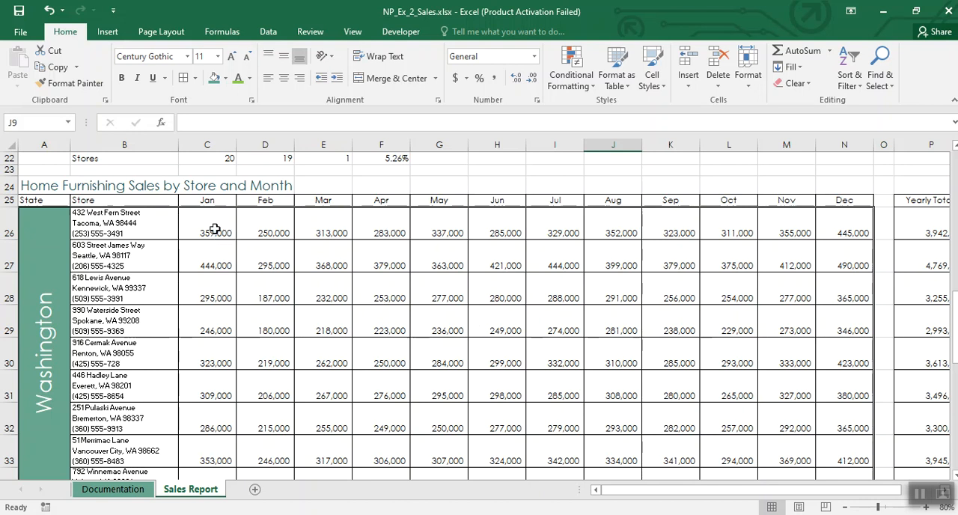
left_click_drag(212, 224, 829, 438)
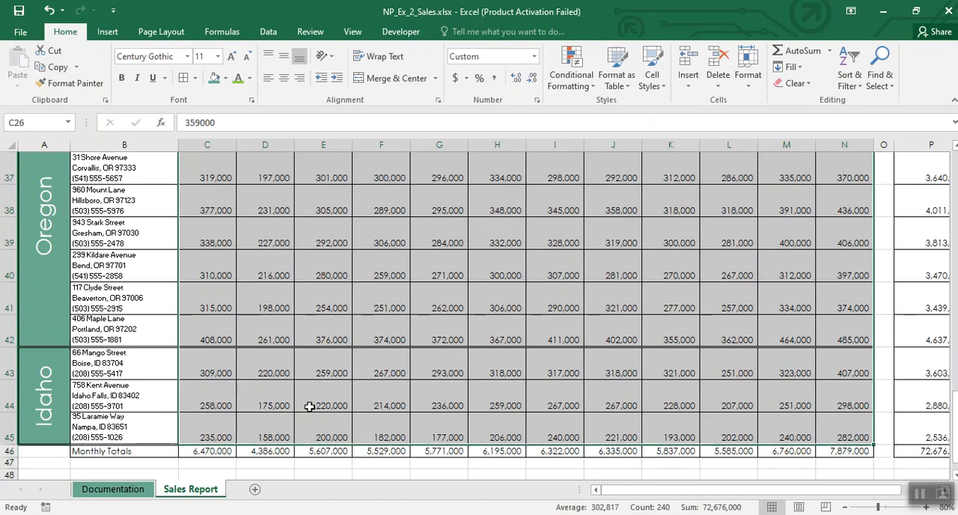
scroll(539, 373, "up", 3)
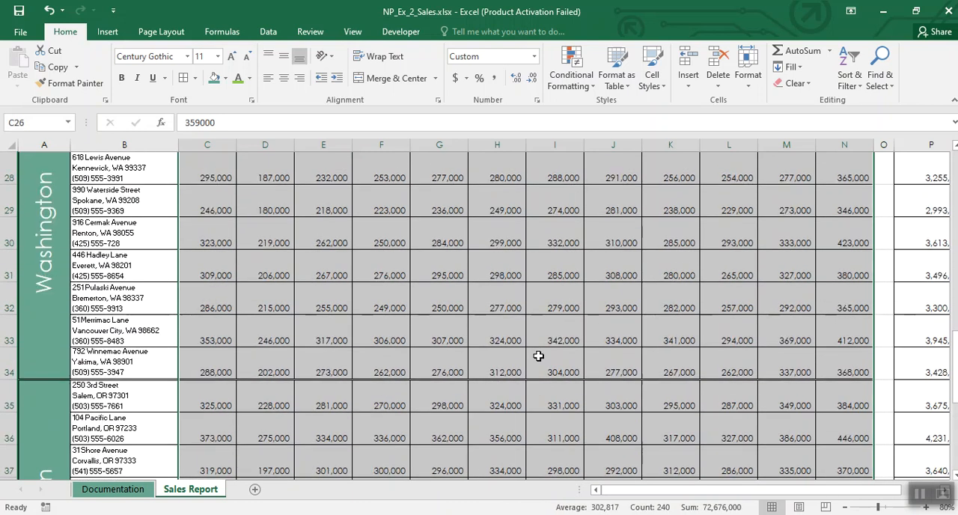
scroll(493, 343, "up", 1)
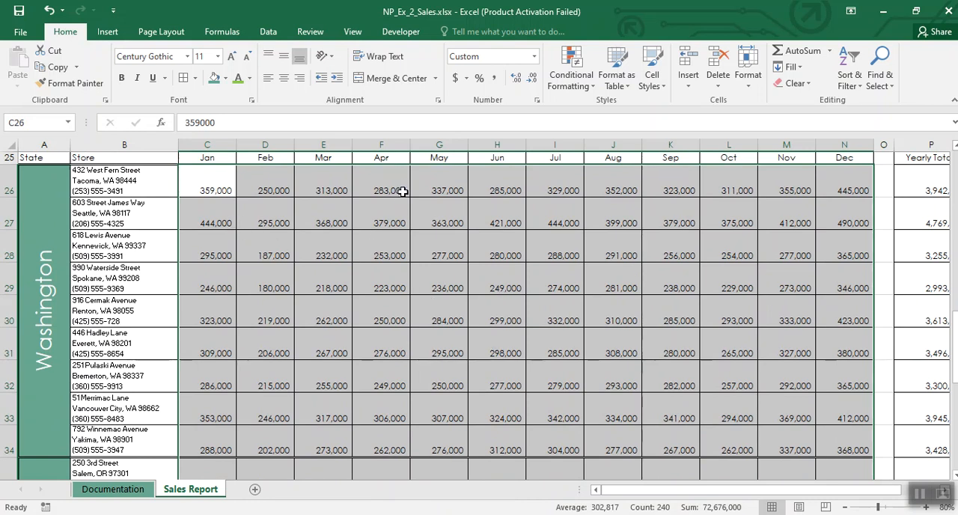
left_click(581, 88)
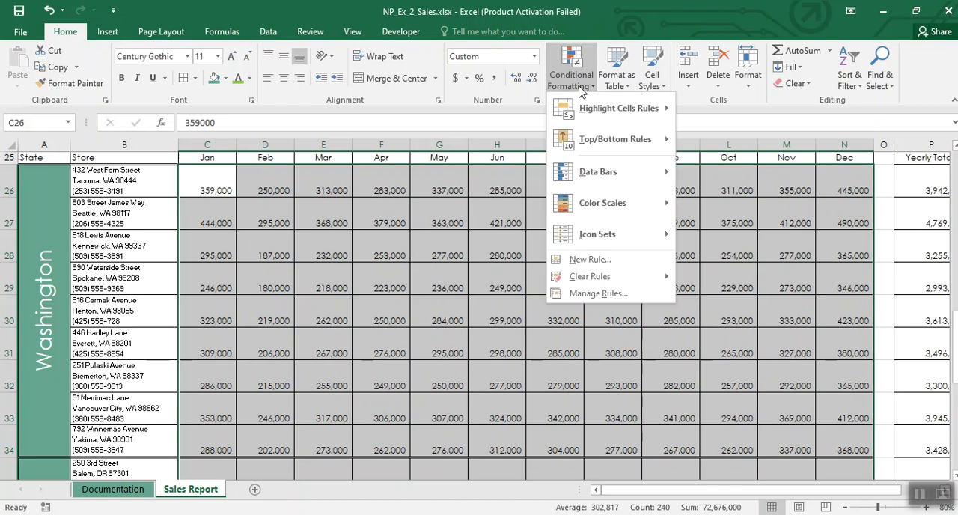
mouse_move(598, 141)
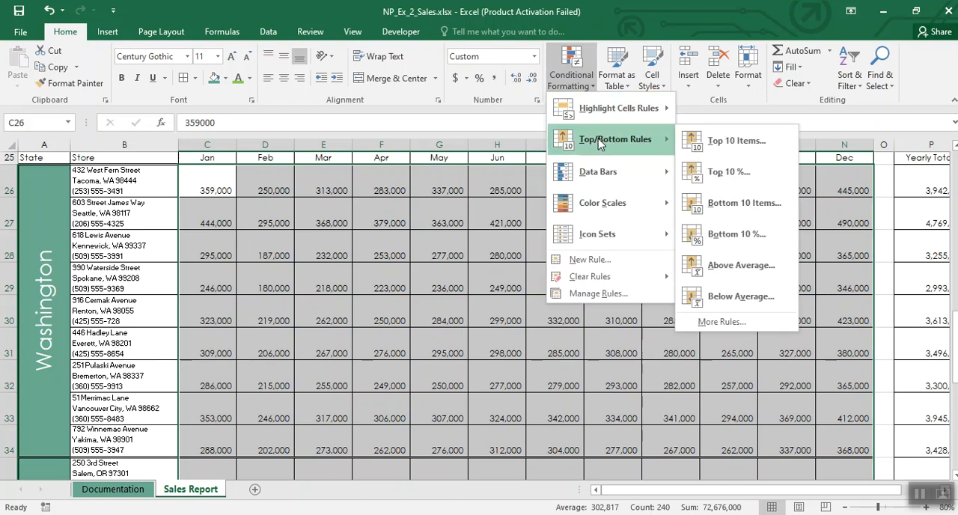
left_click(732, 172)
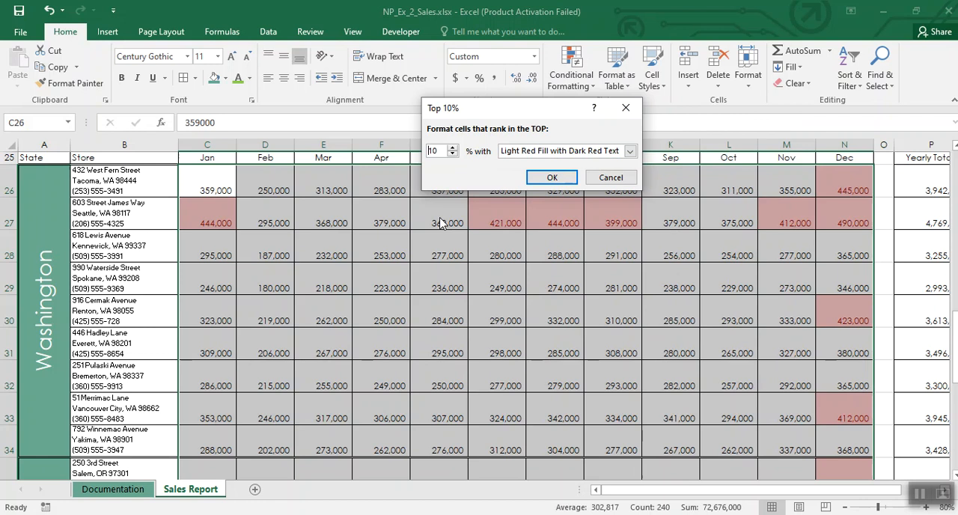
left_click(630, 152)
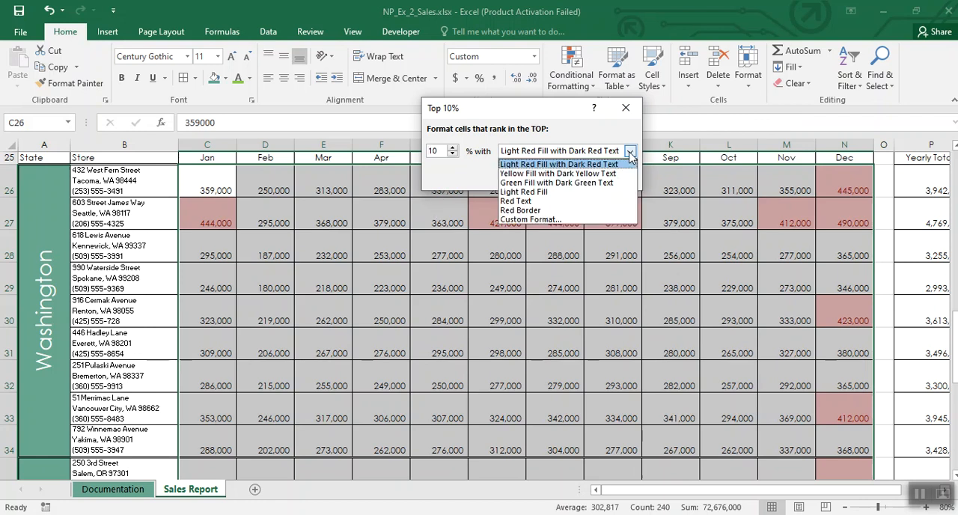
left_click(563, 185)
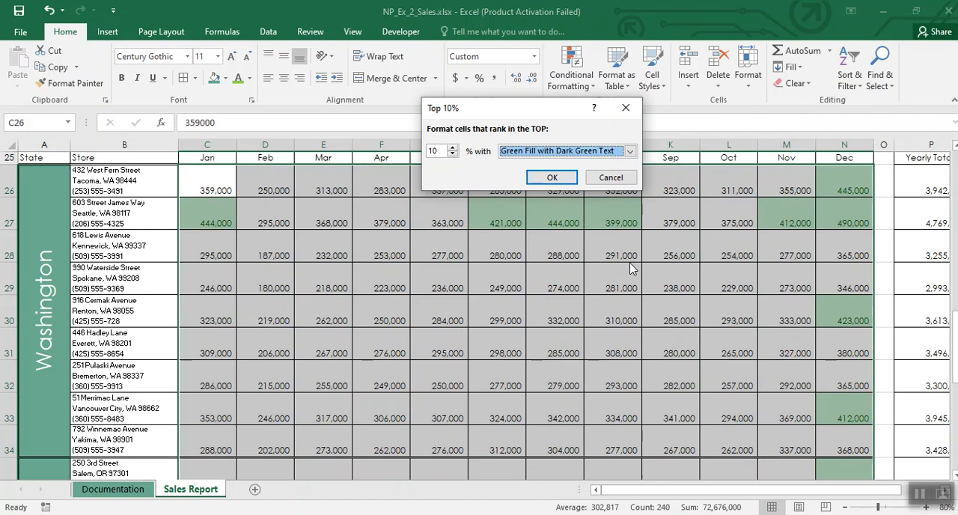
left_click(552, 177)
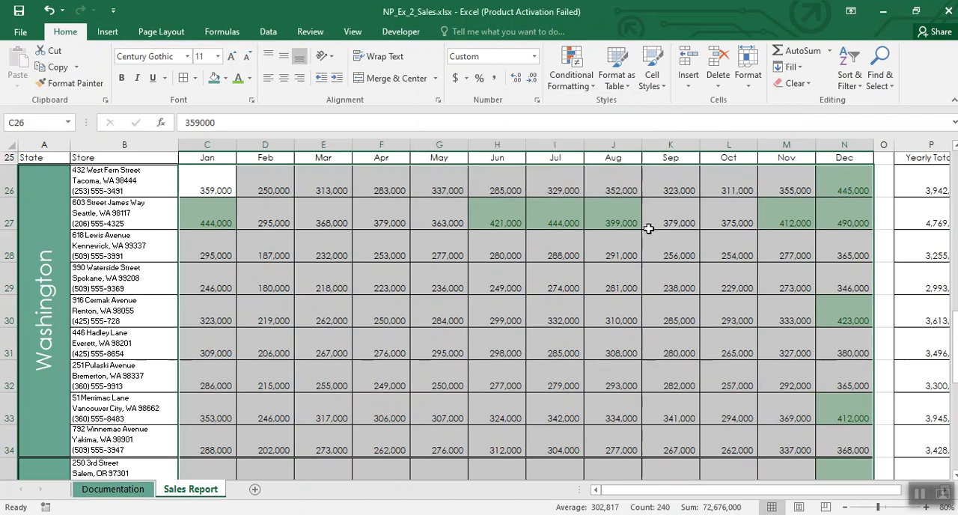
left_click(558, 275)
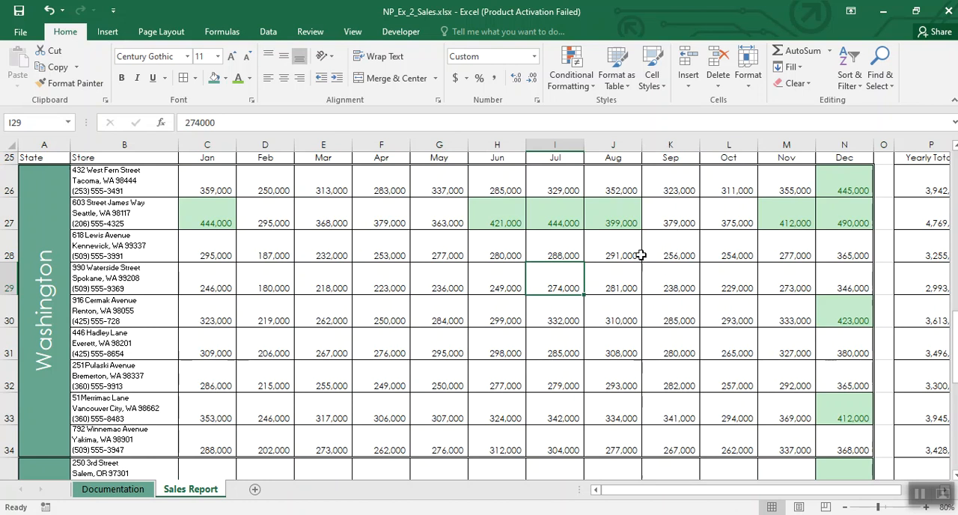
left_click(918, 495)
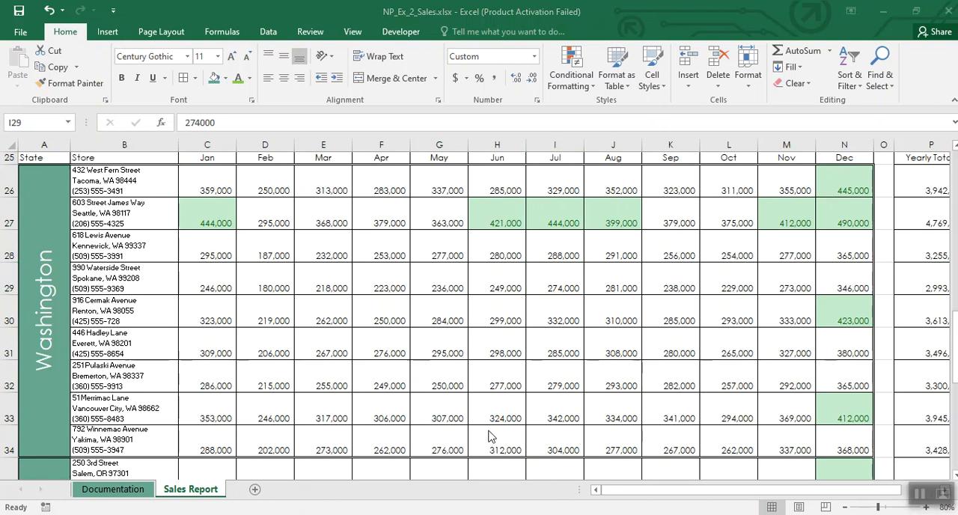
Step: Return to cell A1, view the Sales Report sheet in Page Layout view, and switch it to Page Break Preview
left_click(431, 382)
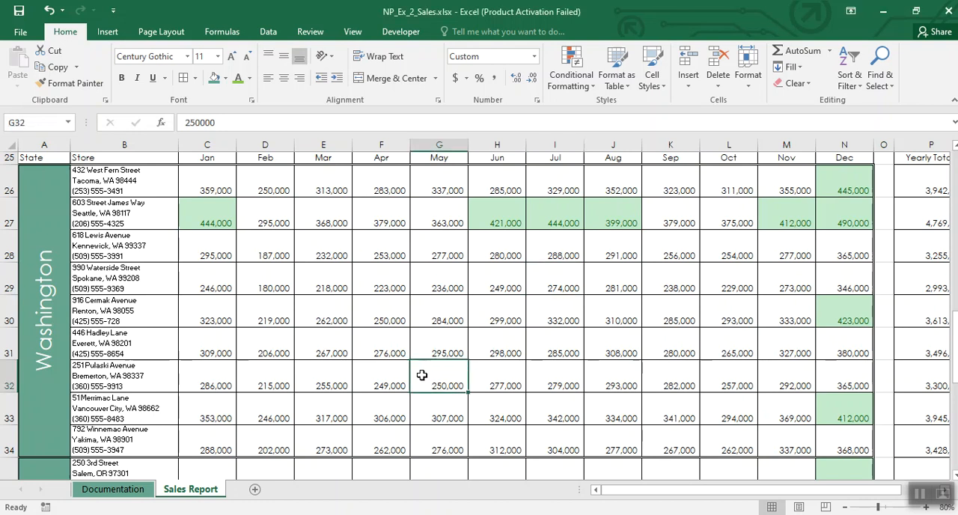
key("ctrl+Home")
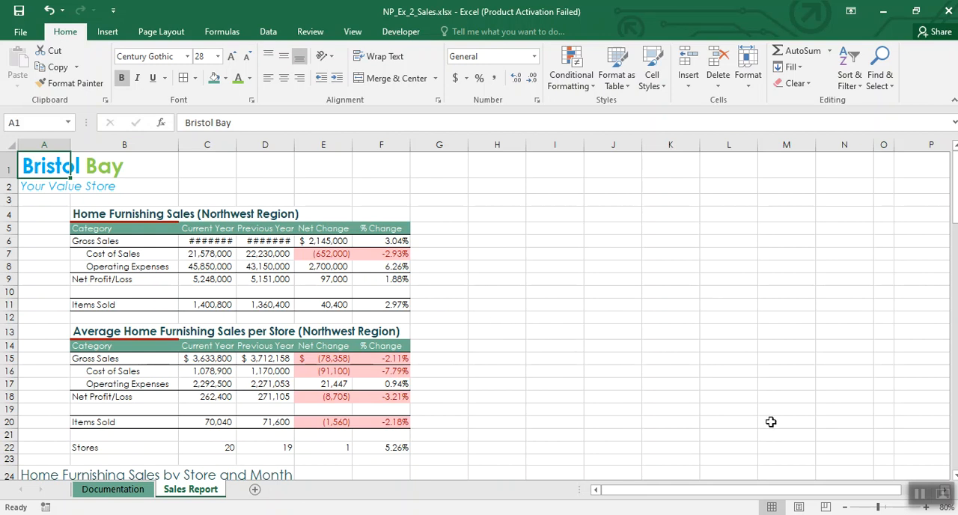
left_click(800, 507)
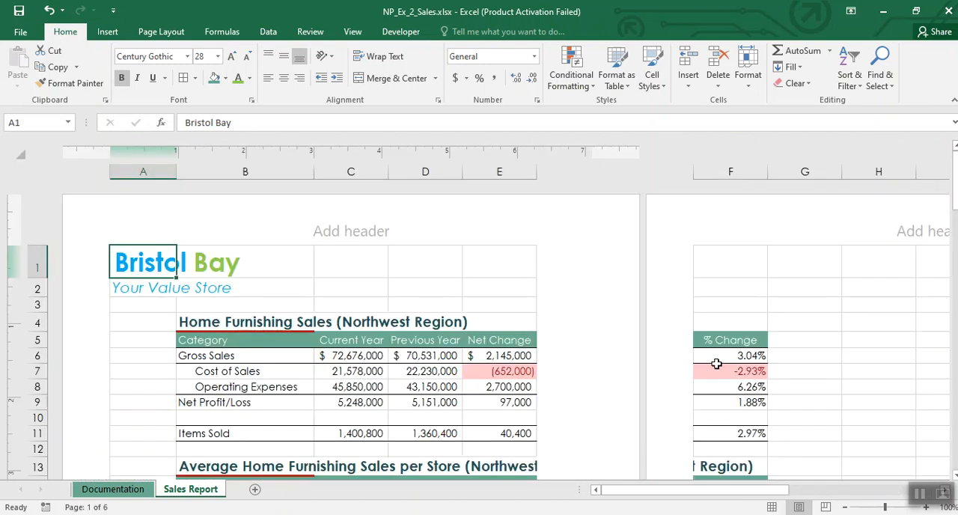
left_click(826, 507)
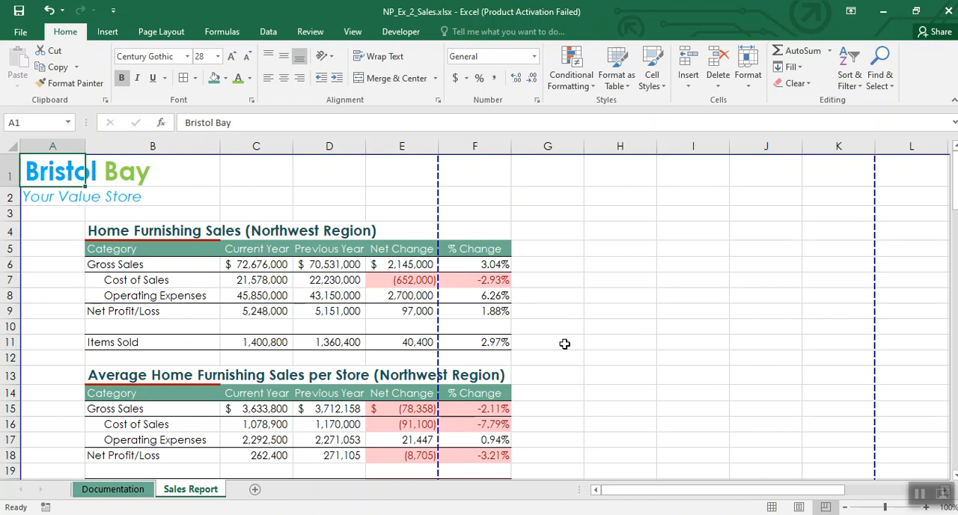
Step: Set the Sales Report printout to Landscape Orientation and scale it to Fit Sheet on One Page
left_click(23, 33)
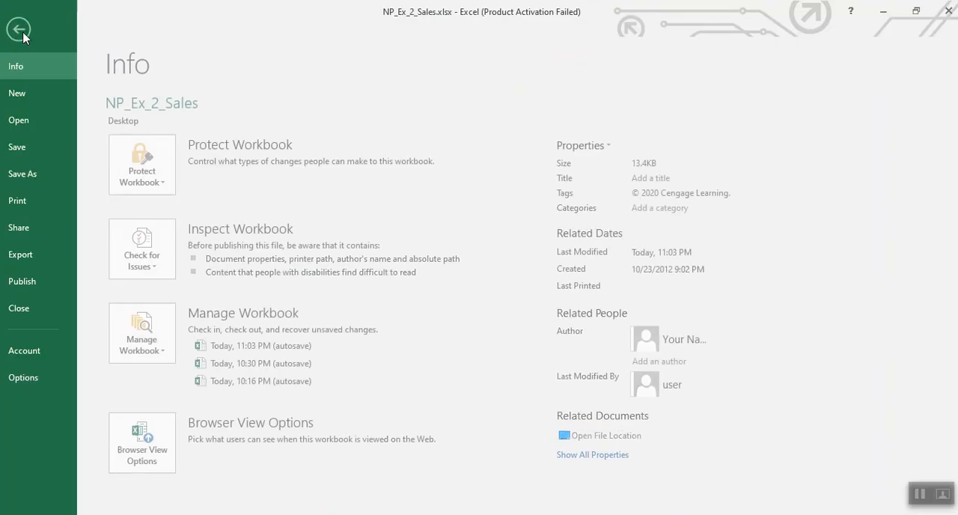
left_click(30, 200)
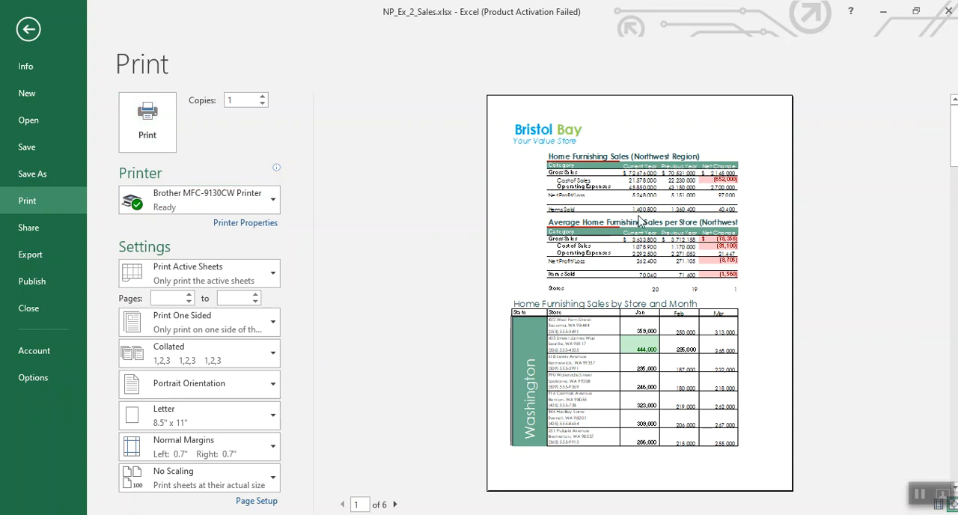
left_click(247, 388)
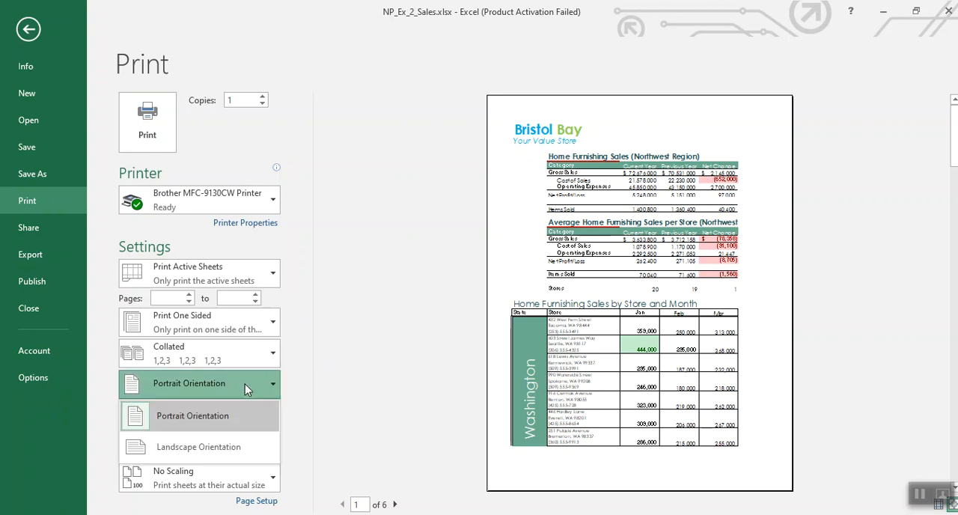
left_click(214, 442)
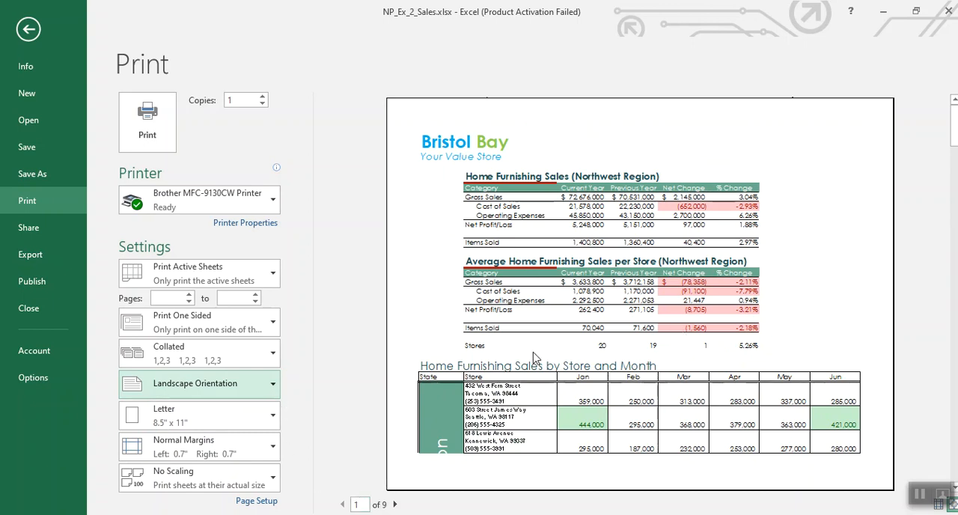
left_click(261, 476)
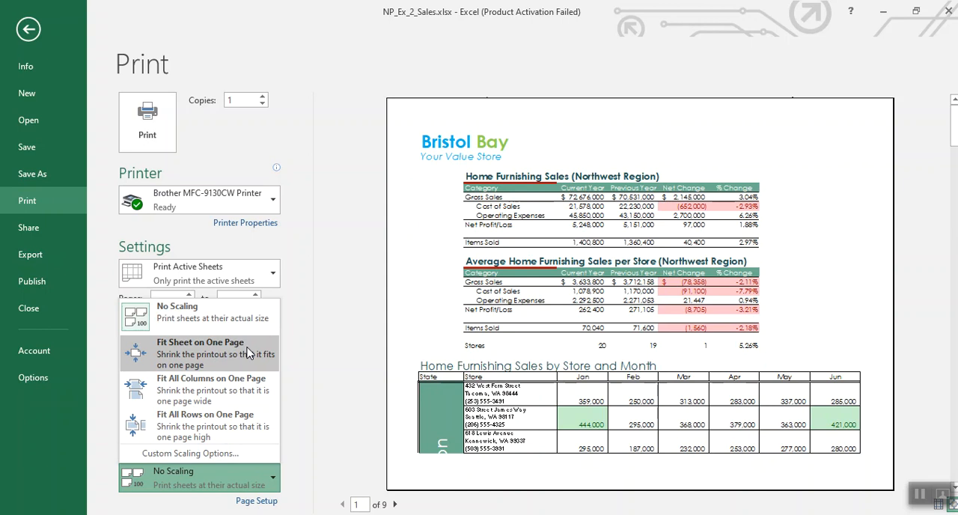
left_click(248, 353)
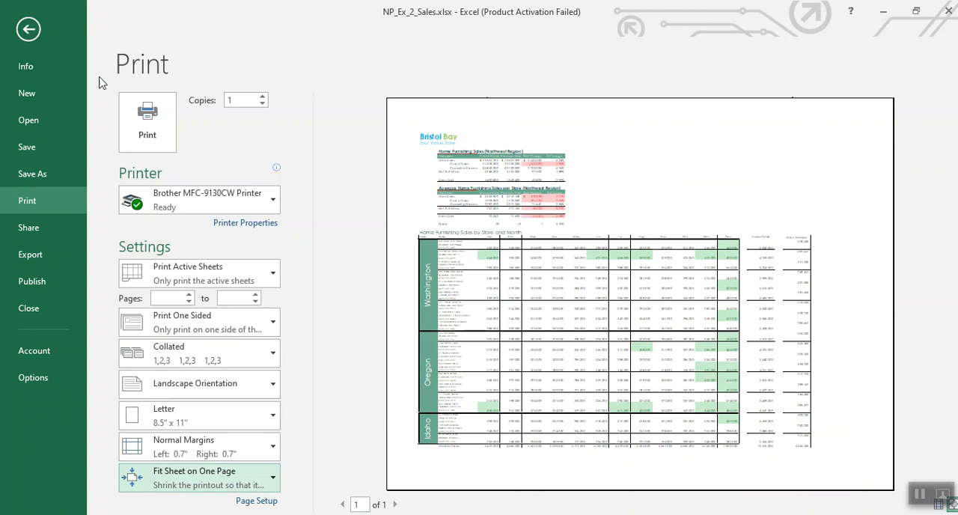
left_click(30, 29)
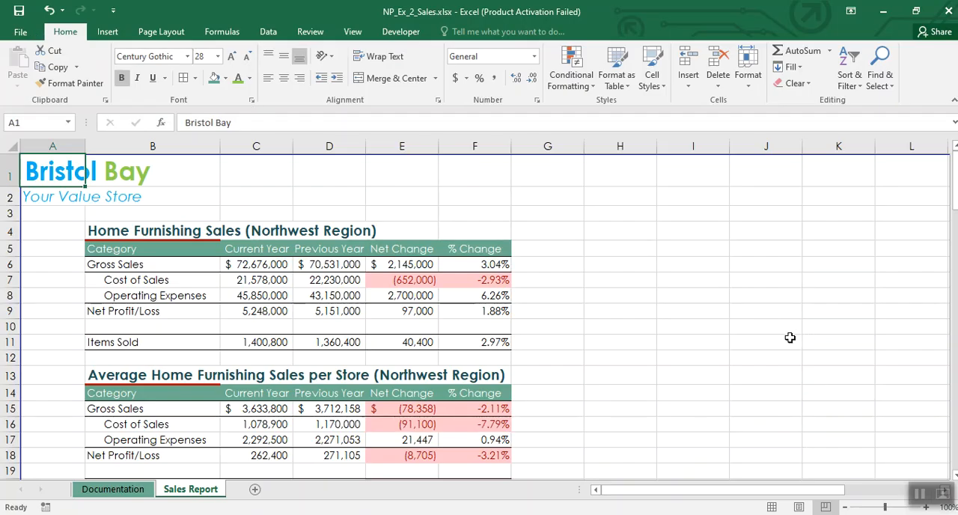
Step: Compare Normal view with Page Break Preview and leave the Sales Report sheet in Normal view
left_click(772, 508)
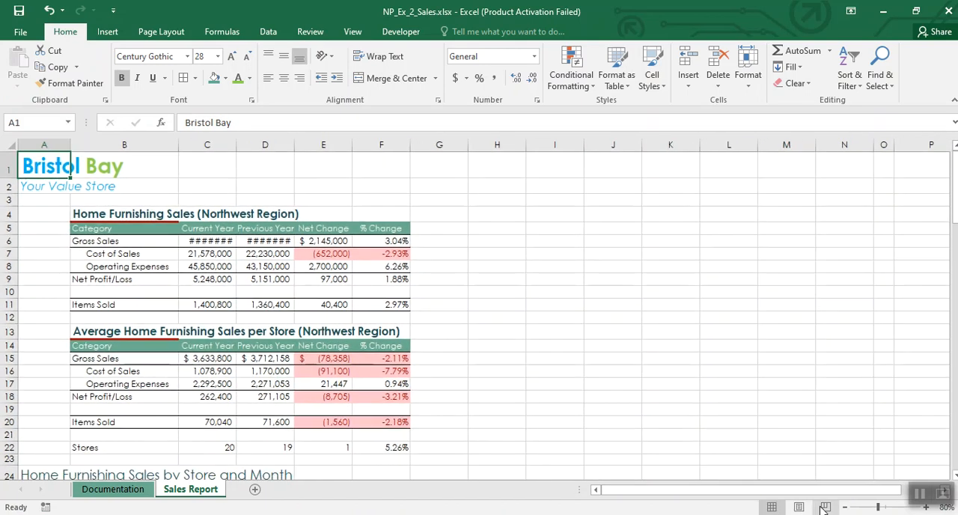
left_click(825, 508)
left_click(772, 508)
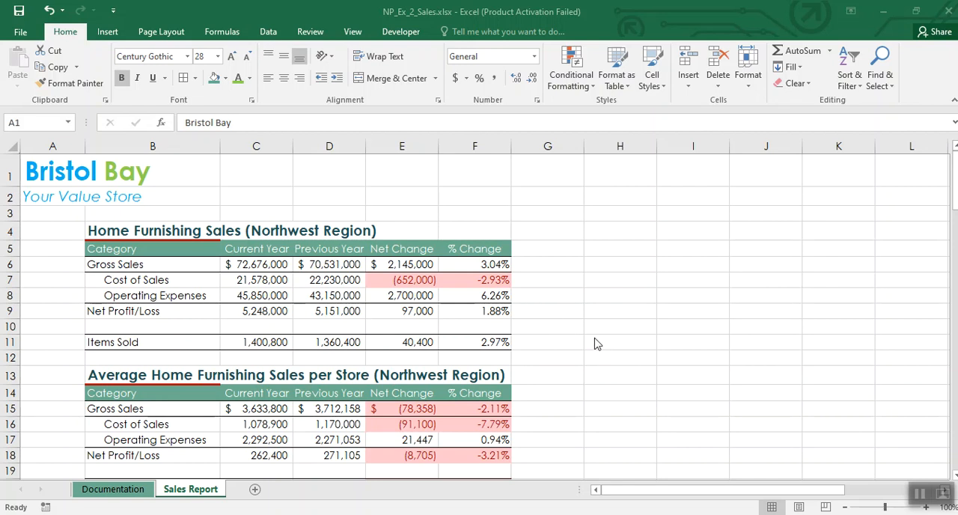
Step: Create a custom page header with the file name in the left section and the date in the right section
left_click(161, 32)
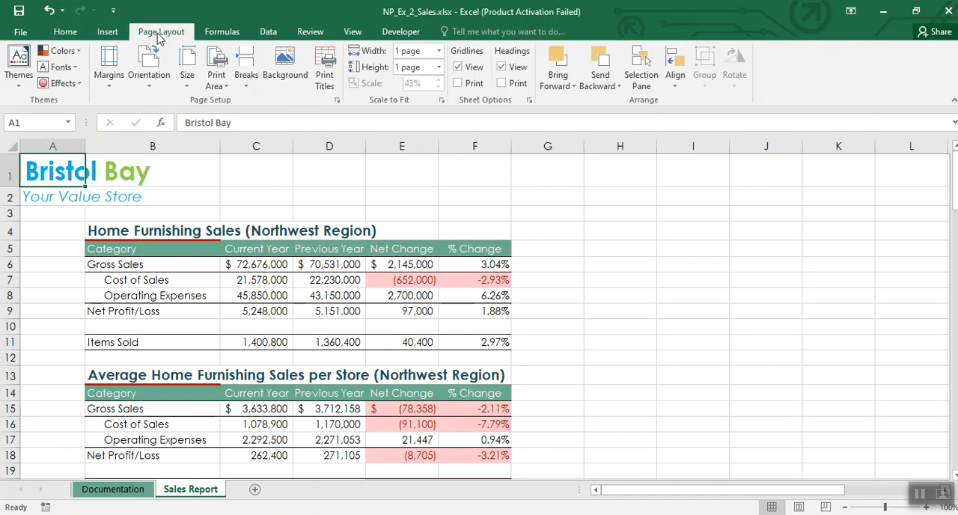
left_click(338, 101)
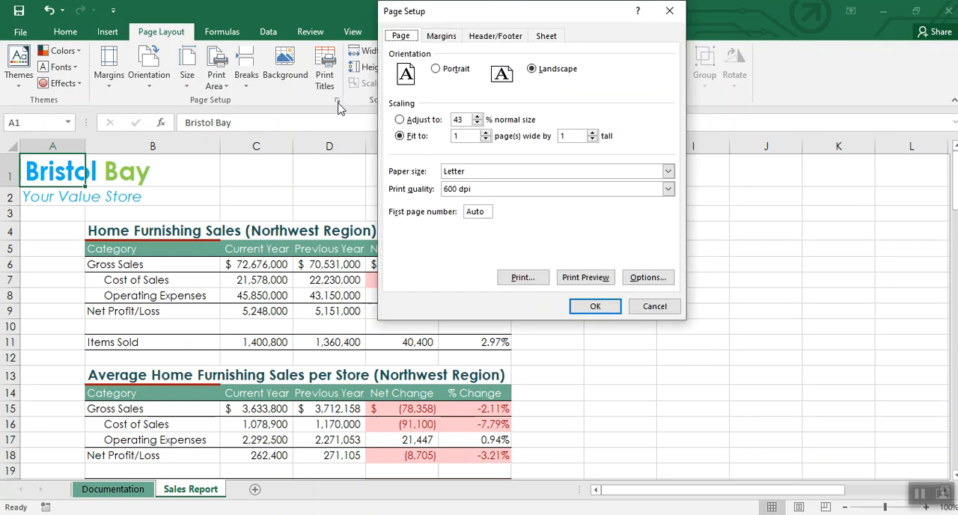
left_click_drag(537, 19, 501, 143)
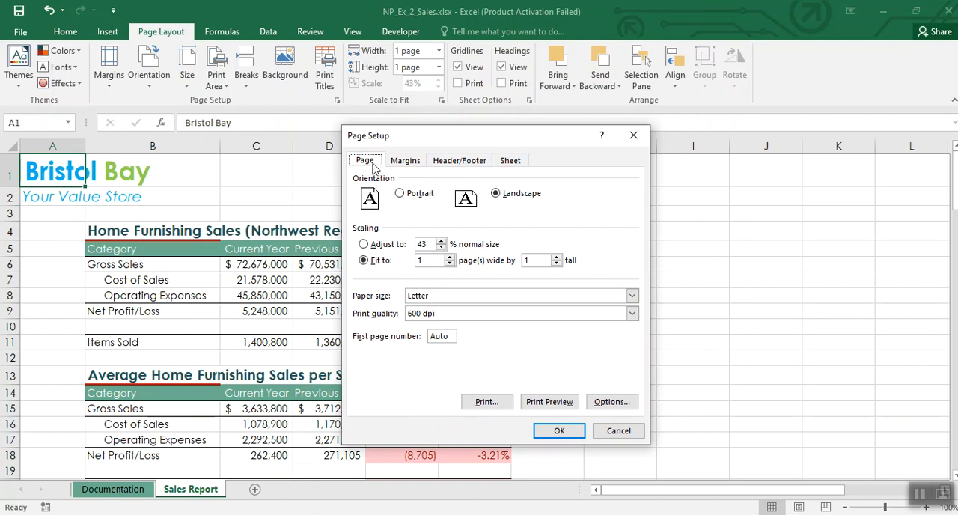
left_click(454, 165)
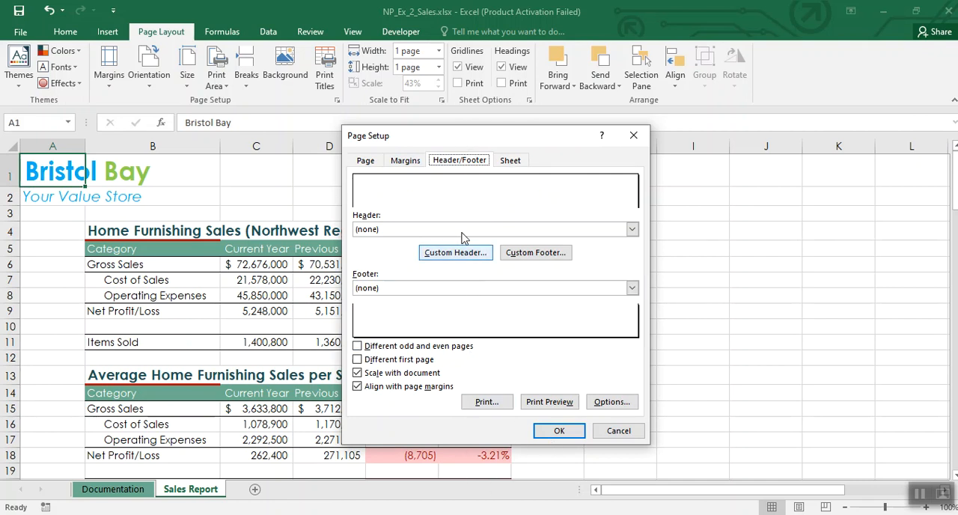
left_click(463, 257)
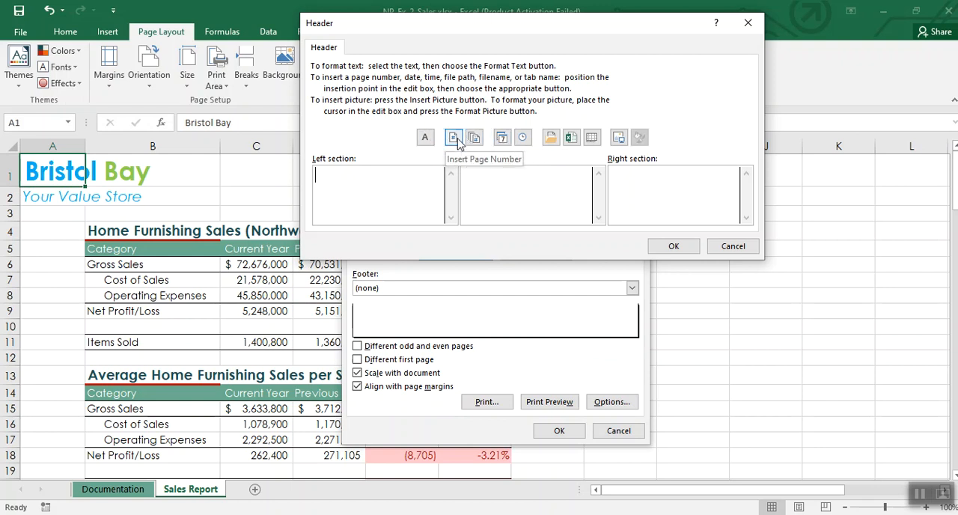
left_click(569, 137)
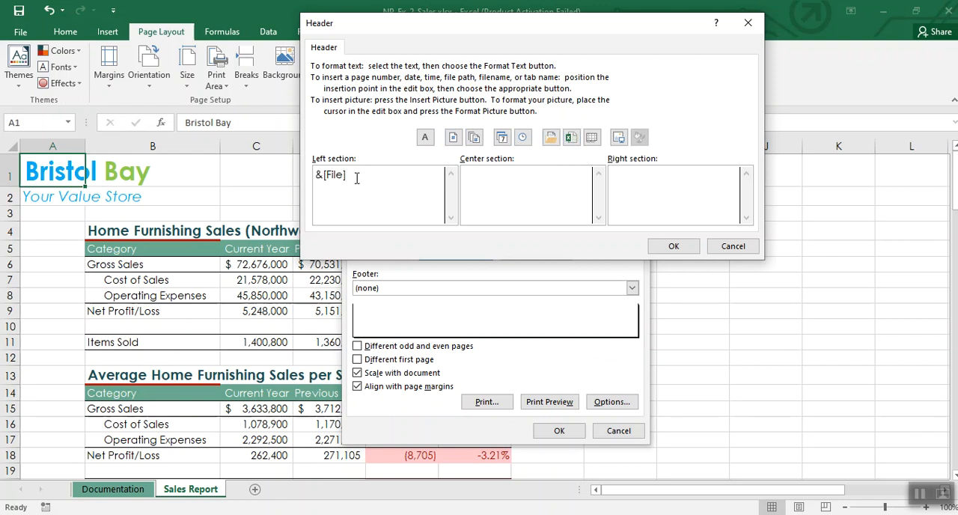
left_click(669, 181)
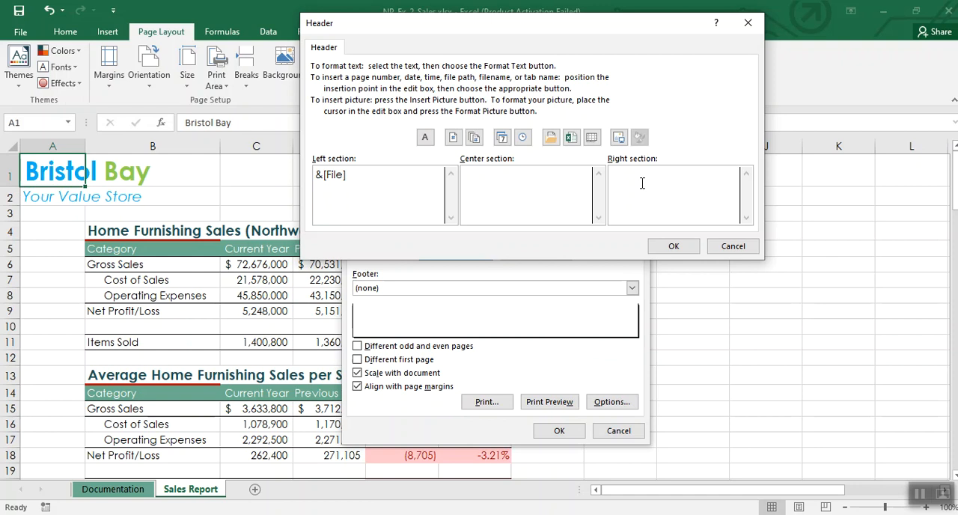
left_click(501, 138)
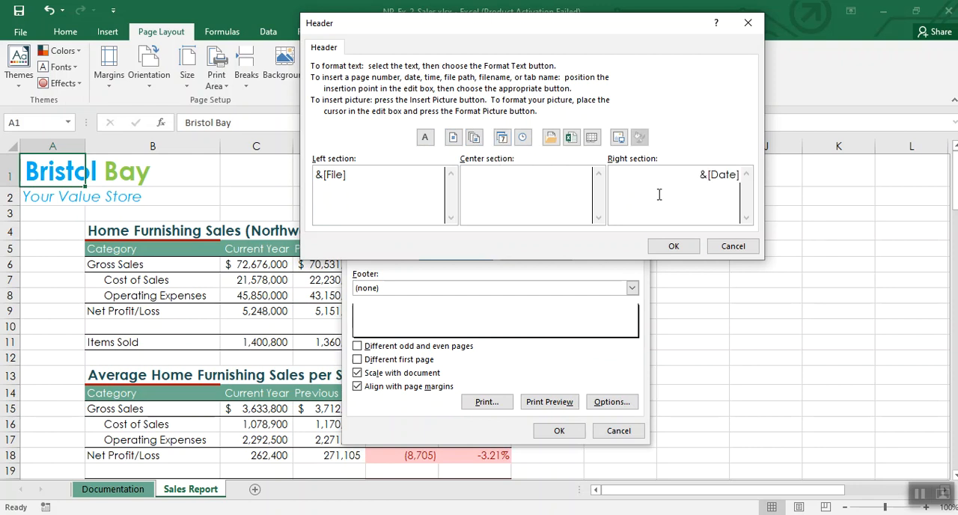
left_click(674, 246)
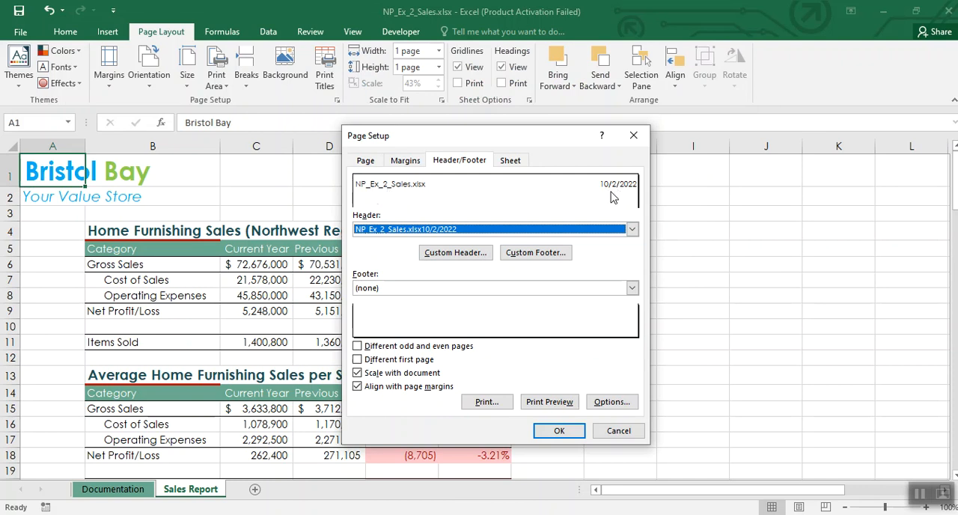
Step: Create a custom footer with the time in the left section and the author's full name in the right section, and apply the page setup
left_click(545, 253)
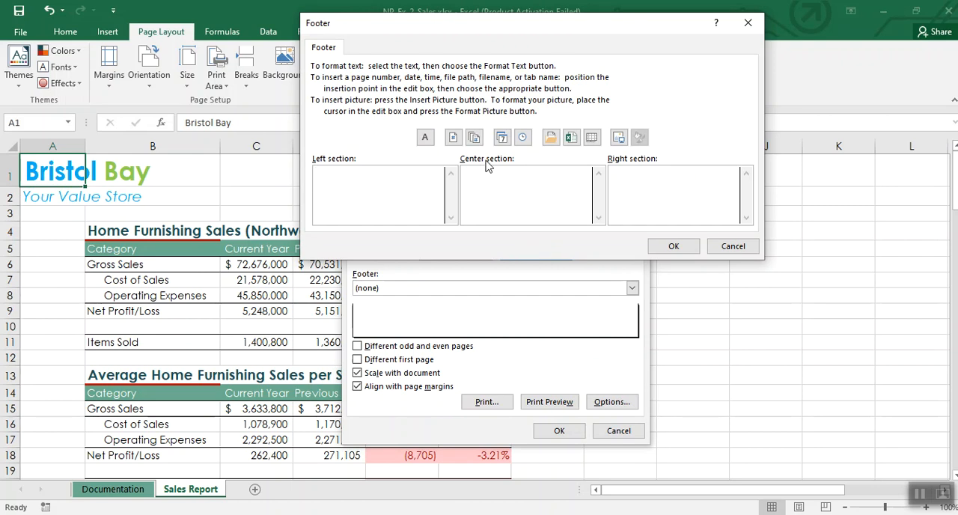
left_click(523, 137)
left_click(665, 183)
type("Tariq Khan")
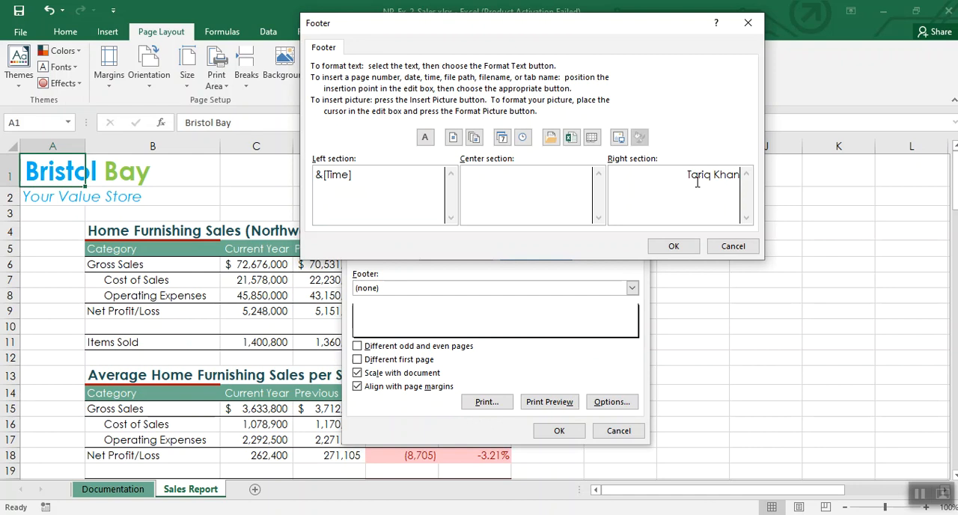
left_click(673, 246)
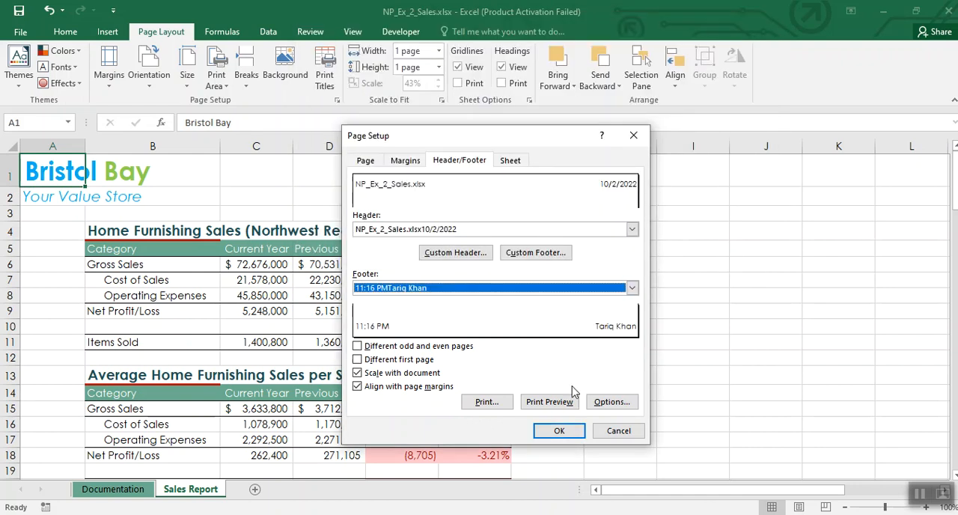
left_click(554, 430)
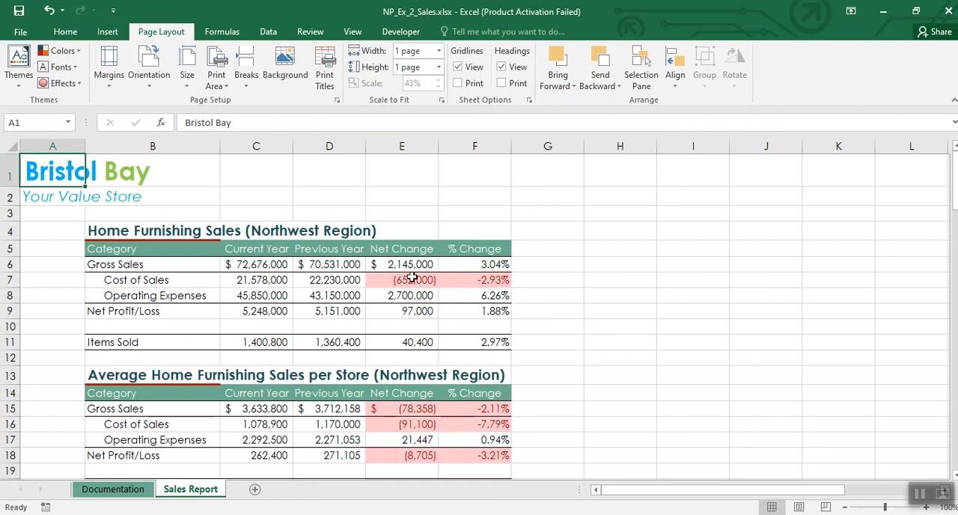
Step: Check the header and footer of Sales Report in the print preview and return to the worksheet
left_click(15, 34)
left_click(34, 201)
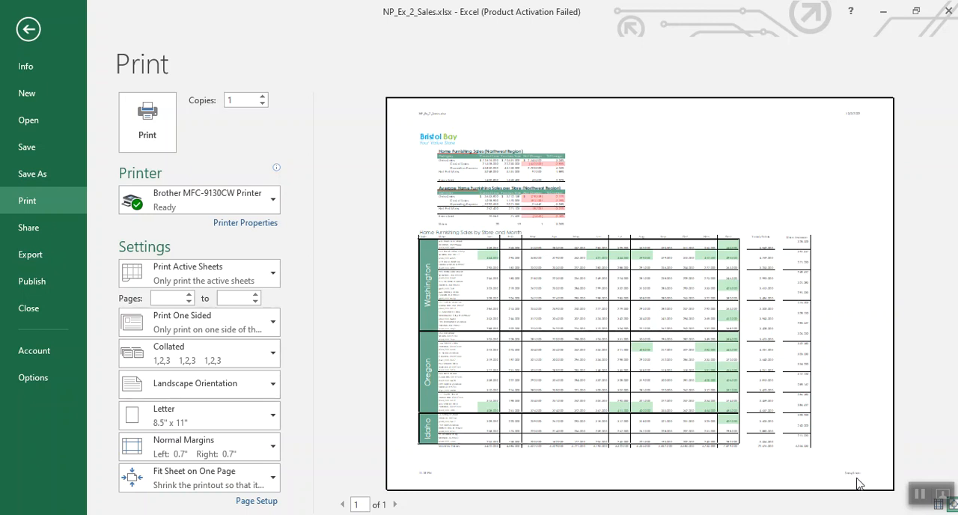
left_click(34, 34)
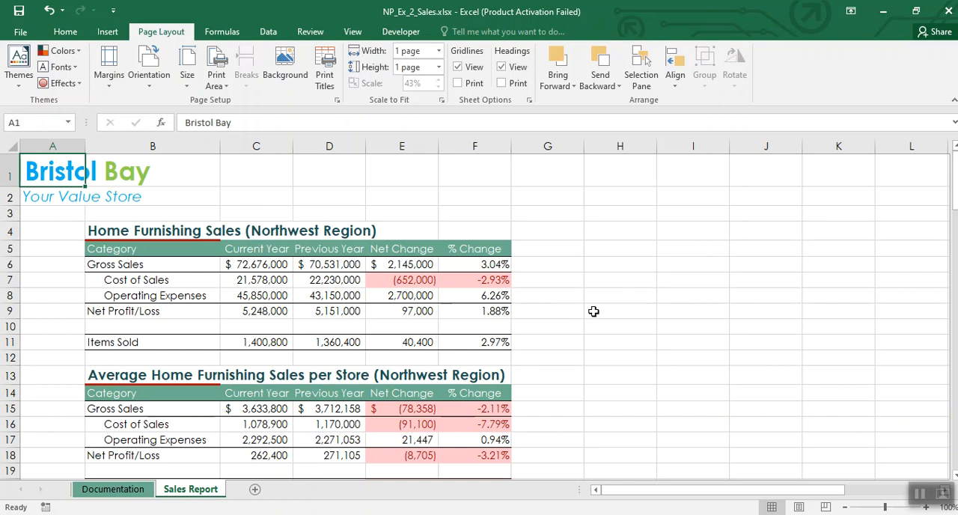
scroll(599, 316, "down", 1)
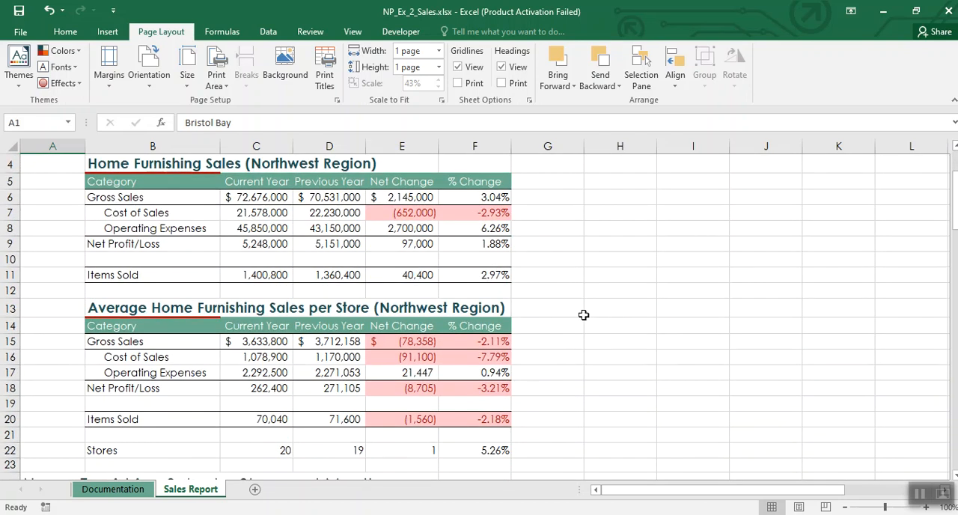
scroll(650, 318, "up", 1)
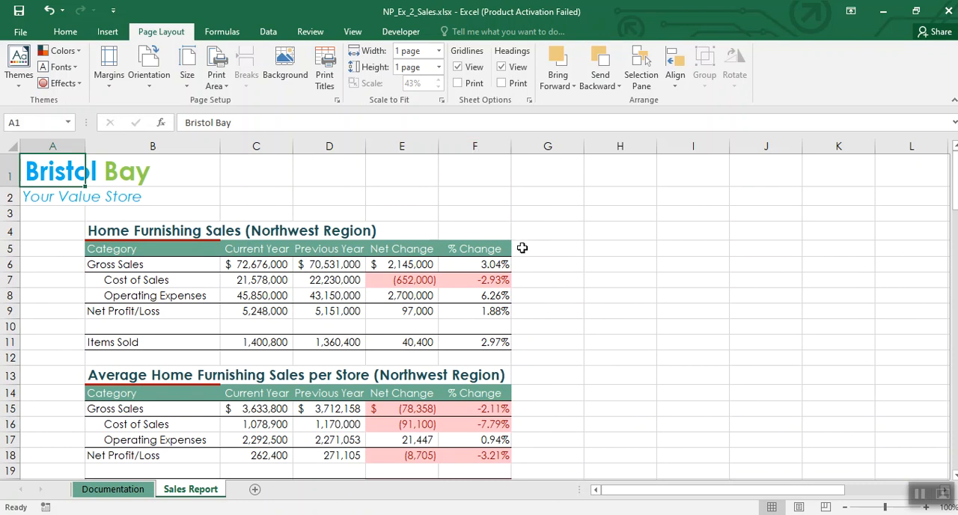
Step: Display the formulas in the Sales Report cells, review them, and switch back to showing the calculated values
left_click(643, 263)
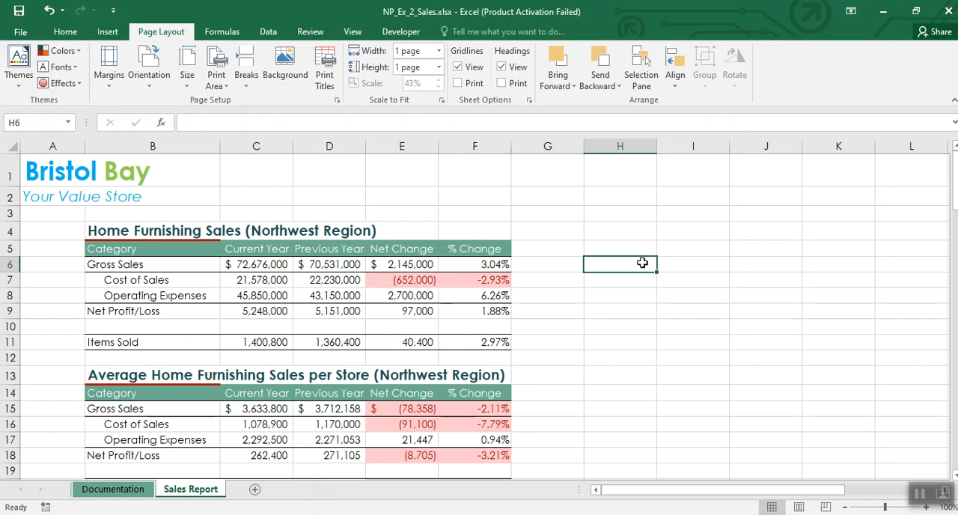
key("ctrl+grave")
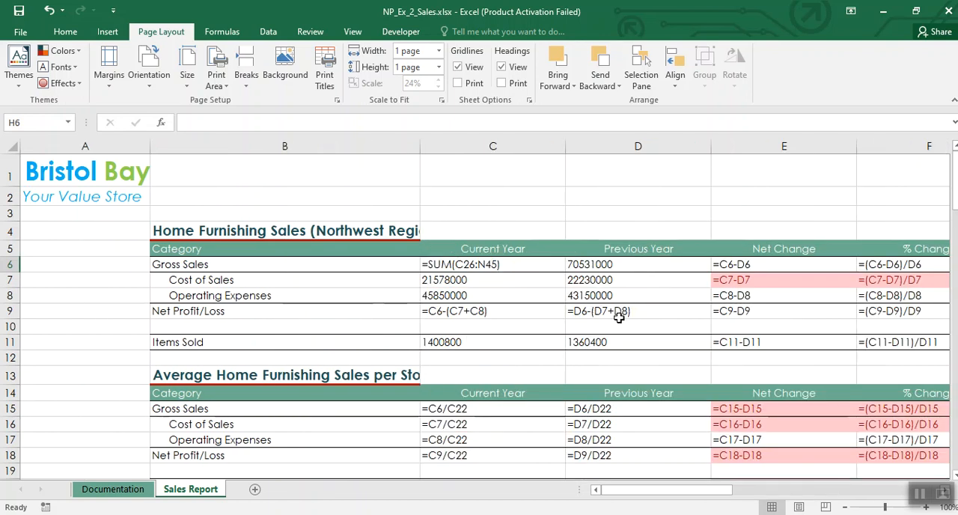
left_click(844, 508)
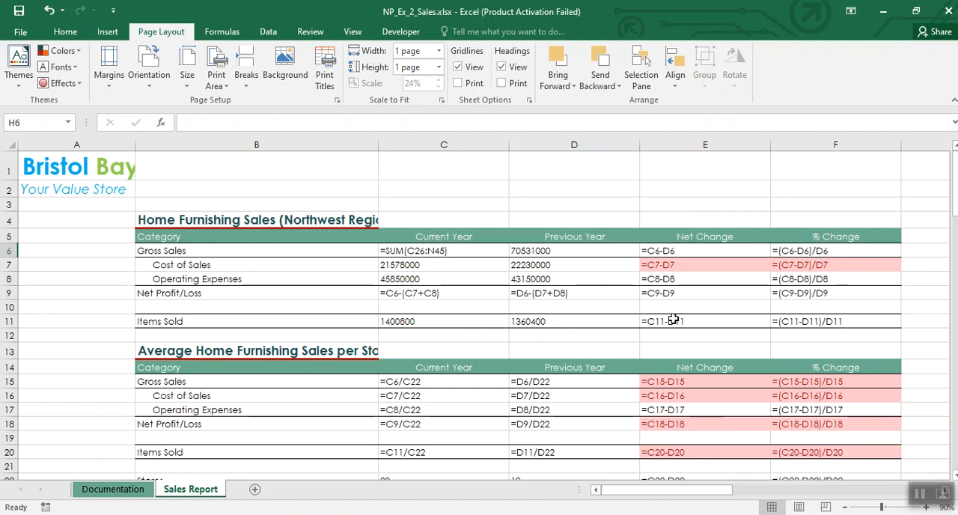
key("ctrl+grave")
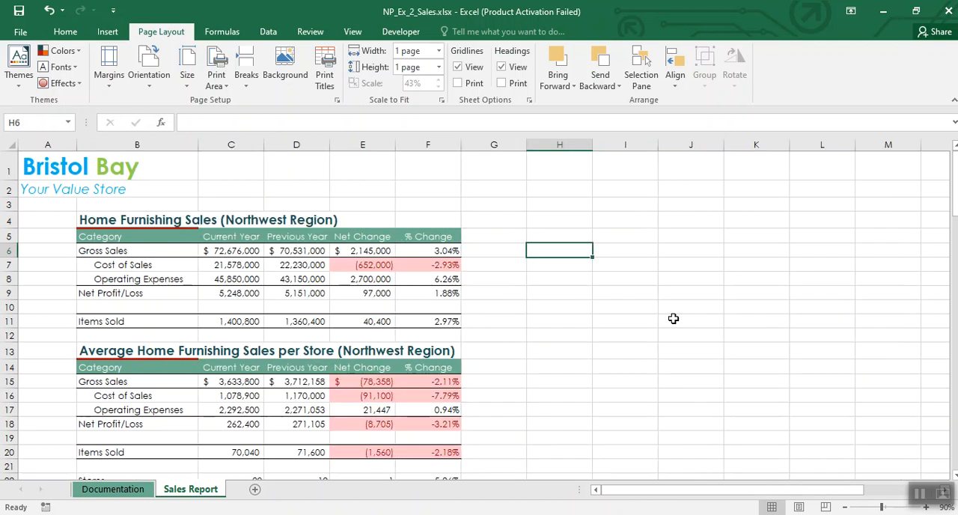